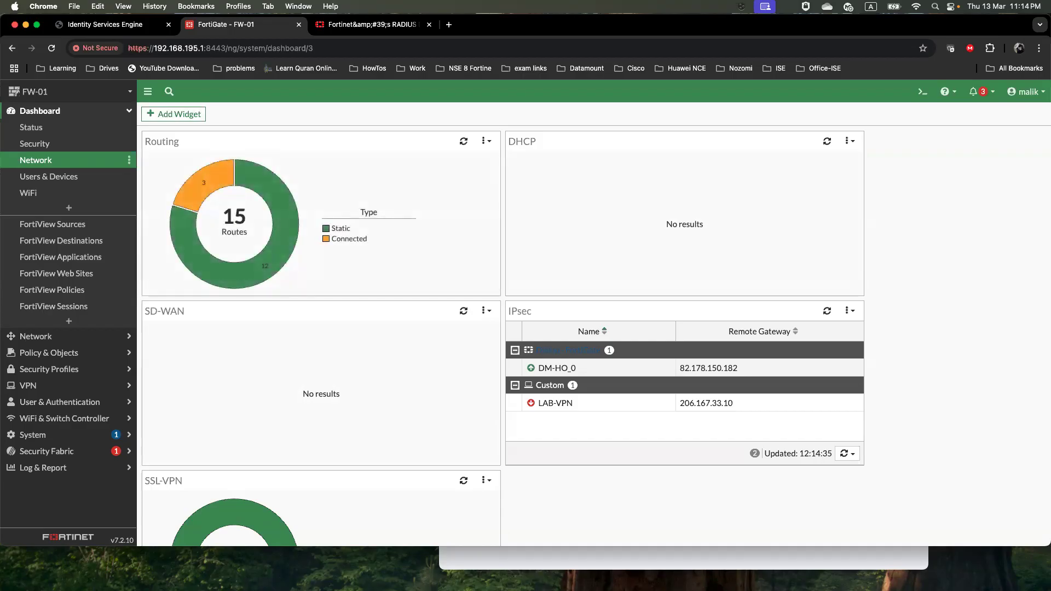
Switch to the TextEdit notes that list VPN_Admin_Group and VPN_Operation_Group
key(super+Tab)
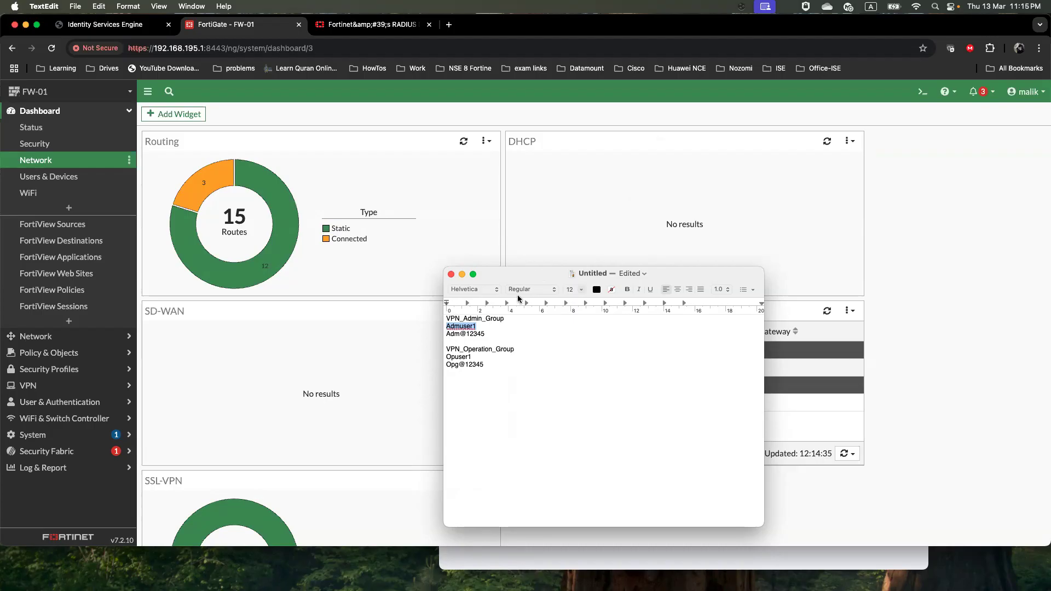
Review the VPN_Admin_Group and VPN_Operation_Group lines in the notes, then return to the FortiGate dashboard
drag(511, 321, 442, 327)
drag(515, 349, 445, 359)
click(529, 371)
click(509, 321)
key(shift+Left)
key(shift+Left)
key(shift+Left)
key(shift+Left)
key(shift+Left)
key(shift+Left)
key(shift+Left)
key(shift+Left)
key(shift+Left)
key(shift+Left)
key(shift+Left)
key(shift+Left)
key(shift+Left)
key(shift+Left)
key(shift+Left)
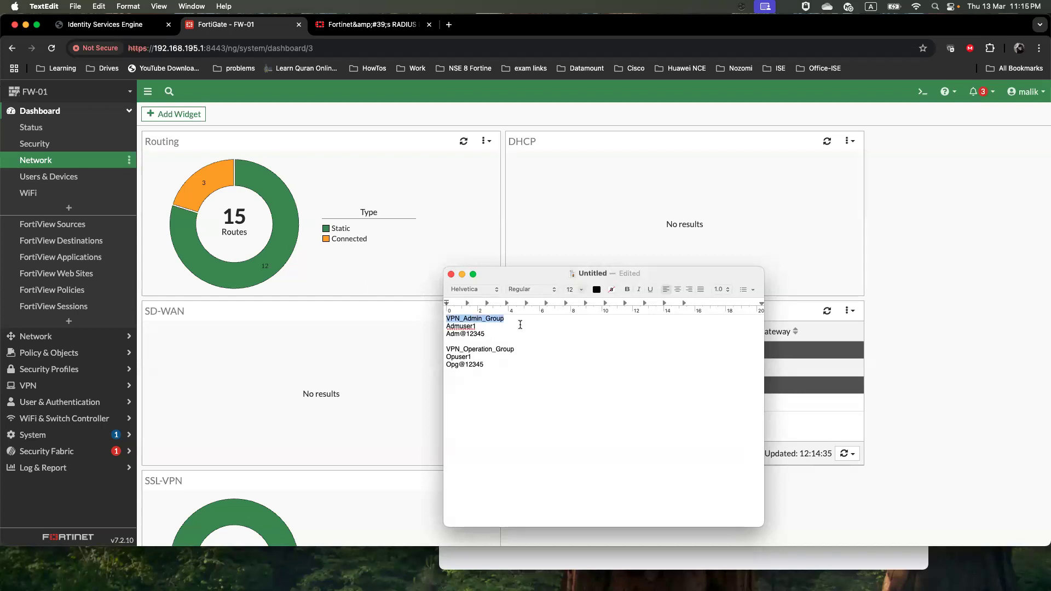
drag(515, 350, 447, 348)
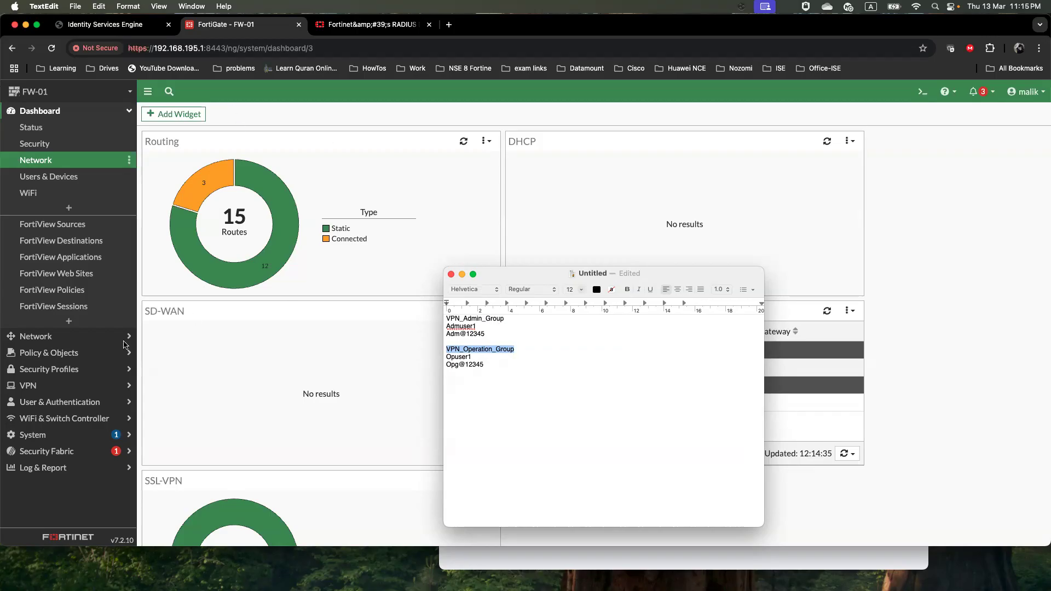
click(73, 383)
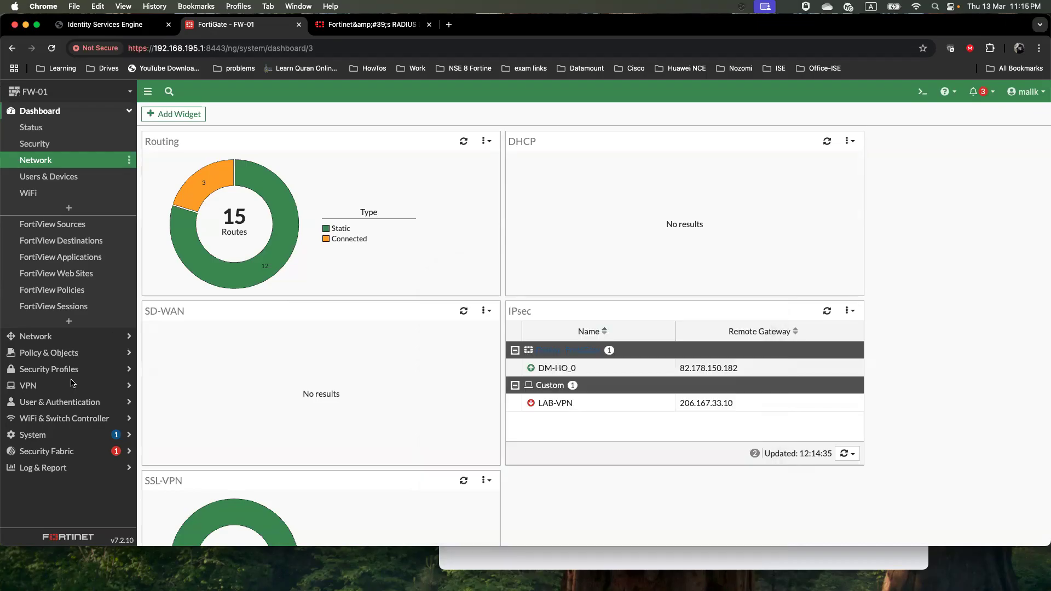
Start a new RADIUS server named ISE_Auth under User & Authentication
click(55, 403)
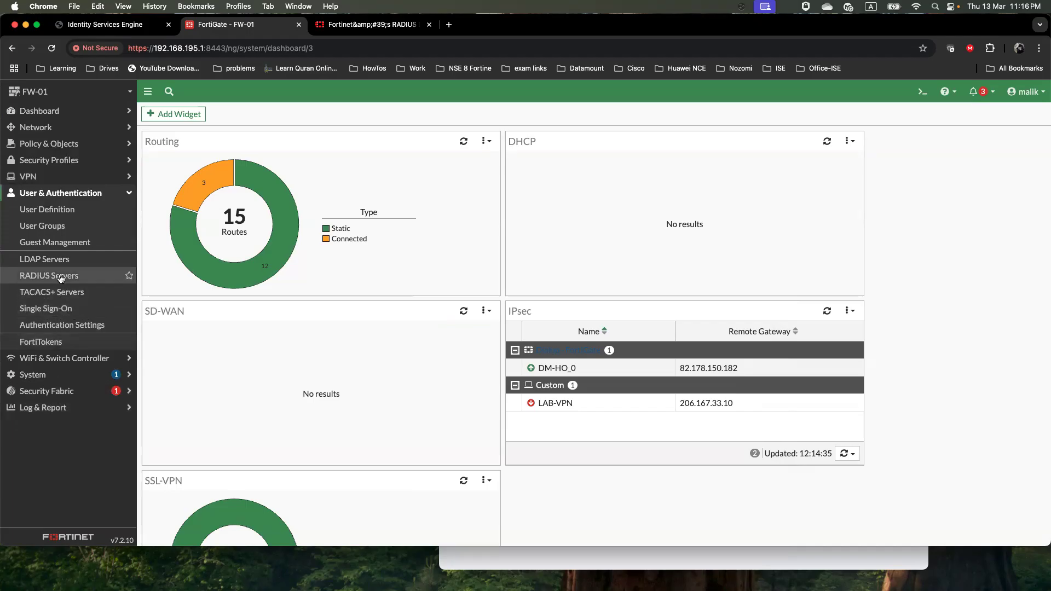
click(60, 277)
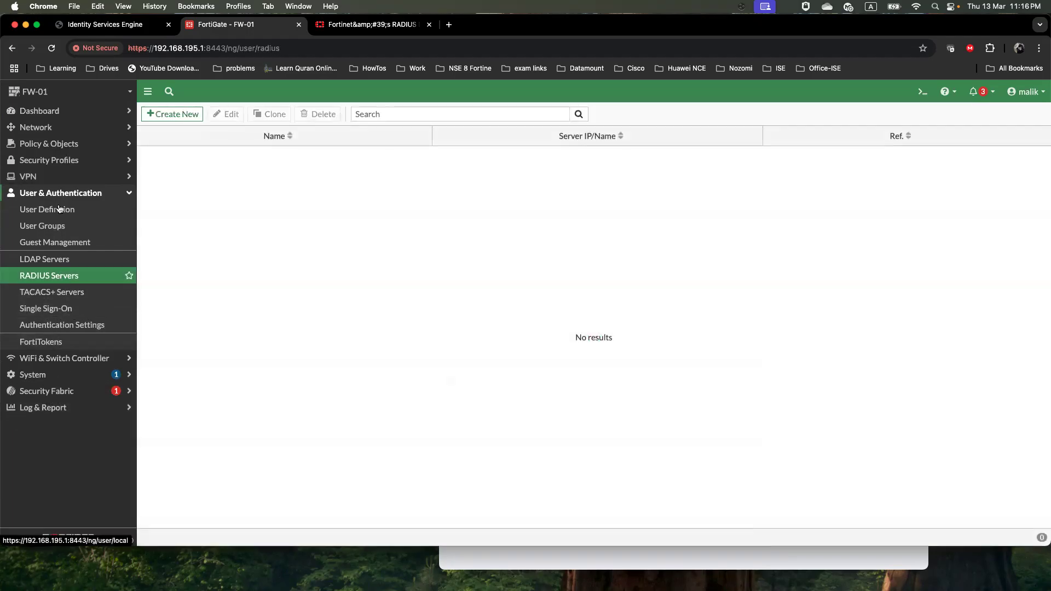
click(174, 121)
click(313, 136)
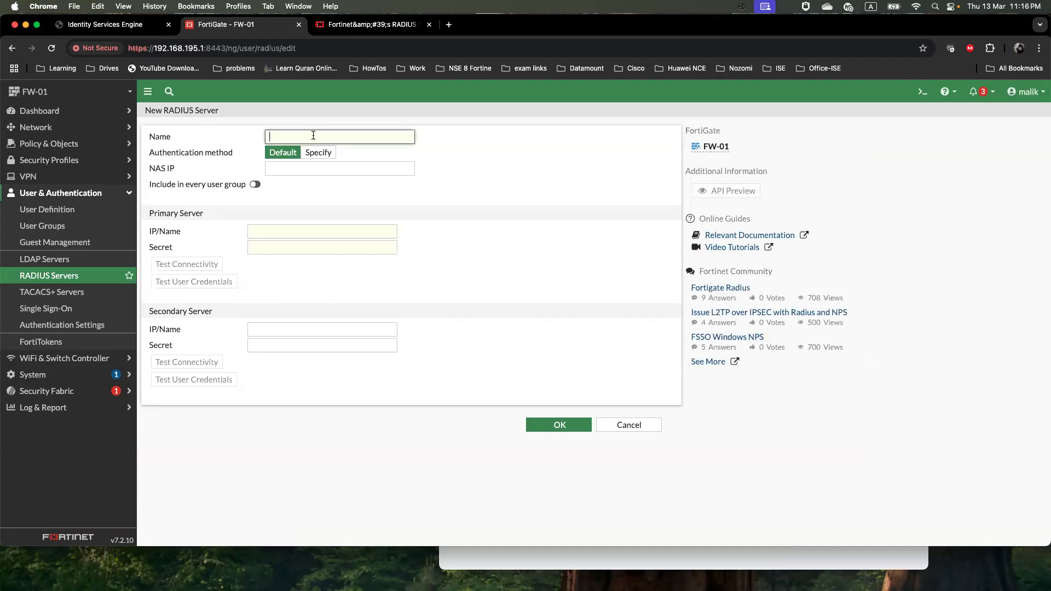
text(ISE_Auth)
Set PAP authentication and primary server 192.168.195.130, and enter the shared secret
click(319, 153)
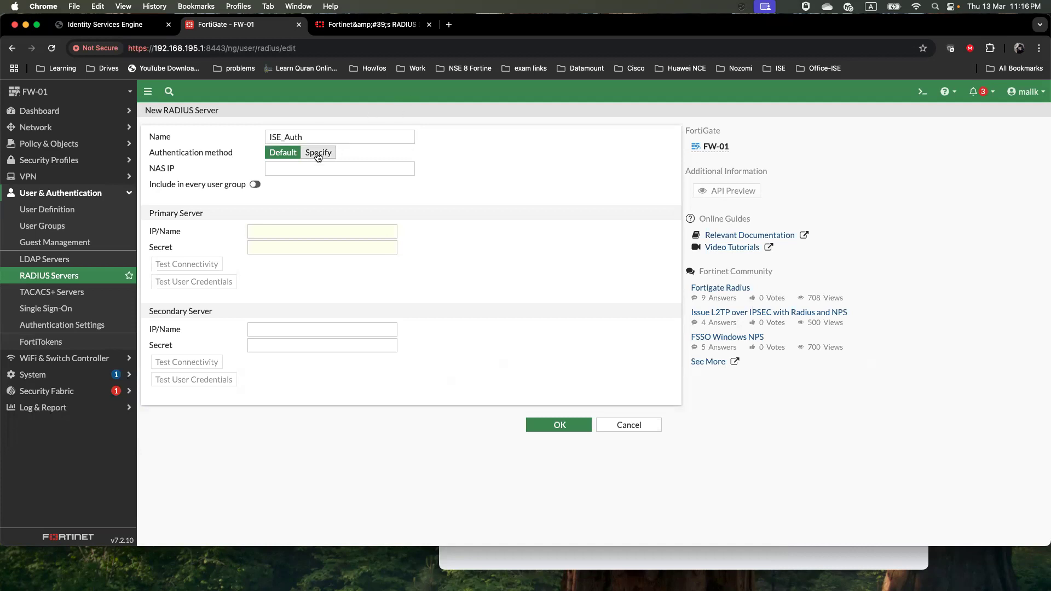
click(353, 171)
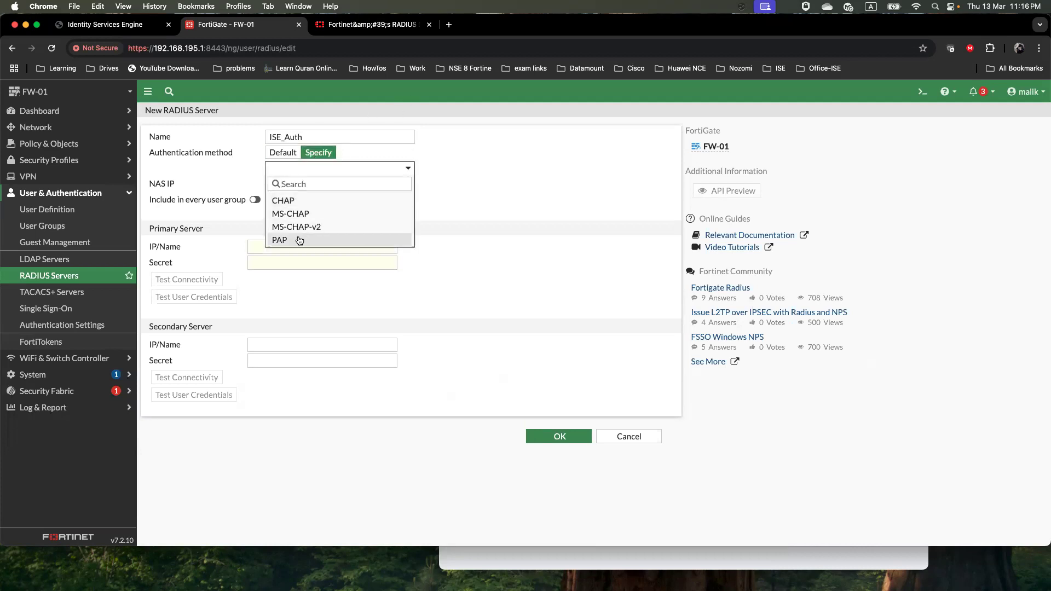
click(298, 240)
click(292, 246)
text(1)
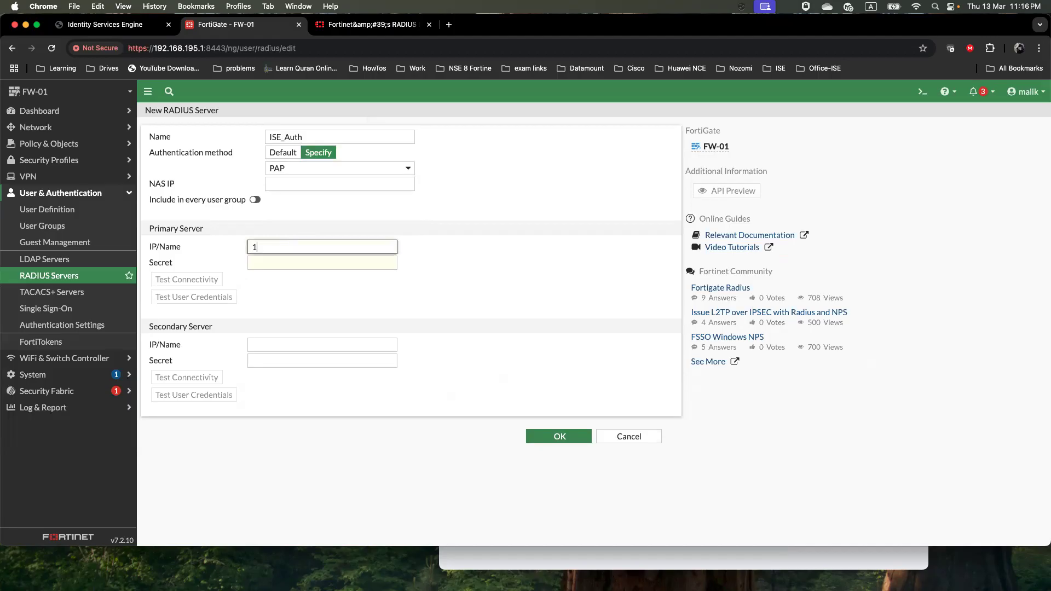
text(92.168.195.130)
key(Tab)
text(cisco)
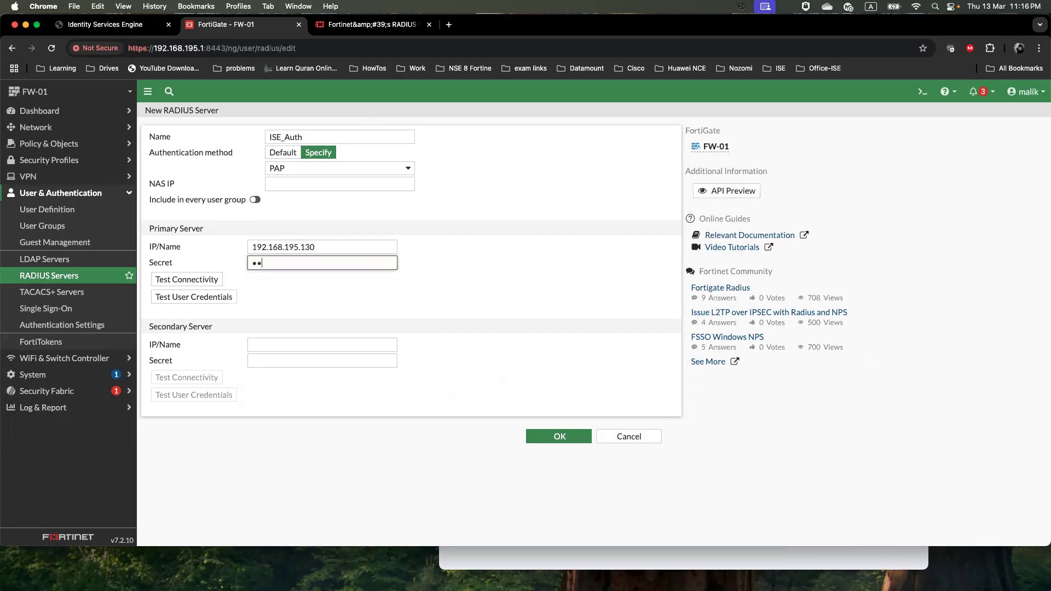
text(1)
Save ISE_Auth, reopen it to check its connection status, and view it in the CLI console
click(569, 441)
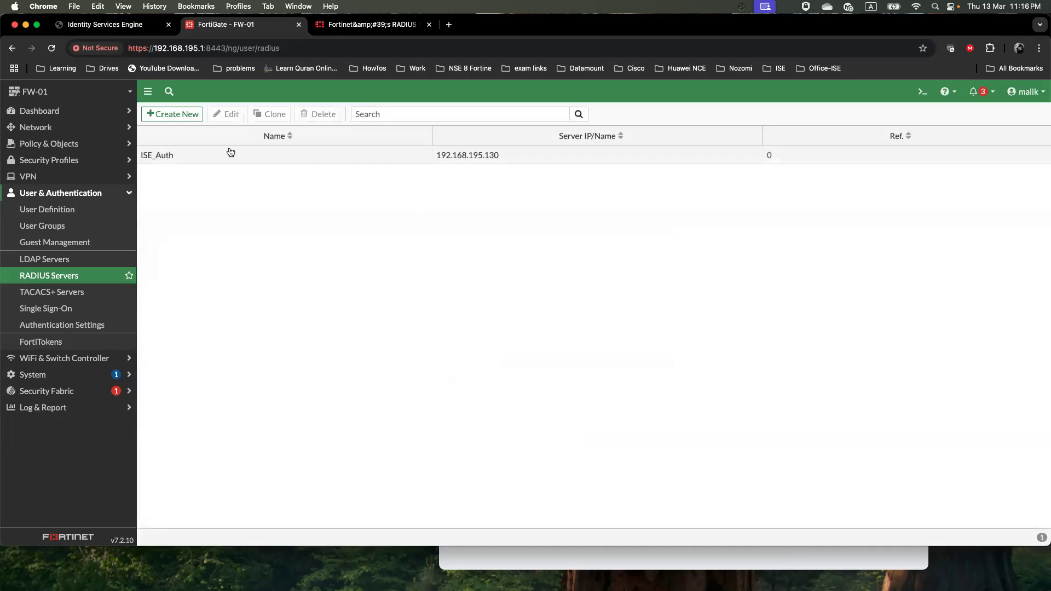
double_click(213, 158)
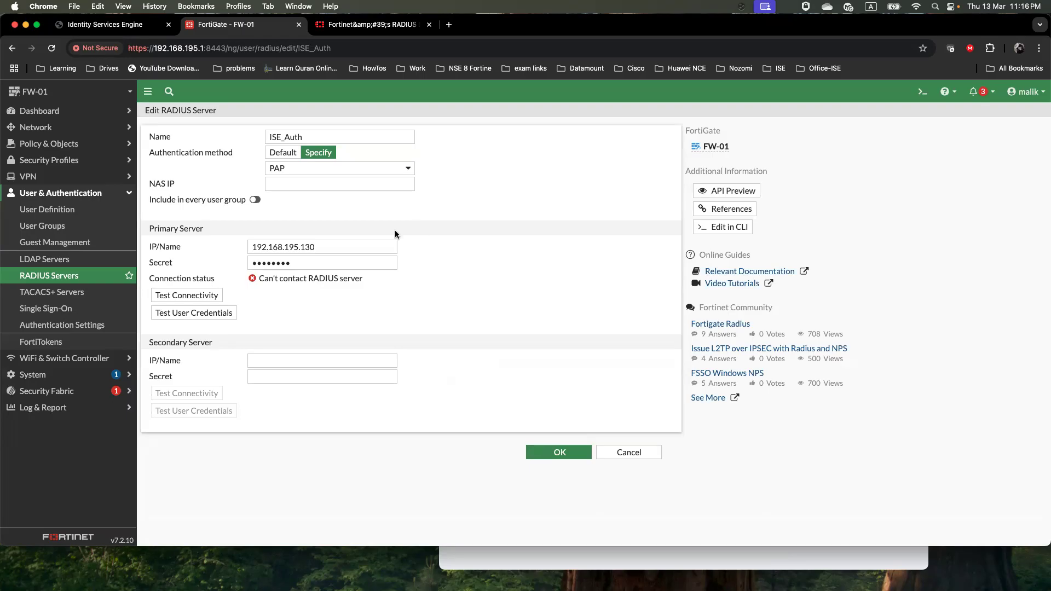
click(86, 277)
double_click(192, 155)
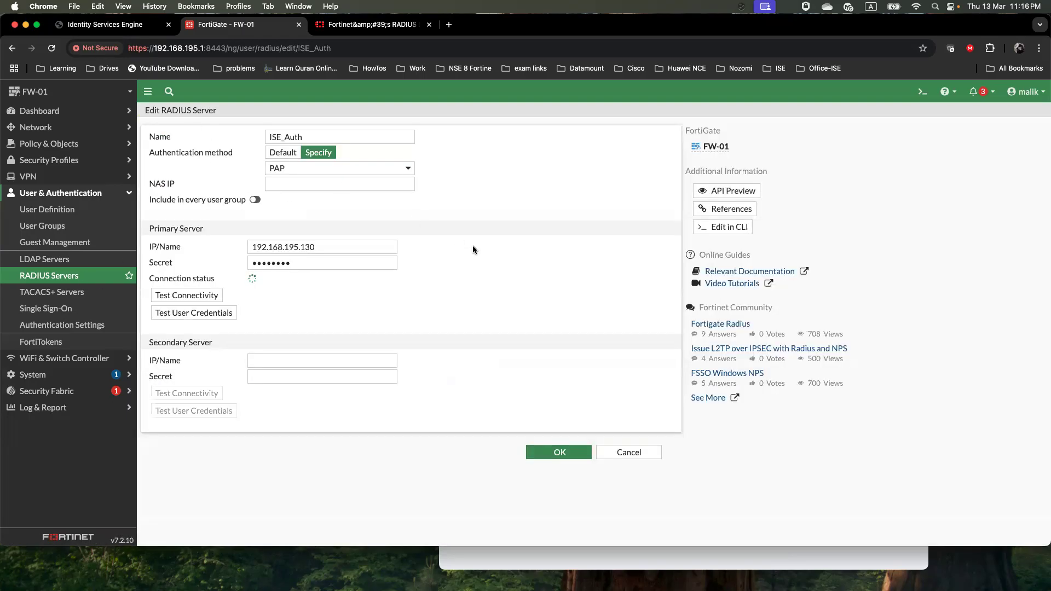
click(719, 234)
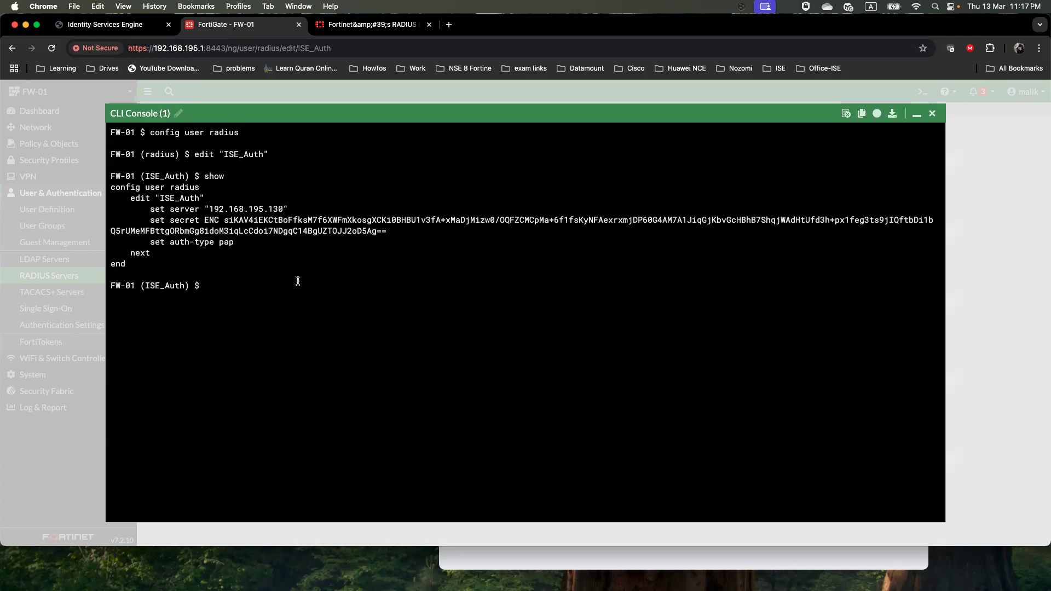
Run 'set source-ip 192.168.195.1' for ISE_Auth in the CLI and close the console
text(set source-ip 192.168.195.1)
key(Return)
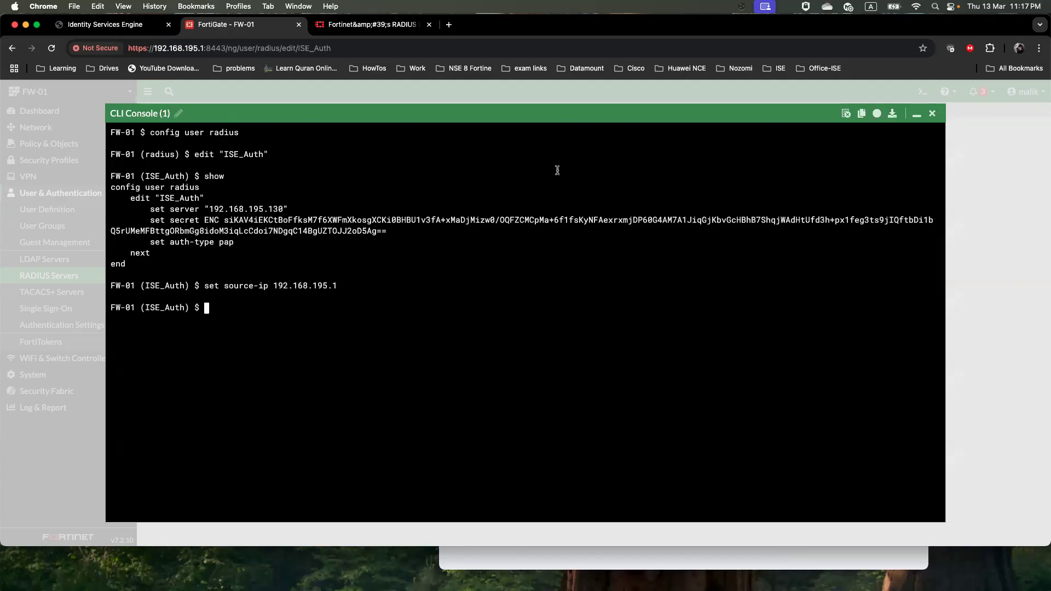
click(931, 115)
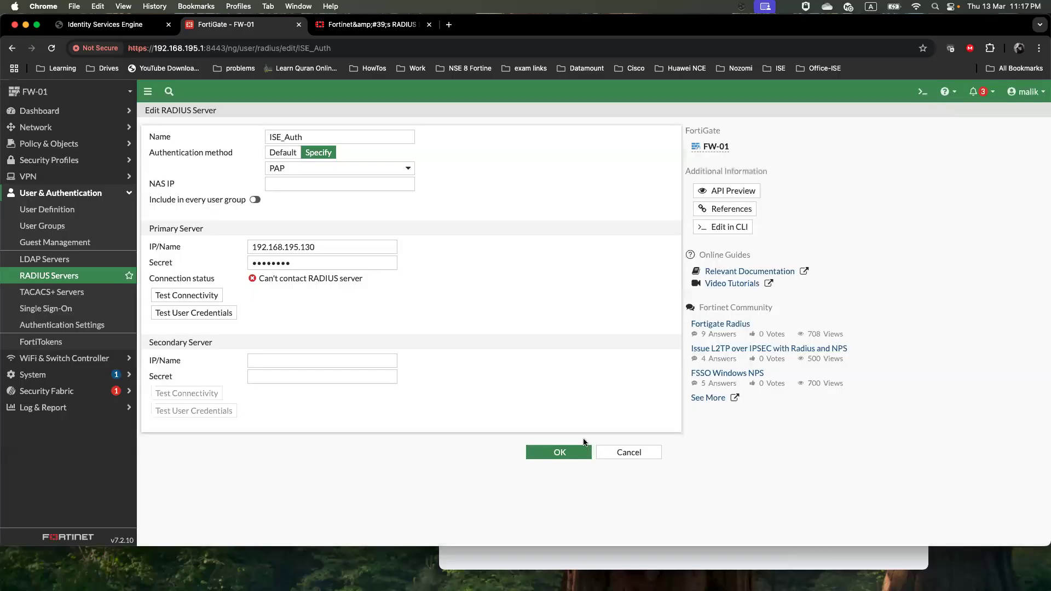
Save the ISE_Auth server and start a new user group named VPN_Admin_Group
click(571, 456)
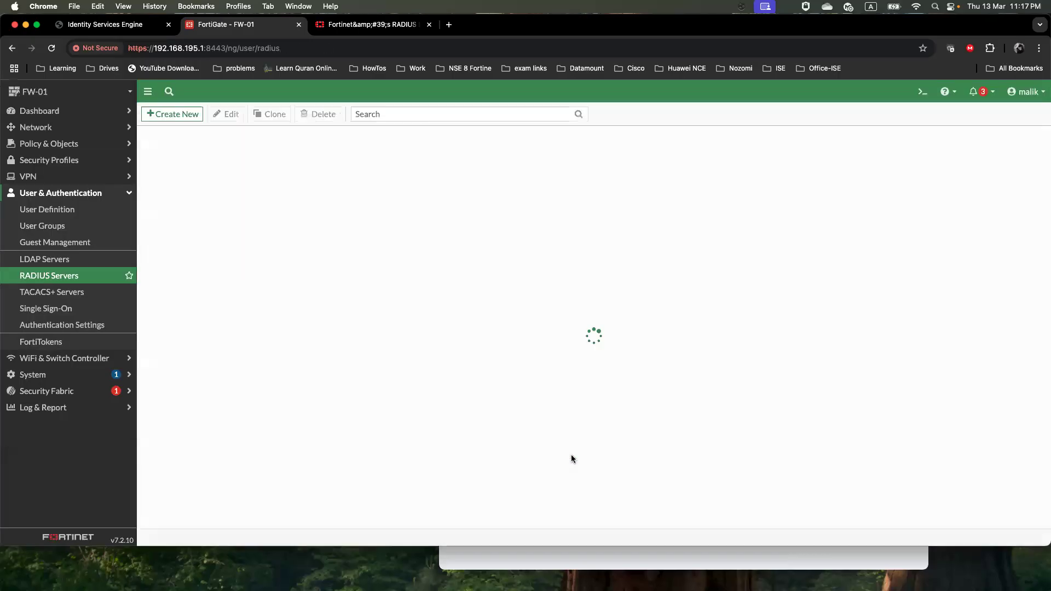
click(72, 231)
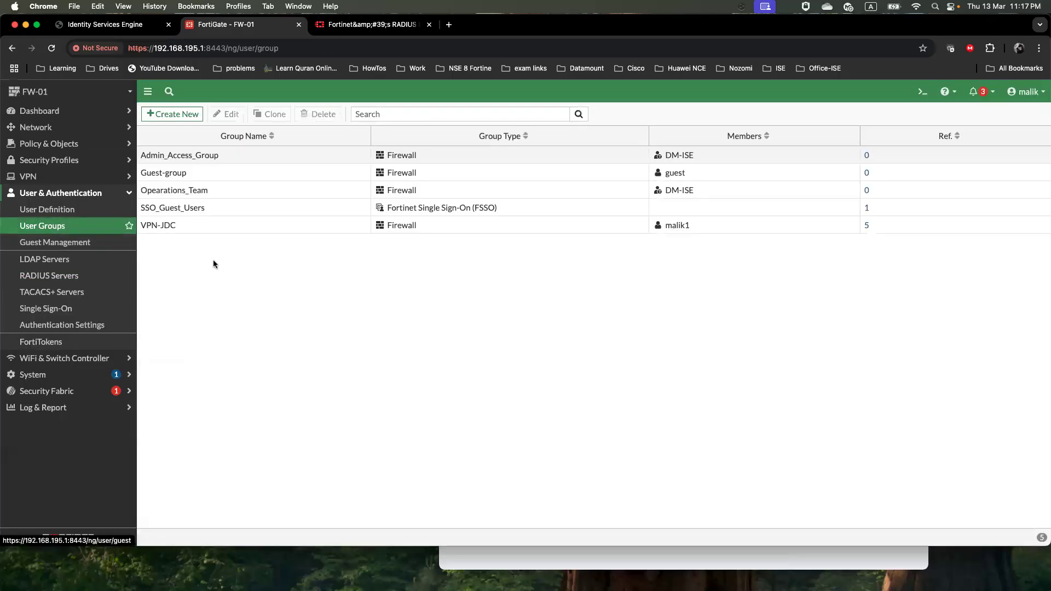
click(184, 116)
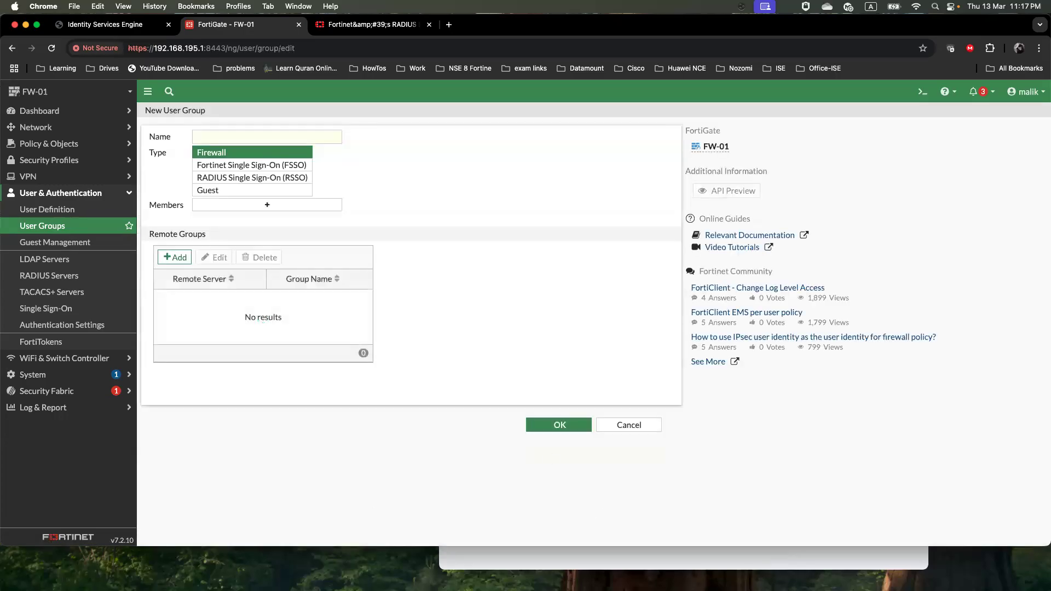
key(super+Tab)
drag(509, 320, 441, 319)
right_click(460, 320)
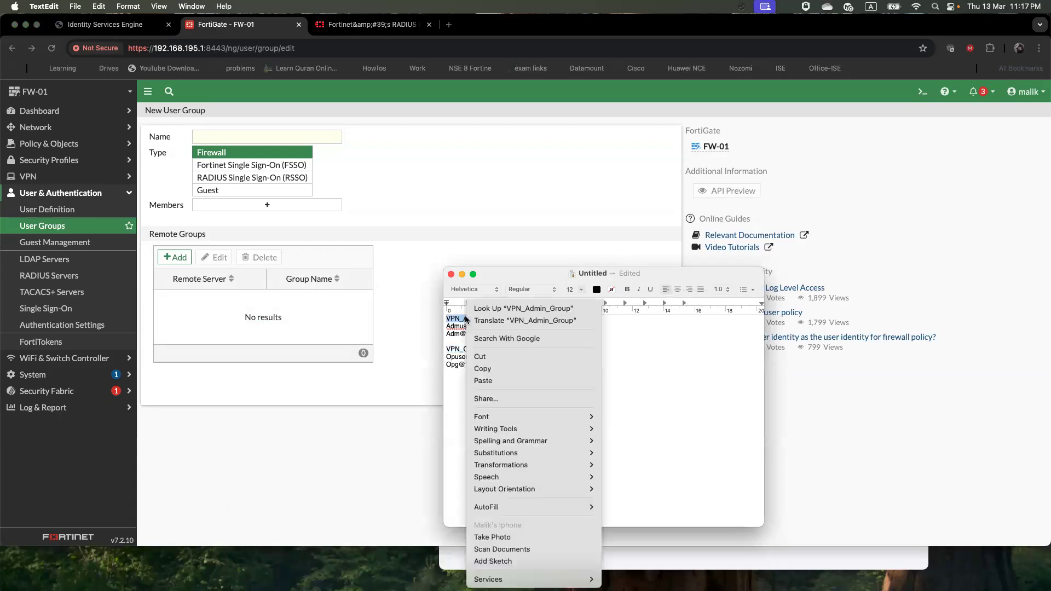
click(493, 367)
click(268, 145)
click(265, 136)
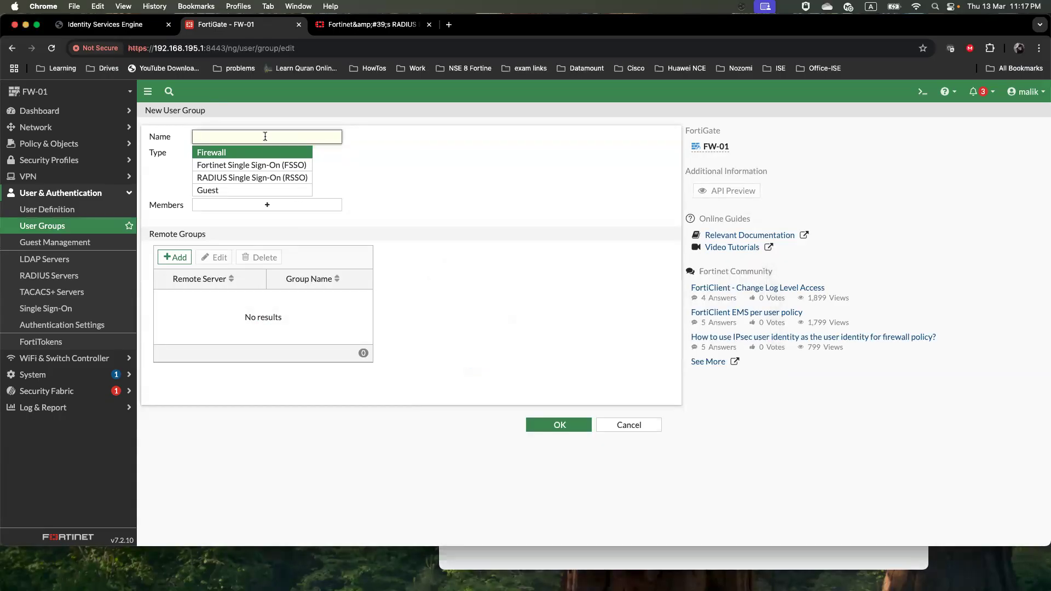
key(super+v)
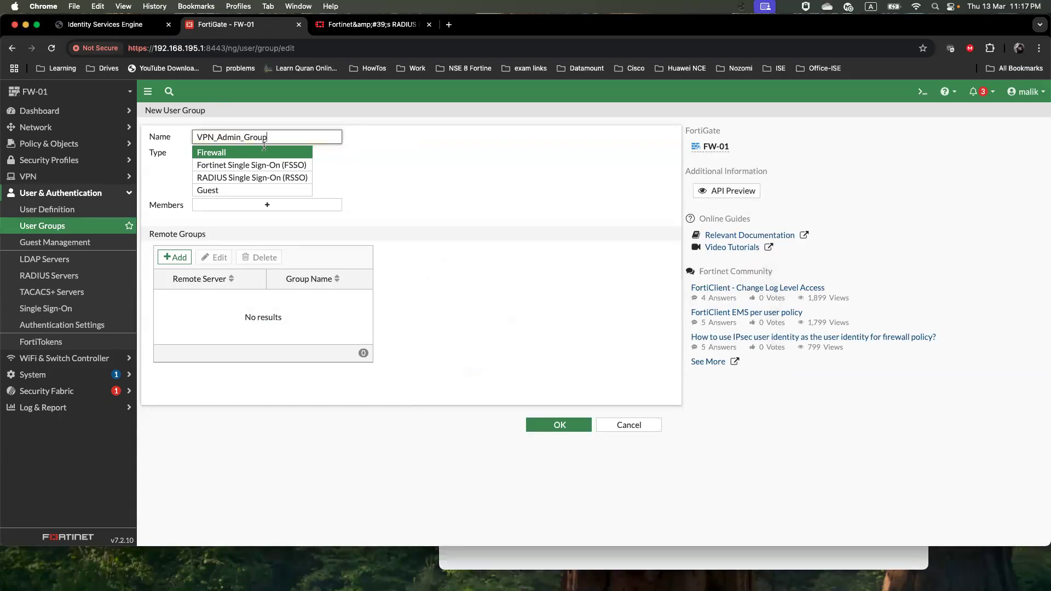
Match the group to remote group VPN_Admin_Group on ISE_Auth and save it
click(181, 257)
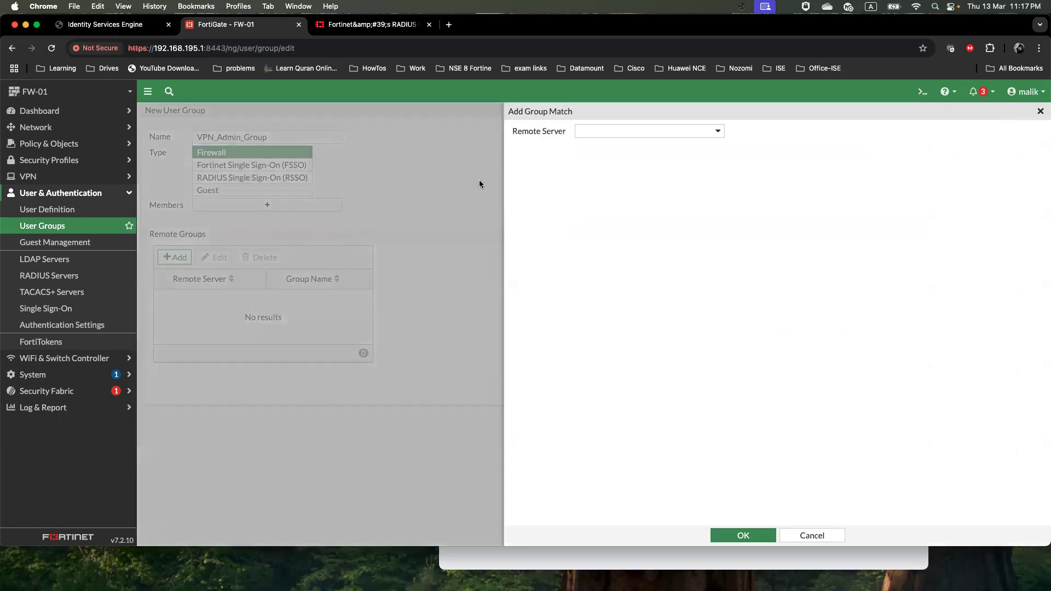
click(616, 136)
click(619, 178)
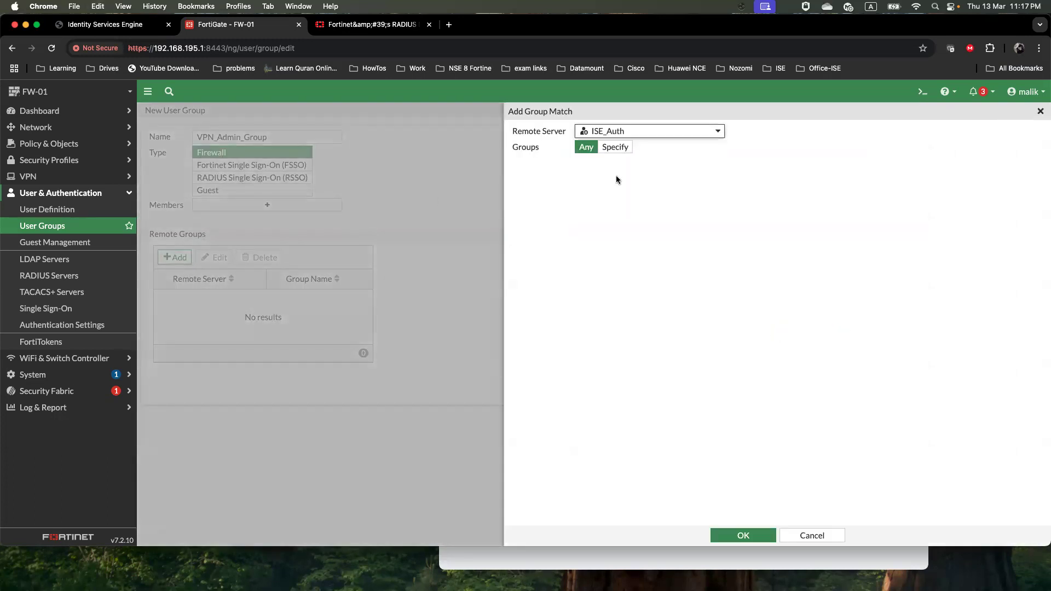
click(612, 148)
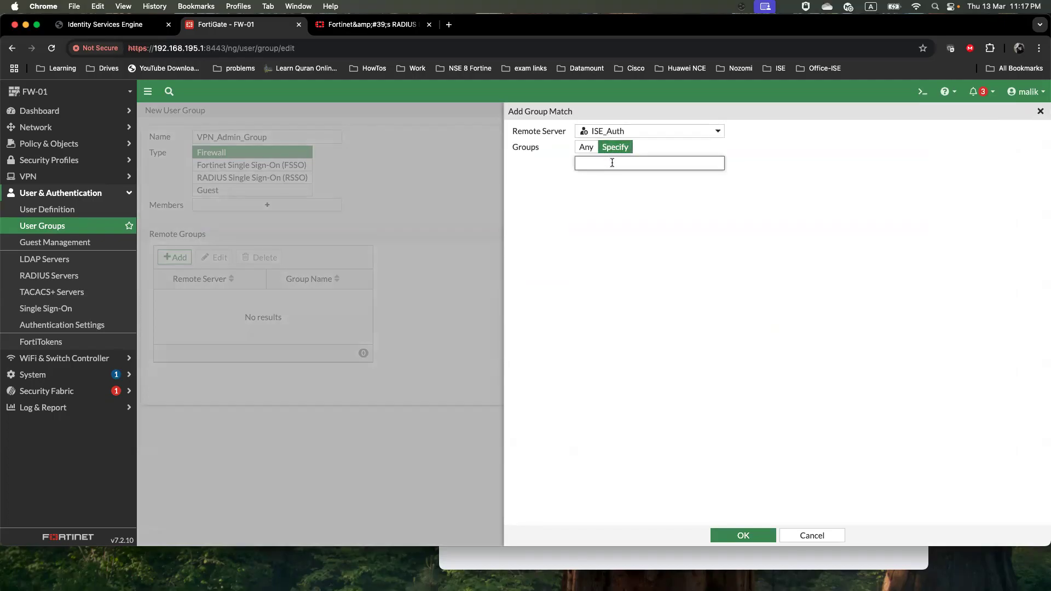
key(super+v)
drag(652, 165, 576, 164)
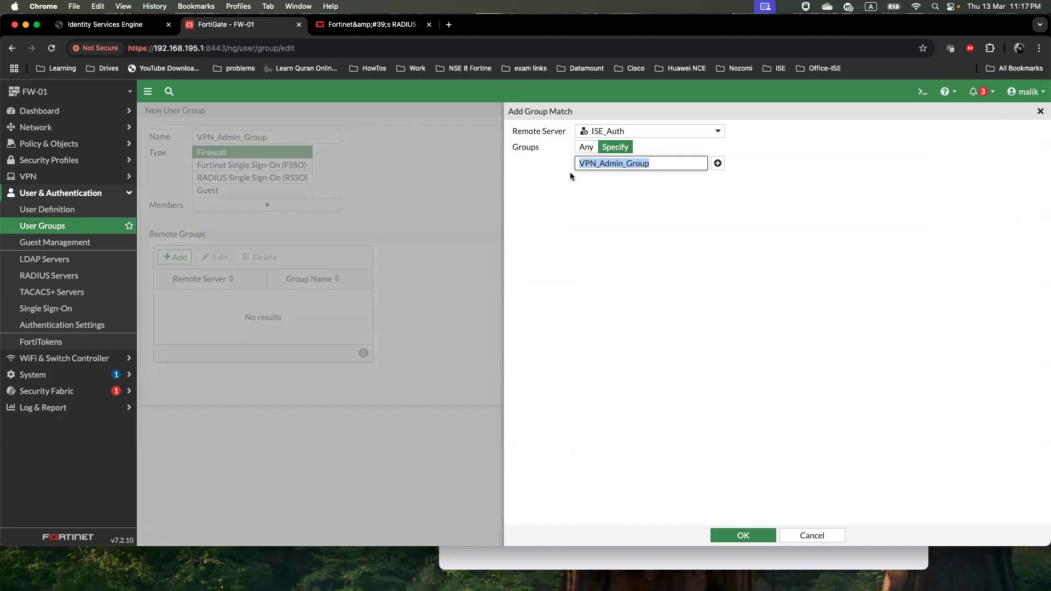
drag(655, 165, 577, 164)
click(753, 537)
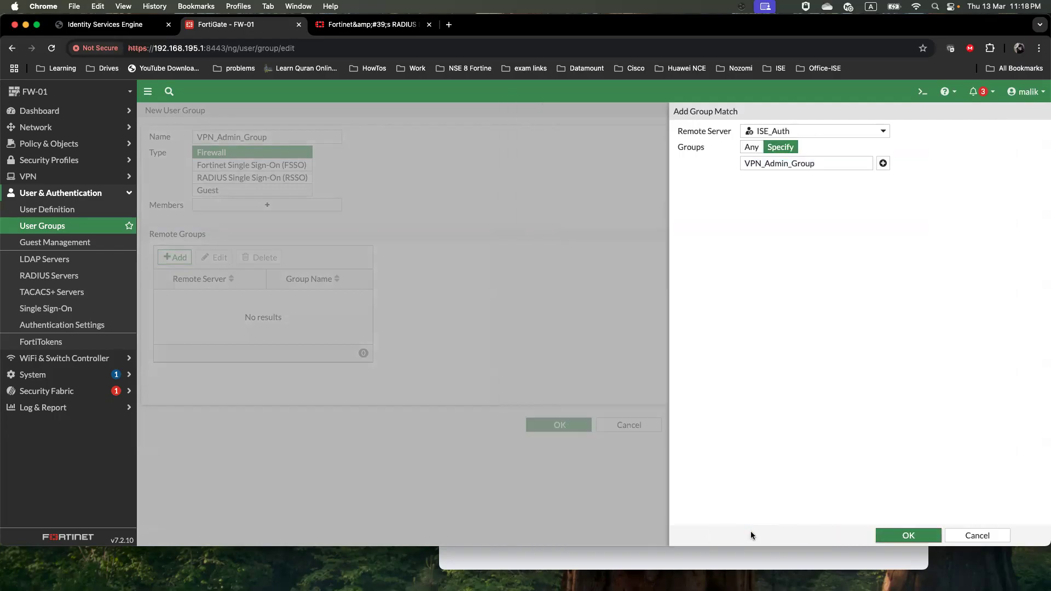
click(574, 428)
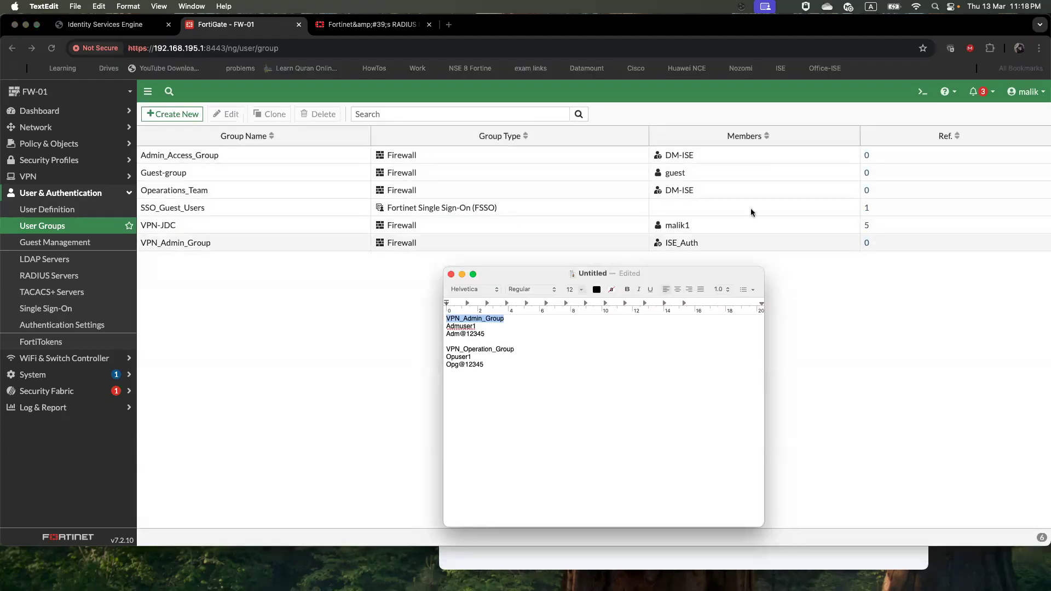
Start another user group named VPN_Operation_Group, copying the name from the notes
drag(515, 350, 442, 350)
right_click(466, 350)
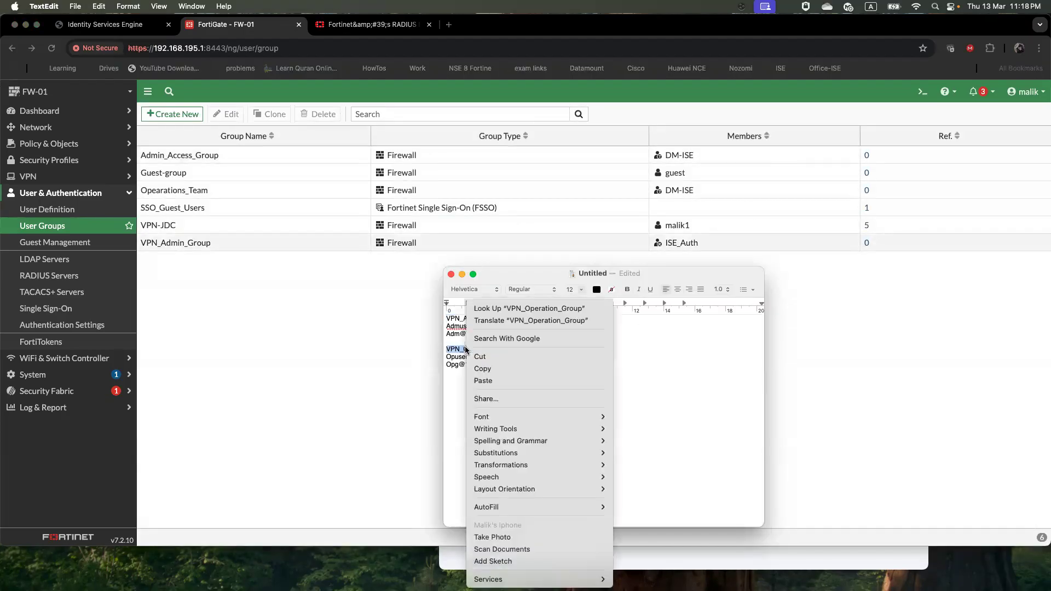
click(481, 366)
click(307, 359)
click(191, 115)
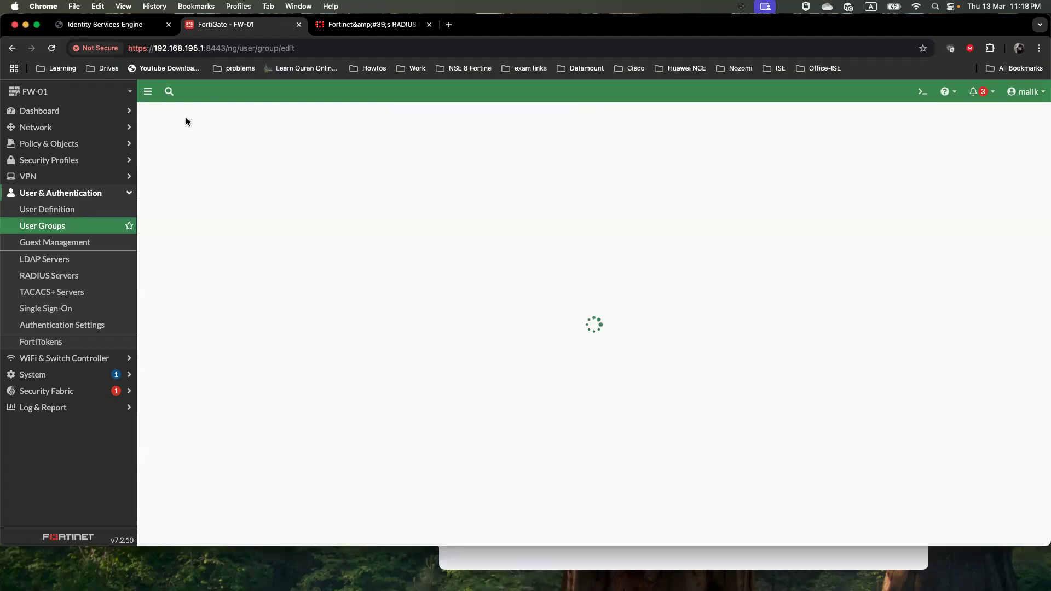
click(299, 136)
key(super+v)
Match it to remote group VPN_Operation_Group on ISE_Auth and save the group
click(174, 257)
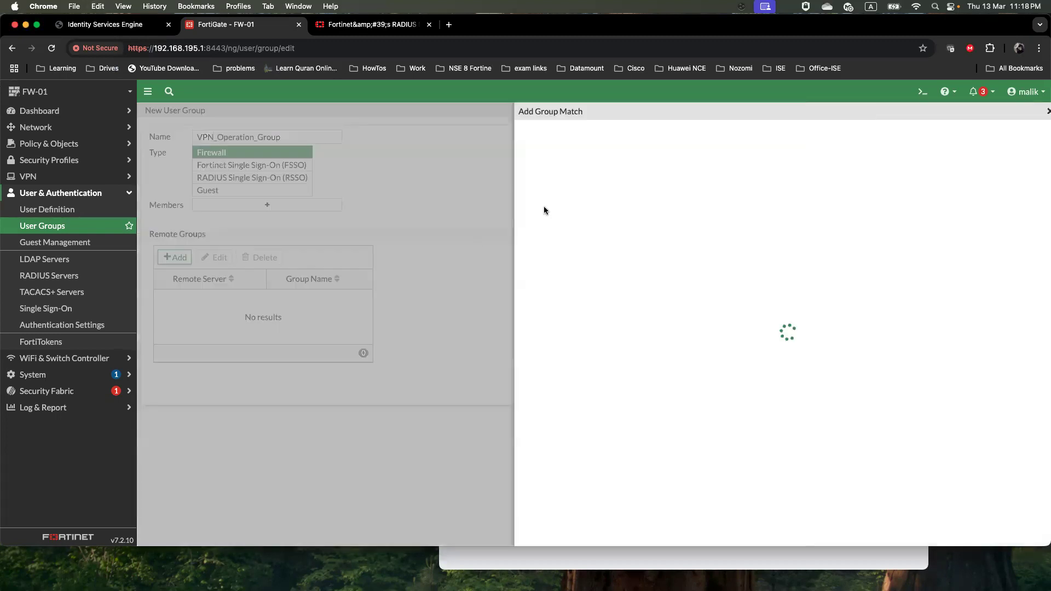
click(624, 131)
click(621, 176)
click(616, 148)
key(super+v)
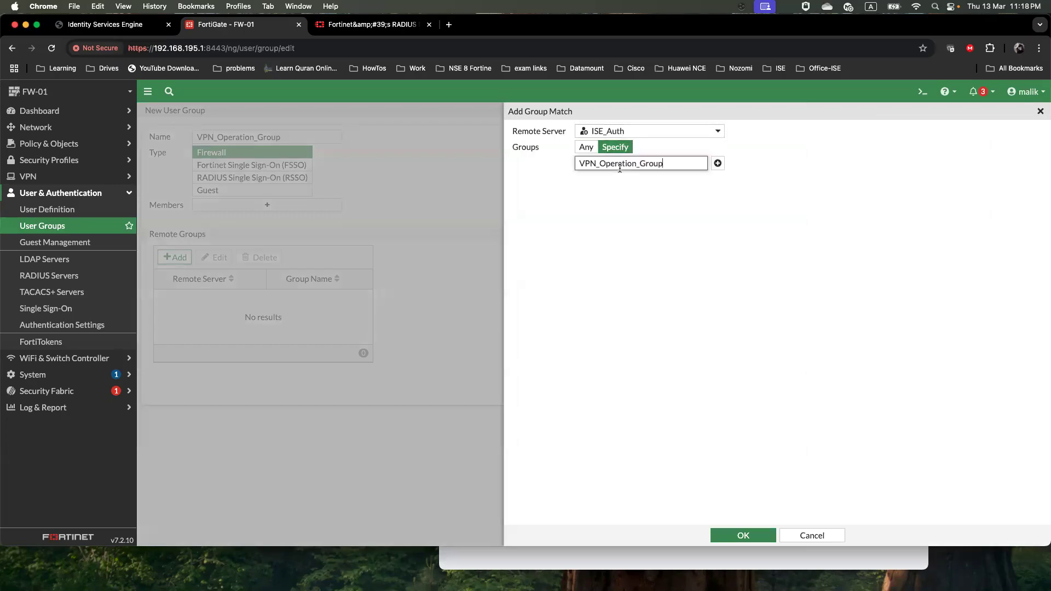
click(743, 535)
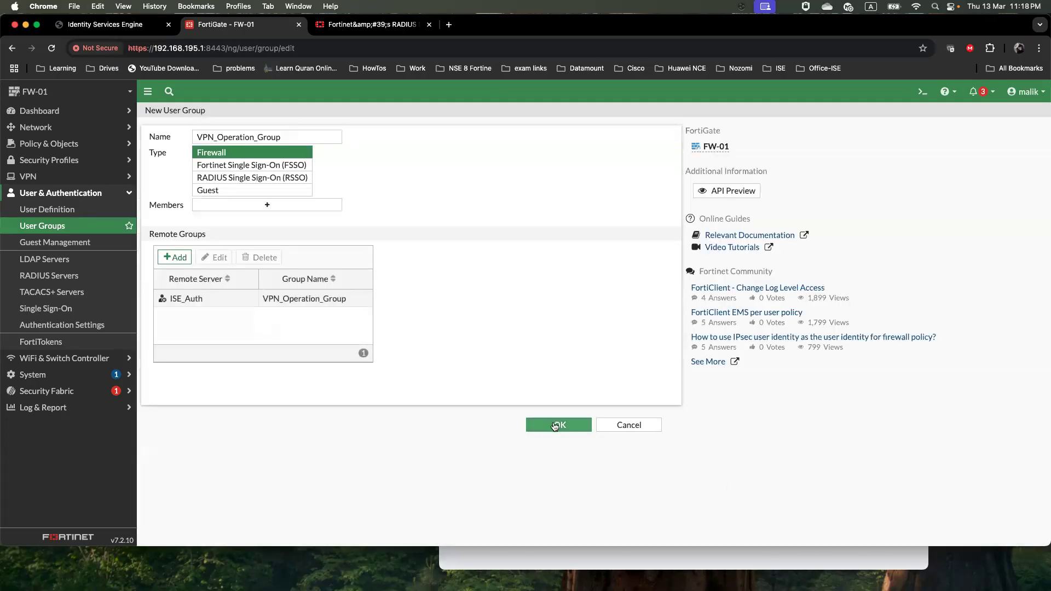
click(556, 425)
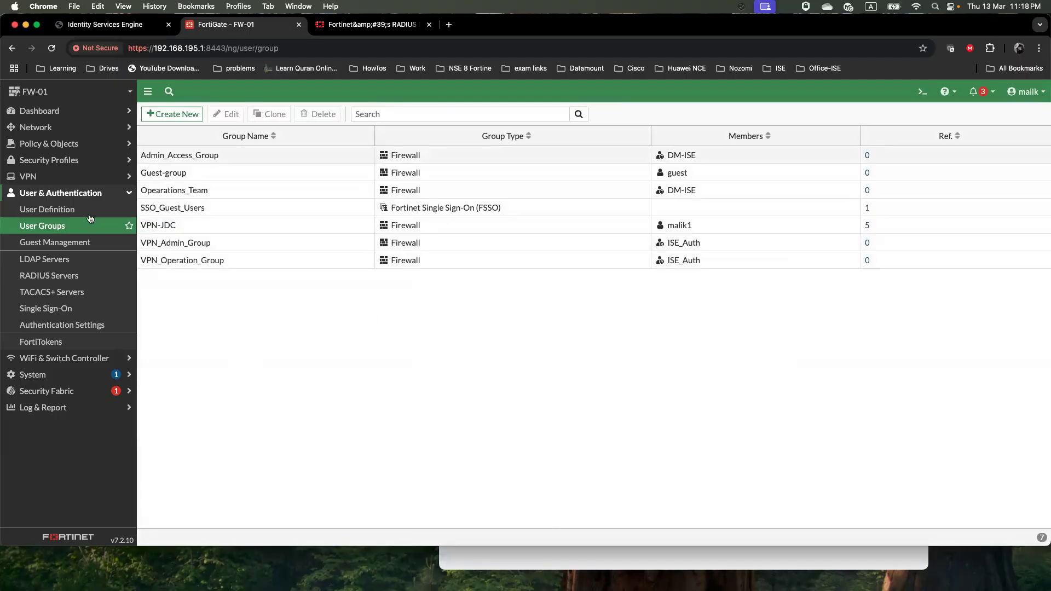
click(55, 178)
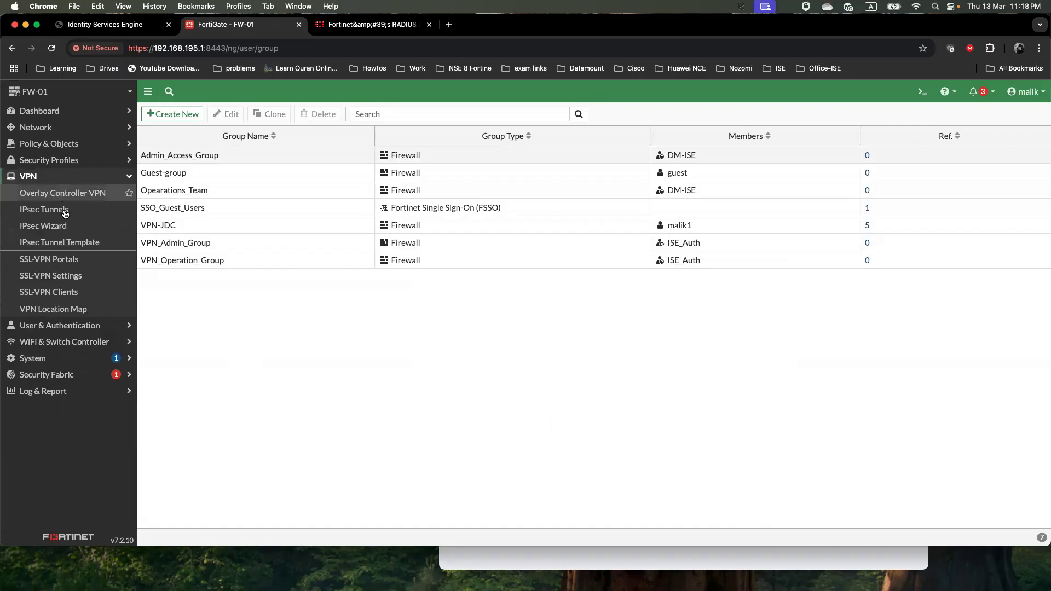
Add an SSL-VPN mapping of VPN_Admin_Group and VPN_Operation_Group to full-access, then apply
click(63, 274)
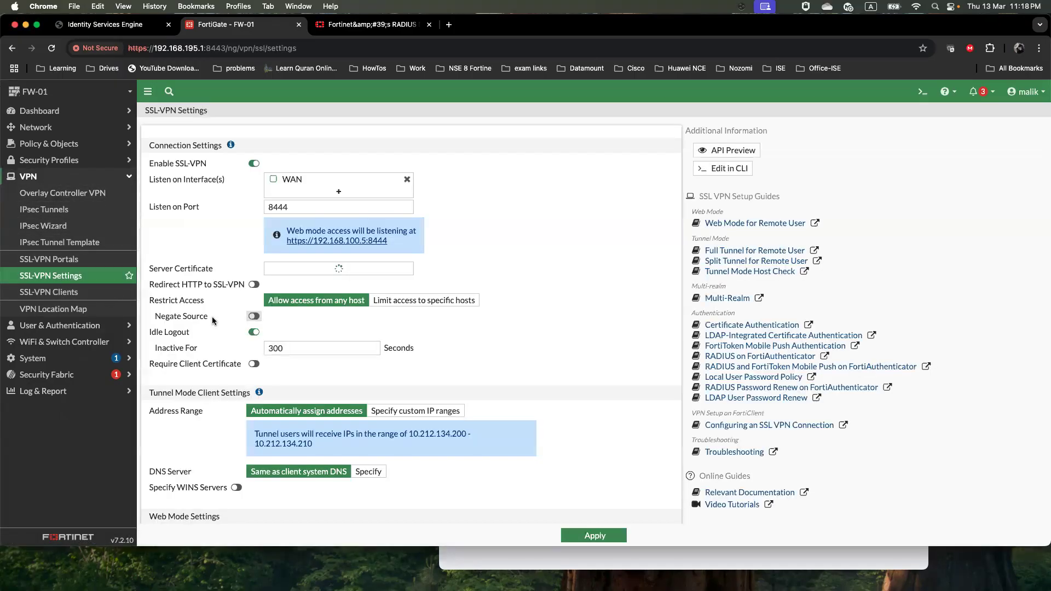
scroll(212, 317, down, 5)
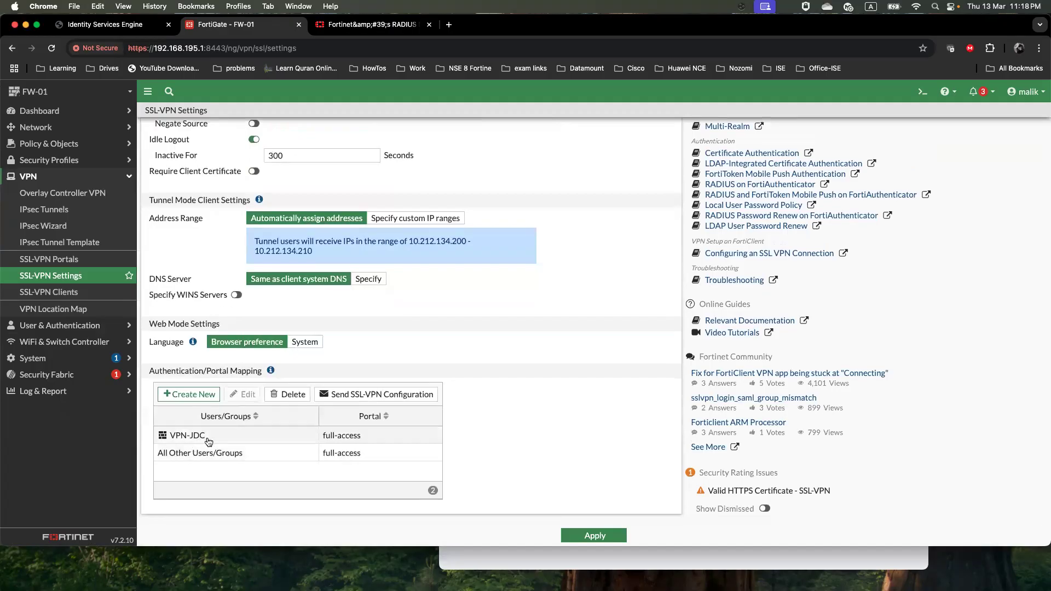
click(195, 394)
click(645, 140)
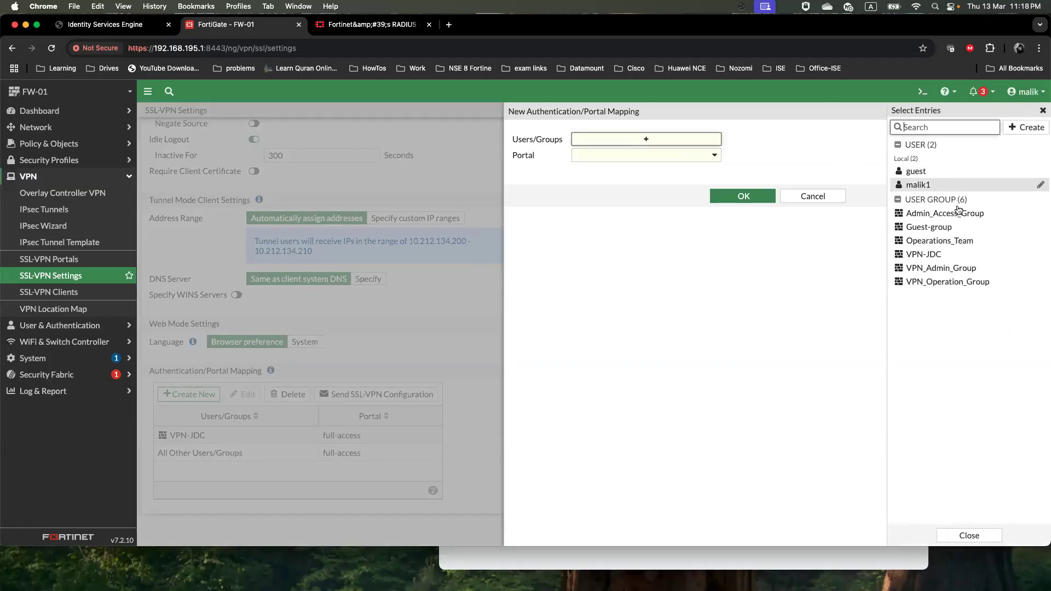
mouse_move(958, 225)
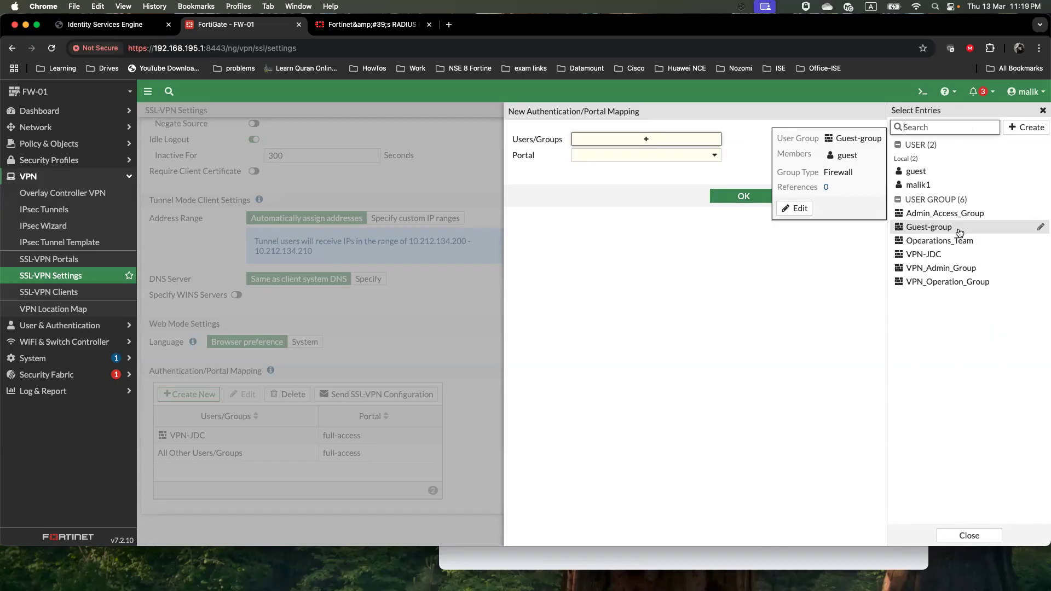
click(964, 269)
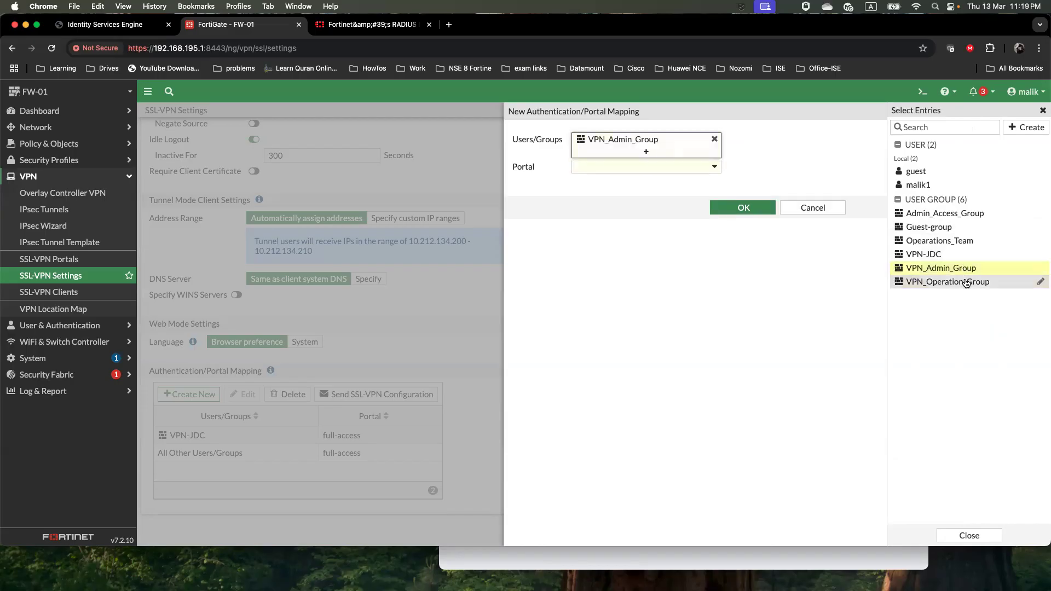
click(964, 282)
click(669, 211)
click(708, 184)
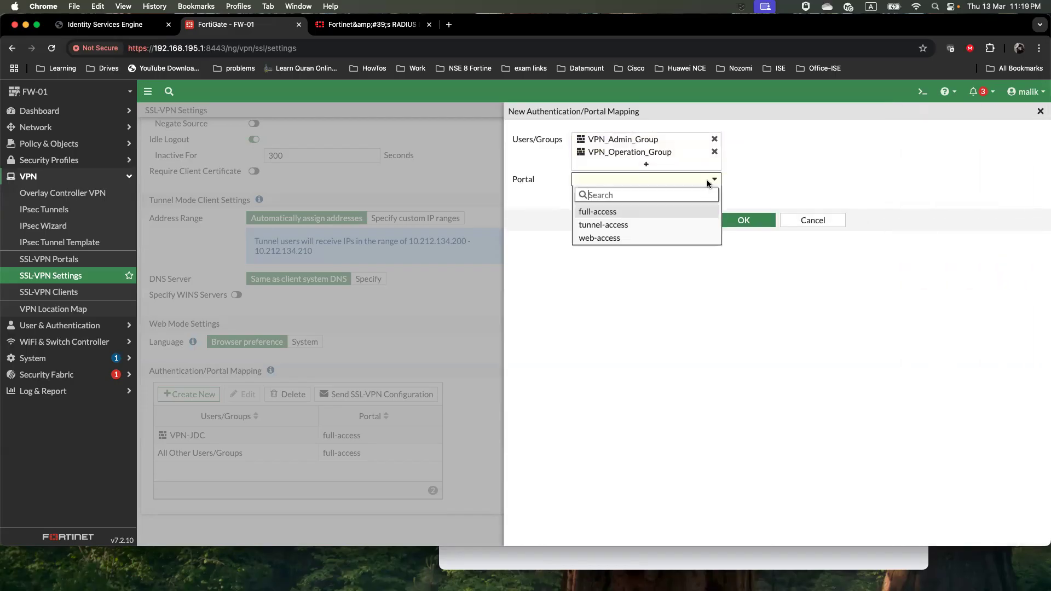
click(617, 215)
click(742, 221)
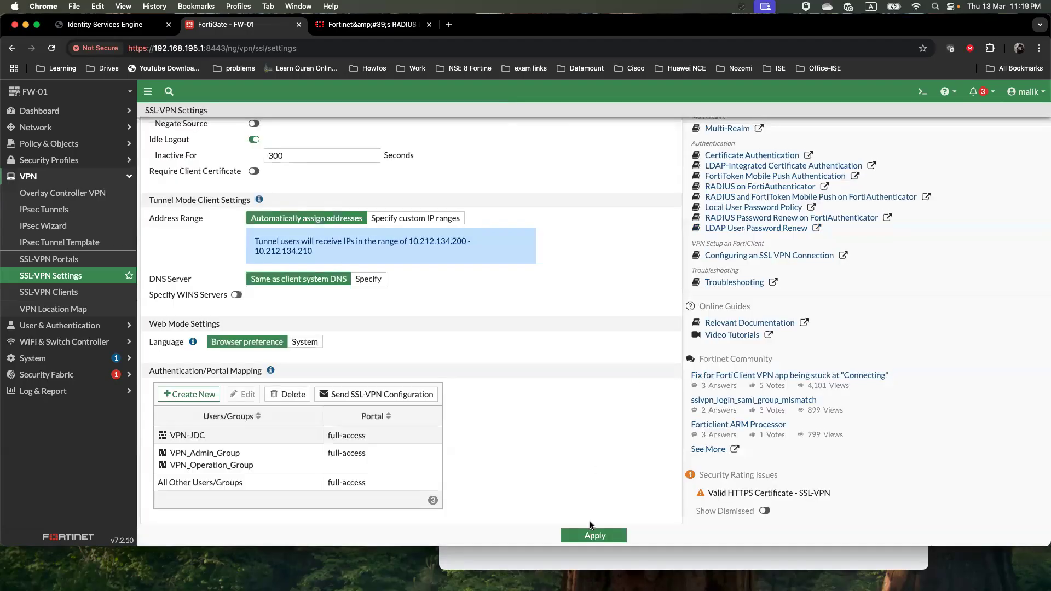
click(593, 536)
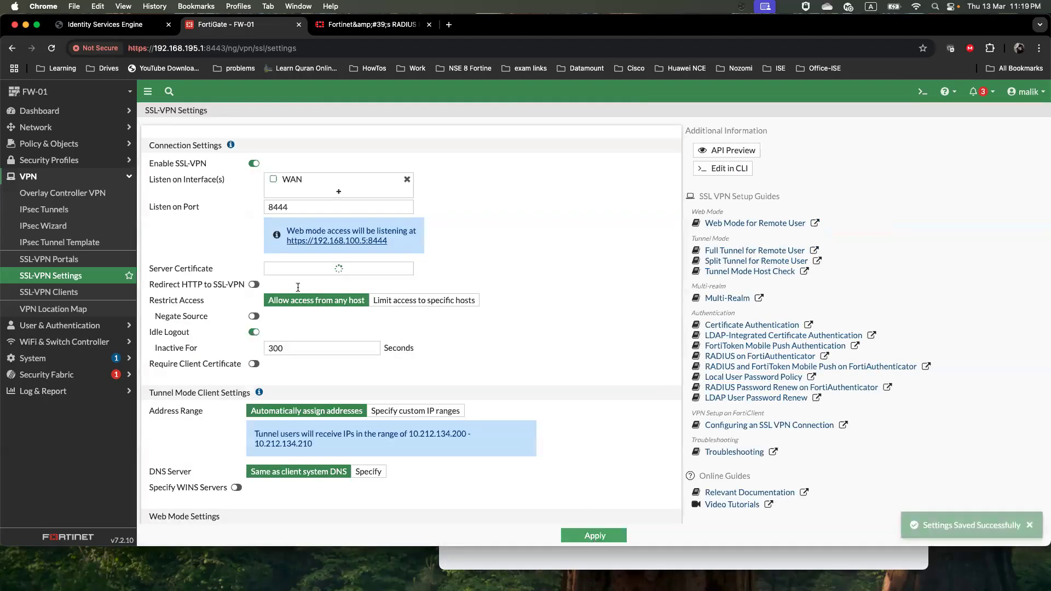
Create a new firewall policy named VPN_Admin_Group_Policy
click(85, 144)
click(66, 159)
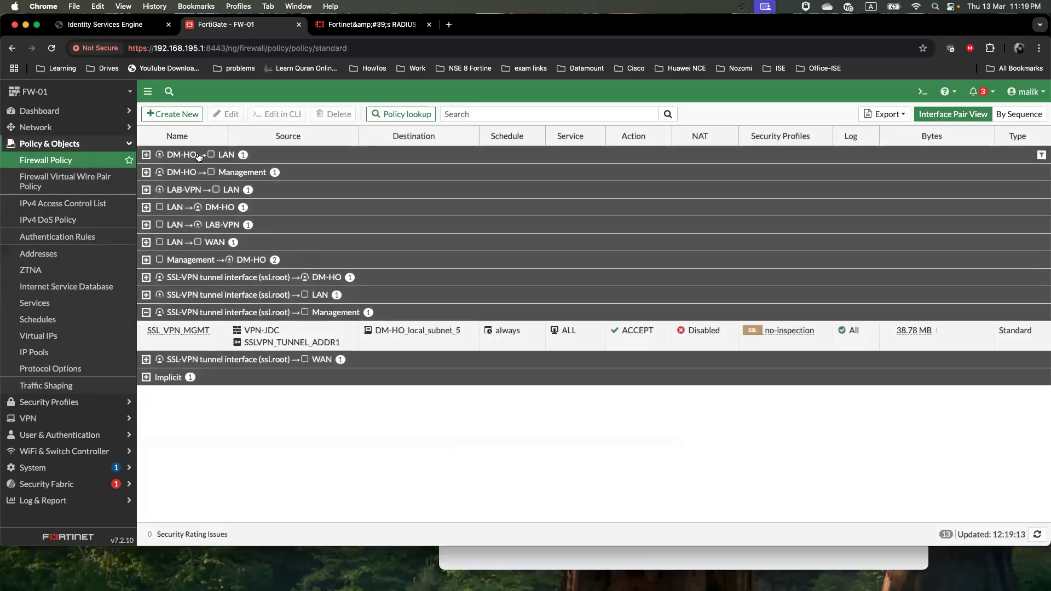
click(172, 114)
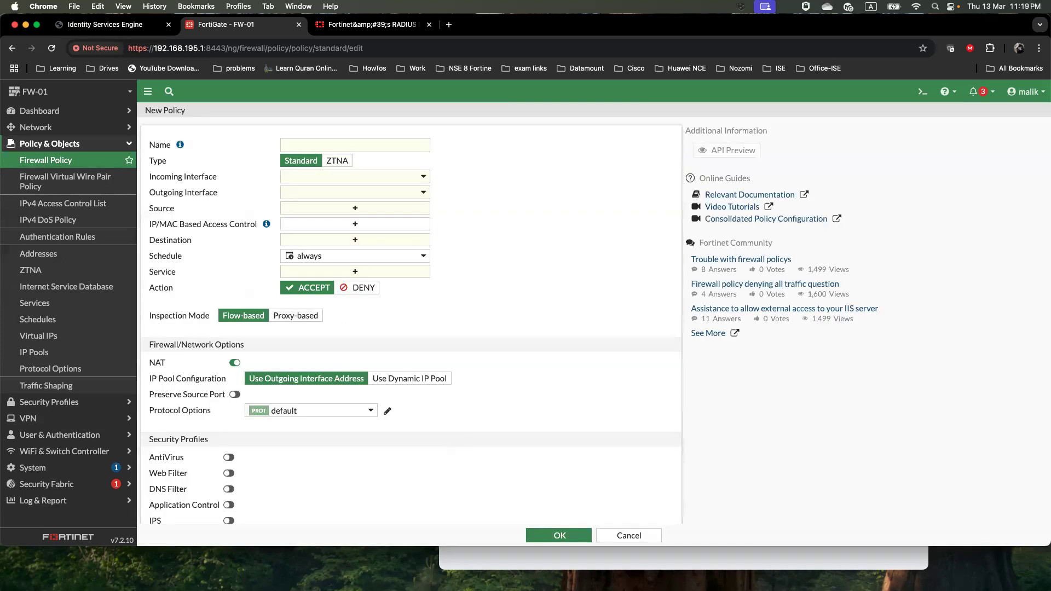
key(super+Tab)
drag(512, 319, 442, 318)
right_click(470, 320)
click(501, 368)
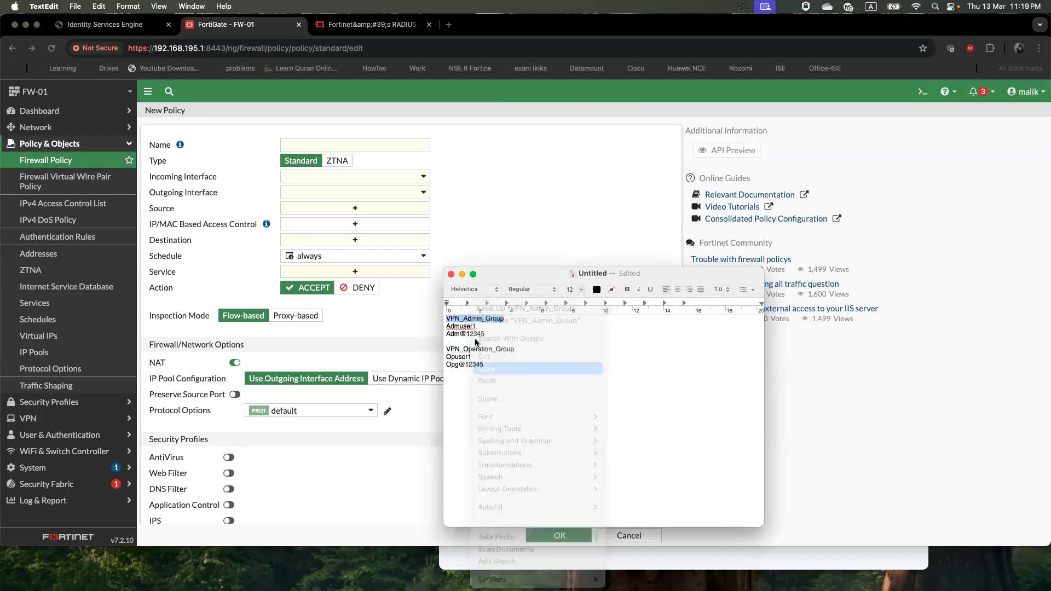
click(334, 145)
key(super+v)
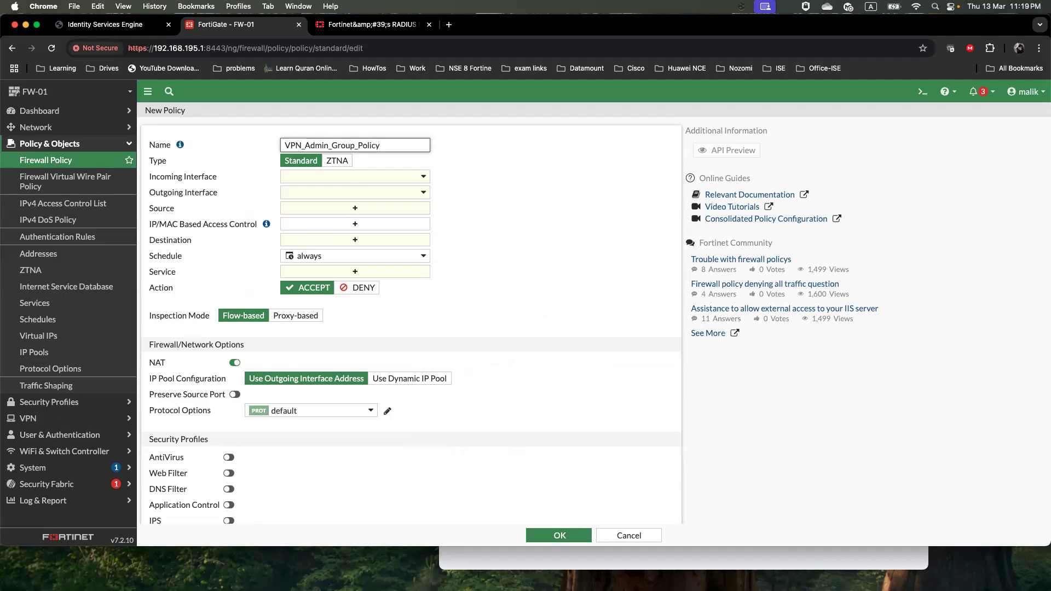
Set incoming interface to SSL-VPN tunnel (ssl.root) and outgoing interface to Management
click(327, 178)
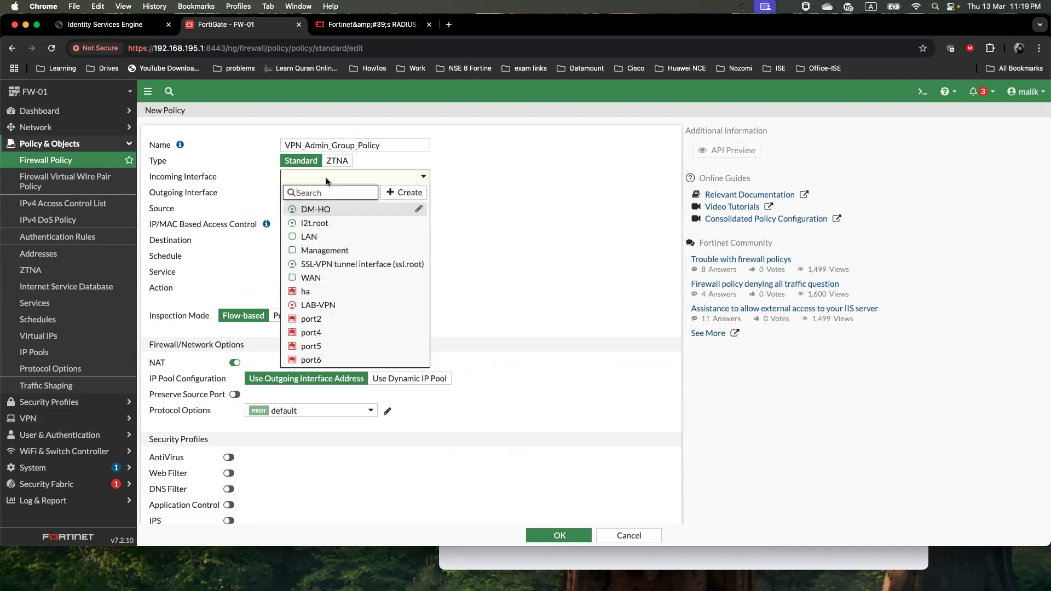
click(352, 266)
click(353, 192)
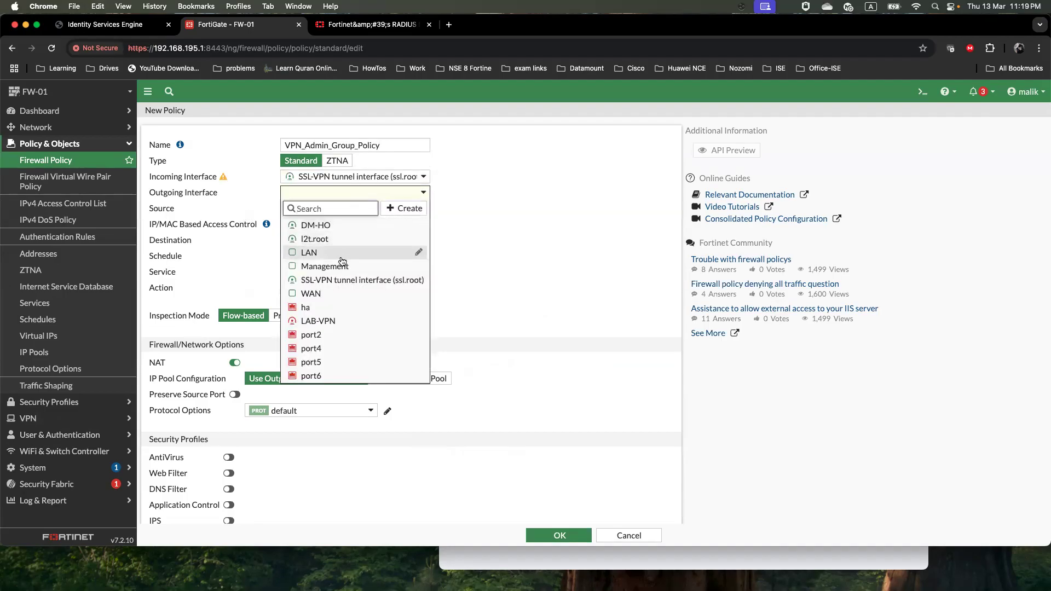
click(339, 267)
click(348, 210)
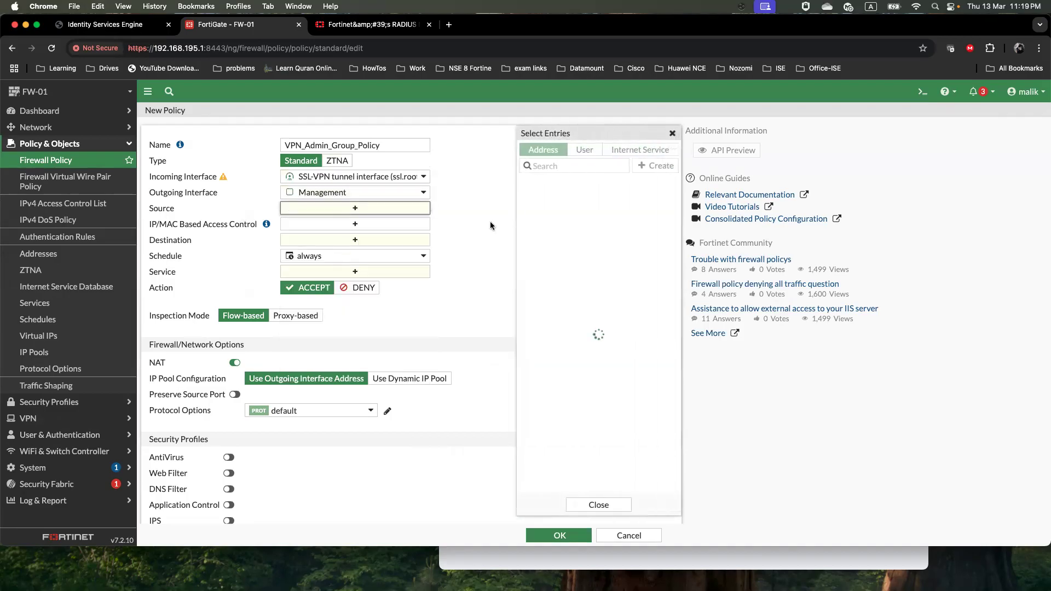
Set sources SSLVPN_TUNNEL_ADDR1 and VPN_Admin_Group, and destination Fw_Mgmt
text(ssl)
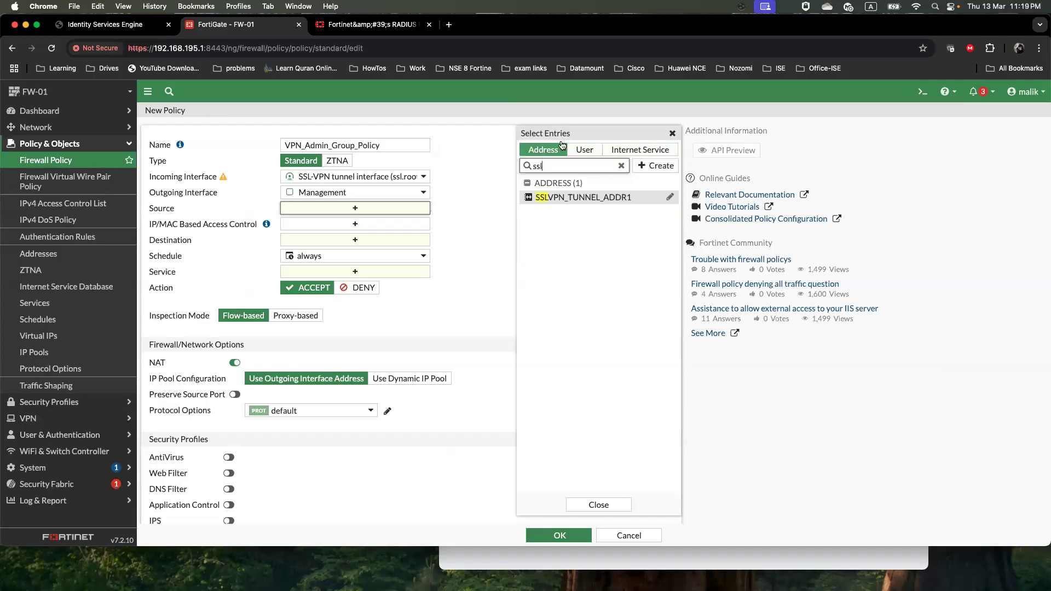
click(607, 200)
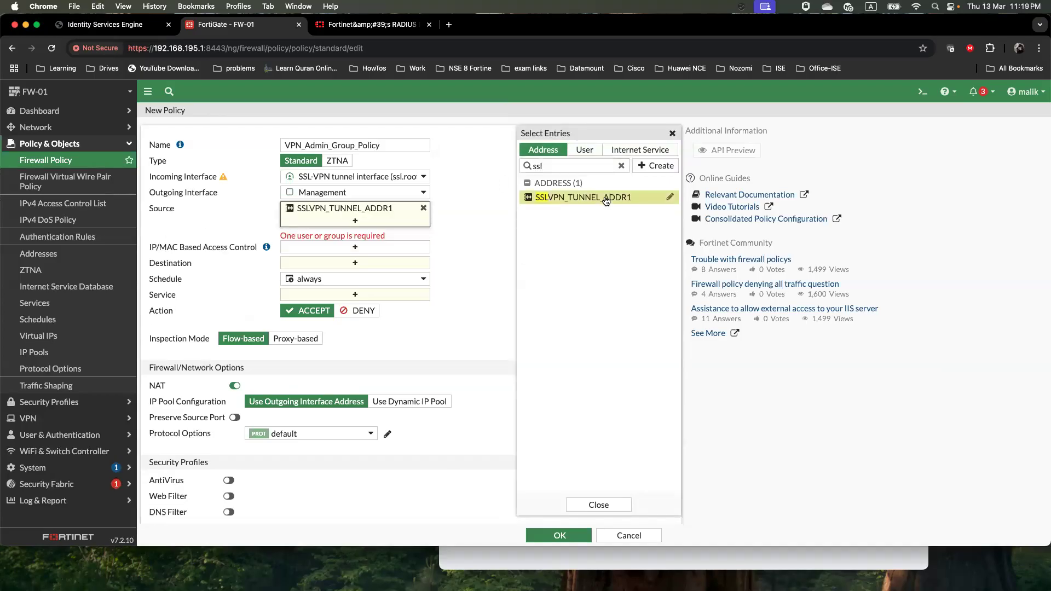
click(595, 156)
click(621, 165)
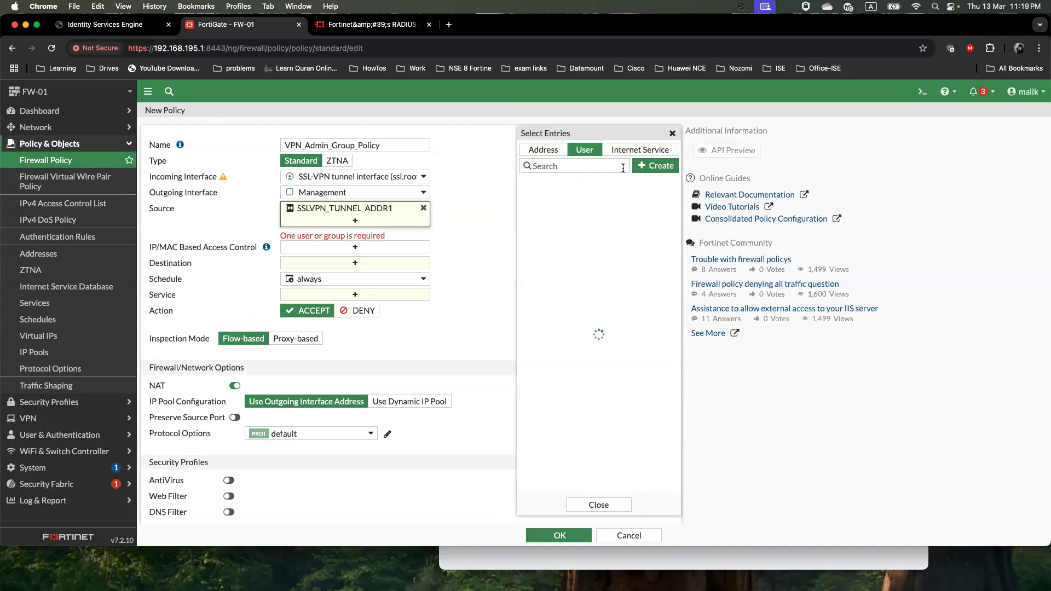
click(547, 320)
click(355, 264)
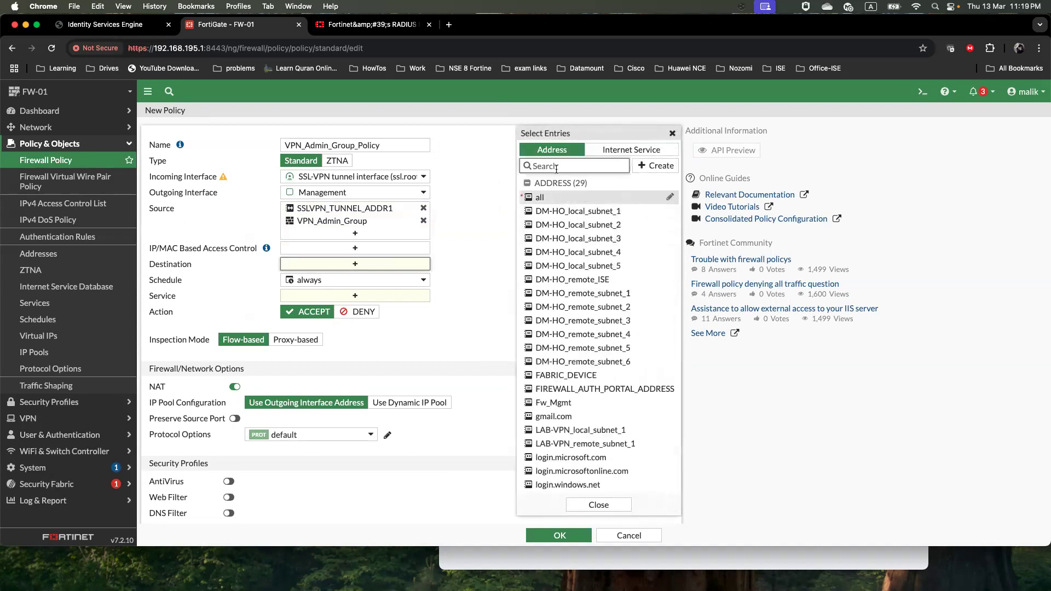
text(192.168.195)
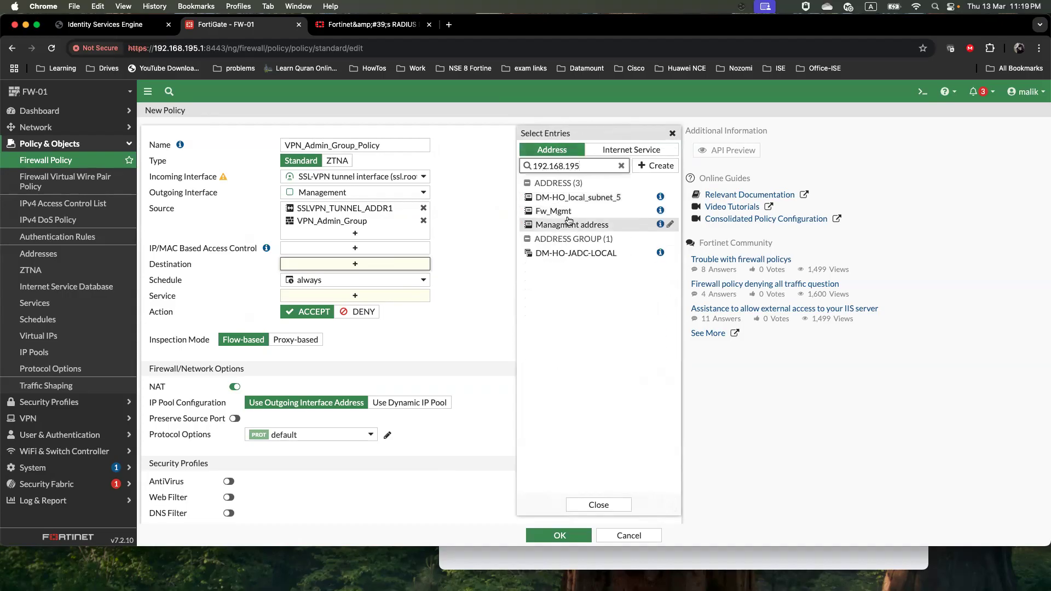
click(566, 217)
click(476, 253)
Allow the services HTTPS, HTTP and PING in the policy
mouse_move(352, 268)
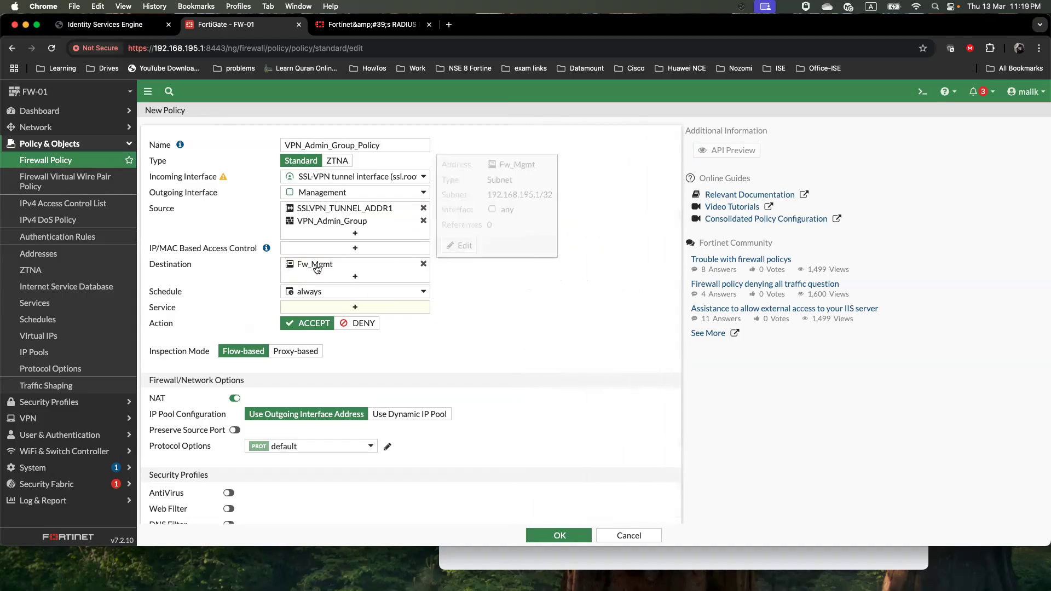
click(393, 306)
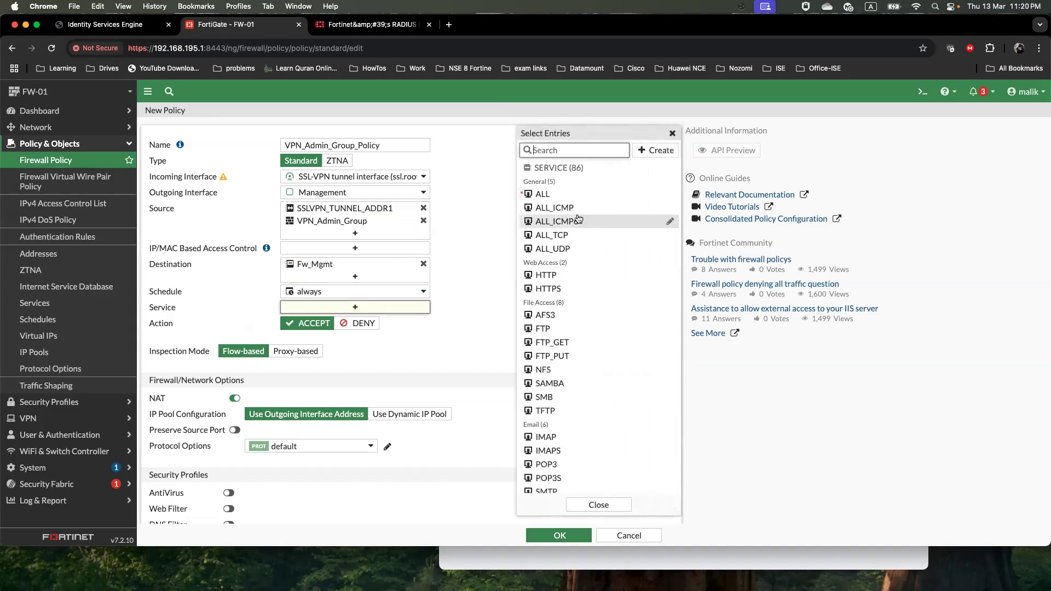
click(561, 288)
click(561, 275)
click(562, 151)
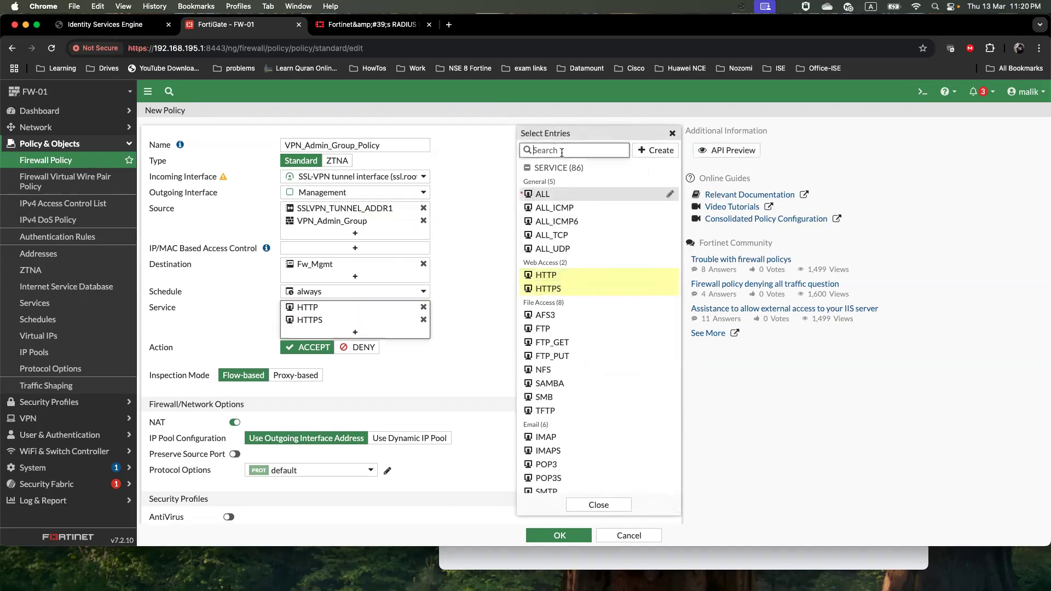
text(ping)
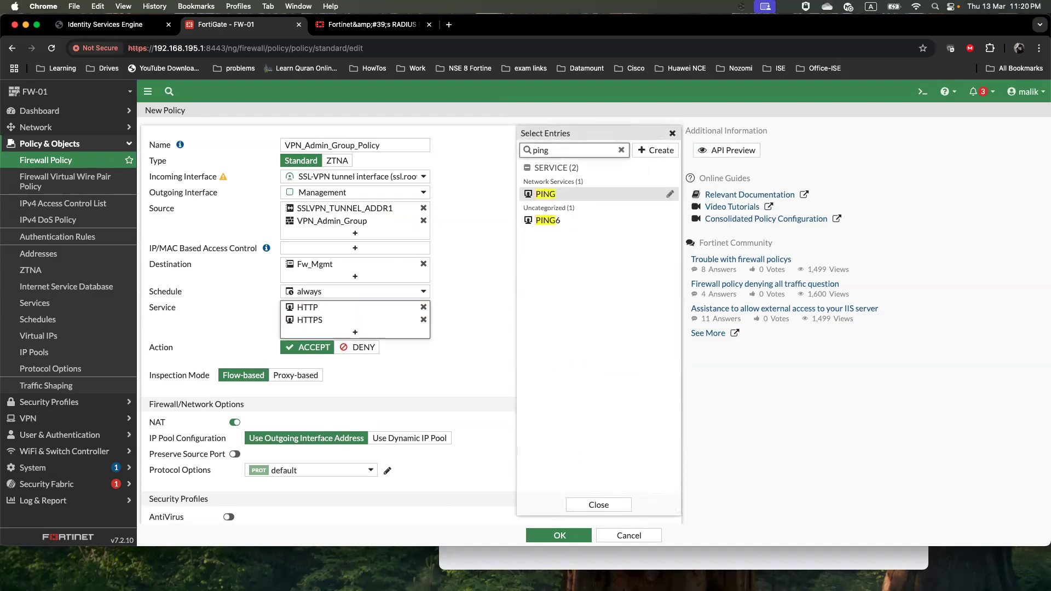
click(555, 192)
click(597, 504)
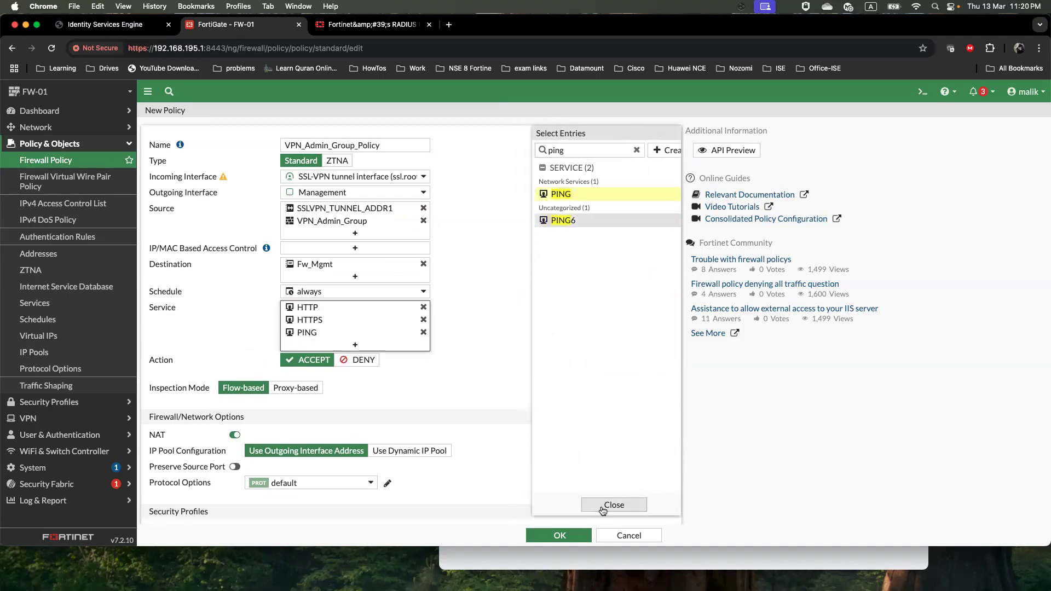
Disable NAT, log all sessions, and save VPN_Admin_Group_Policy
scroll(469, 466, down, 5)
click(234, 197)
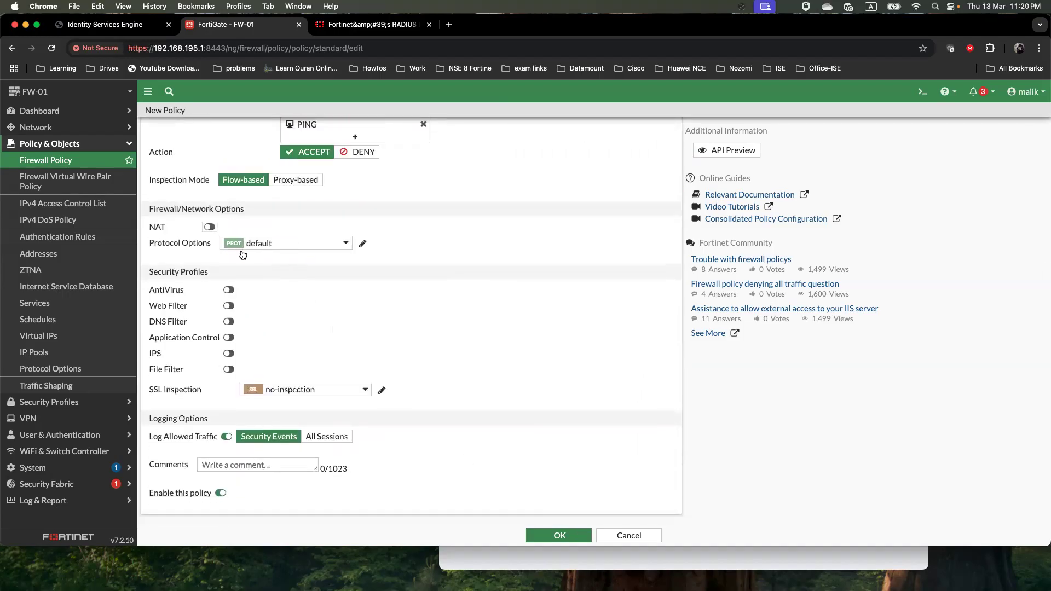
click(324, 438)
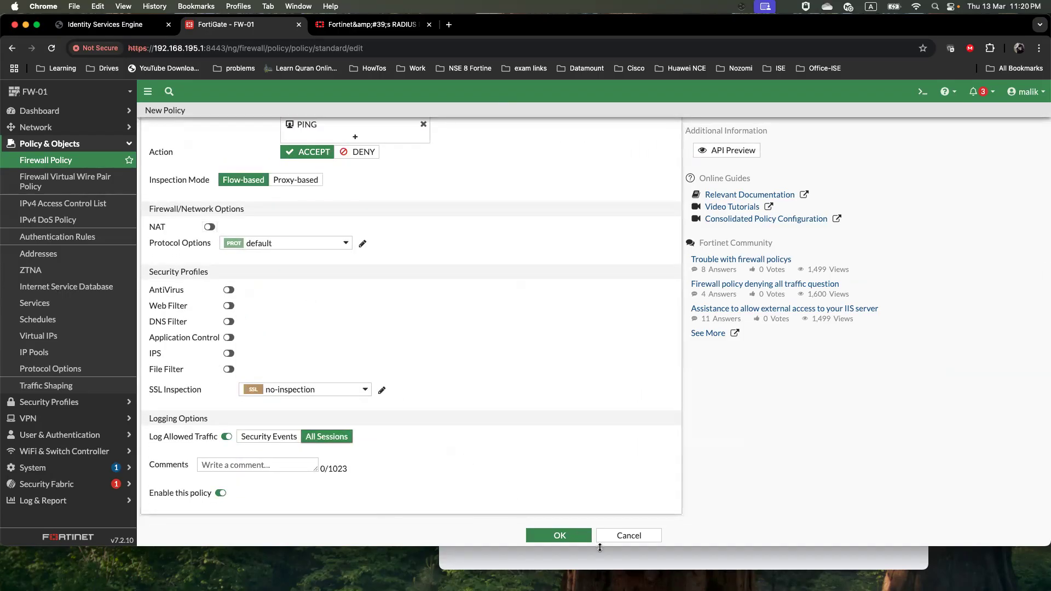
click(565, 535)
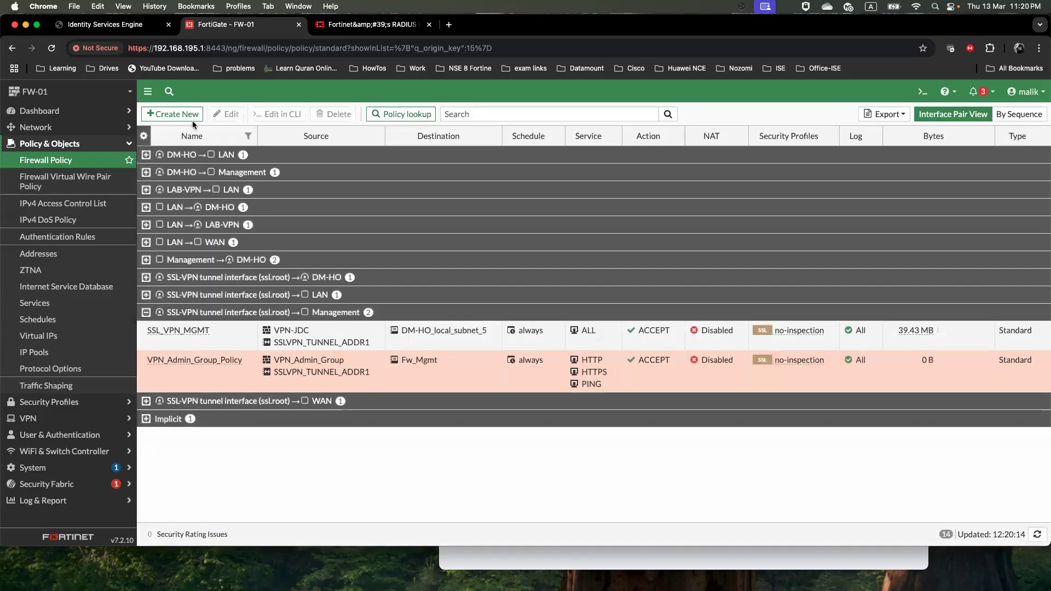
Move VPN_Admin_Group_Policy above SSL_VPN_MGMT, then create a new policy named VPN_Operation_Group_Policy
drag(143, 364, 140, 346)
click(171, 114)
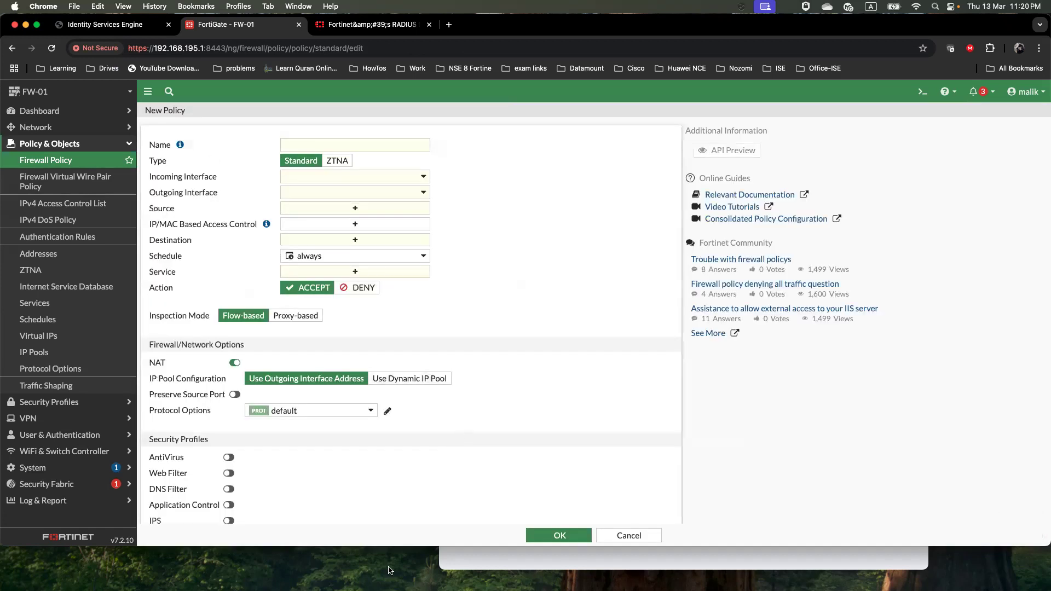
key(super+Tab)
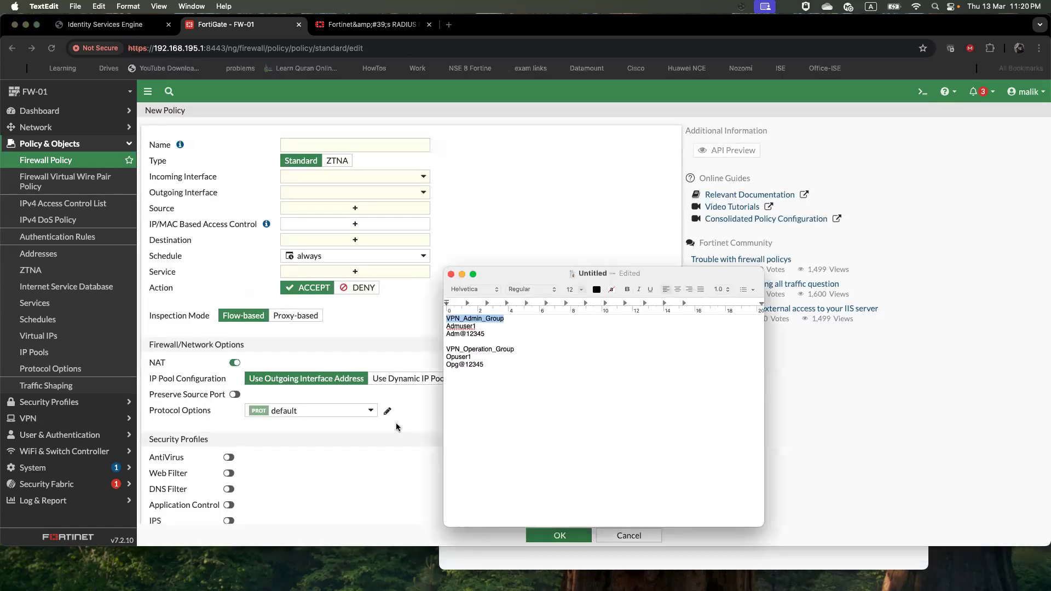
double_click(513, 350)
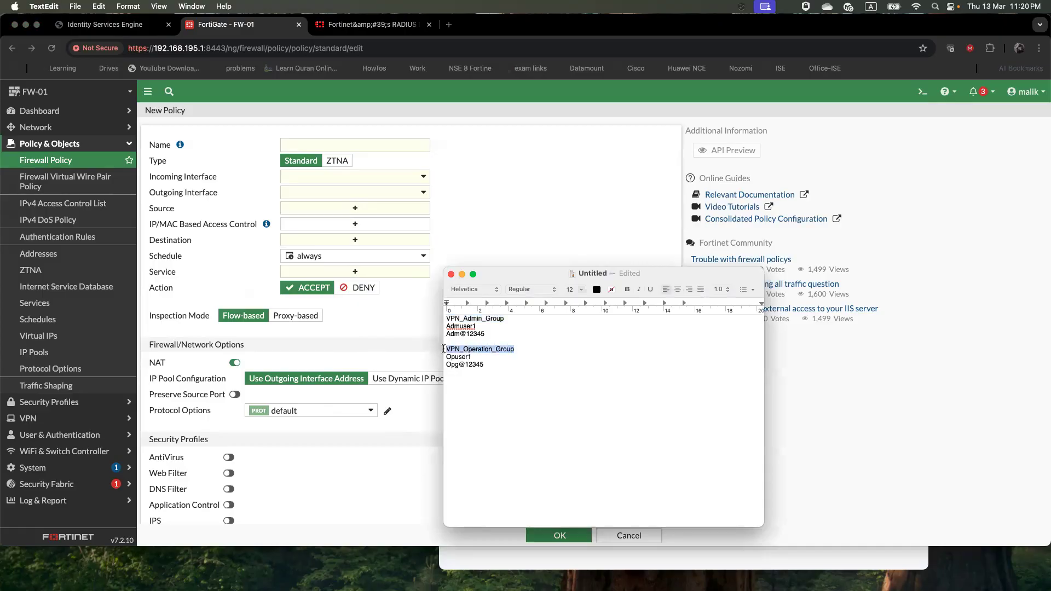
right_click(471, 349)
click(493, 370)
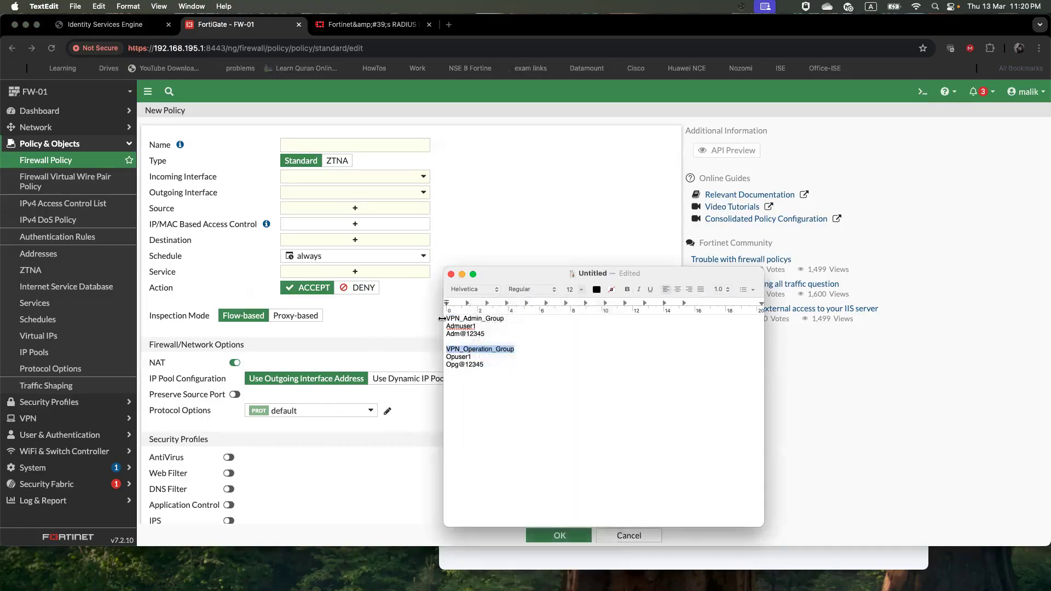
click(311, 143)
key(super+v)
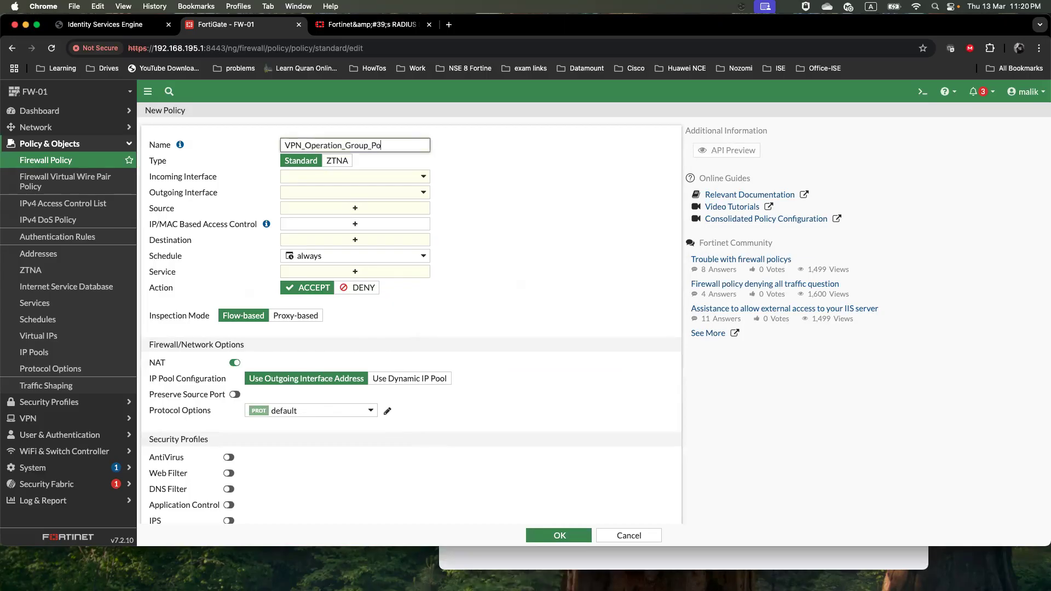
click(403, 176)
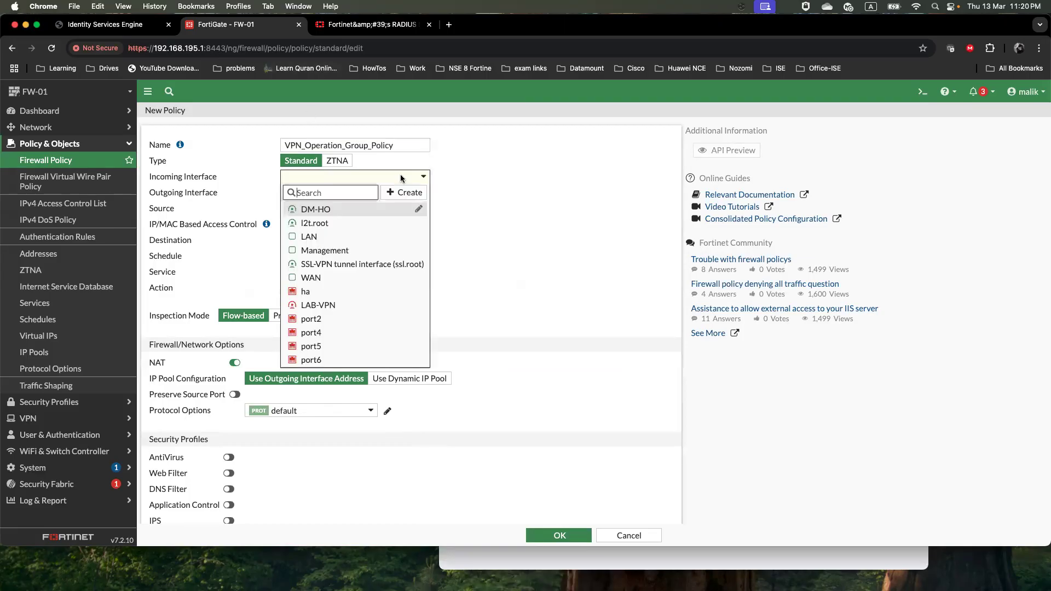
Set the incoming interface to the SSL-VPN tunnel (ssl.root) and the outgoing interface to Management
click(356, 265)
click(362, 192)
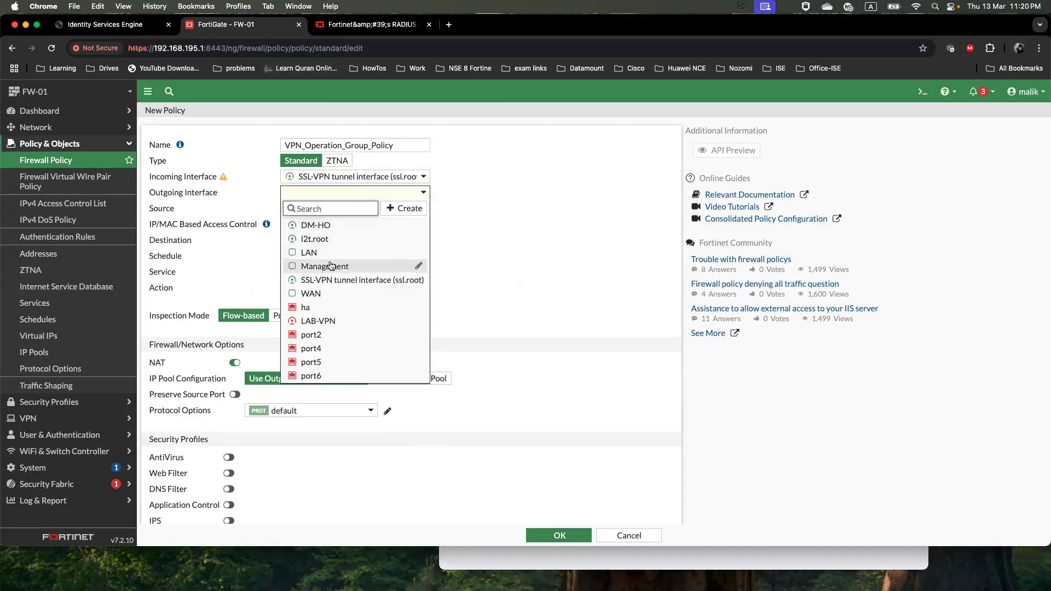
click(332, 267)
Add SSLVPN_TUNNEL_ADDR1 and VPN_Operation_Group as the policy's sources
click(348, 209)
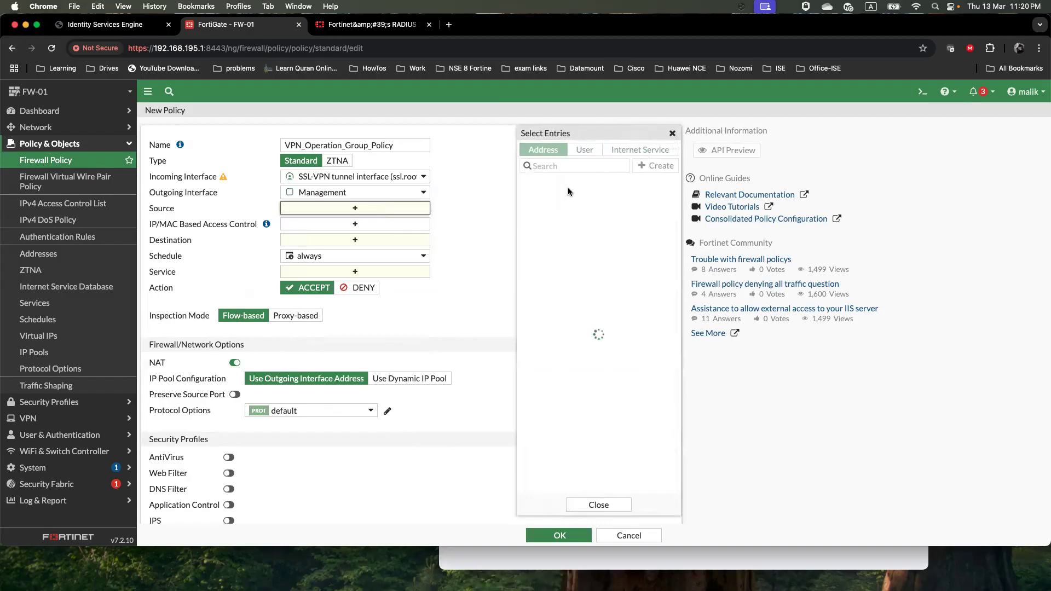
click(616, 166)
text(ss)
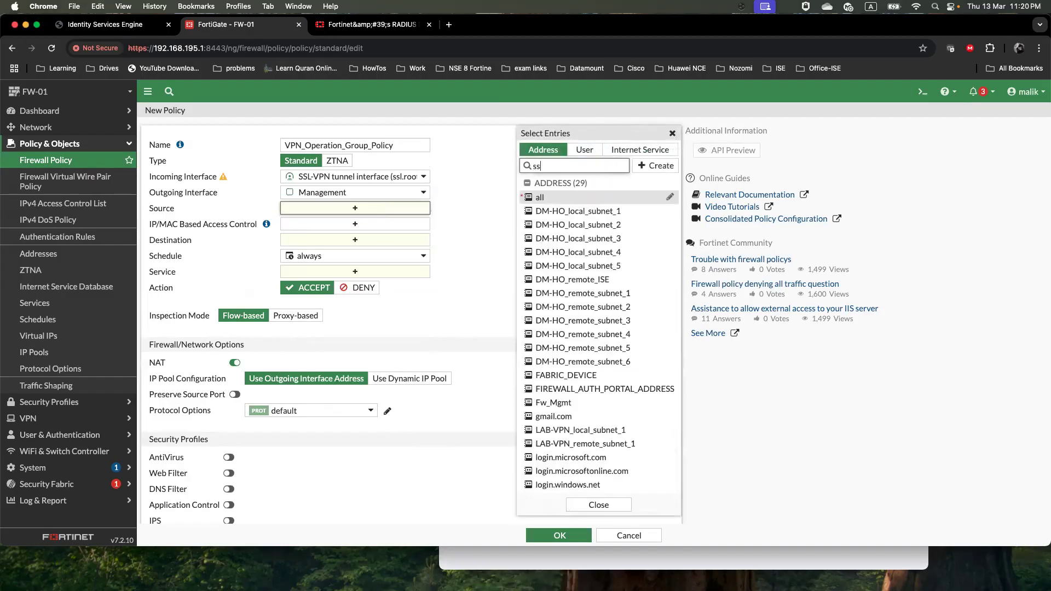
click(575, 252)
click(585, 149)
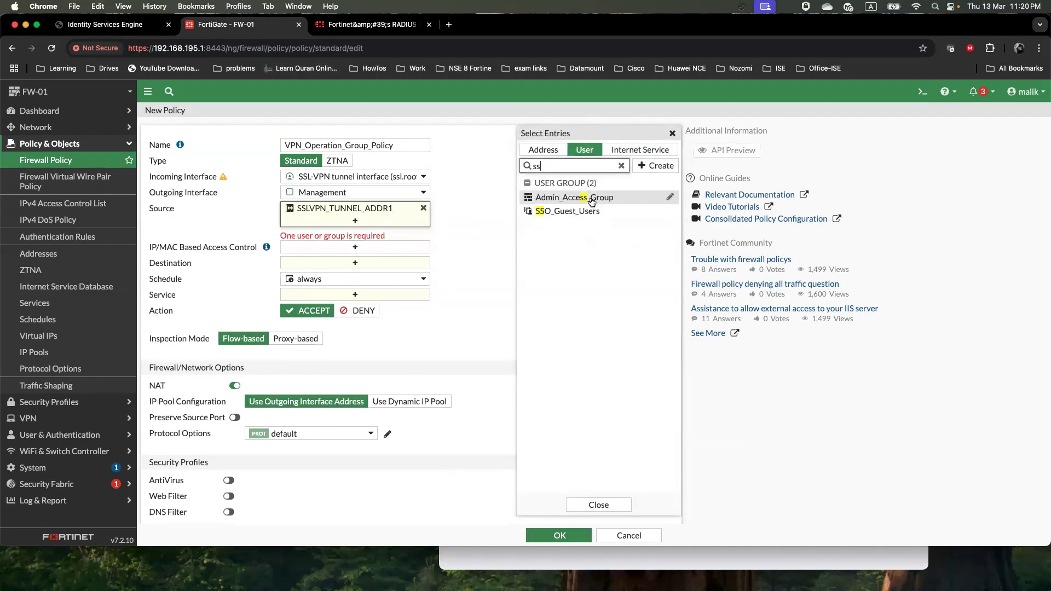
click(622, 165)
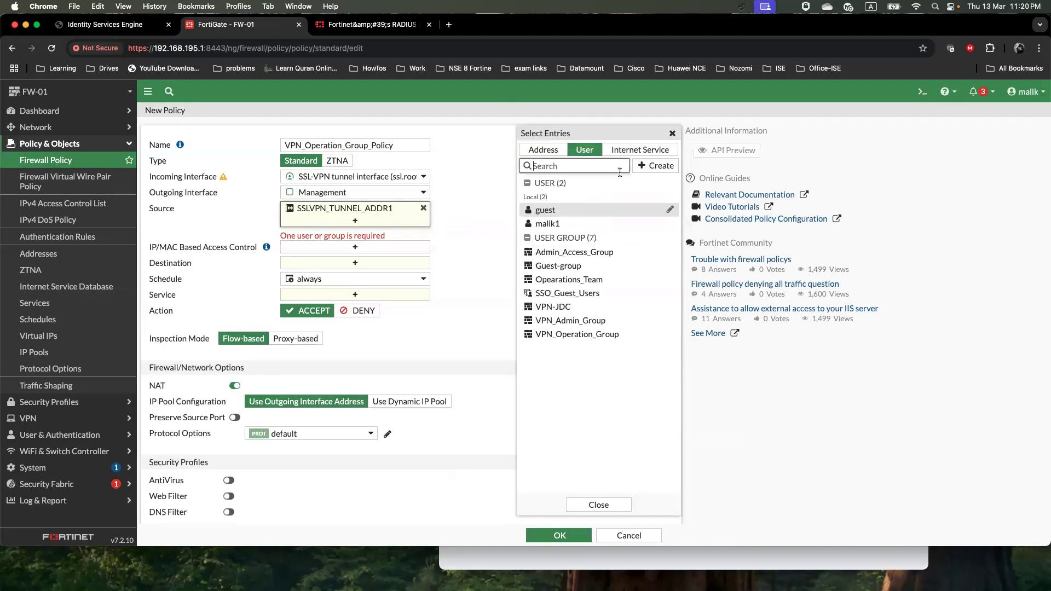
click(574, 335)
Set destination Fw_Mgmt and service PING, then save the policy
click(355, 262)
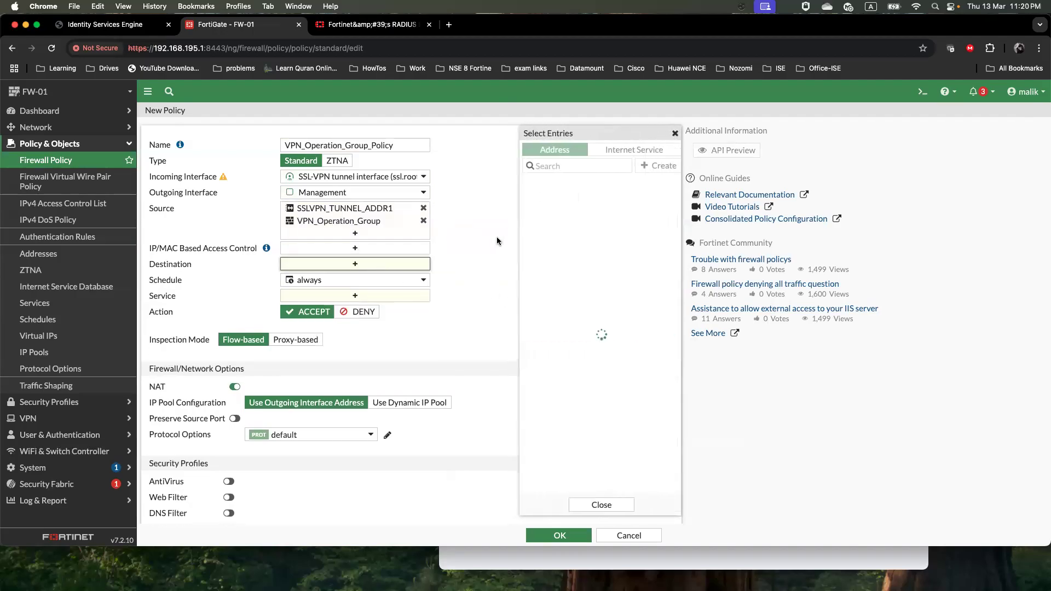
text(fw)
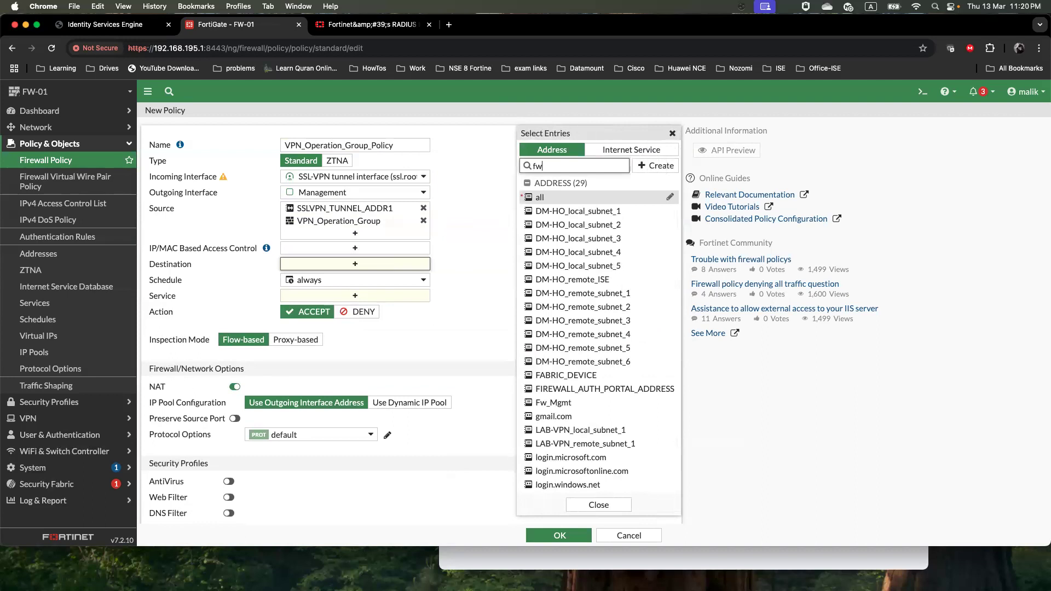
click(564, 197)
click(465, 288)
click(391, 306)
text(icmp)
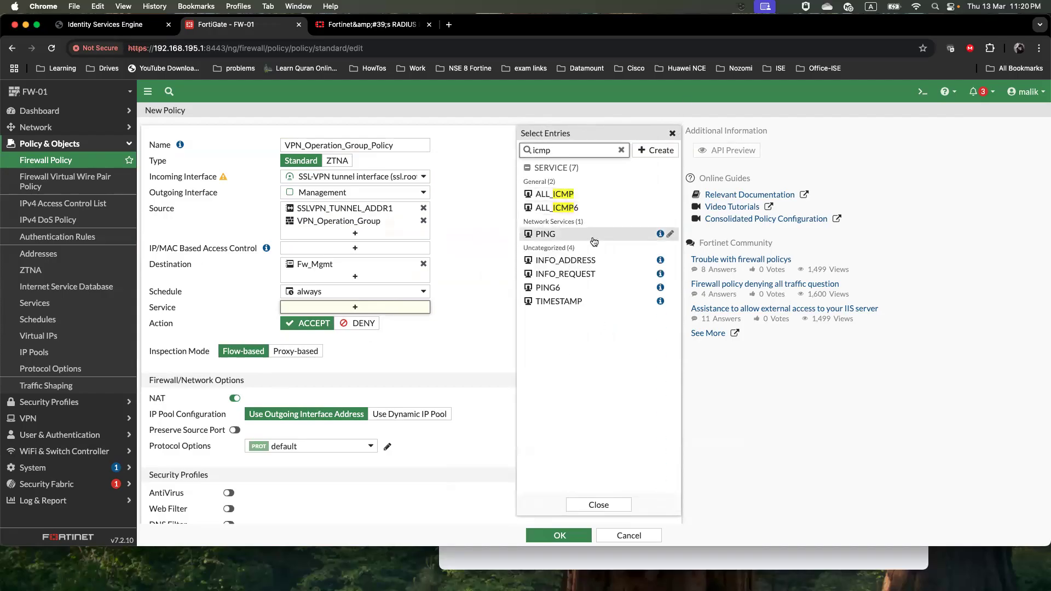
key(BackSpace)
text(ping)
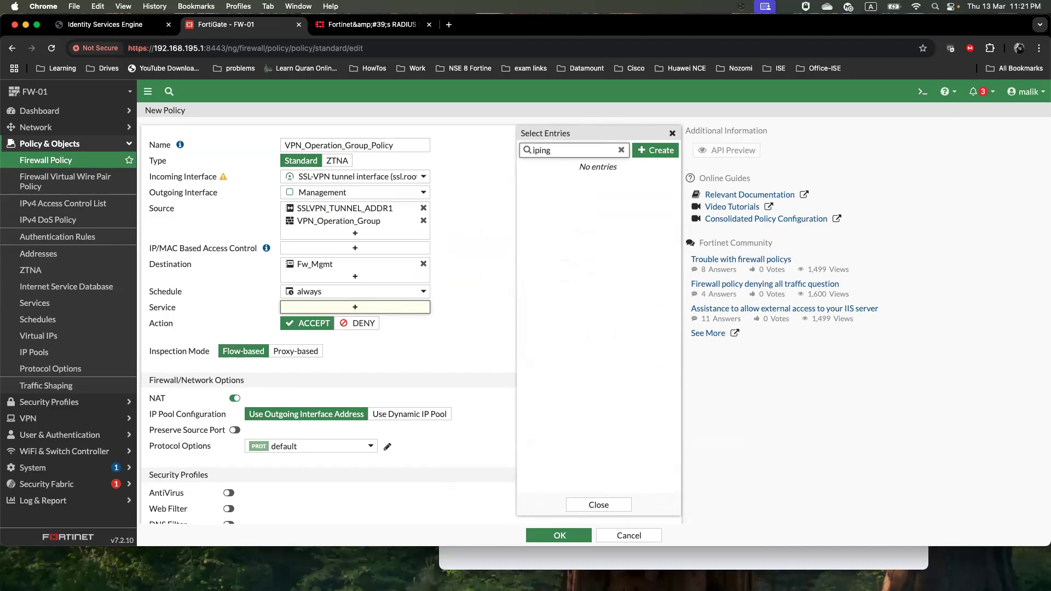
key(BackSpace)
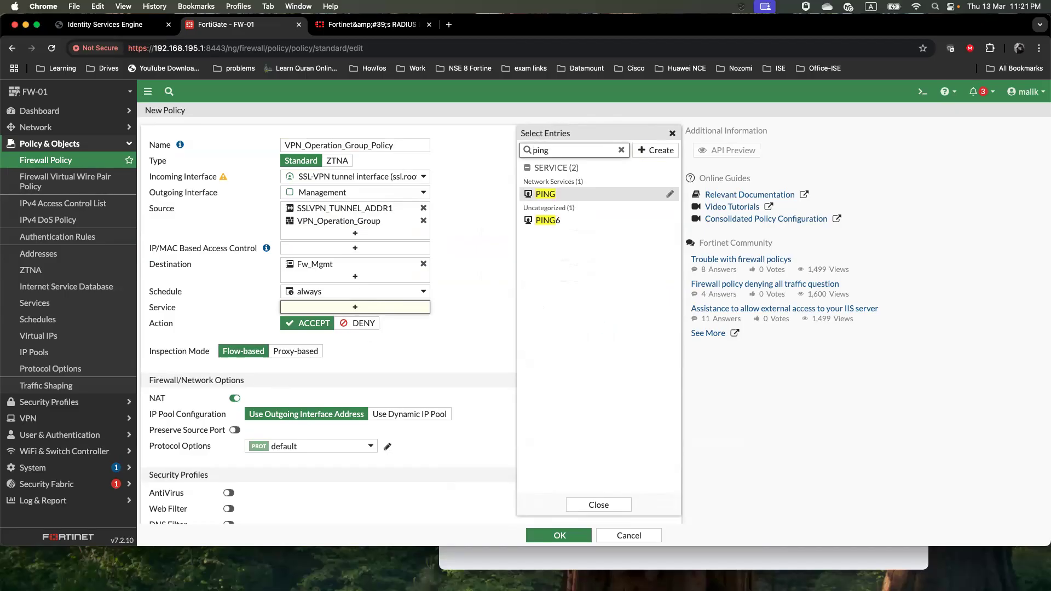
click(565, 195)
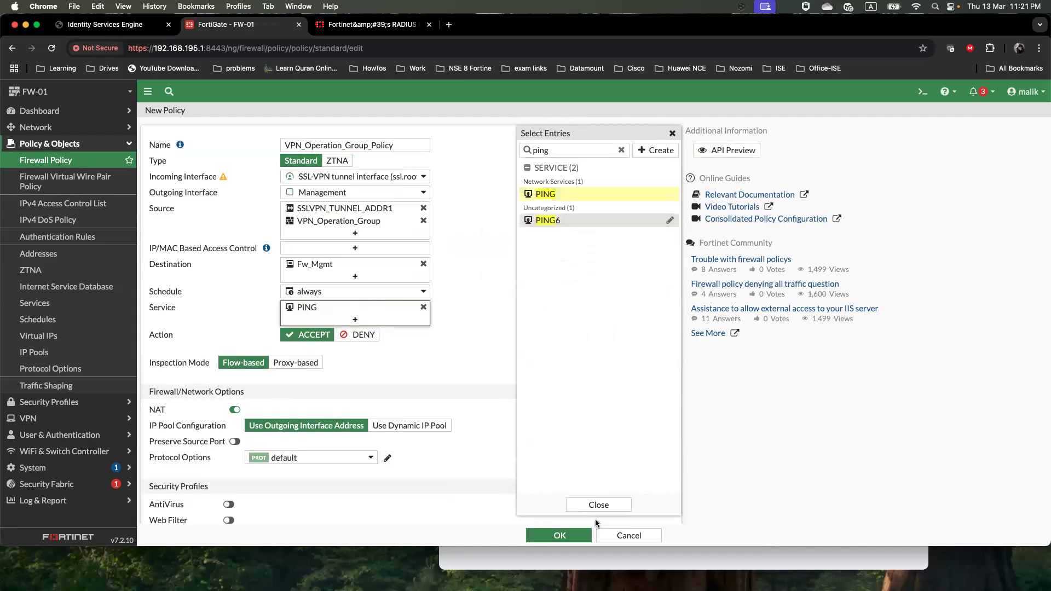
click(553, 534)
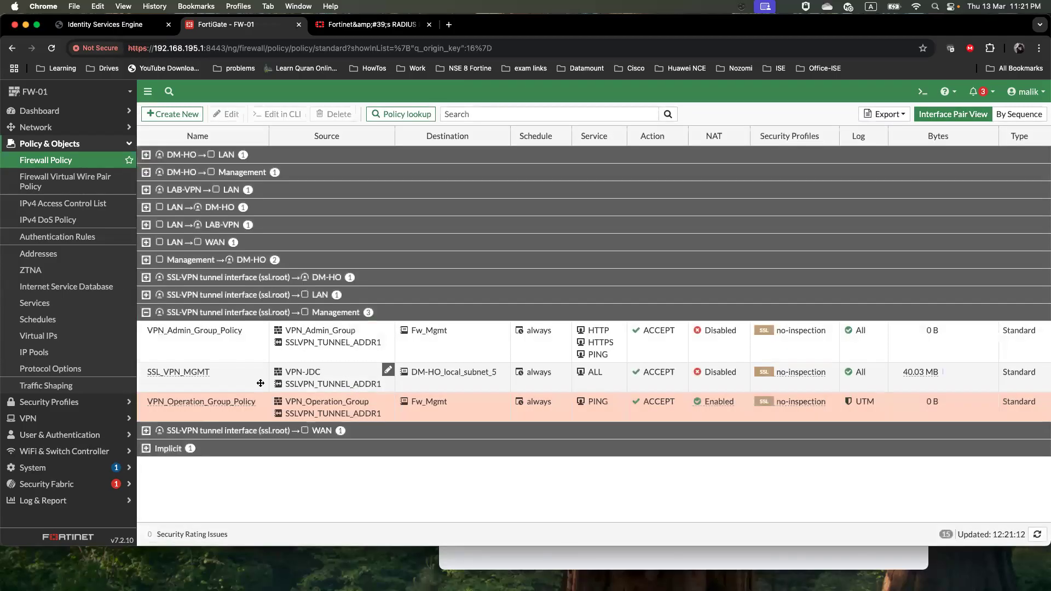
Edit VPN_Operation_Group_Policy with NAT off and Log Allowed Traffic set to All Sessions, then drag it to the top
double_click(220, 410)
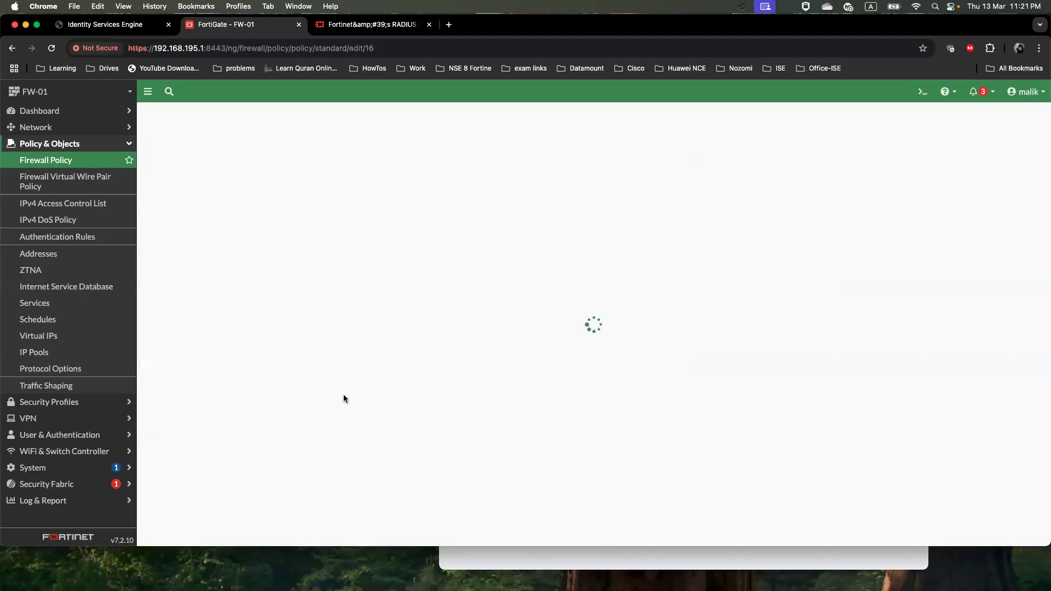
scroll(345, 399, down, 3)
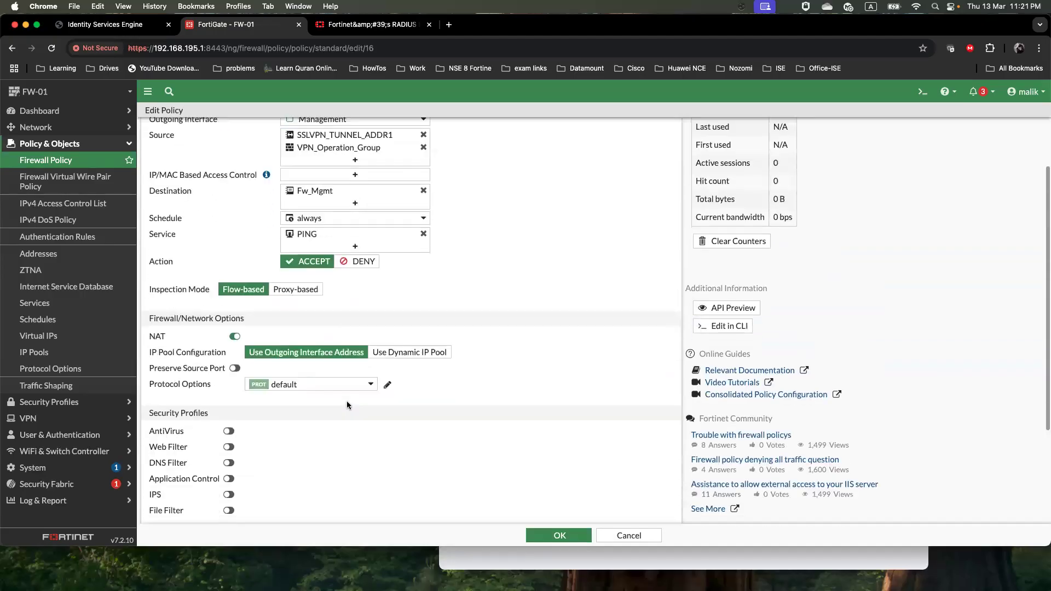
click(236, 319)
scroll(238, 319, down, 3)
click(327, 437)
click(560, 535)
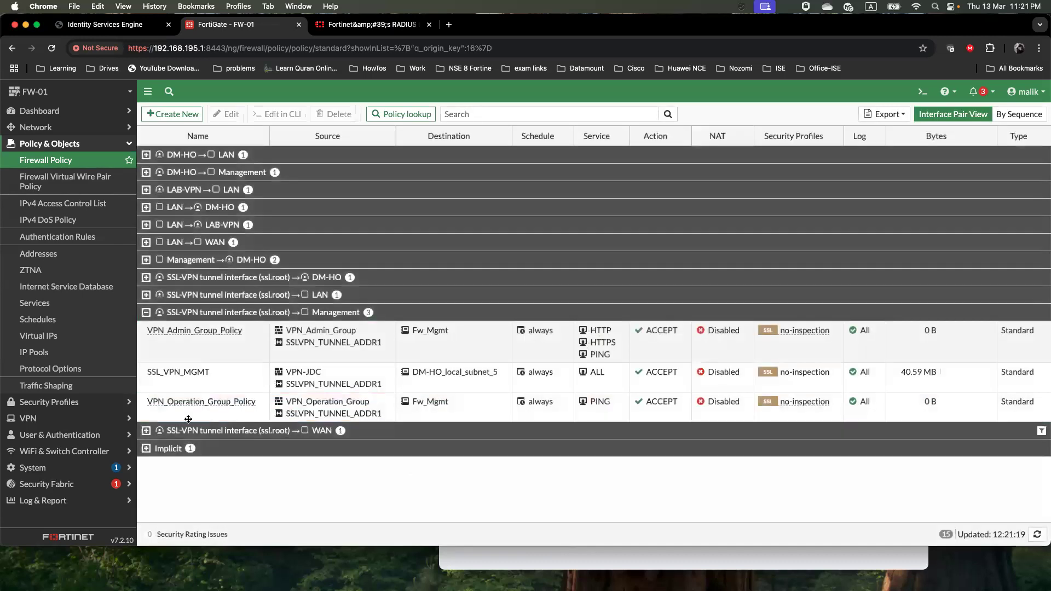
drag(145, 406, 142, 339)
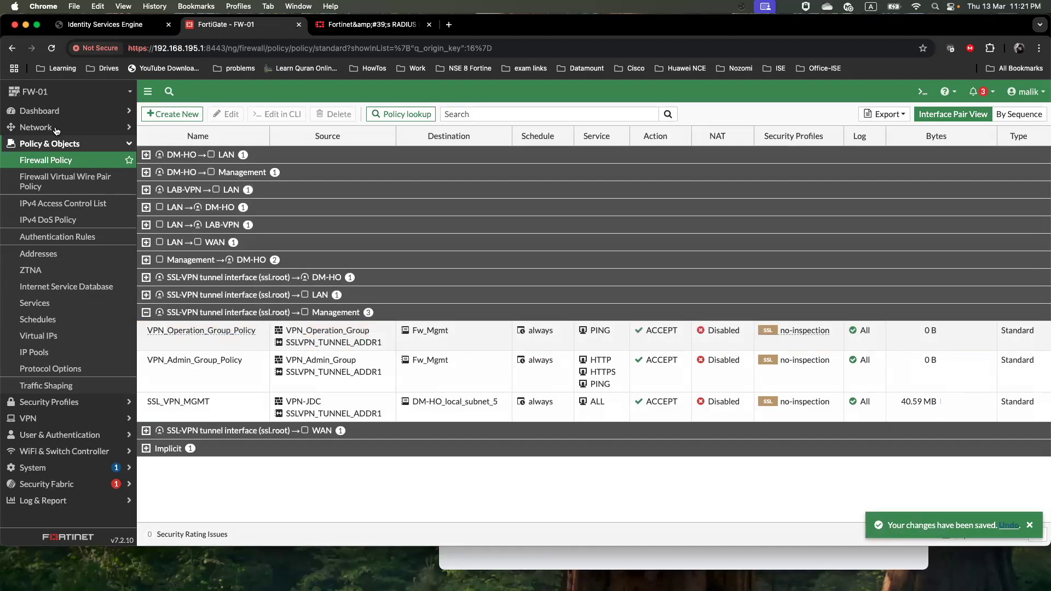
Open the JADC_Firewall entry in the ISE network devices list
click(124, 24)
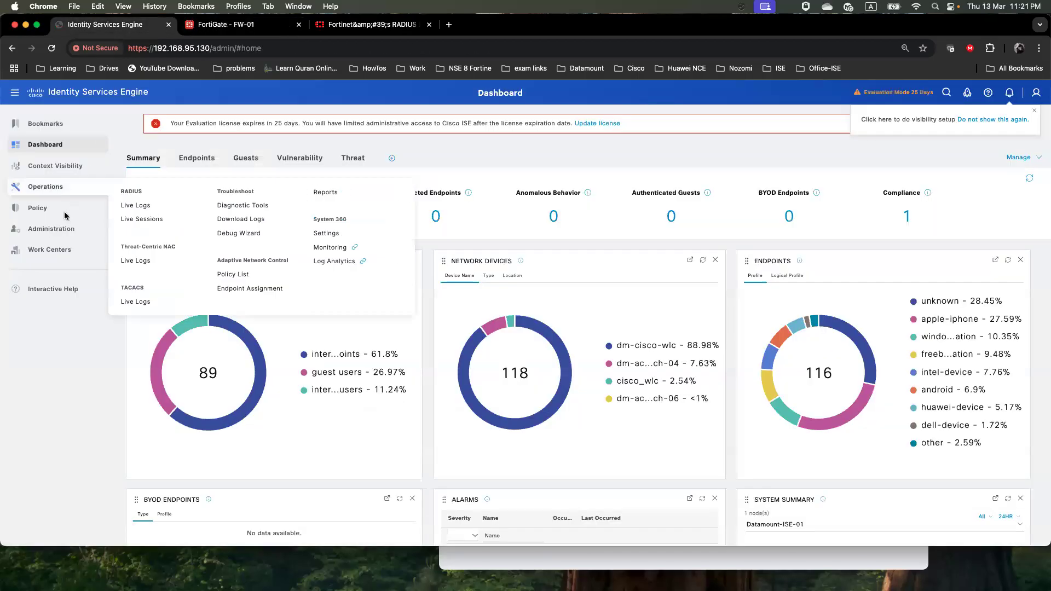
mouse_move(54, 234)
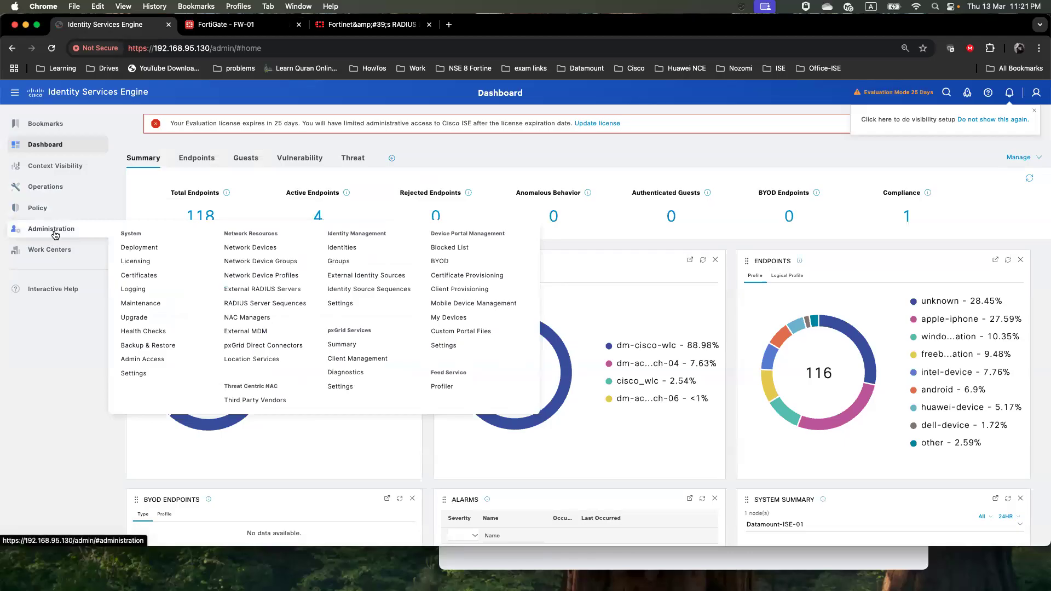
click(247, 247)
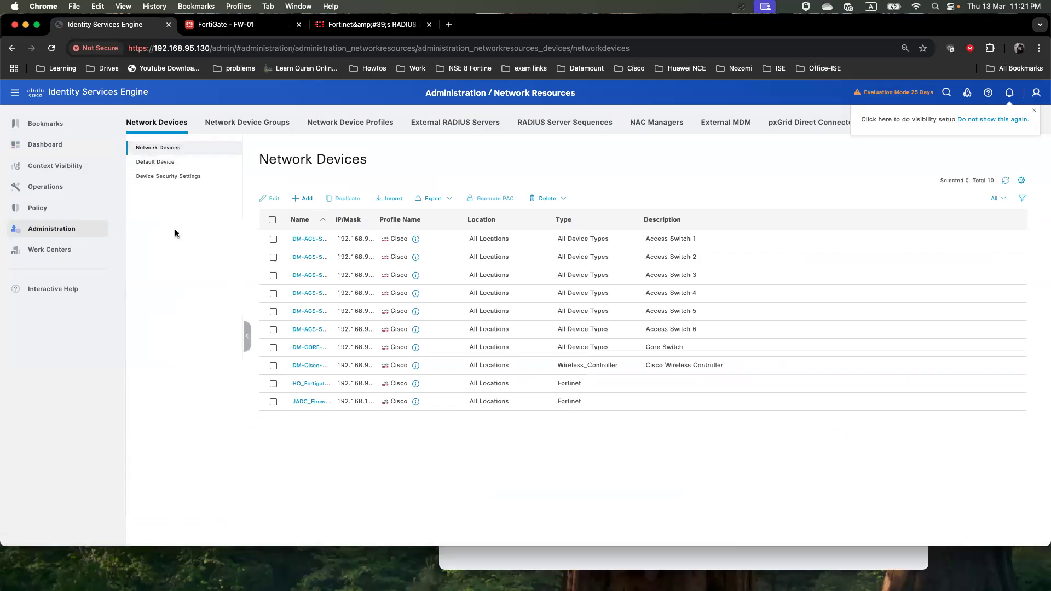
click(312, 403)
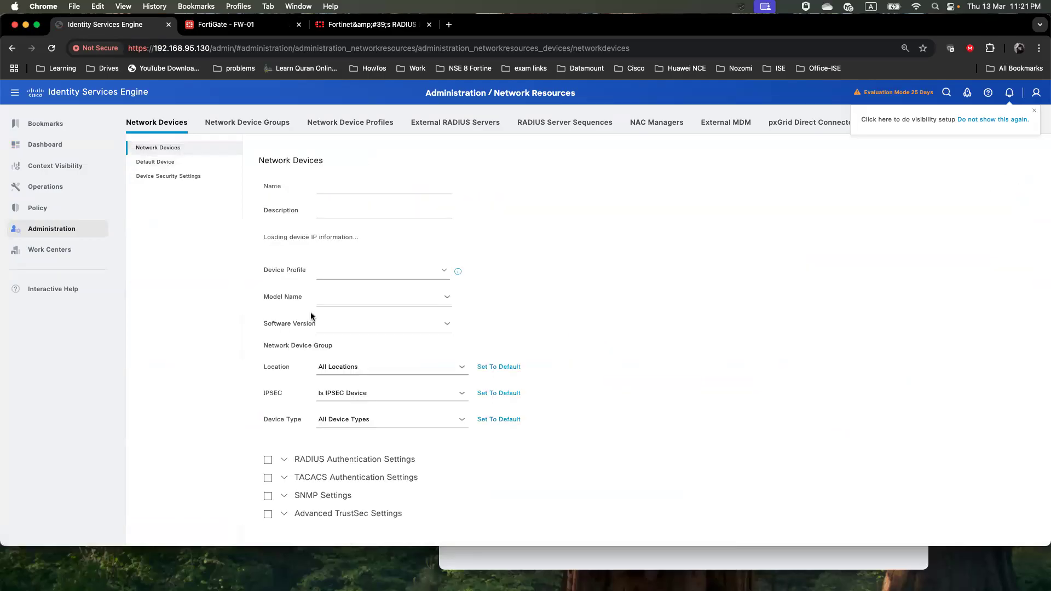
Re-enable RADIUS authentication settings, re-enter the shared secret, and save JADC_Firewall
scroll(252, 337, down, 3)
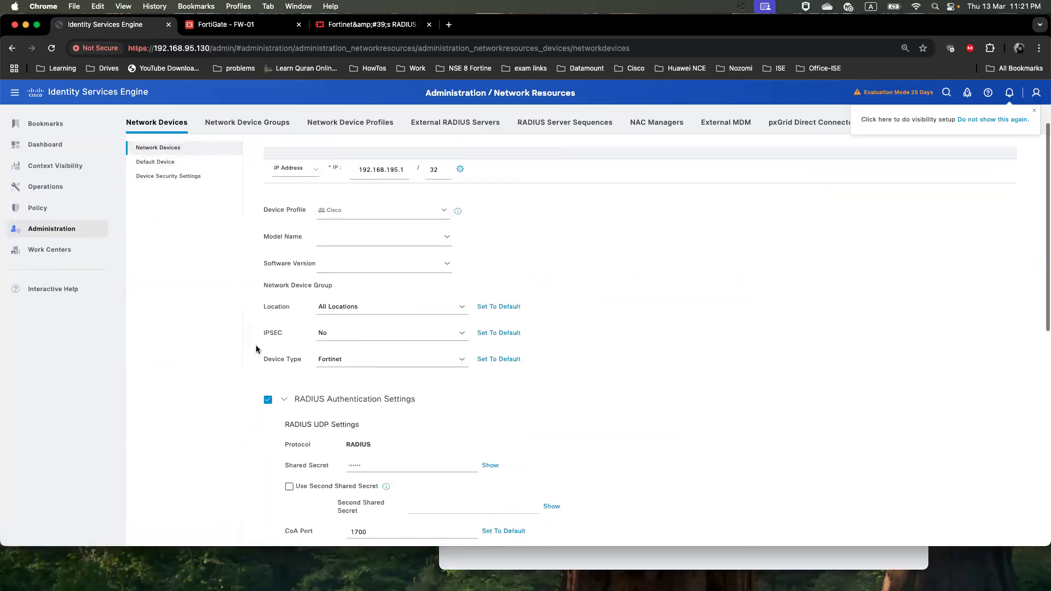
scroll(255, 348, down, 2)
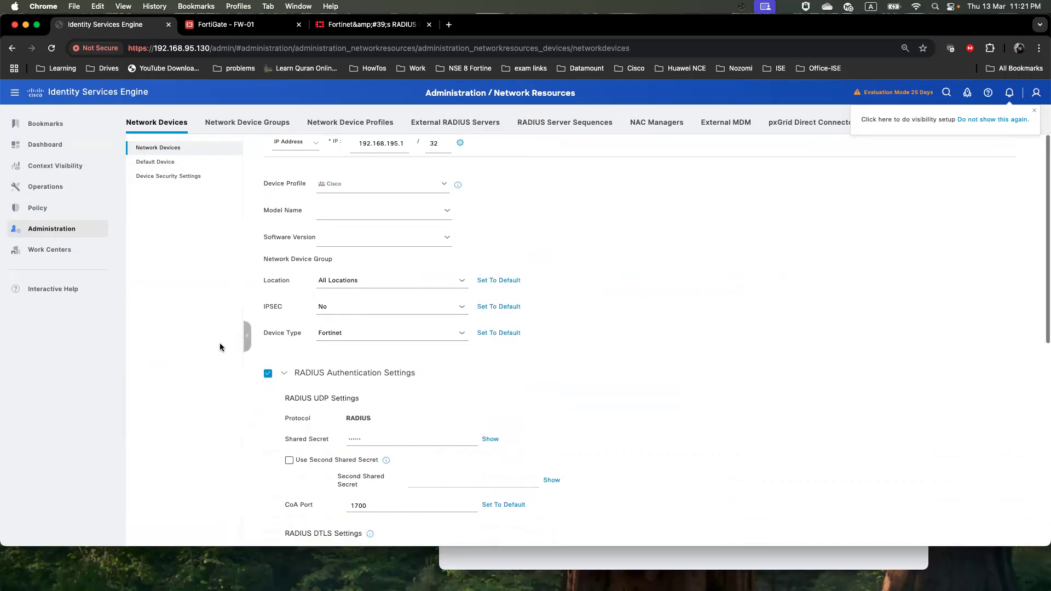
click(268, 357)
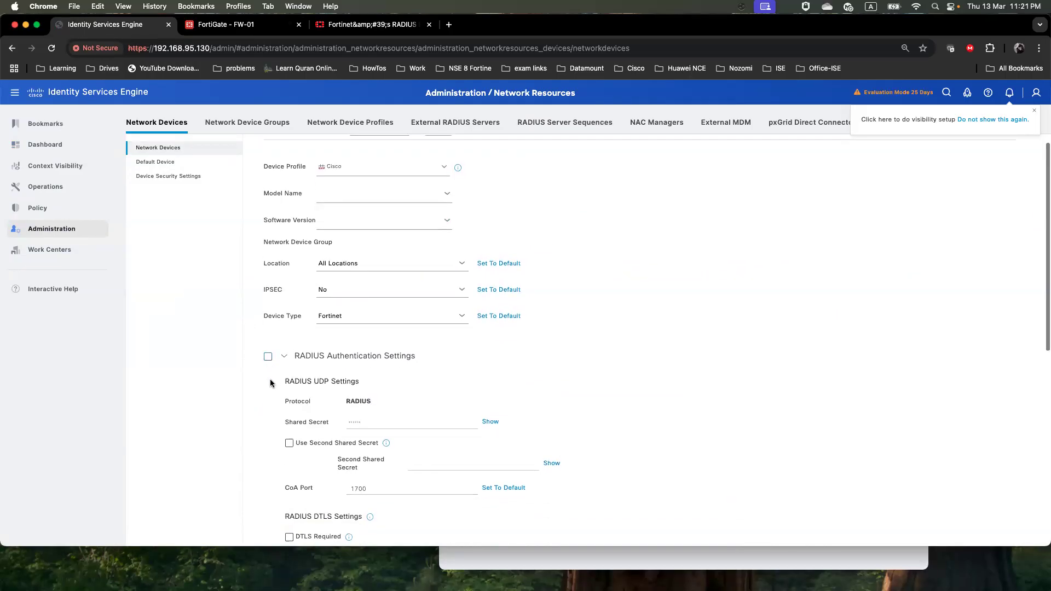
scroll(271, 359, down, 1)
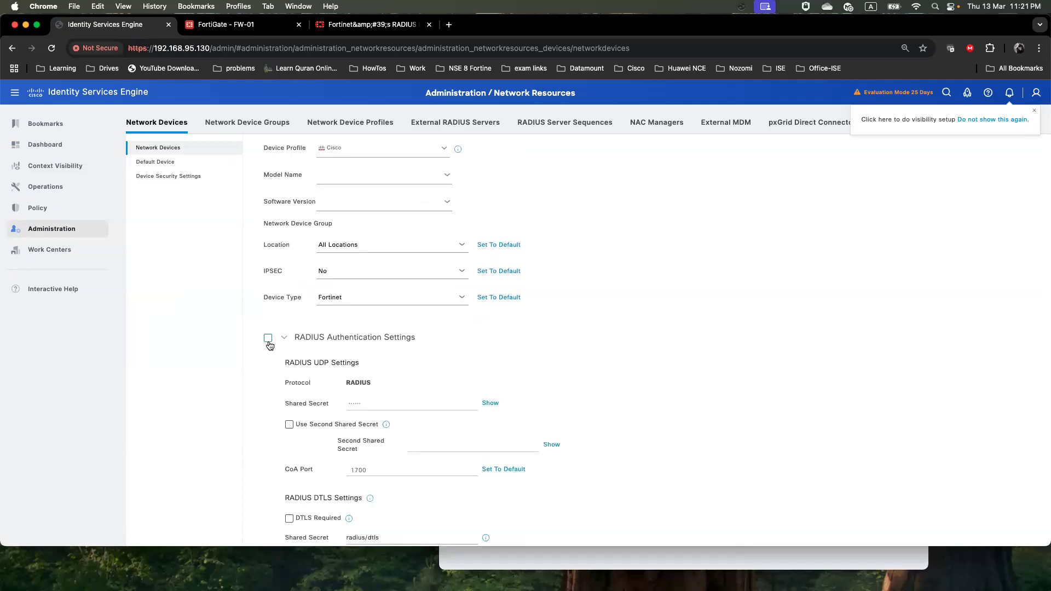
scroll(252, 385, down, 1)
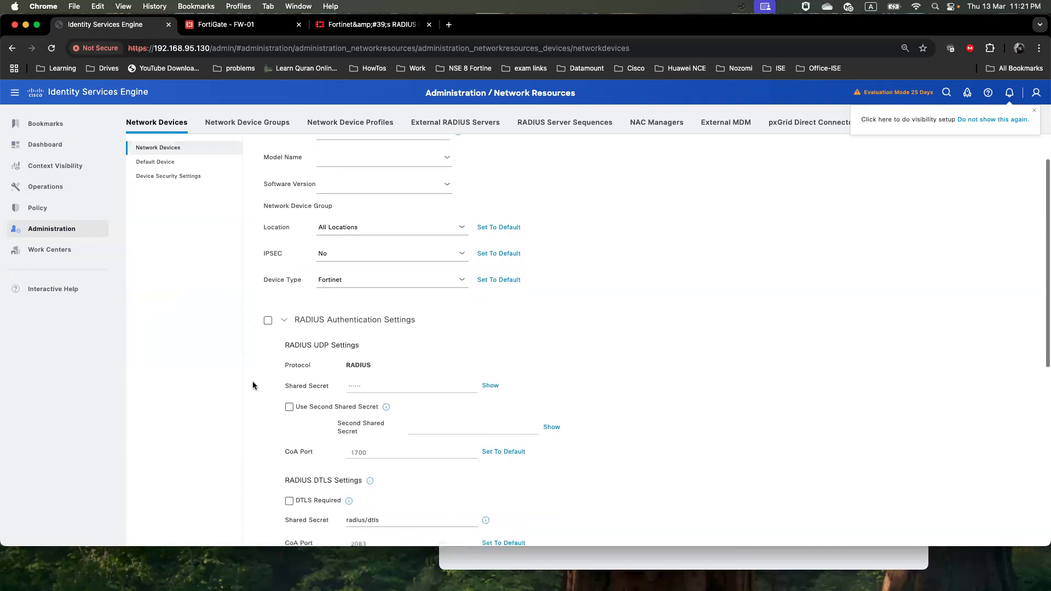
click(268, 321)
double_click(392, 381)
text(c)
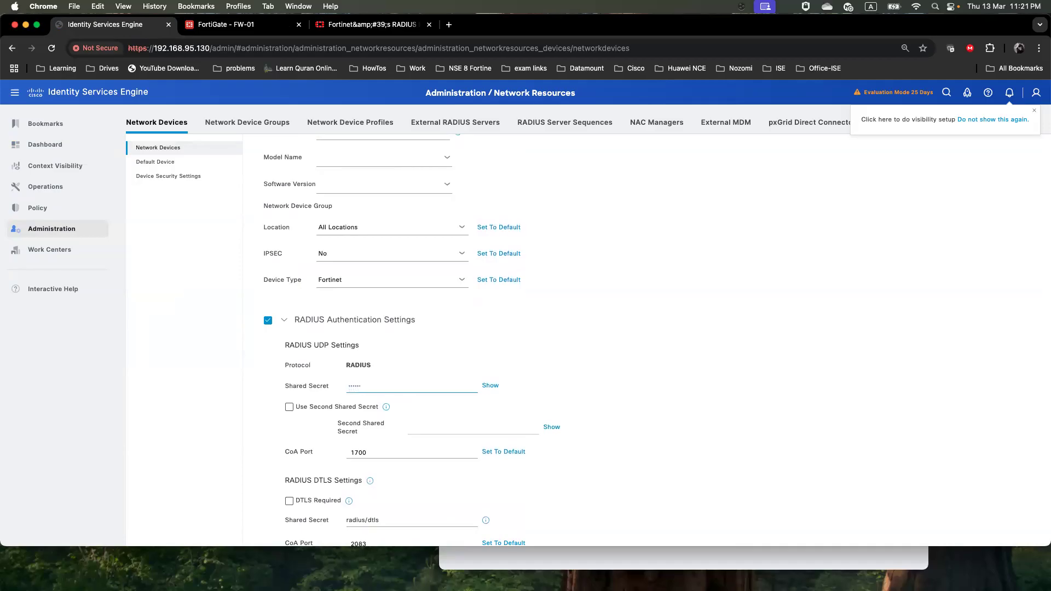
scroll(524, 353, down, 7)
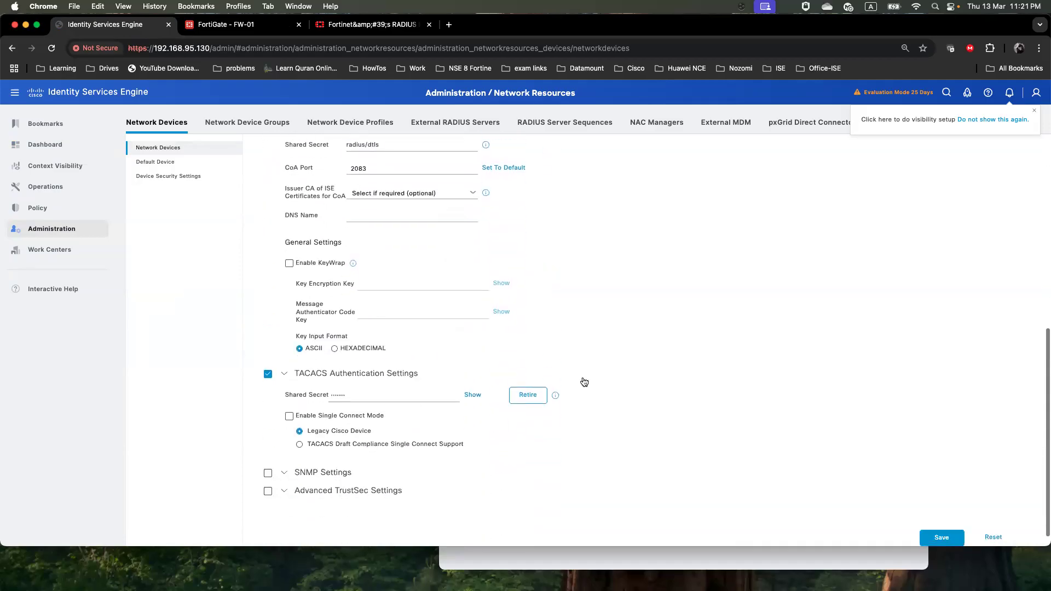
click(936, 540)
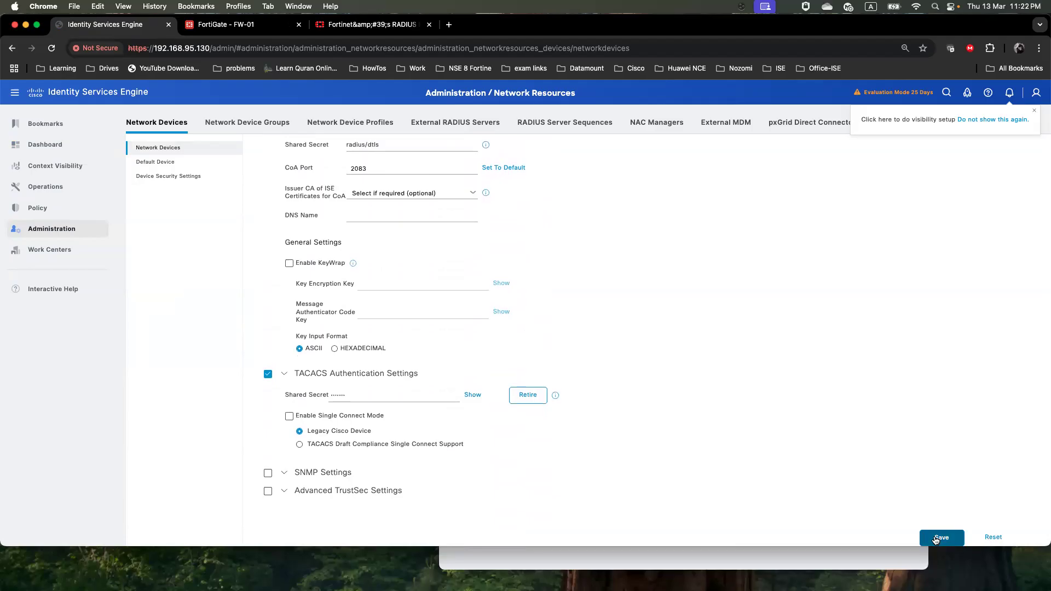
click(936, 539)
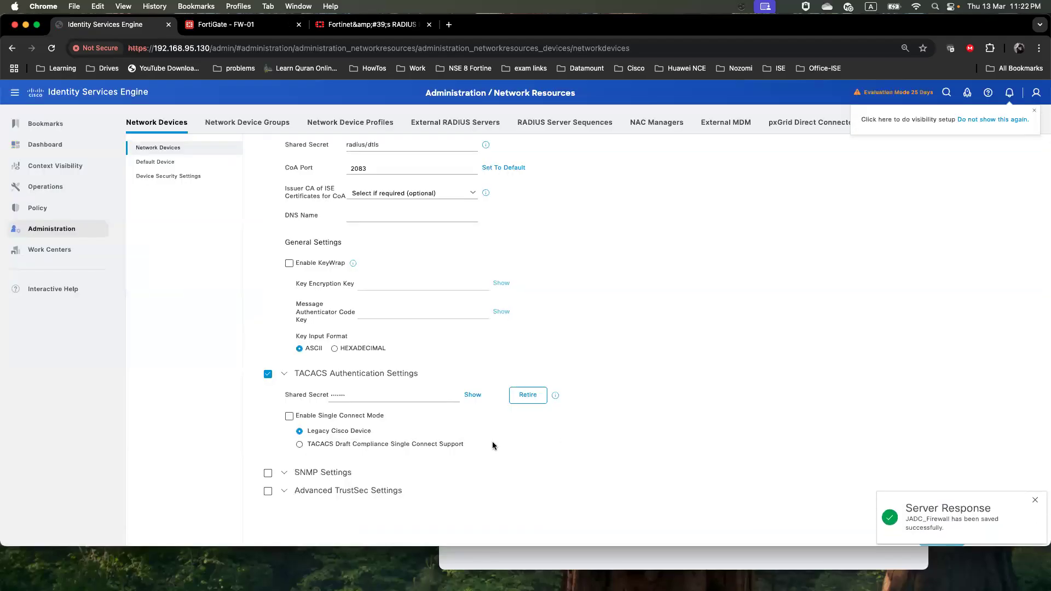
Open Administration > Identity Management > Identities to show Network Access Users
scroll(494, 439, up, 8)
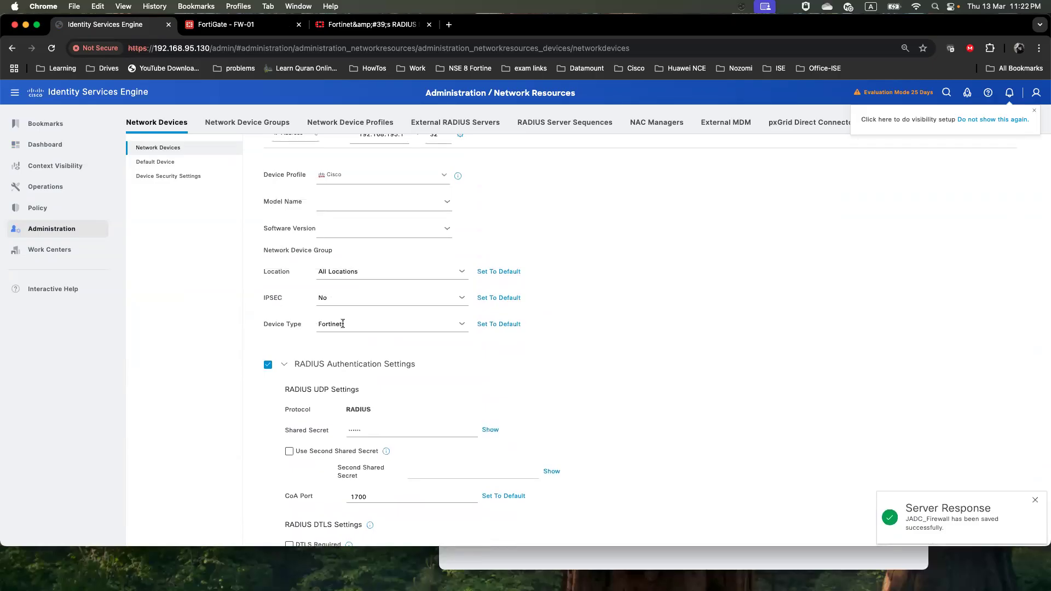
mouse_move(51, 230)
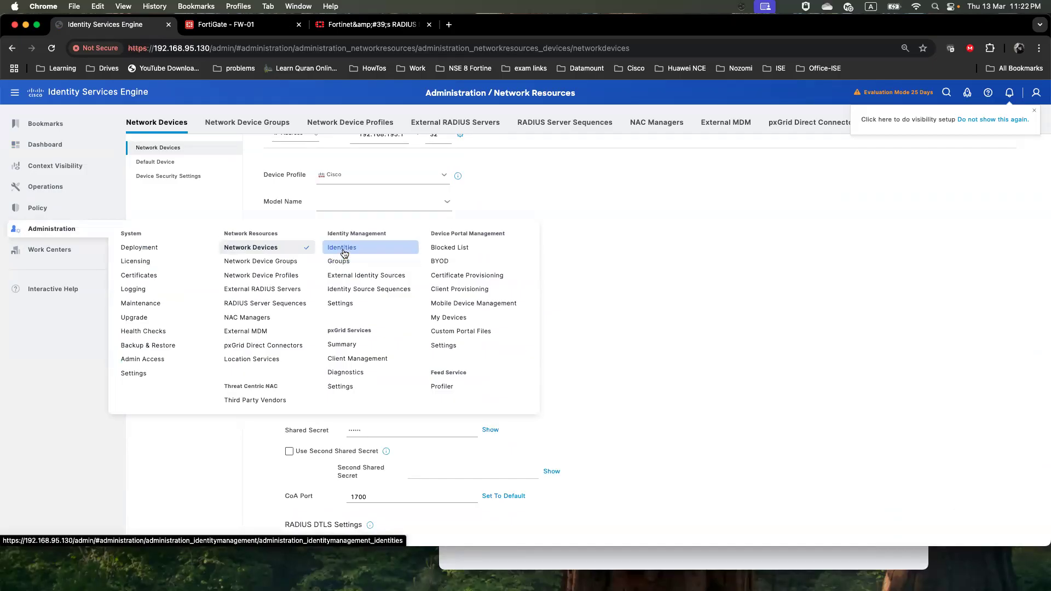
click(343, 250)
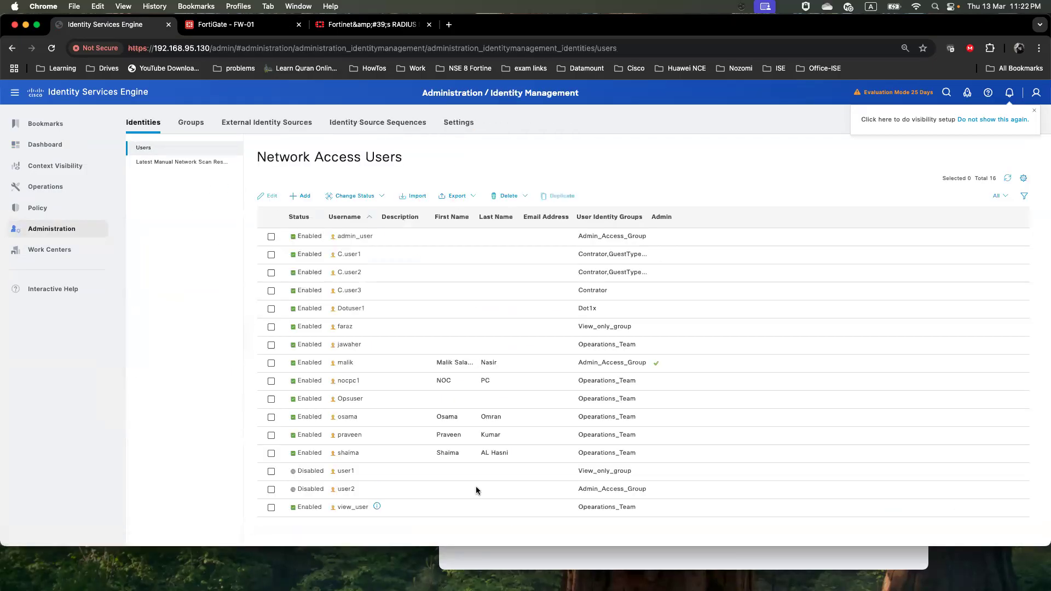
Copy the admin username from the TextEdit notes and return to ISE
key(super+Tab)
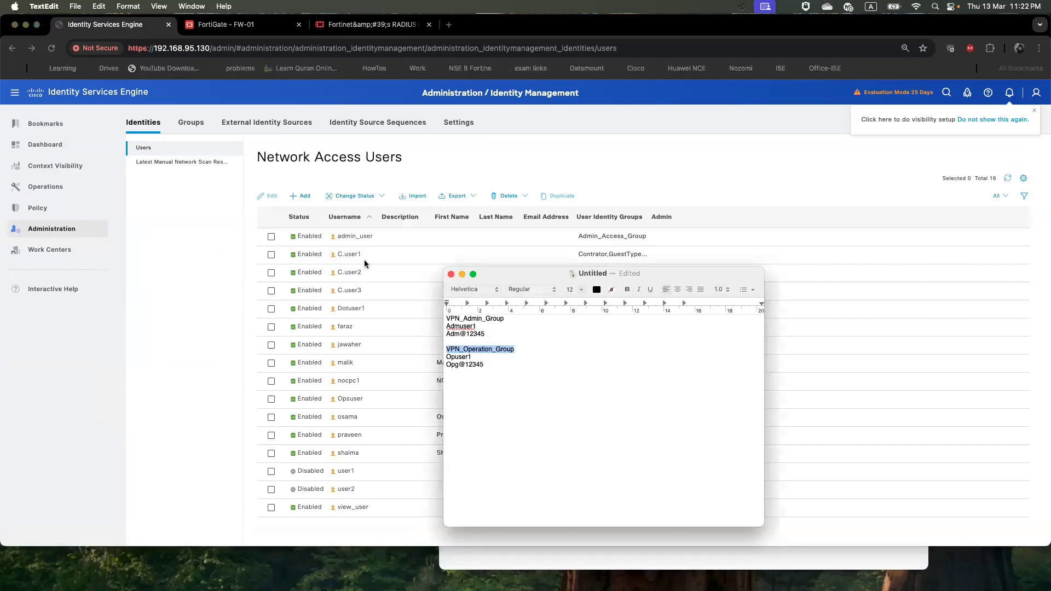
drag(478, 327, 448, 325)
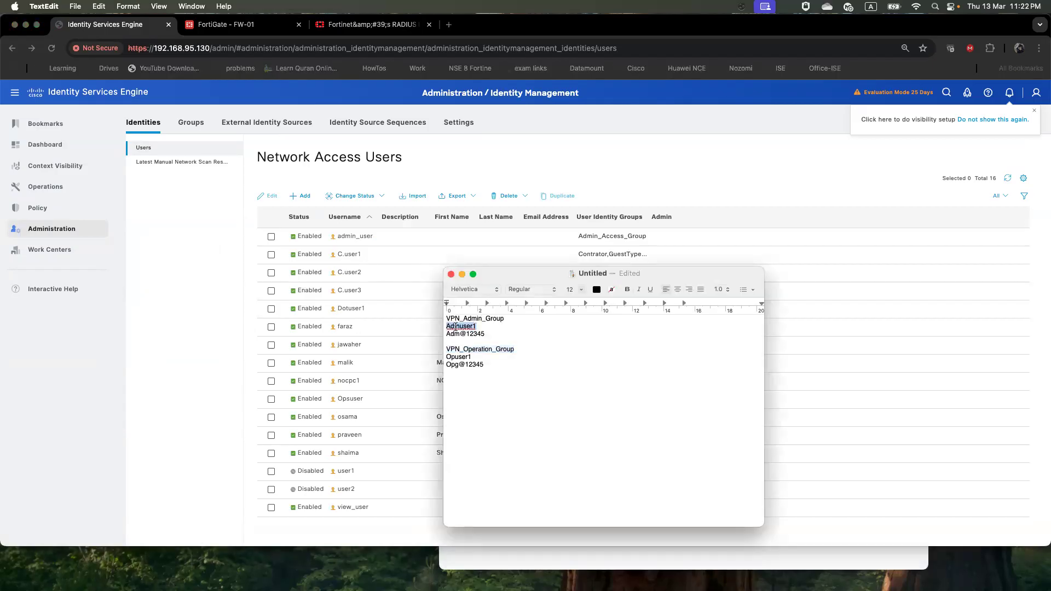
right_click(456, 327)
click(477, 368)
key(super+Tab)
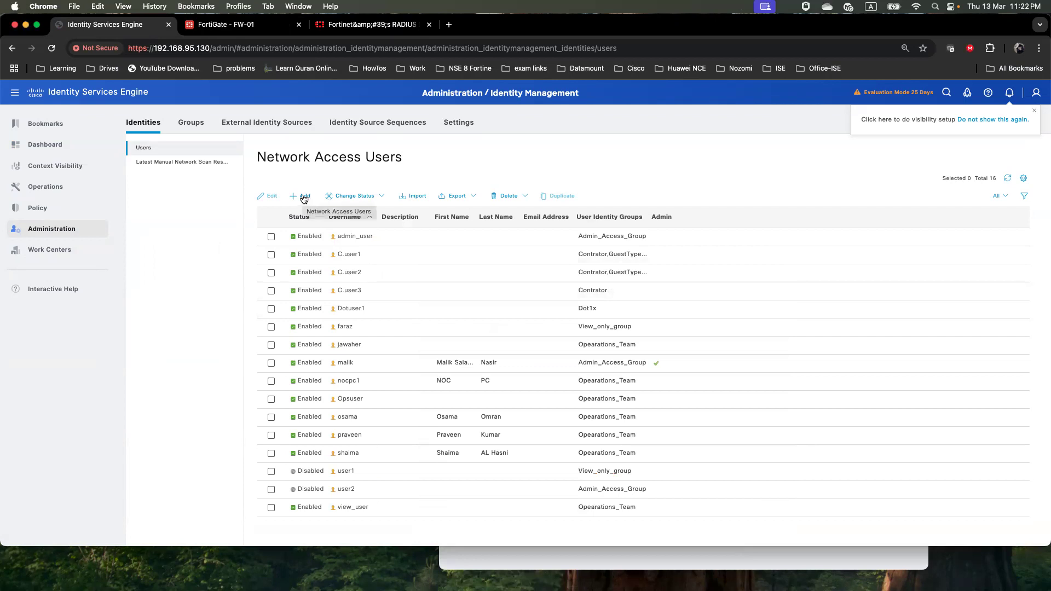
click(191, 123)
Create the user identity group VPN_Admin_Group, pasting its name from the notes
click(207, 228)
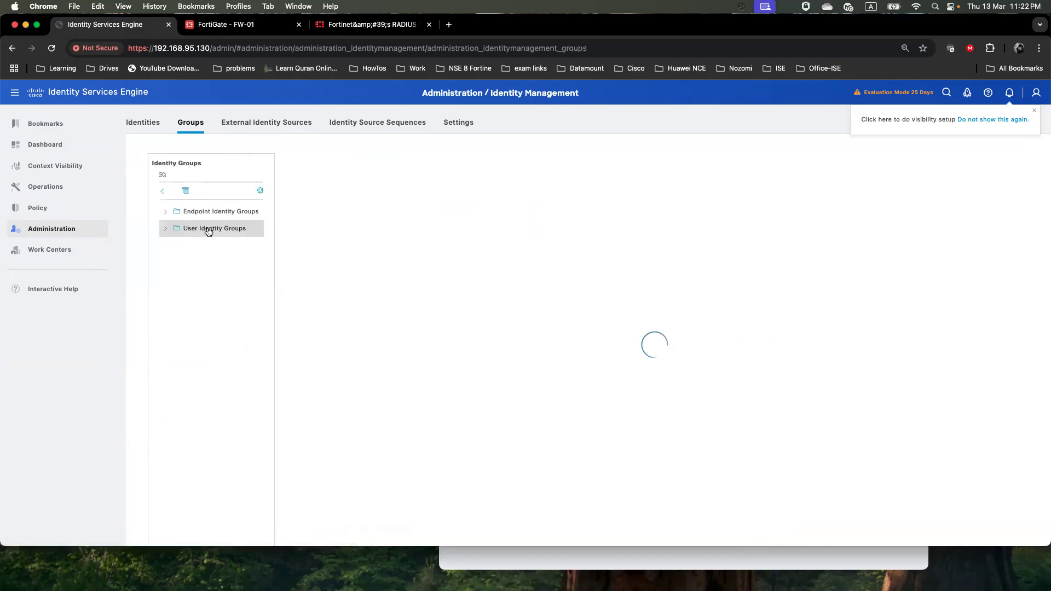
click(329, 205)
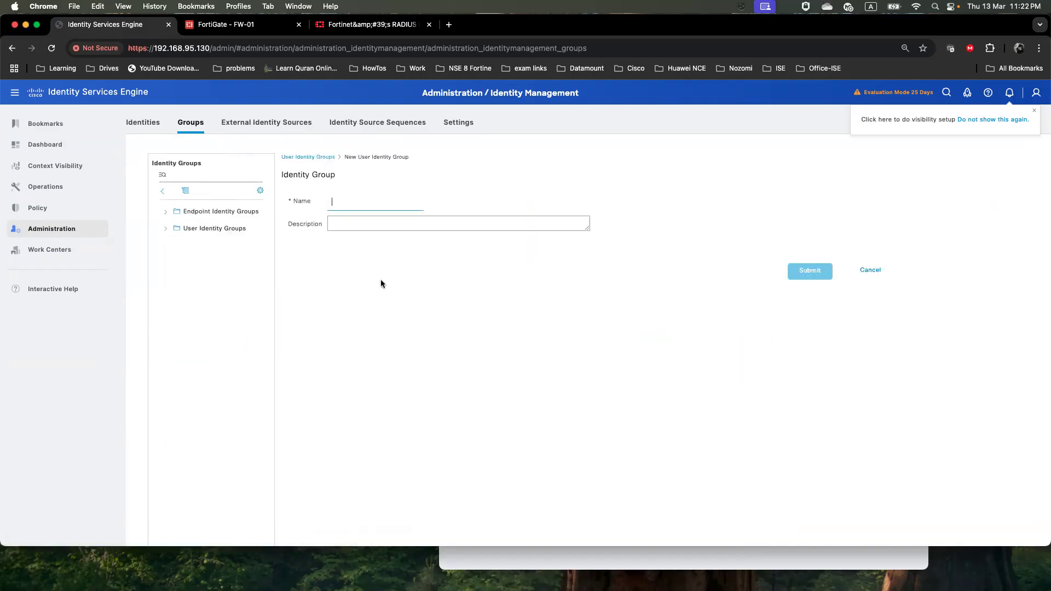
key(super+Tab)
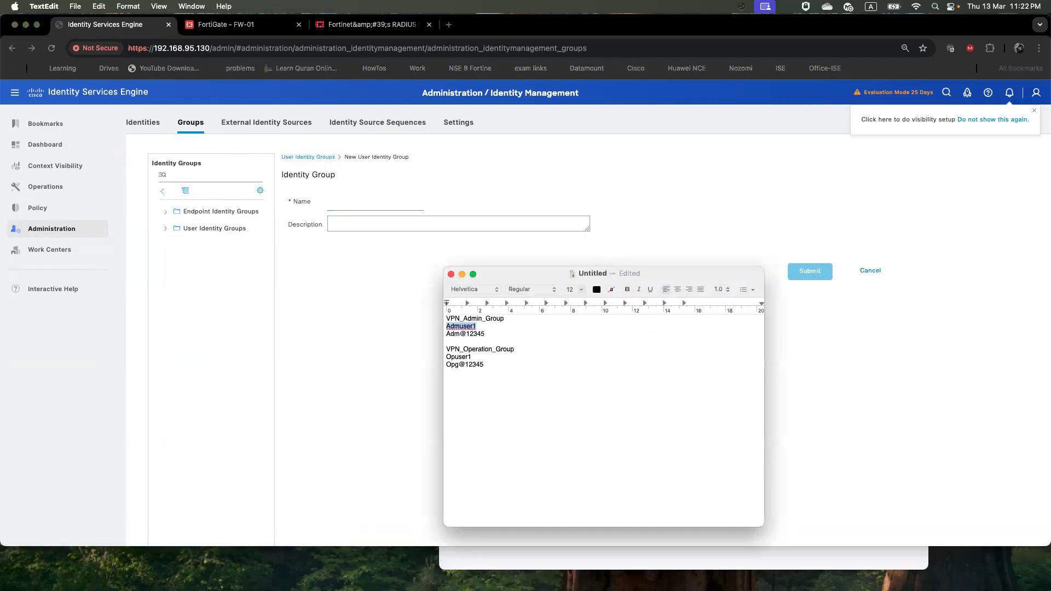
triple_click(450, 320)
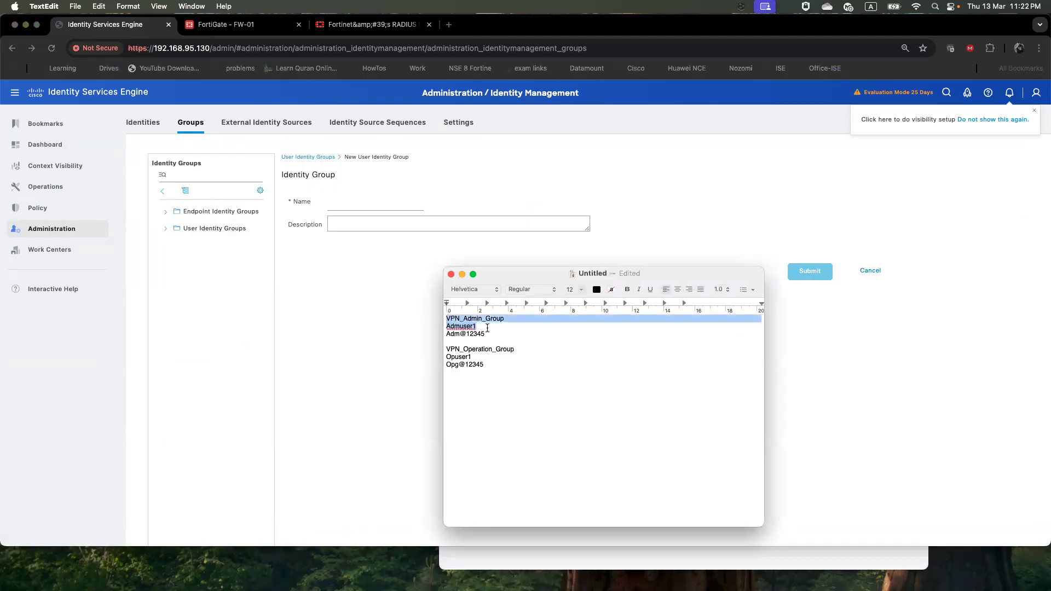
double_click(512, 318)
right_click(463, 318)
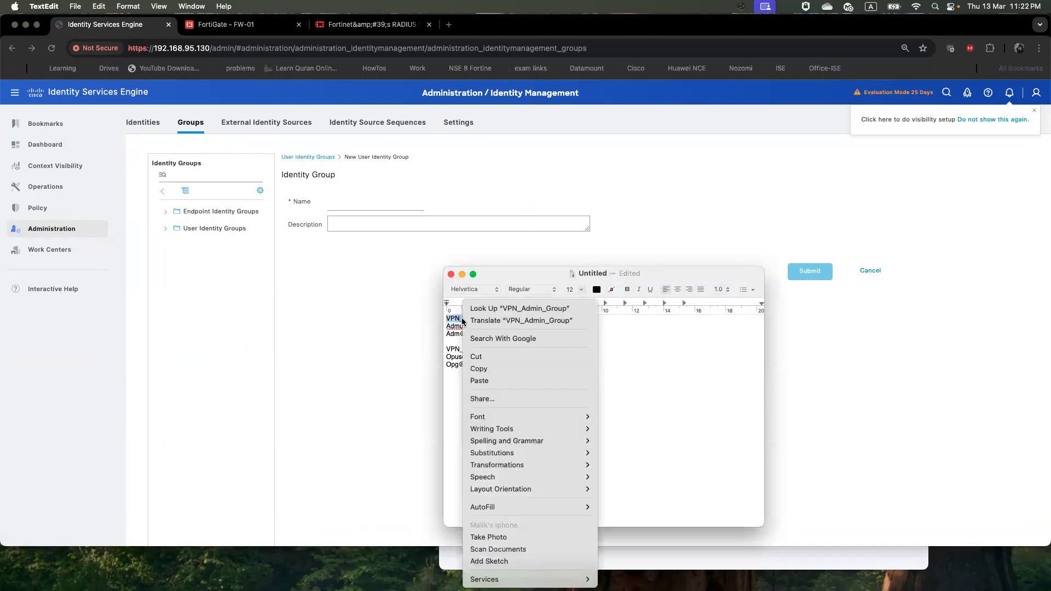
click(487, 374)
right_click(376, 202)
click(416, 280)
click(807, 272)
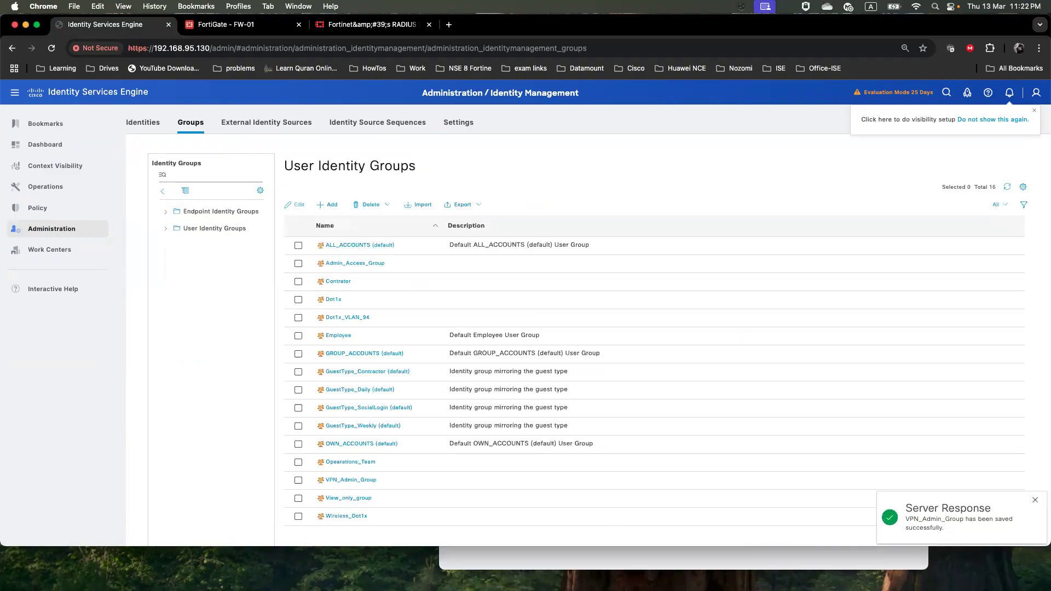
Create the user identity group VPN_Operation_Group and return to the network access users
key(super+Tab)
drag(515, 351, 446, 351)
right_click(457, 350)
click(475, 370)
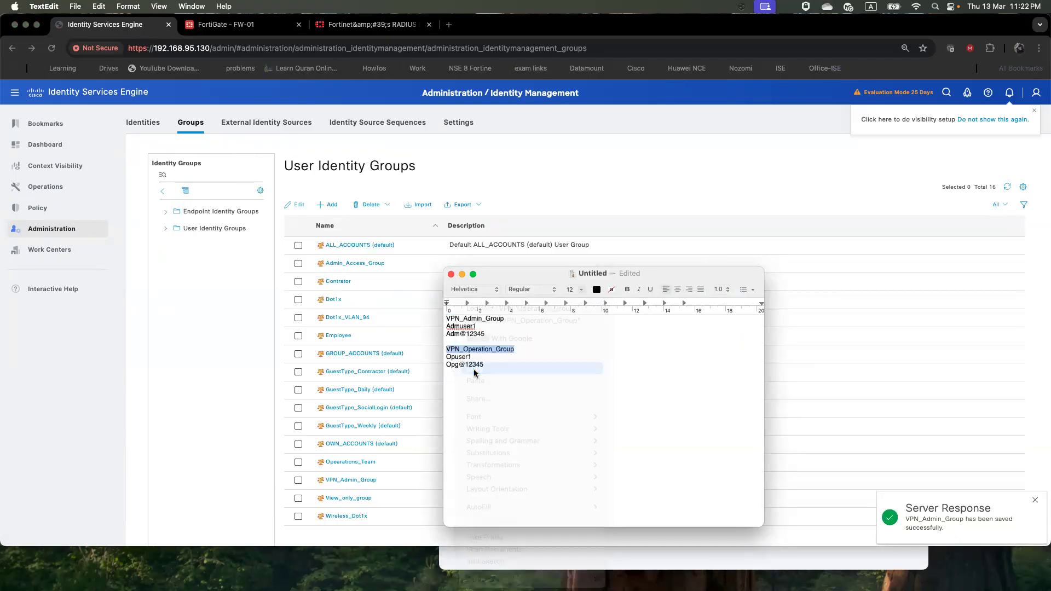
click(329, 205)
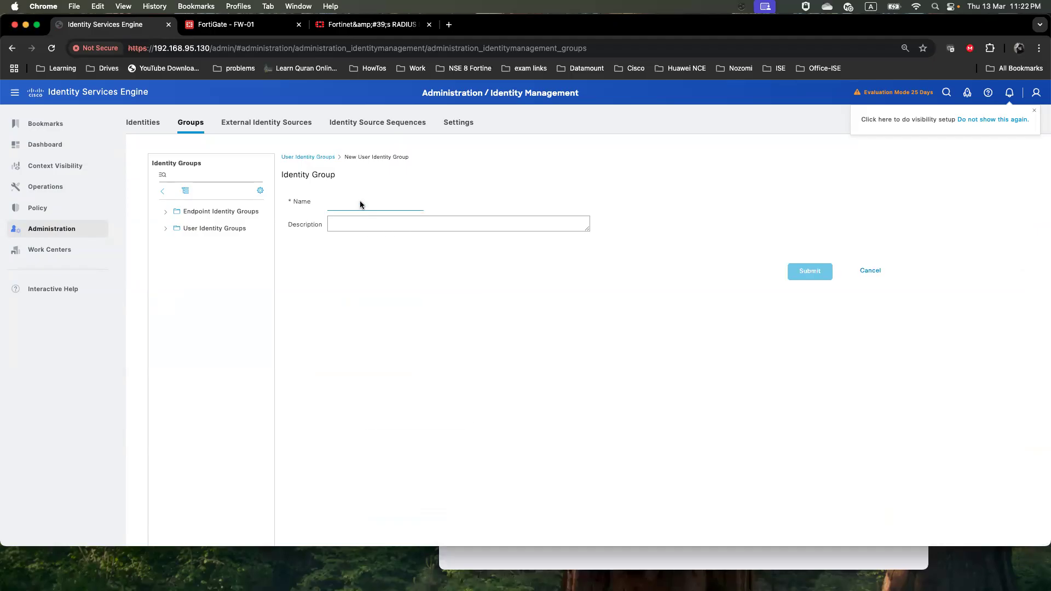
right_click(360, 205)
click(462, 277)
click(806, 281)
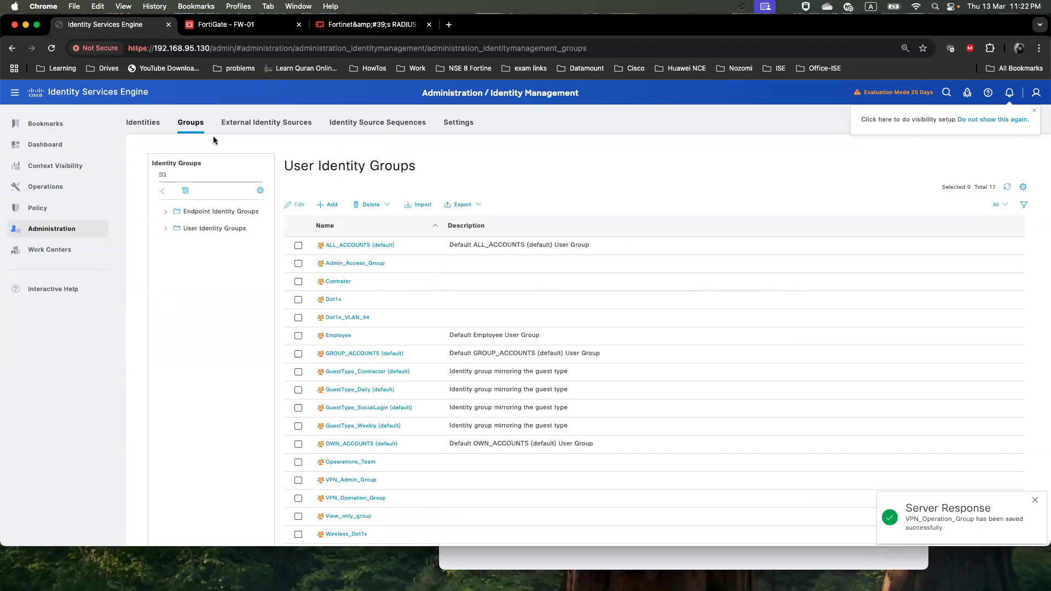
click(145, 123)
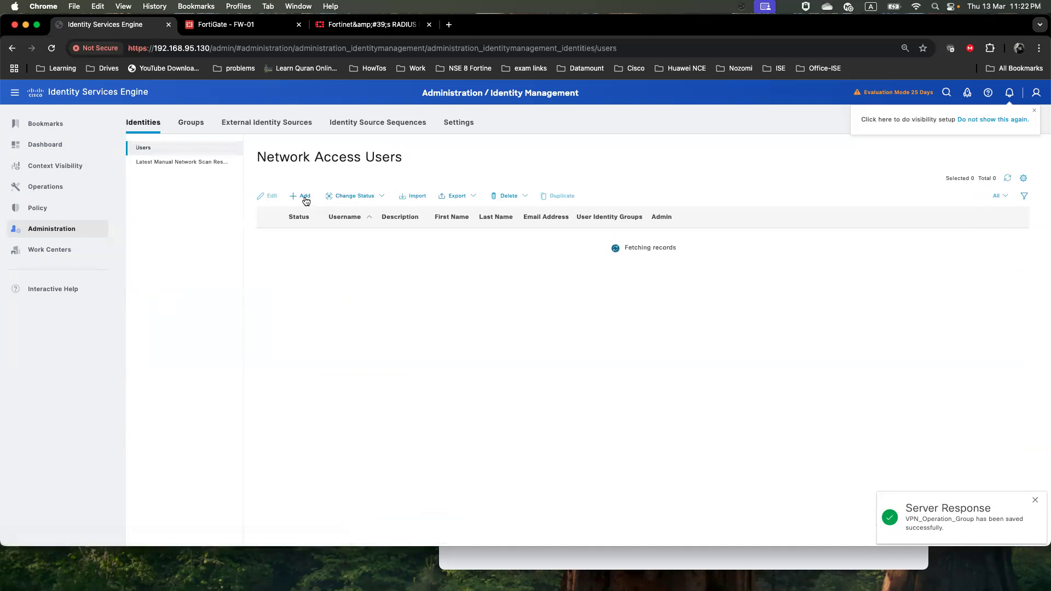
Reload the users list and copy the admin username from the notes
click(196, 150)
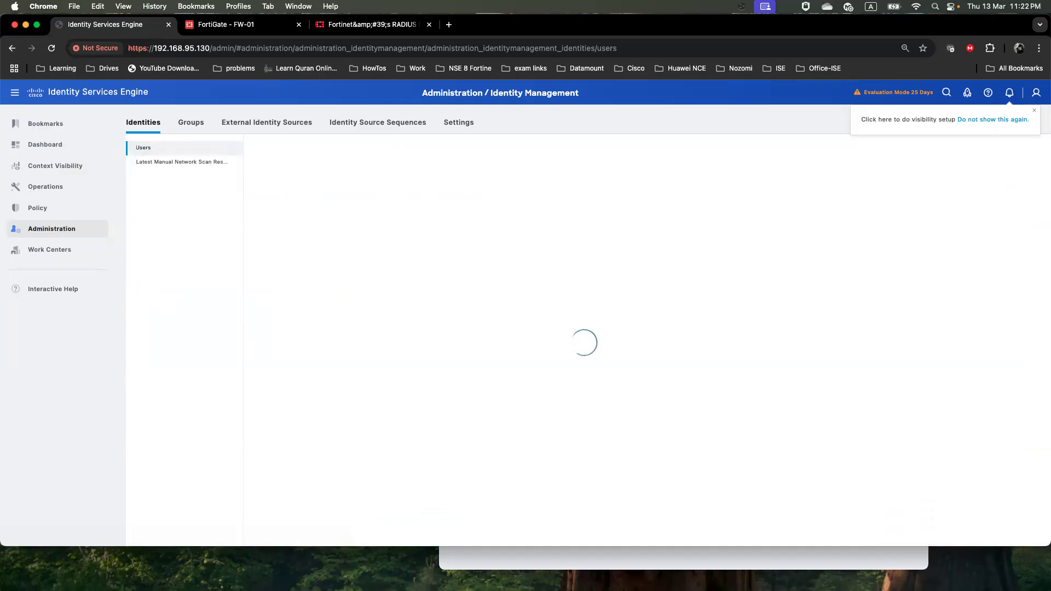
key(super+Tab)
drag(477, 327, 442, 327)
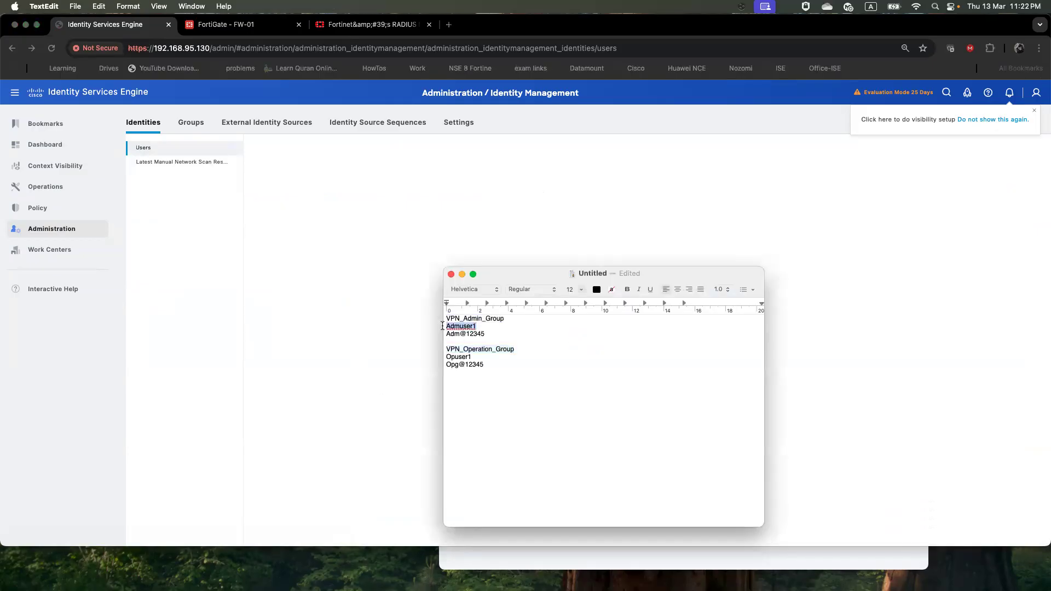
right_click(461, 326)
click(482, 369)
click(337, 318)
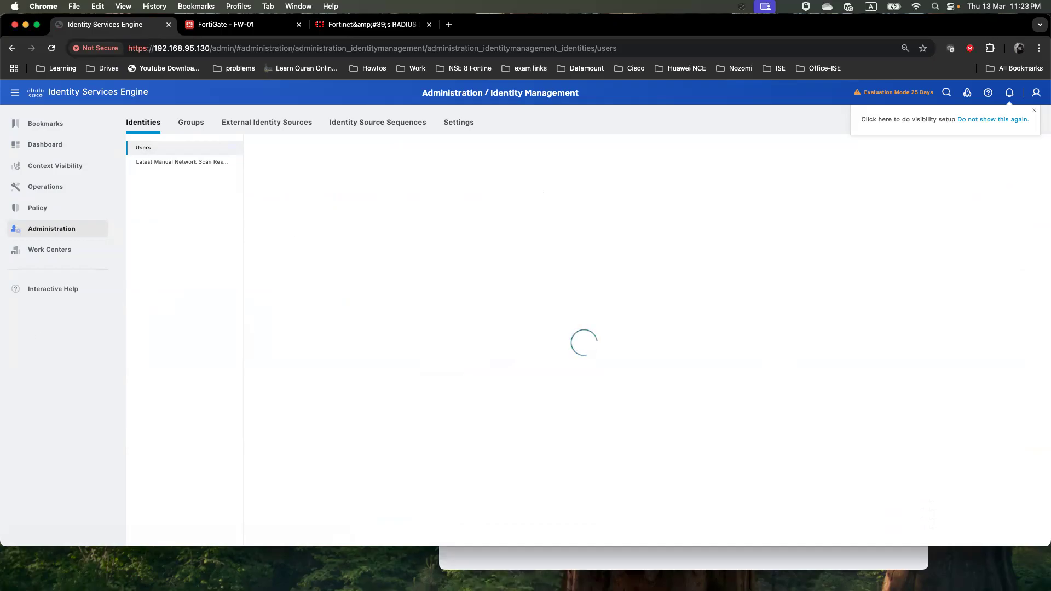
Move the VPN client window aside and reload the FortiGate page
key(super+Tab)
drag(547, 176, 0, 315)
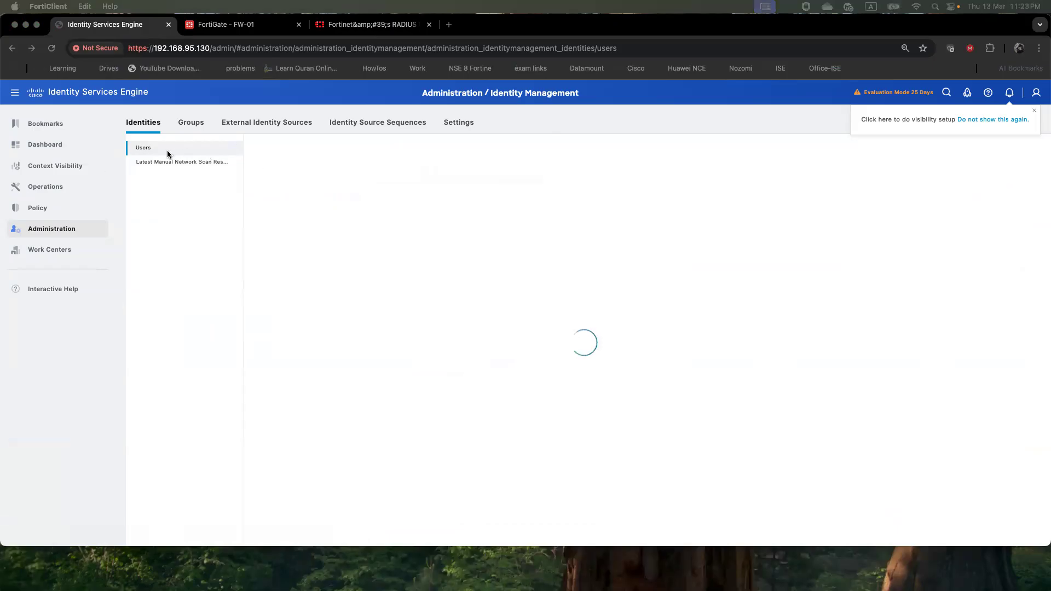
click(146, 155)
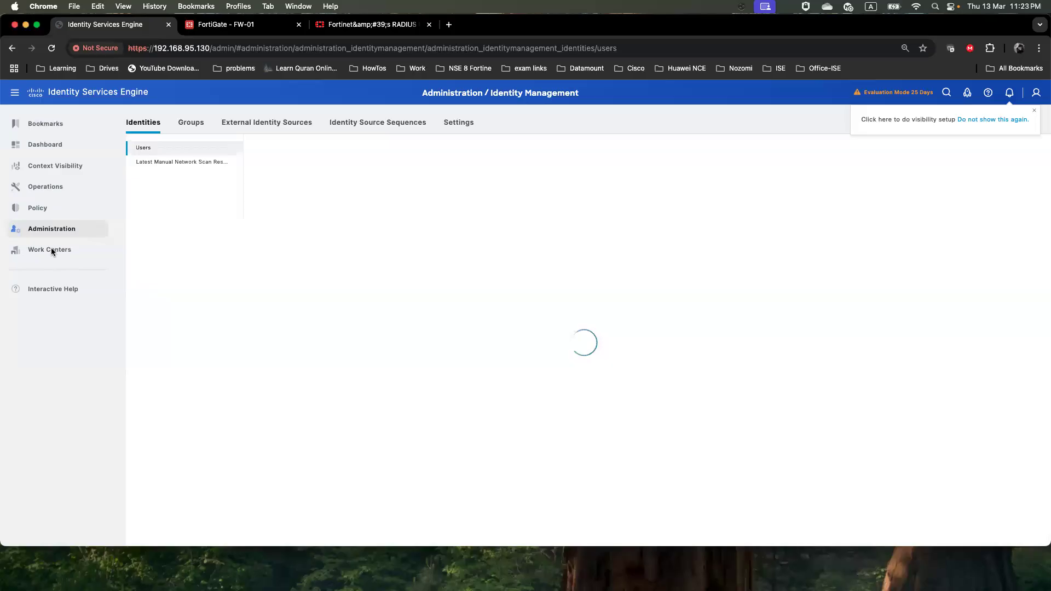
click(223, 27)
click(53, 49)
click(92, 30)
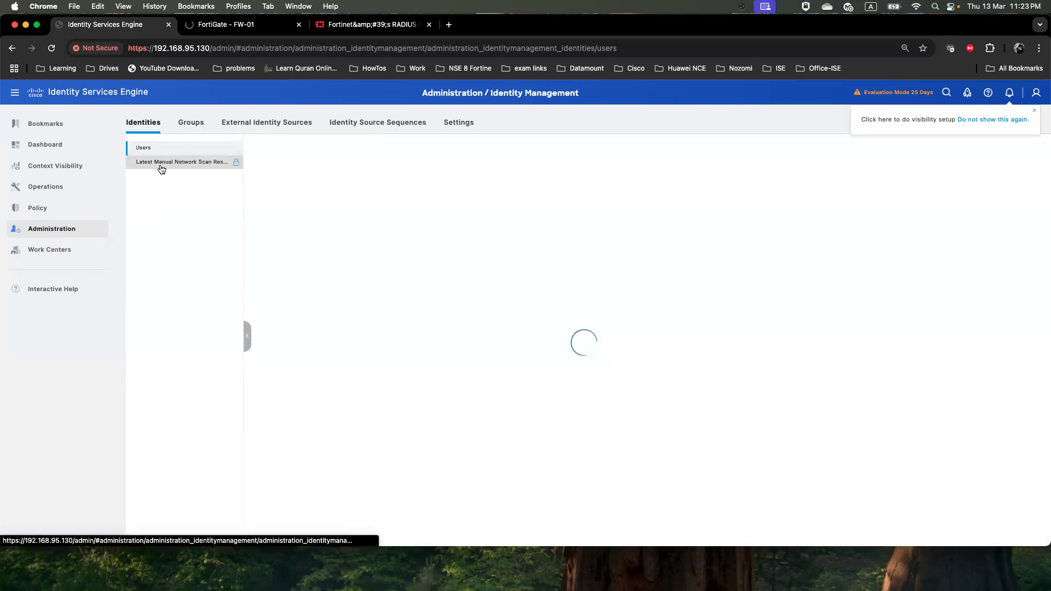
Start a new network access user with the admin username pasted into Username
mouse_move(57, 195)
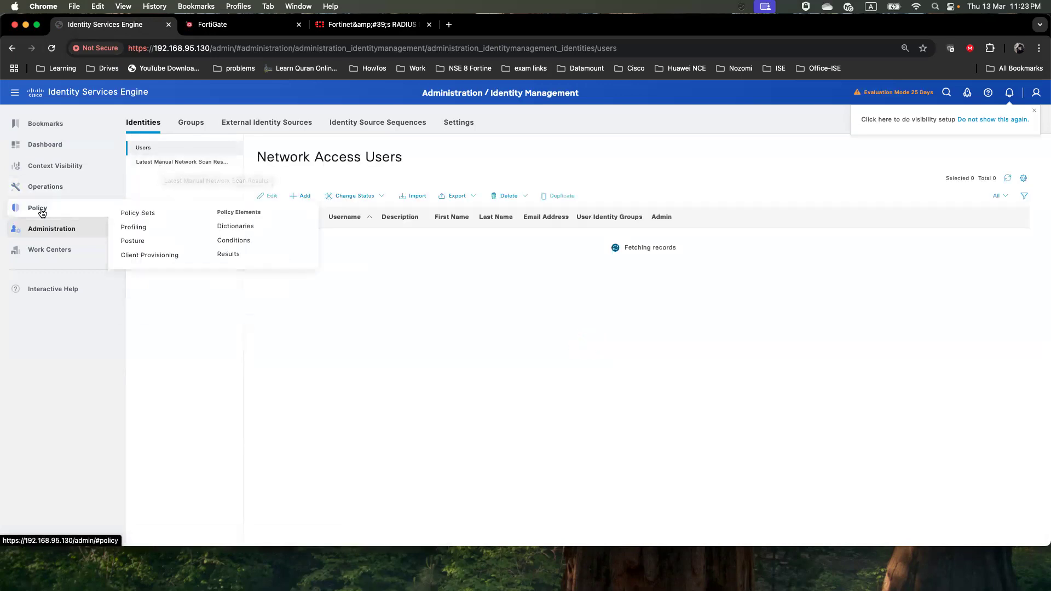
click(52, 229)
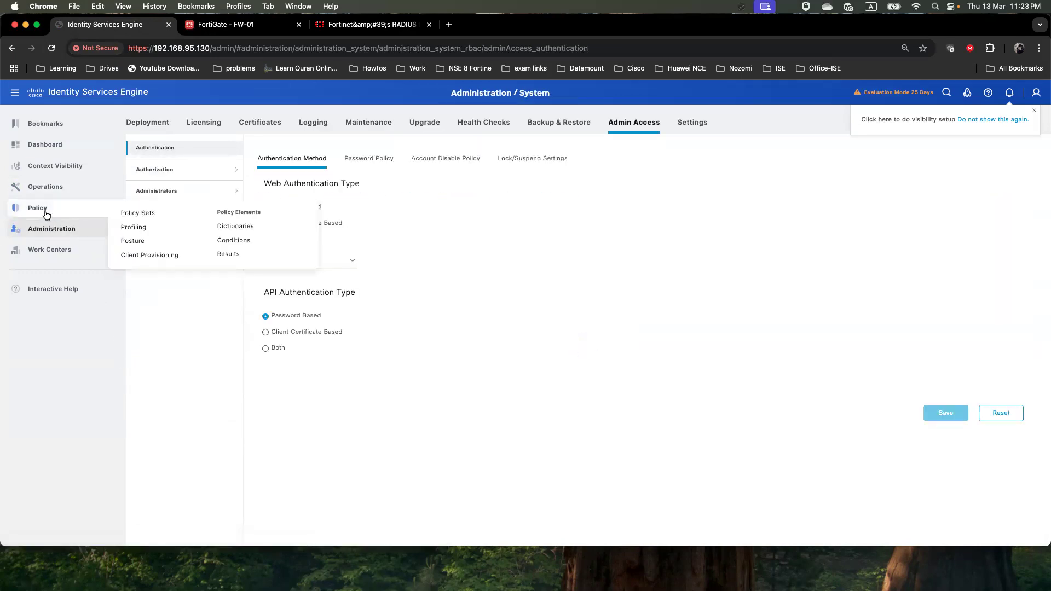
mouse_move(52, 232)
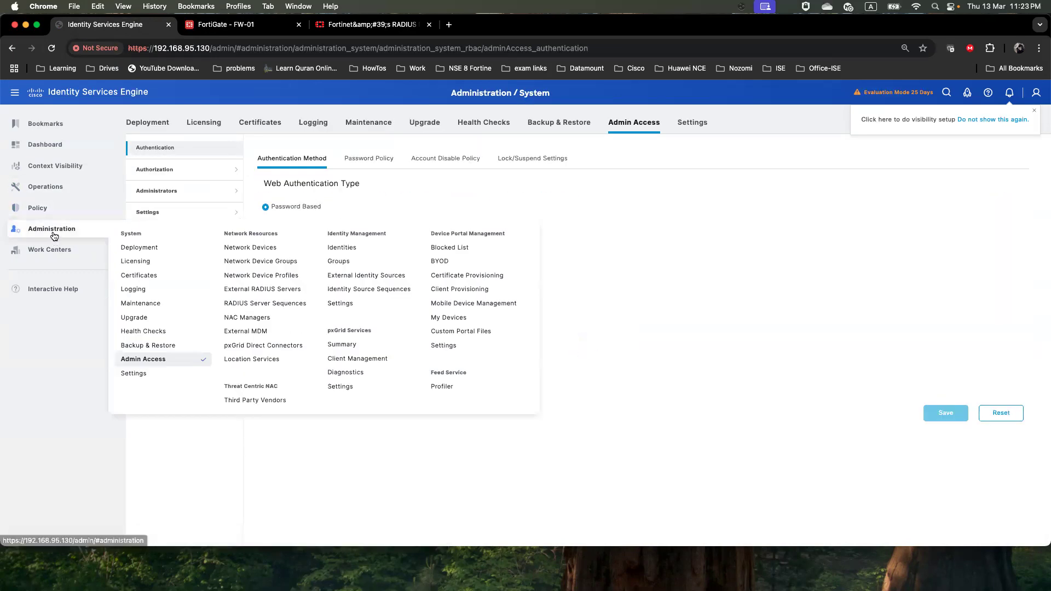
click(338, 262)
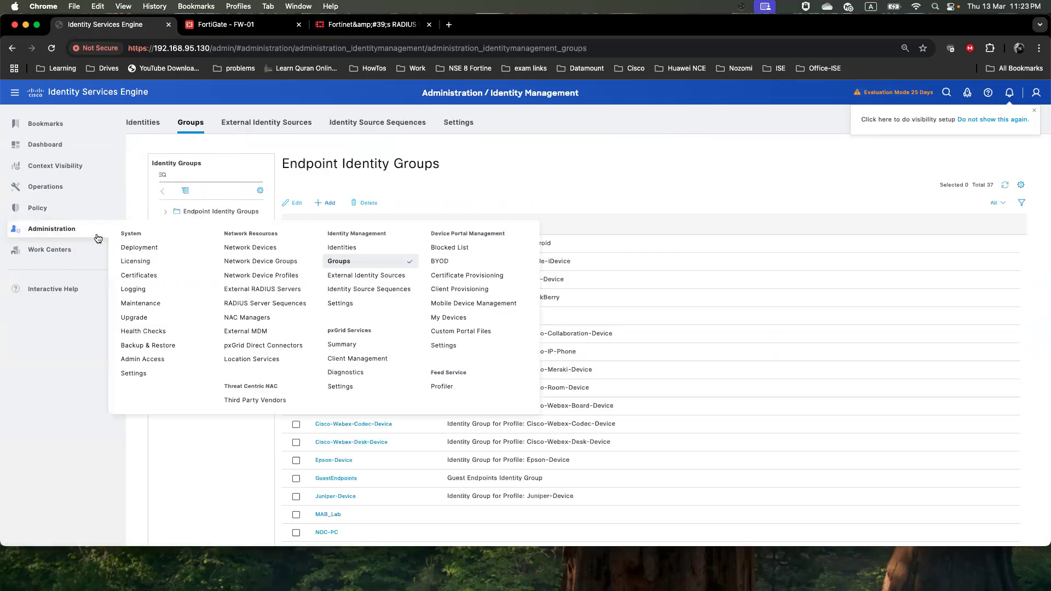
click(141, 125)
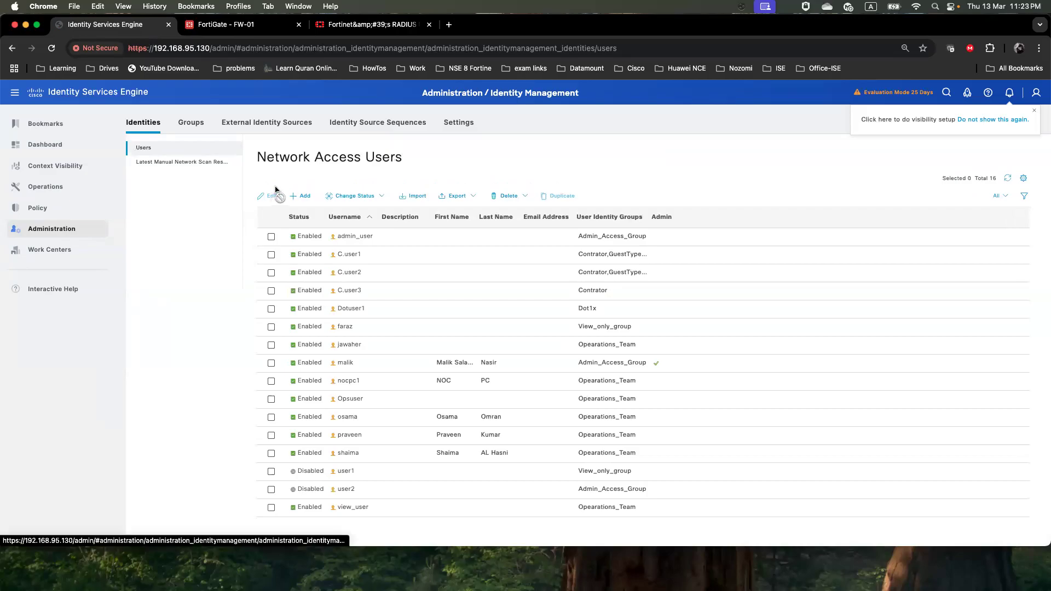
click(296, 194)
right_click(405, 196)
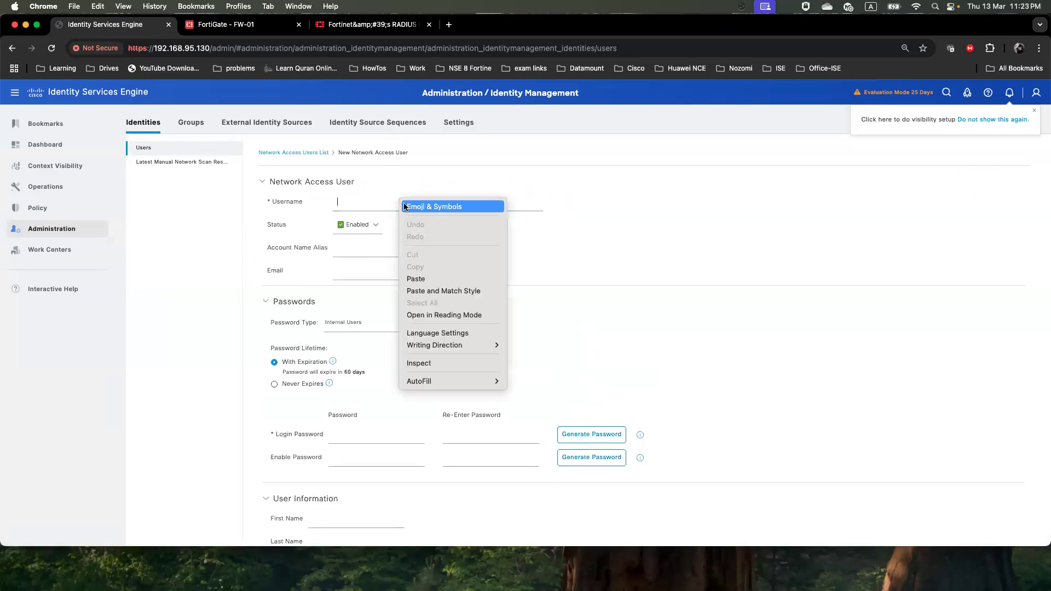
click(422, 280)
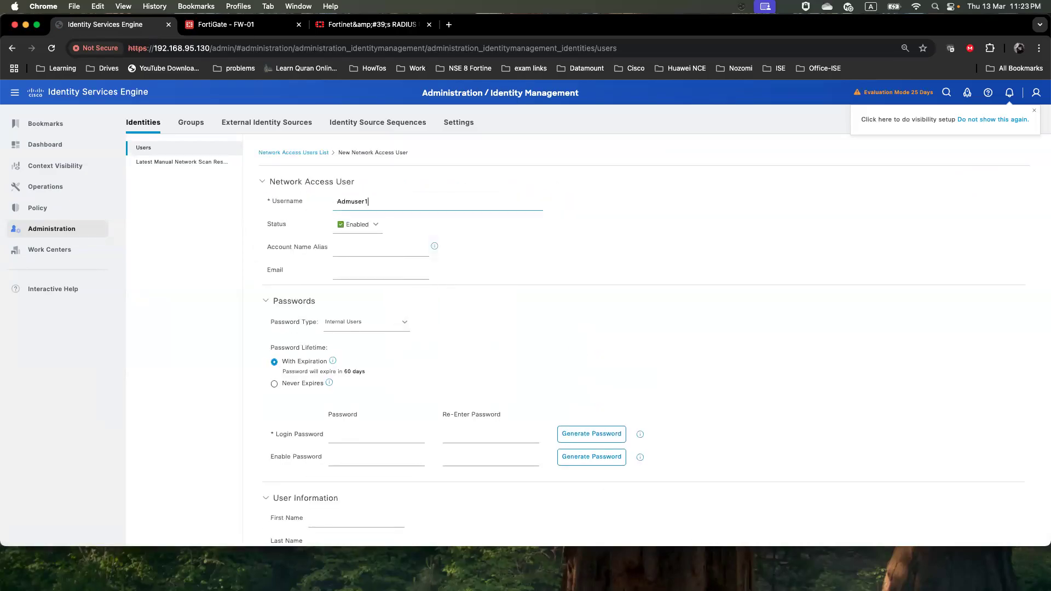
Copy the admin password from the notes and fill Login Password and Re-Enter Password
key(super+Tab)
drag(495, 335, 449, 335)
right_click(461, 339)
click(524, 331)
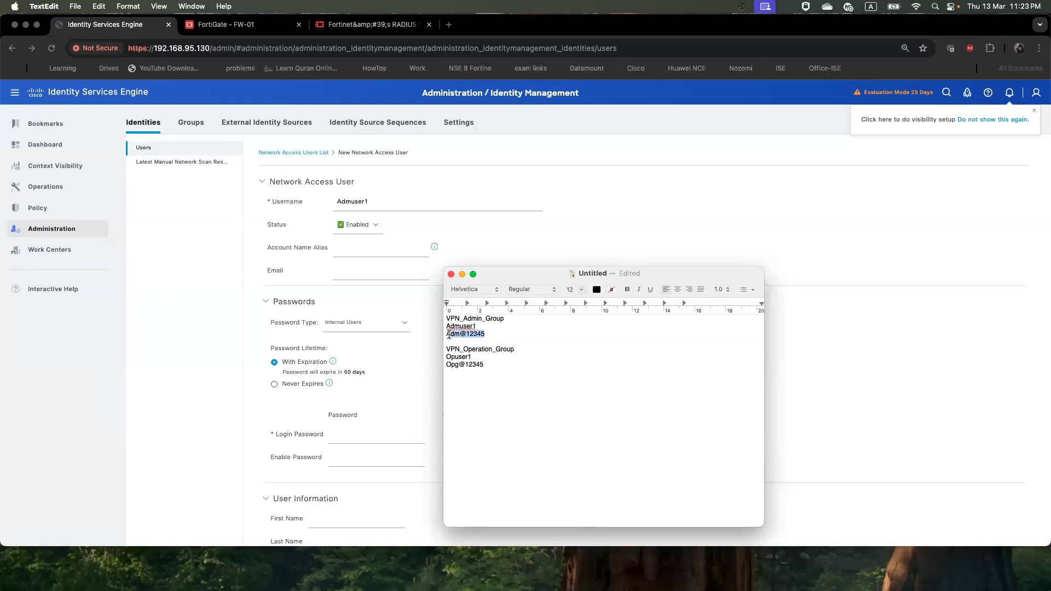
right_click(447, 335)
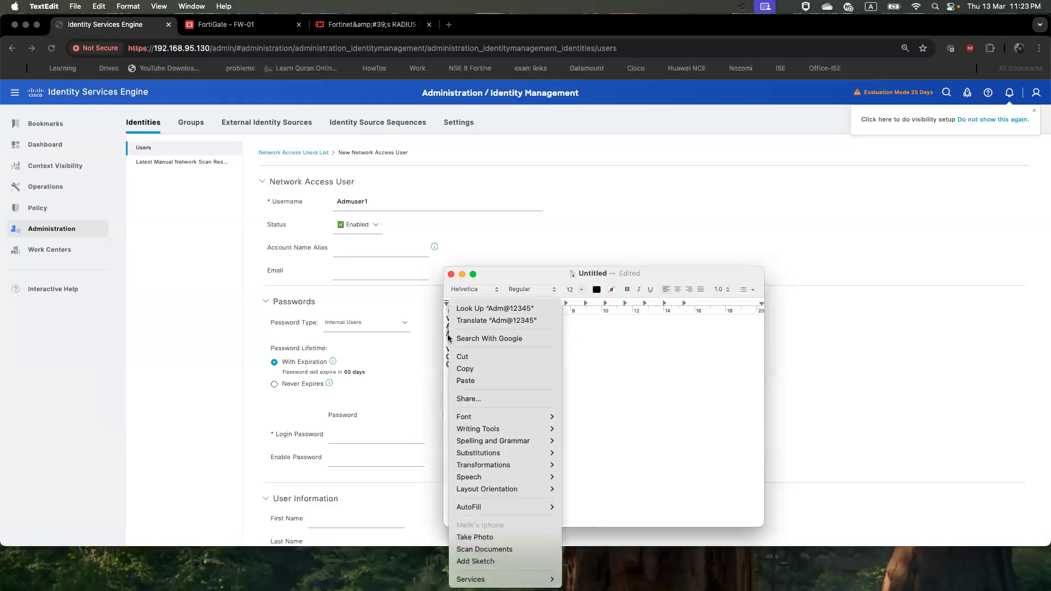
click(465, 368)
click(379, 439)
right_click(376, 440)
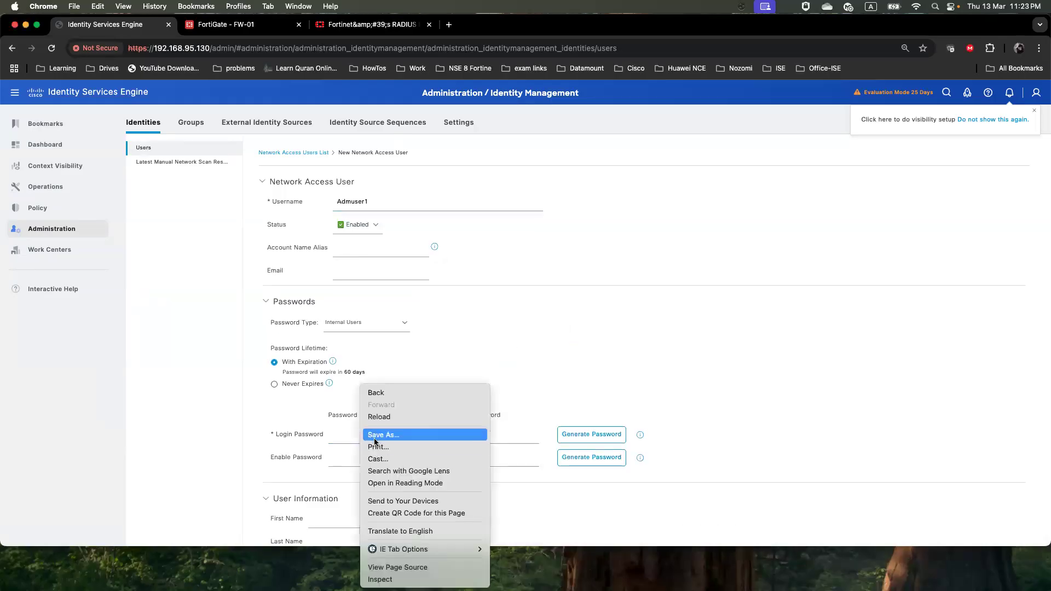
click(337, 442)
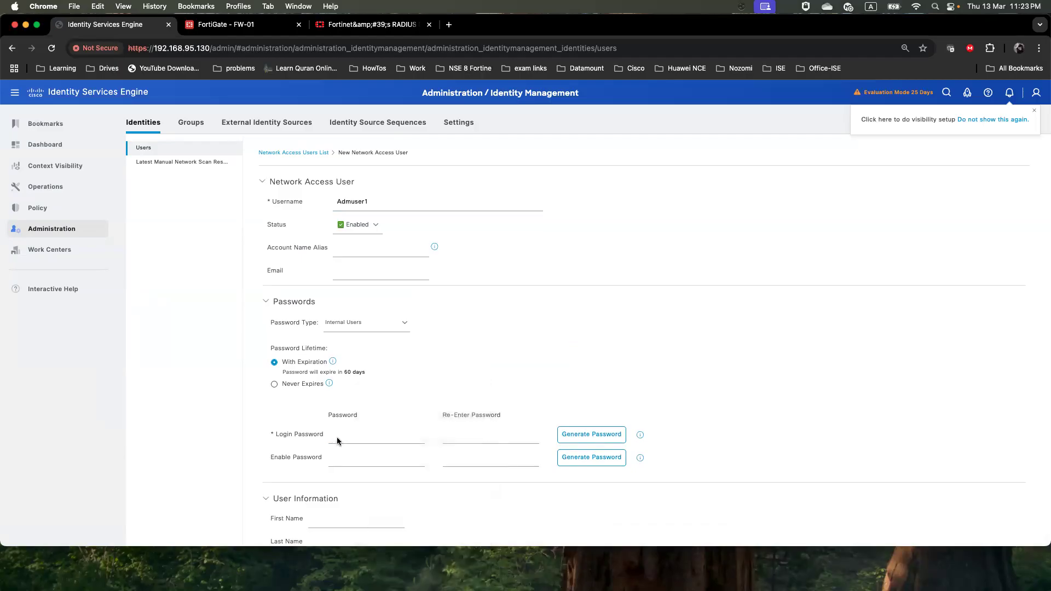
right_click(337, 439)
click(315, 432)
click(349, 436)
click(456, 436)
Assign the user to VPN_Admin_Group and submit it
scroll(438, 449, down, 5)
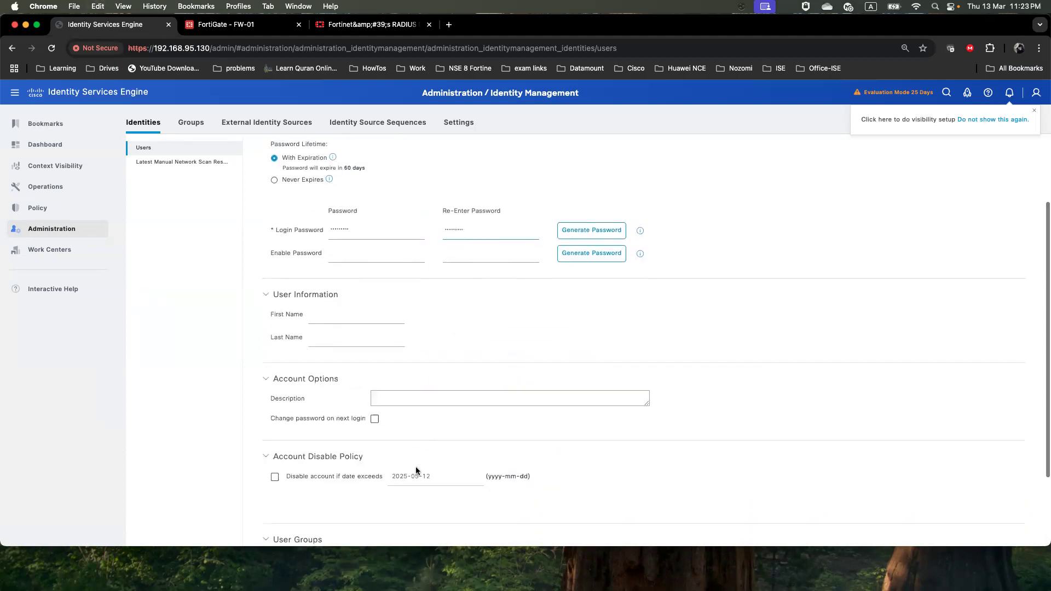
click(388, 473)
scroll(438, 432, down, 8)
click(455, 422)
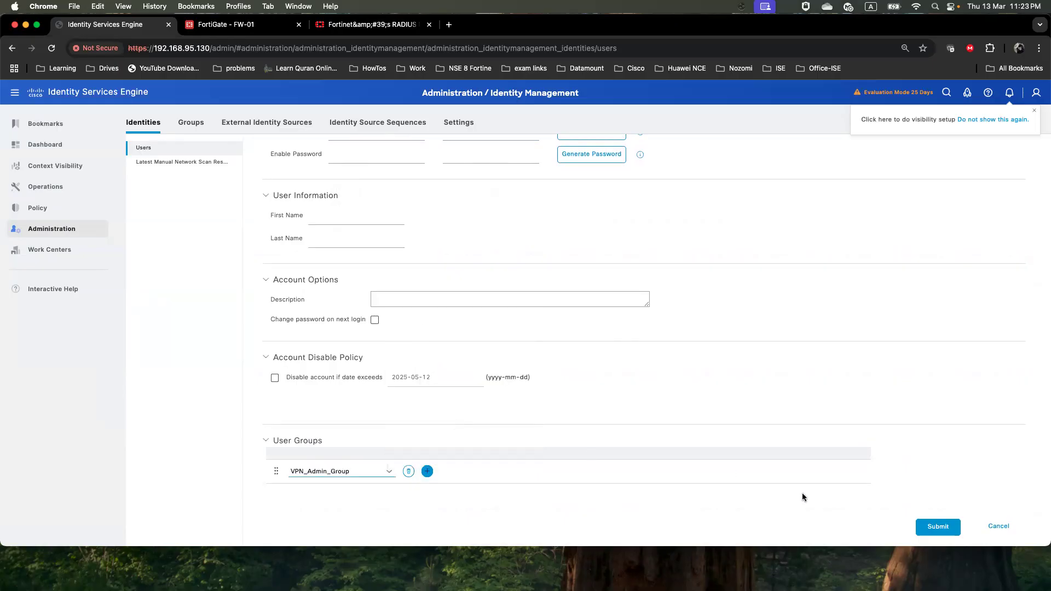
click(934, 527)
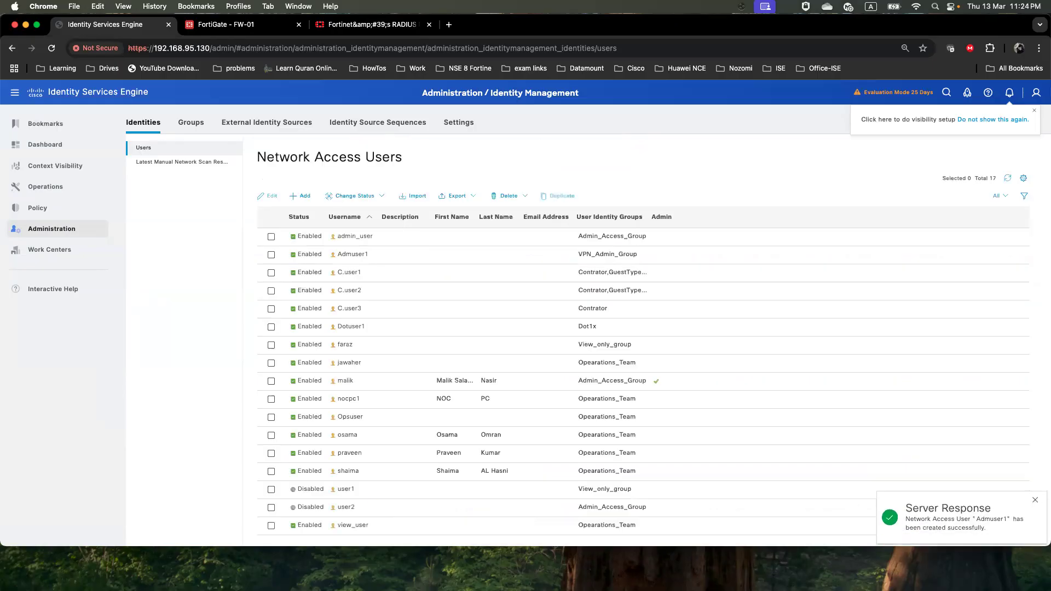
key(super+Tab)
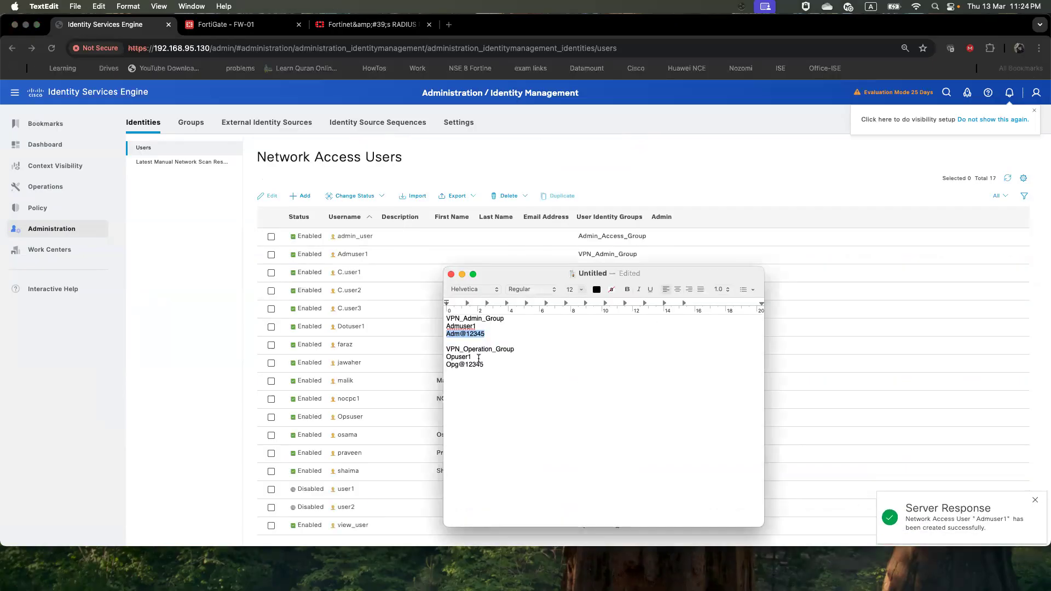
Start a new network access user with the operations username copied from the notes
drag(479, 358, 446, 355)
right_click(449, 358)
click(462, 367)
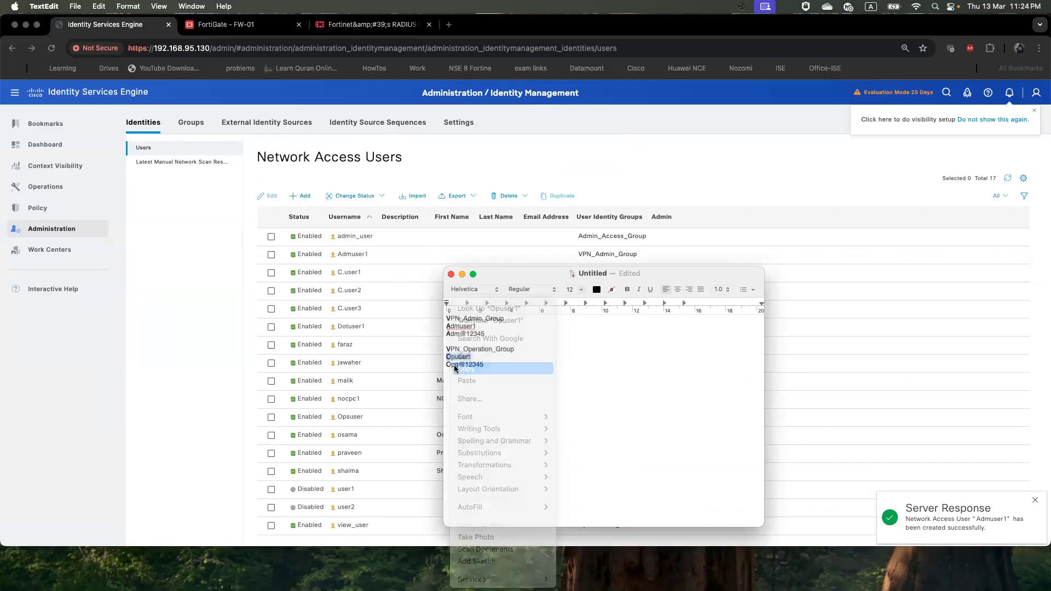
key(super+Tab)
click(303, 197)
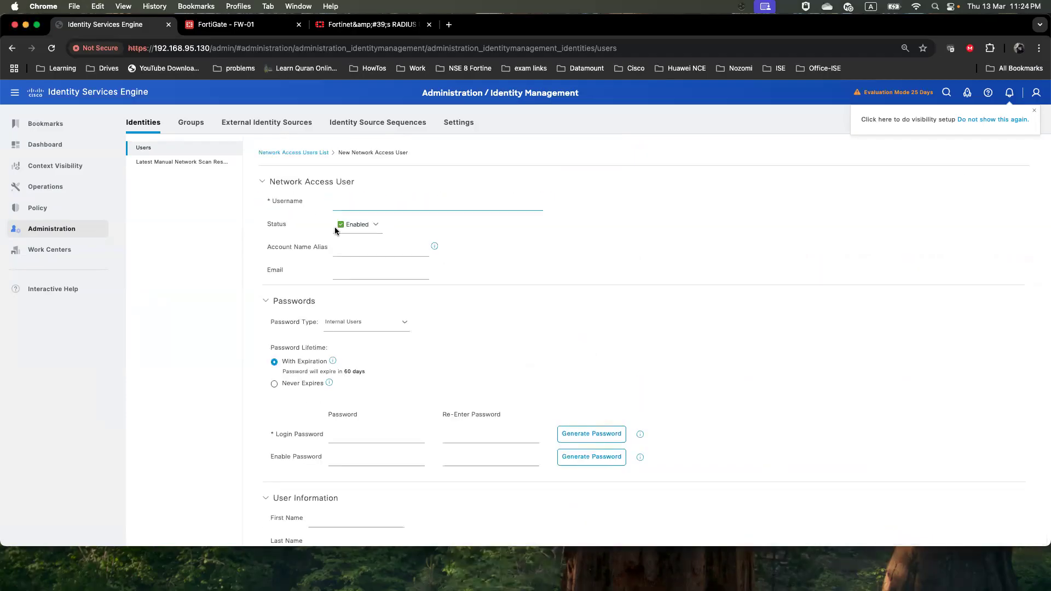
right_click(353, 201)
click(385, 278)
Paste the operations password into Login Password and Re-Enter Password
key(super+Tab)
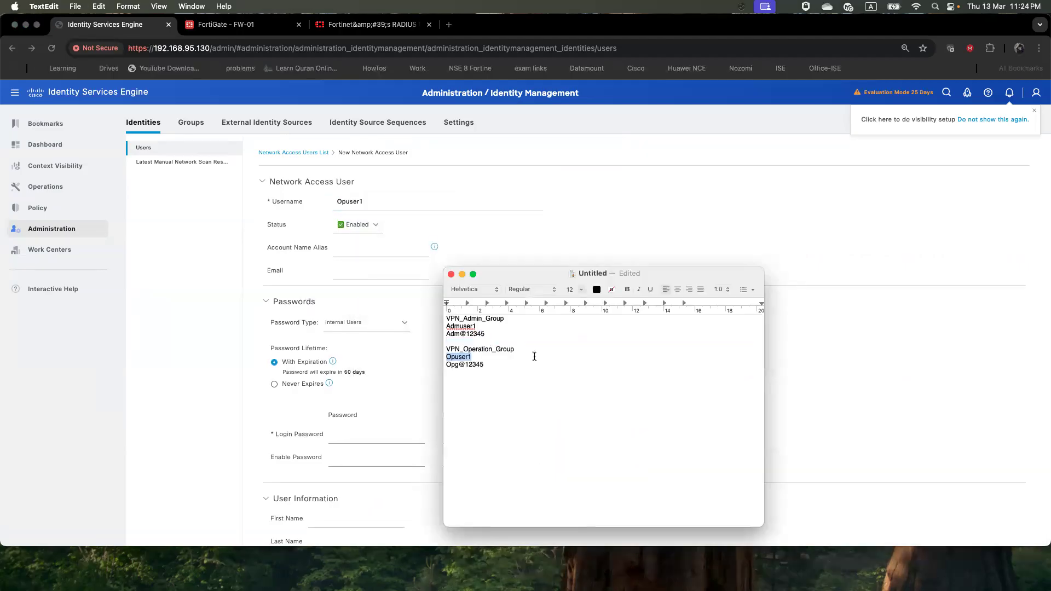
drag(495, 371, 447, 366)
right_click(451, 367)
click(457, 366)
click(357, 437)
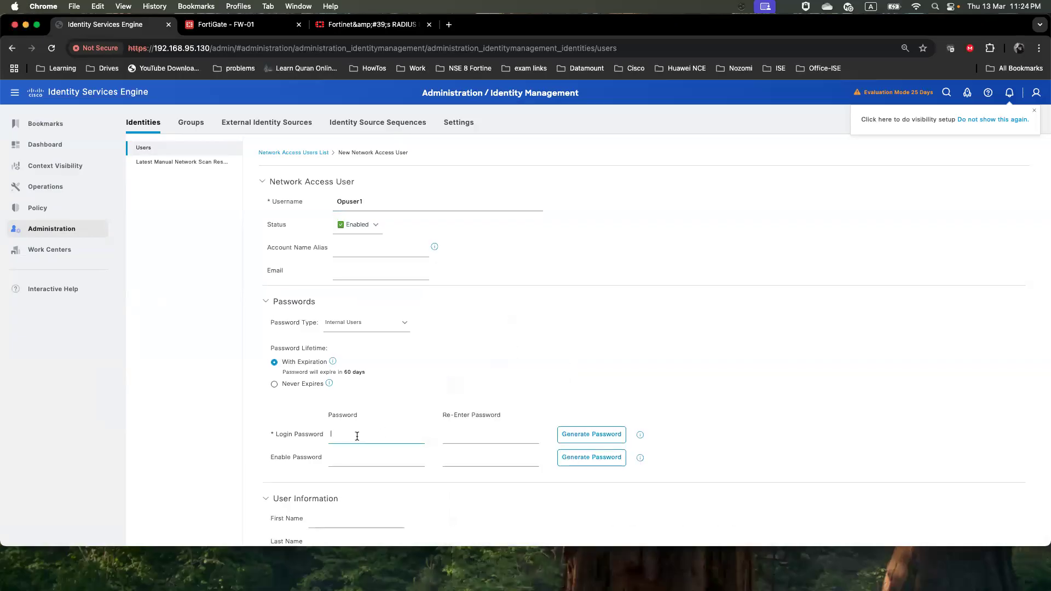
key(super+v)
click(467, 435)
key(super+v)
key(super+v)
Assign the user to VPN_Operation_Group and submit it
scroll(406, 510, down, 5)
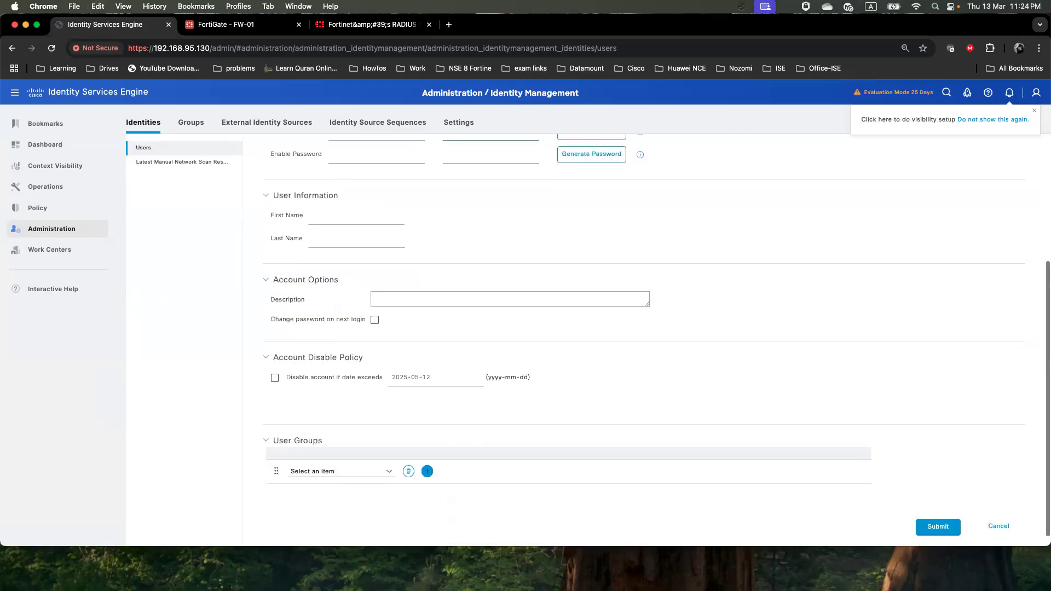
click(389, 472)
scroll(443, 438, down, 5)
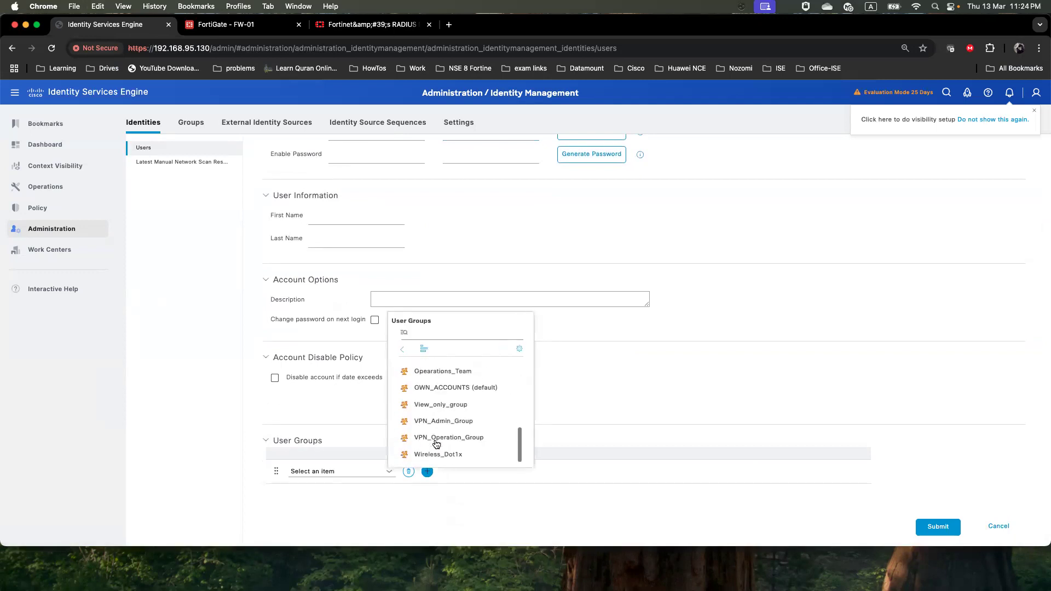
click(443, 438)
click(938, 527)
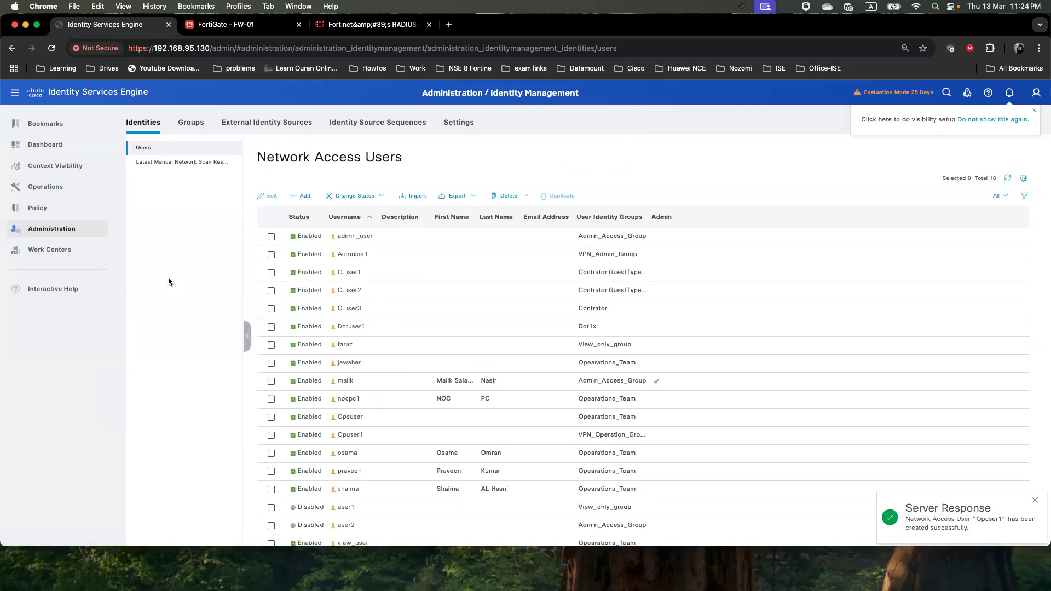
Start a new authorization profile named VPN_Admin_Group, using the group name copied from the notes
mouse_move(66, 211)
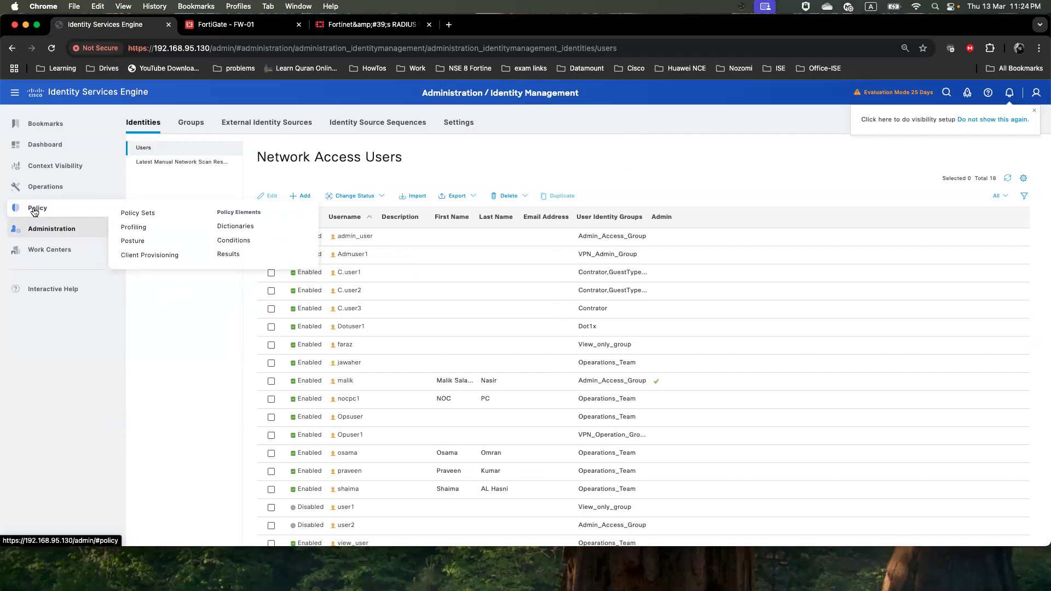
click(228, 254)
click(185, 206)
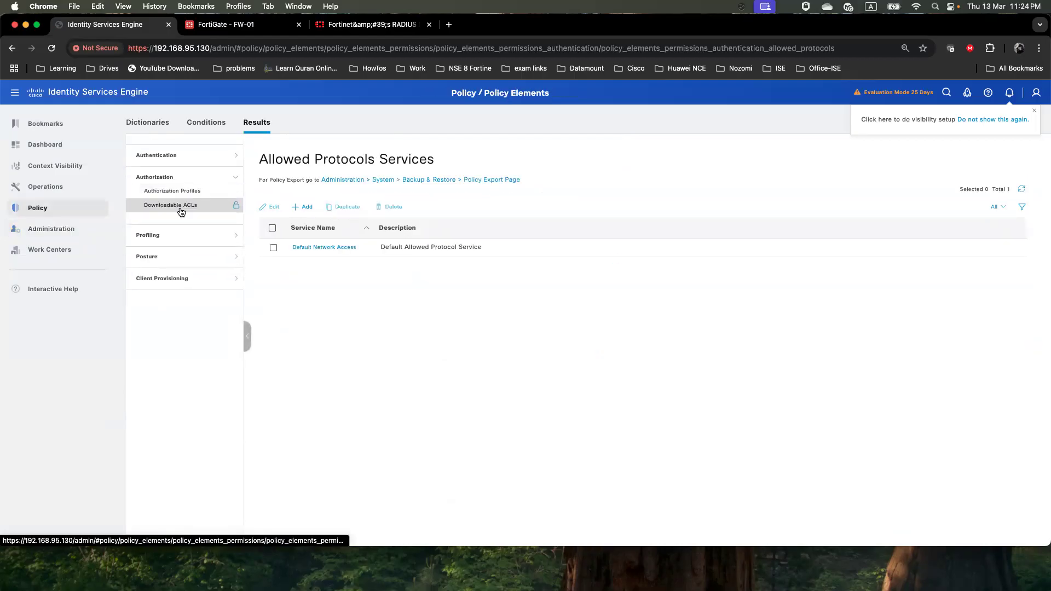
click(181, 193)
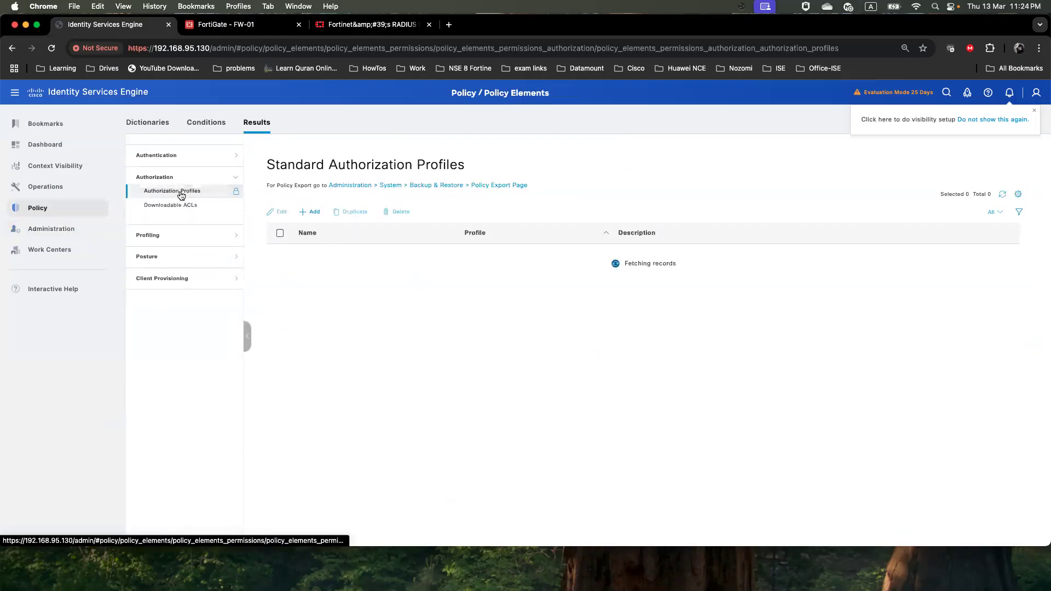
click(315, 213)
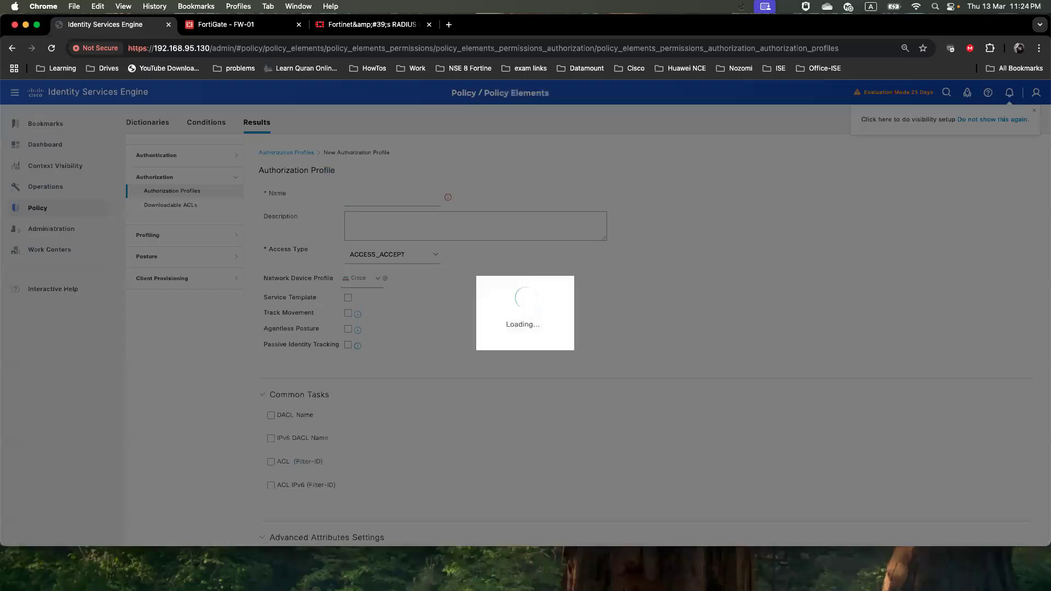
key(super+Tab)
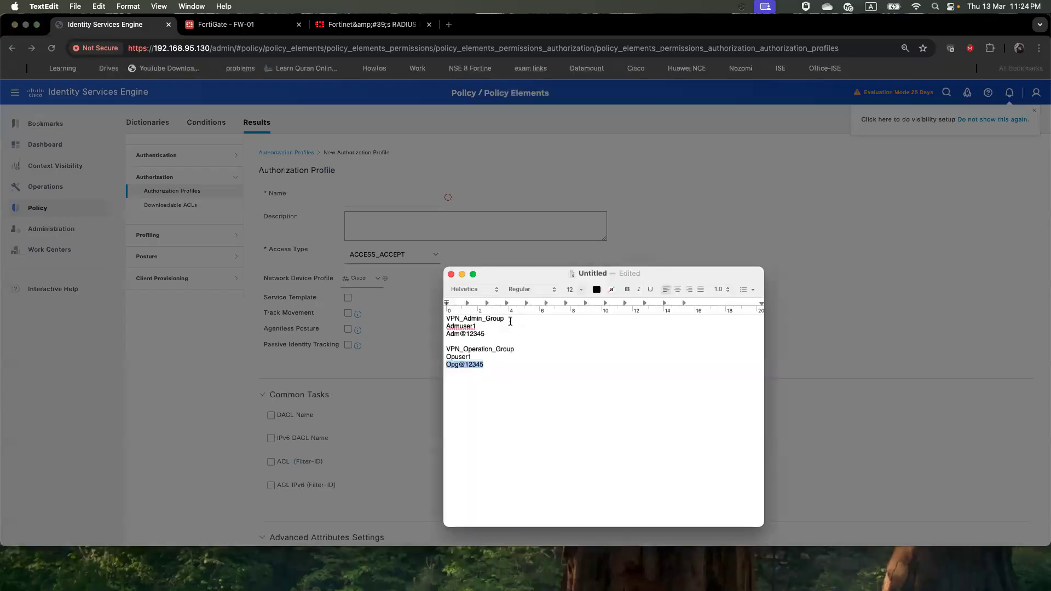
drag(510, 321, 446, 319)
right_click(466, 319)
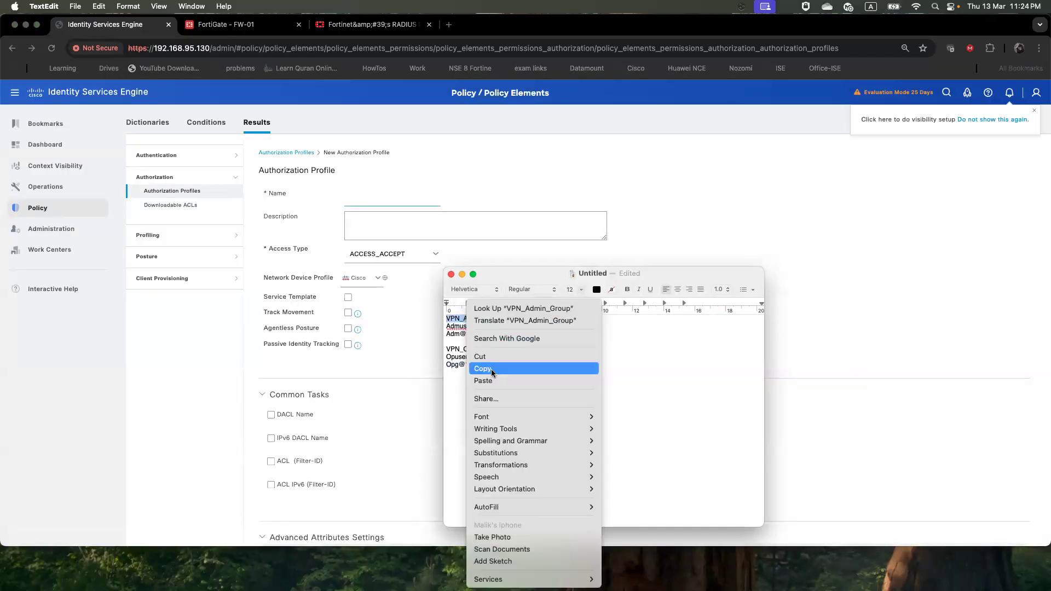
click(492, 369)
click(363, 198)
key(super+v)
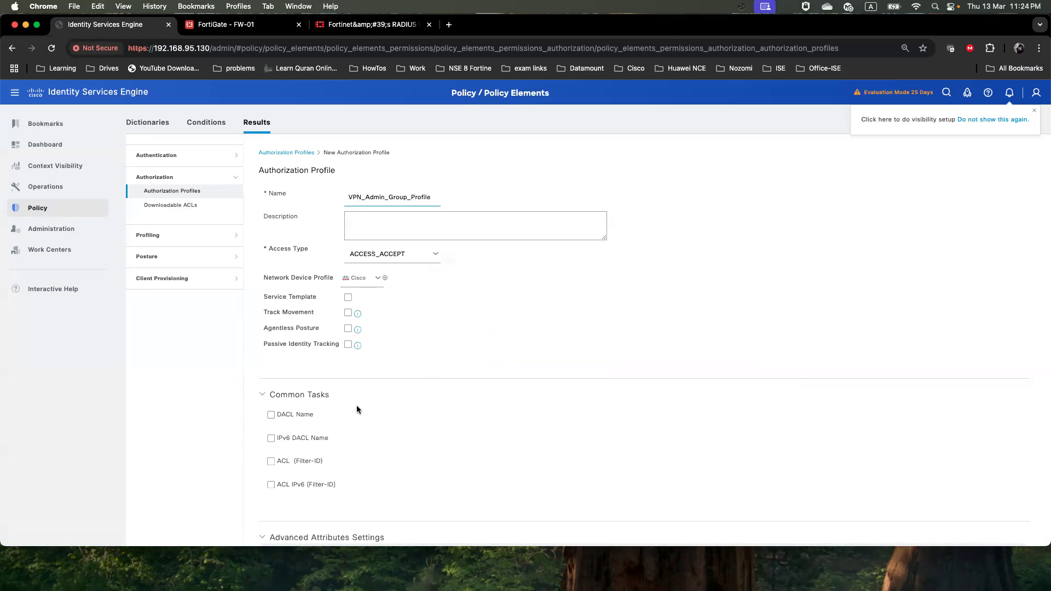
Set advanced attribute Fortinet:Fortinet-Group-Name to VPN_Admin_Group and submit the profile
scroll(472, 359, down, 5)
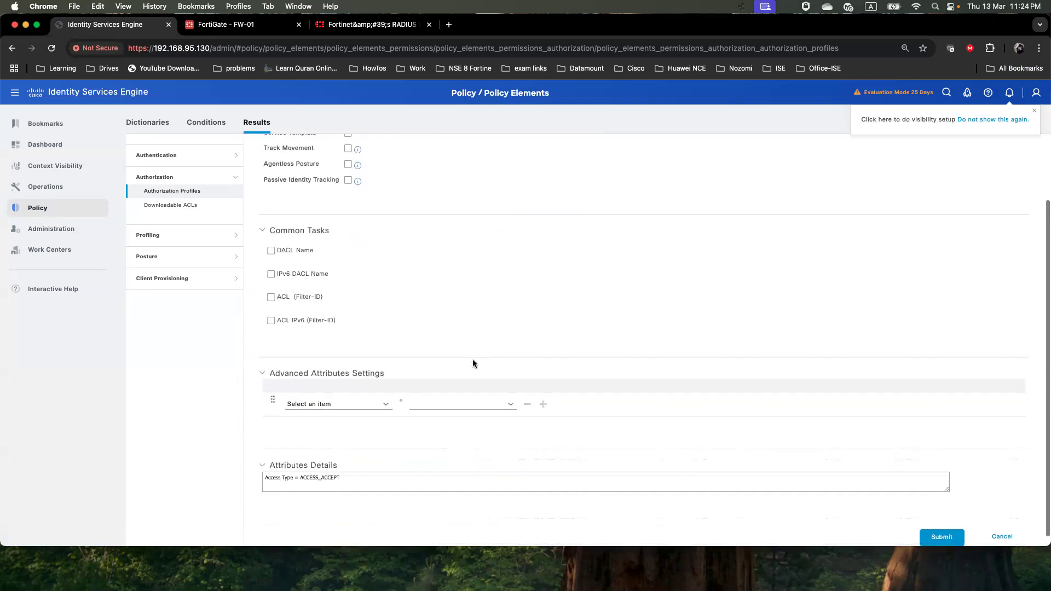
click(386, 407)
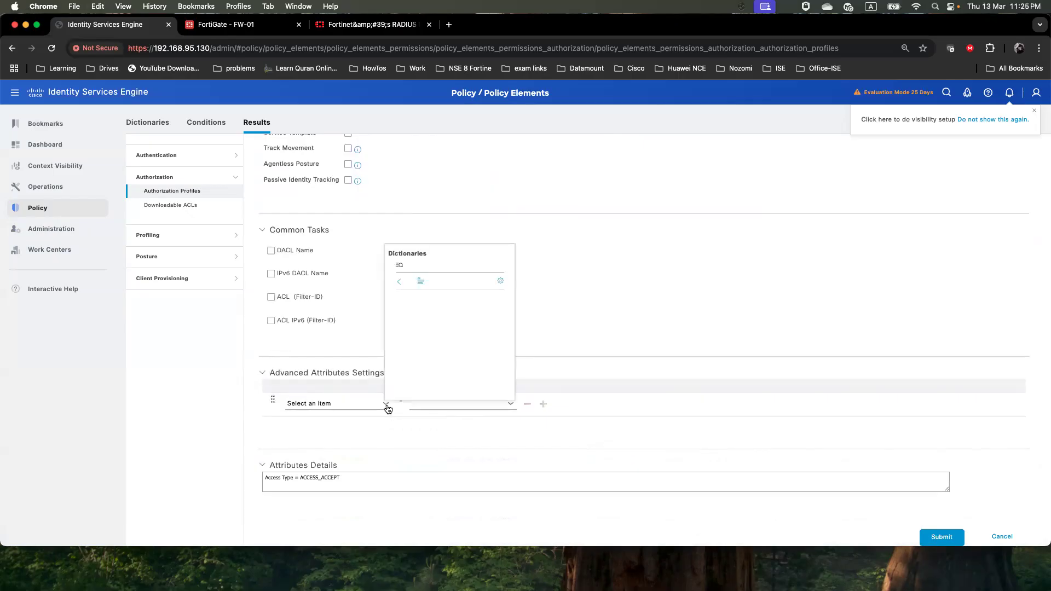
scroll(426, 378, down, 4)
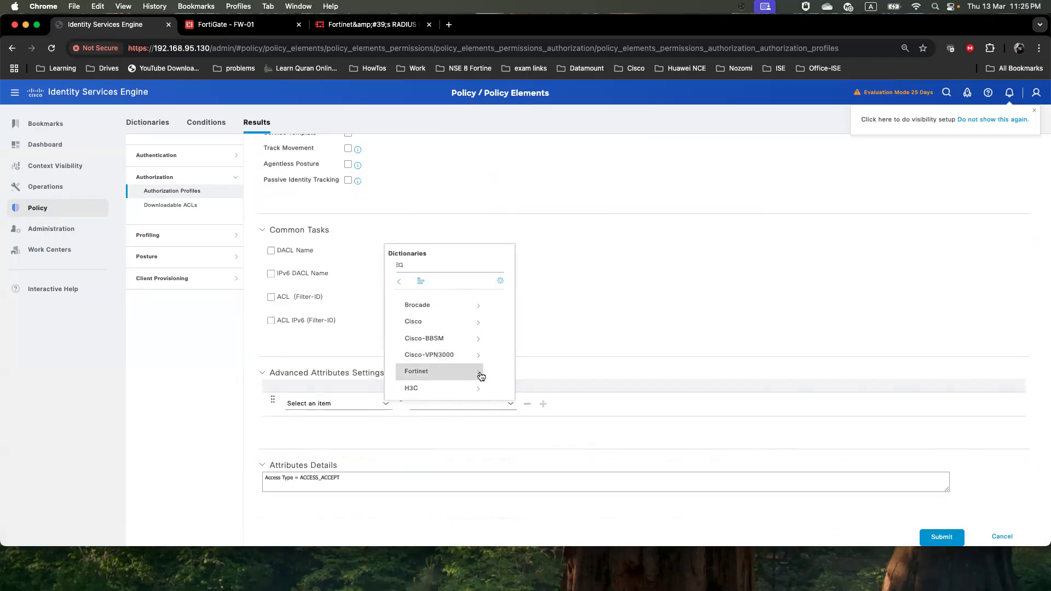
click(481, 376)
scroll(469, 373, down, 1)
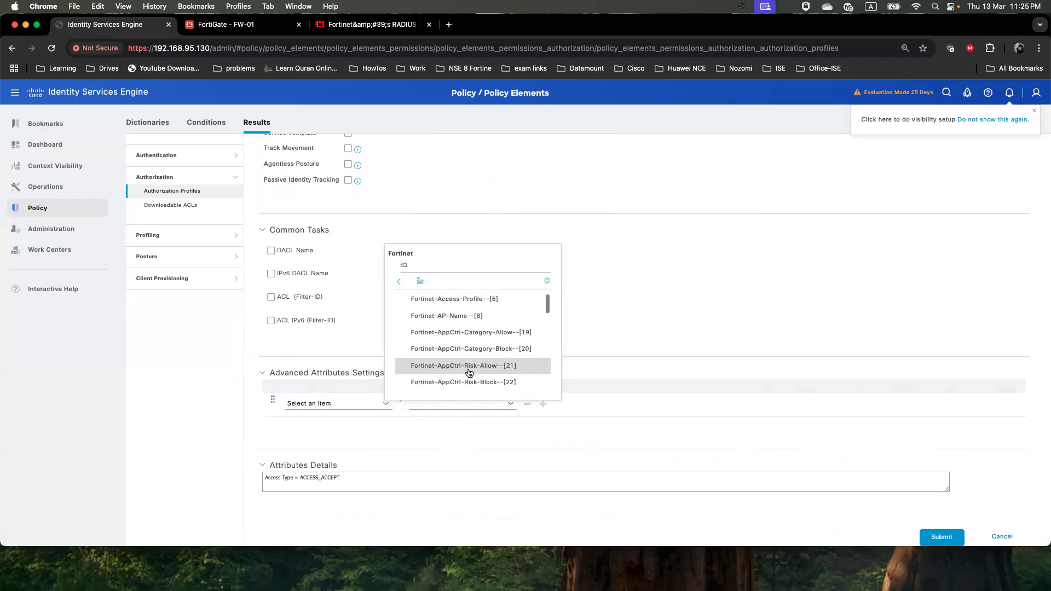
scroll(469, 372, down, 5)
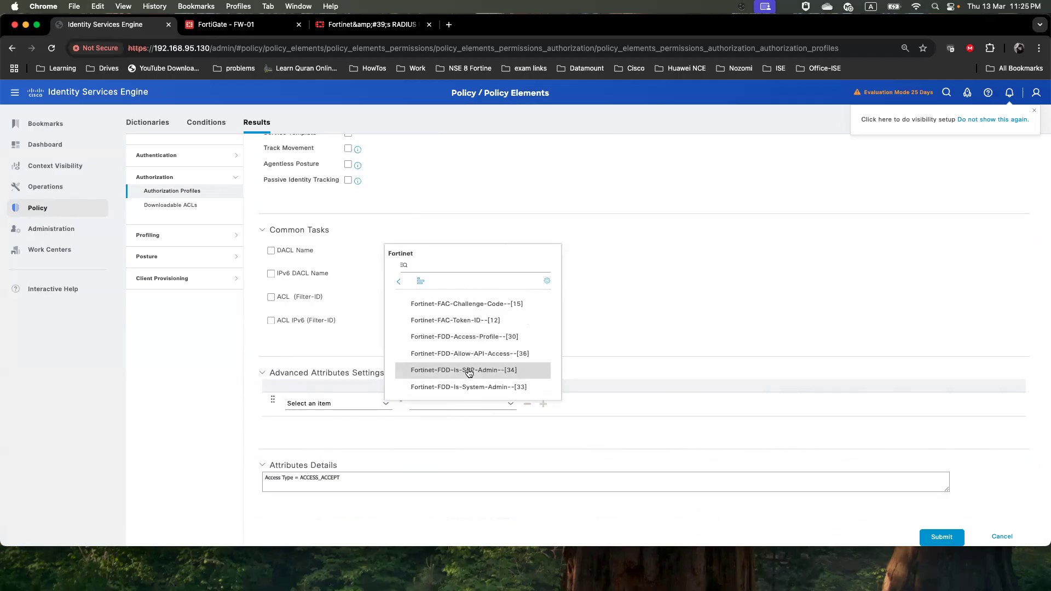
scroll(469, 373, down, 5)
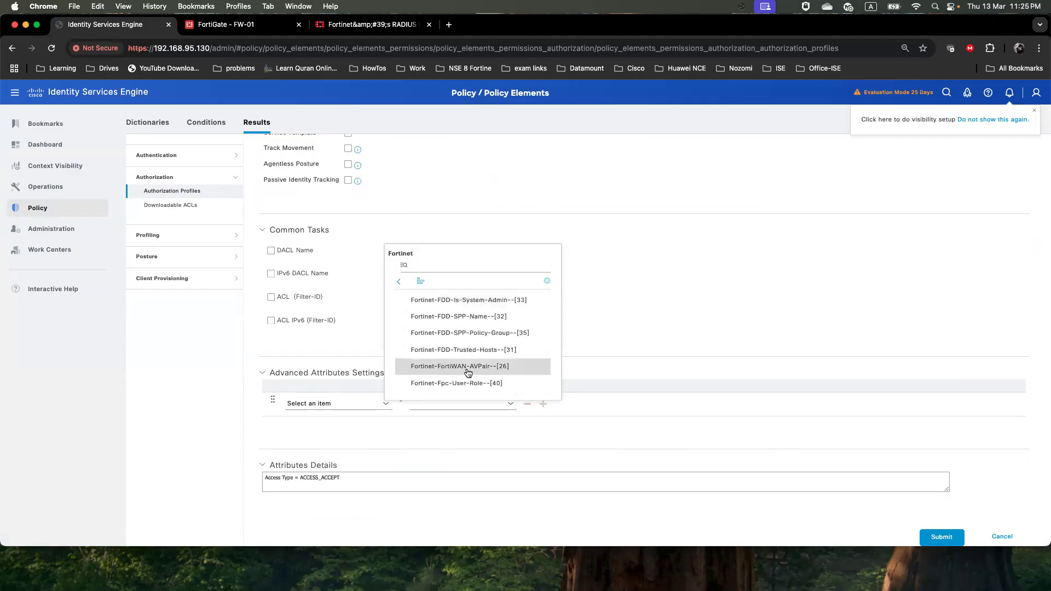
scroll(468, 372, down, 4)
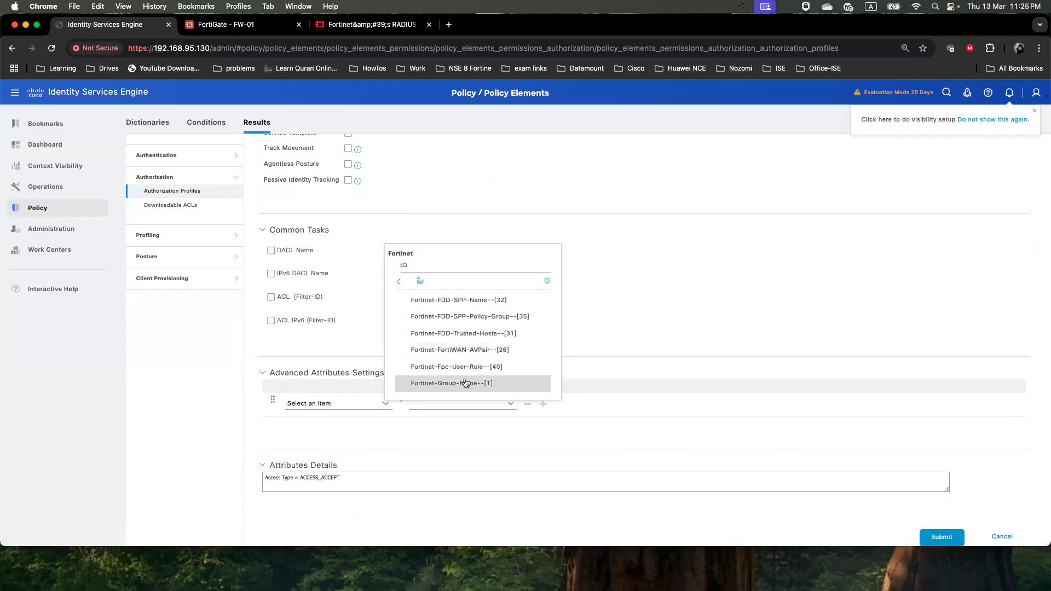
click(464, 382)
click(448, 401)
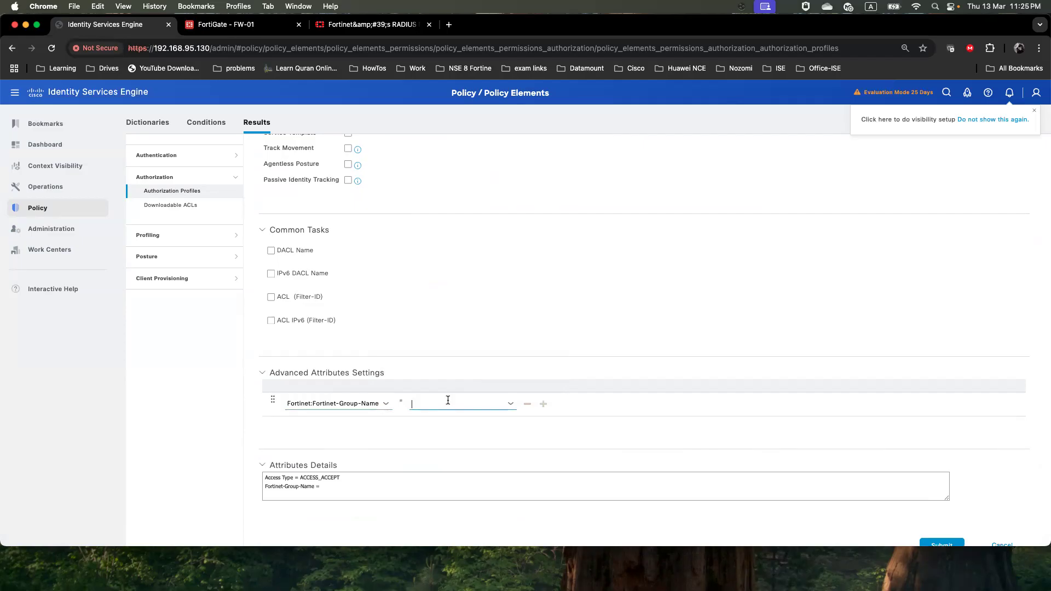
key(super+v)
scroll(573, 456, down, 1)
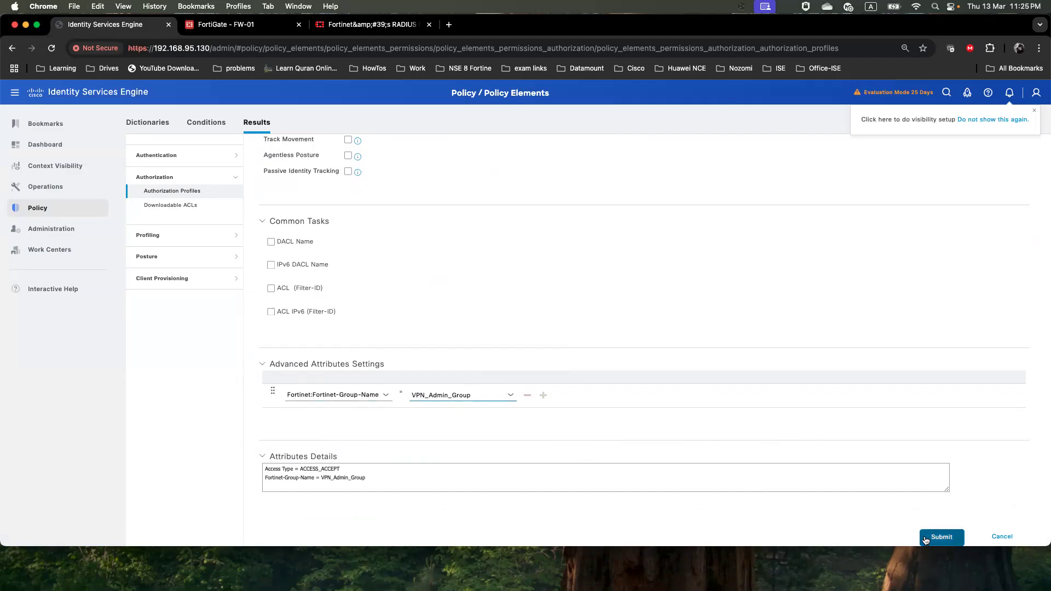
scroll(582, 438, up, 5)
scroll(493, 356, down, 5)
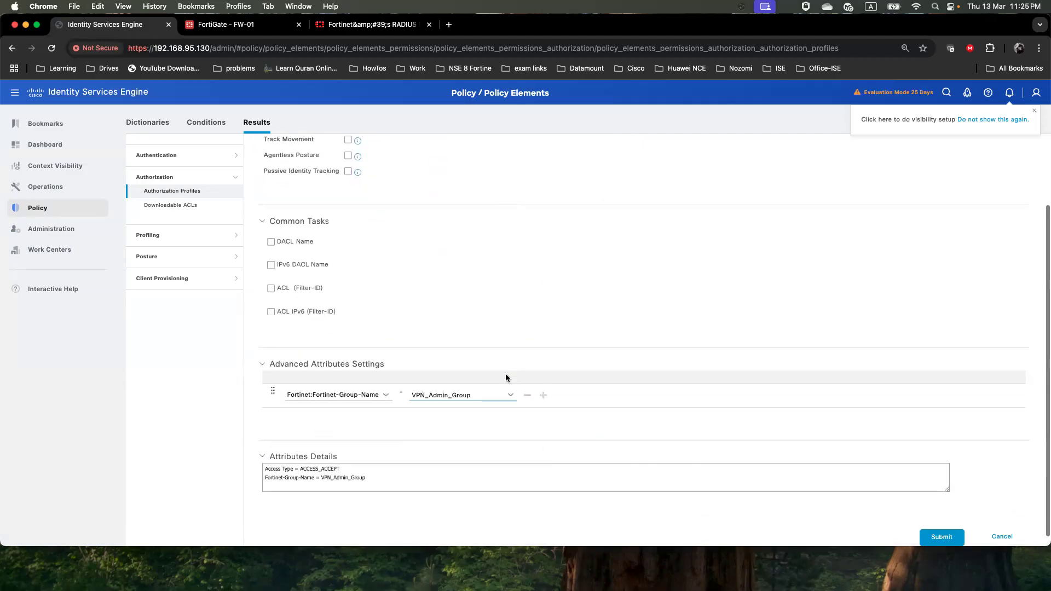
click(942, 537)
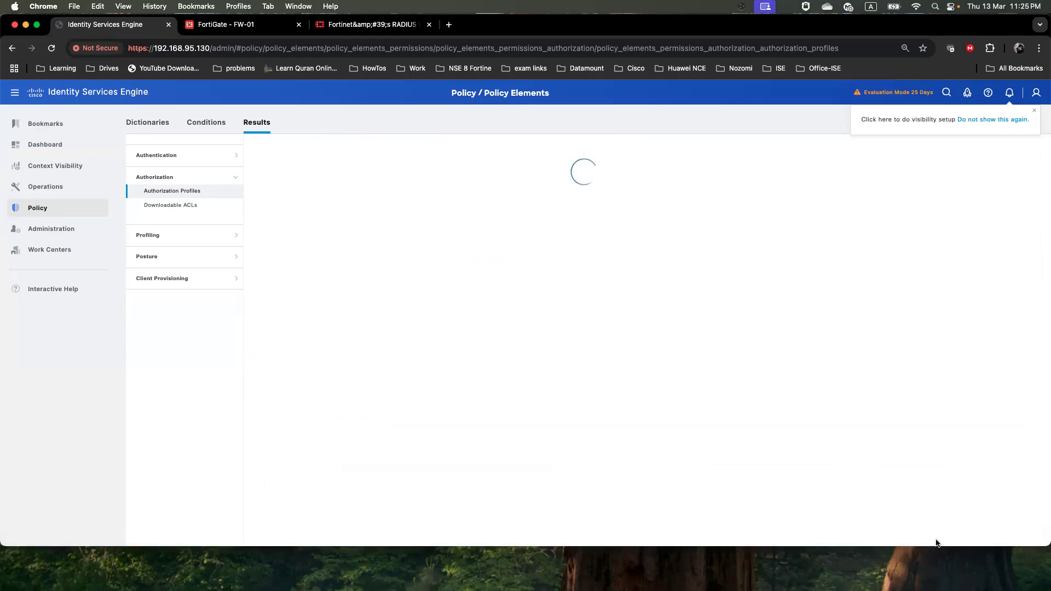
Open Dictionaries > System > Radius > RADIUS Vendors and select the Fortinet entry (vendor ID 12356)
mouse_move(53, 211)
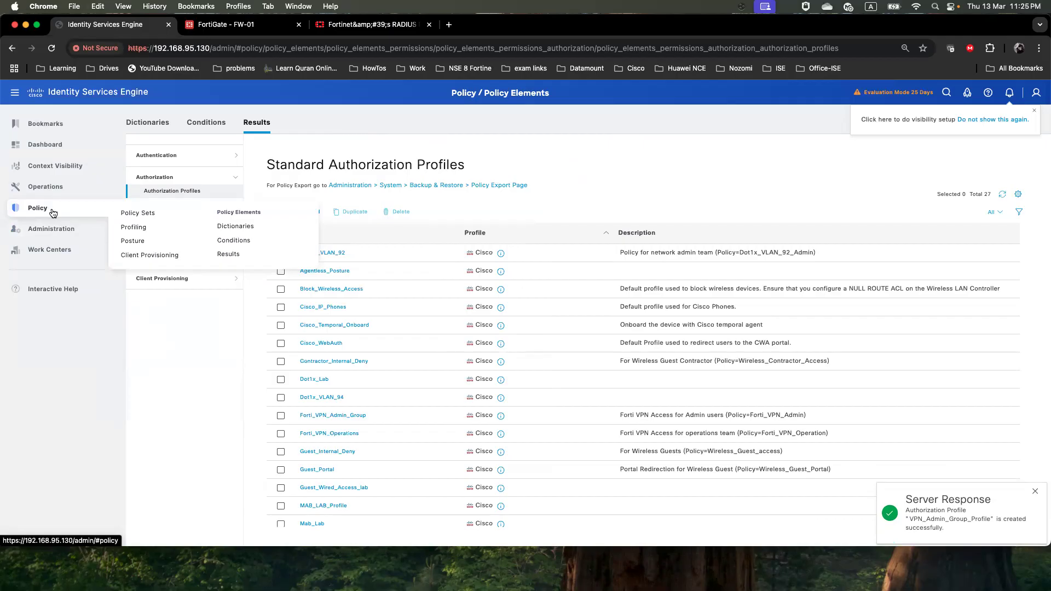
click(226, 232)
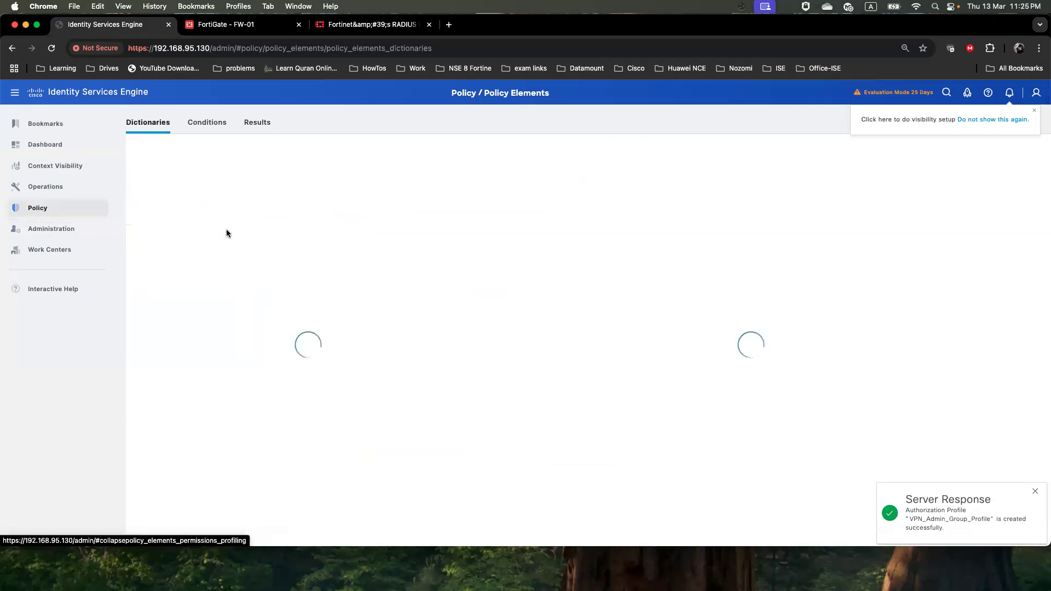
click(165, 215)
scroll(190, 365, down, 5)
scroll(190, 365, down, 10)
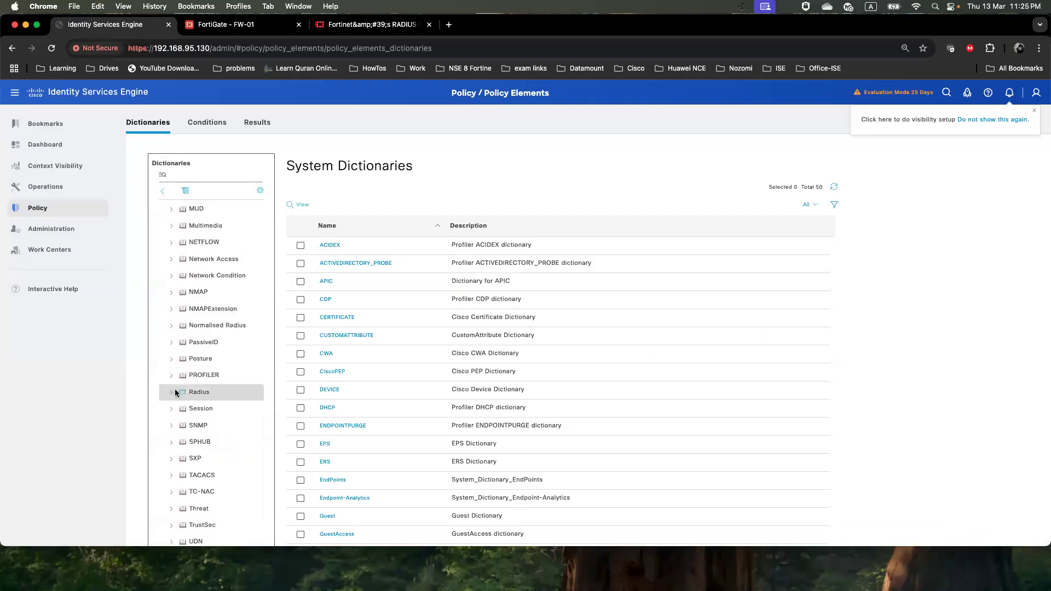
click(172, 394)
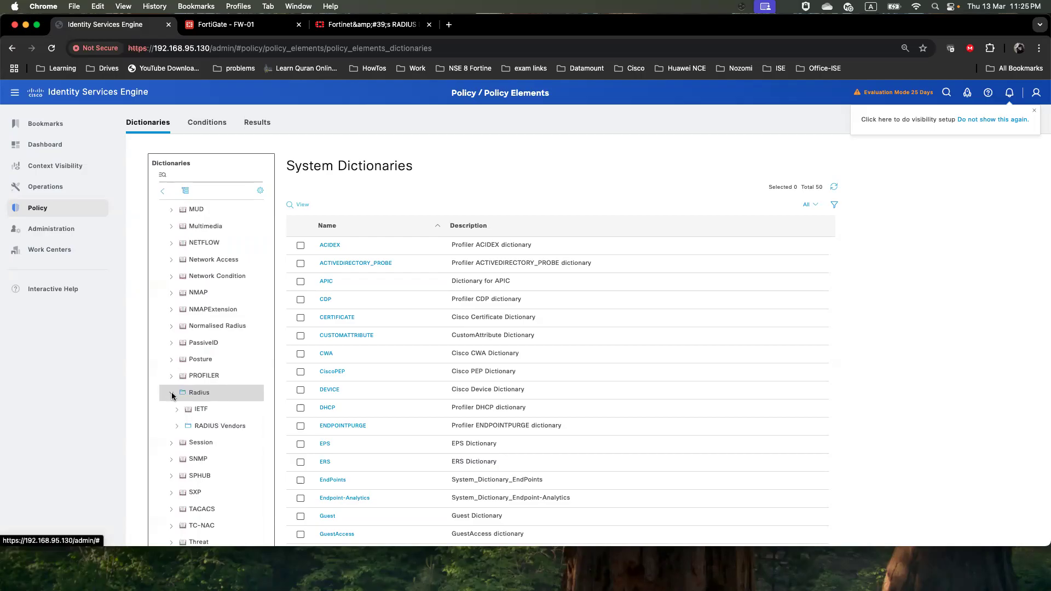
click(219, 426)
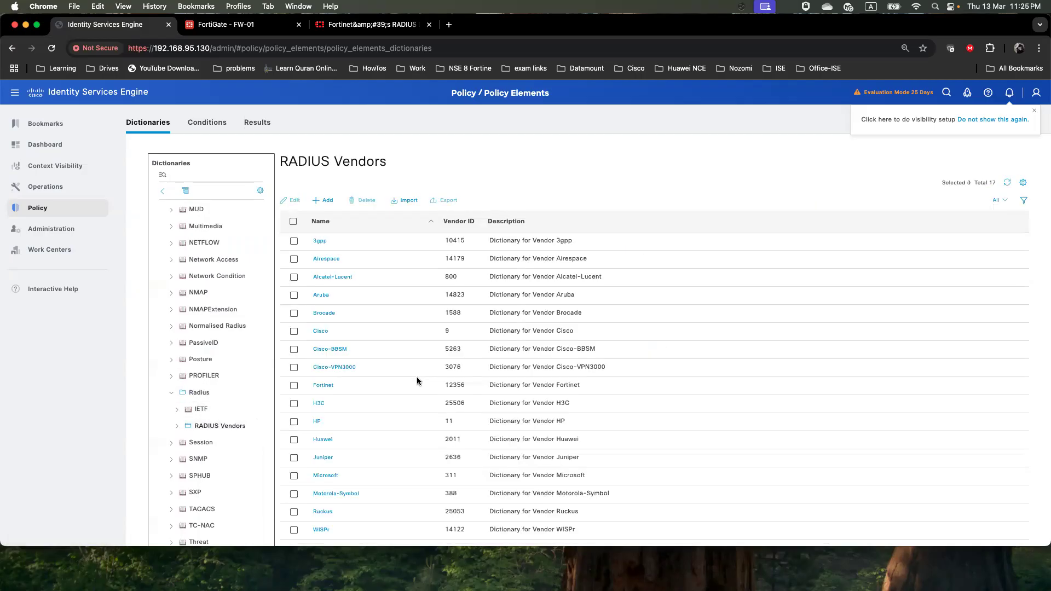
scroll(416, 377, down, 3)
scroll(416, 358, up, 2)
scroll(392, 347, down, 1)
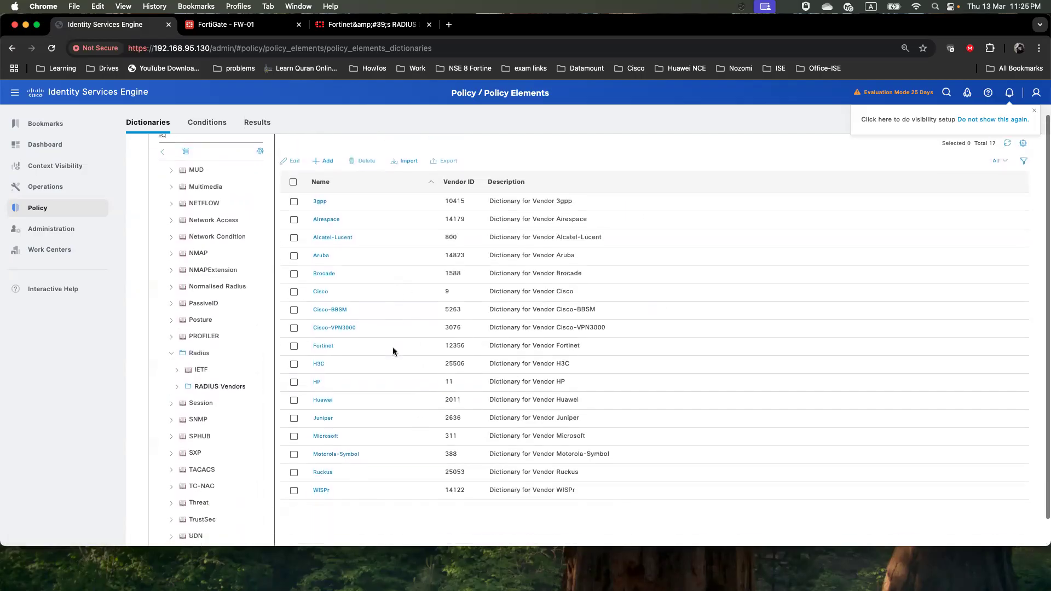
scroll(393, 347, up, 1)
scroll(393, 351, up, 1)
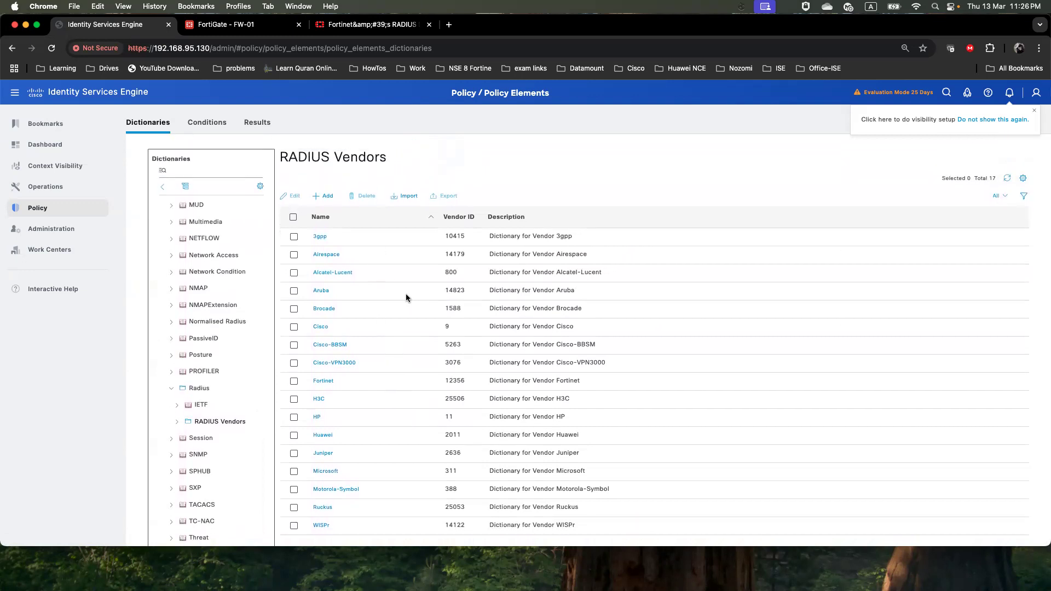
scroll(405, 294, down, 1)
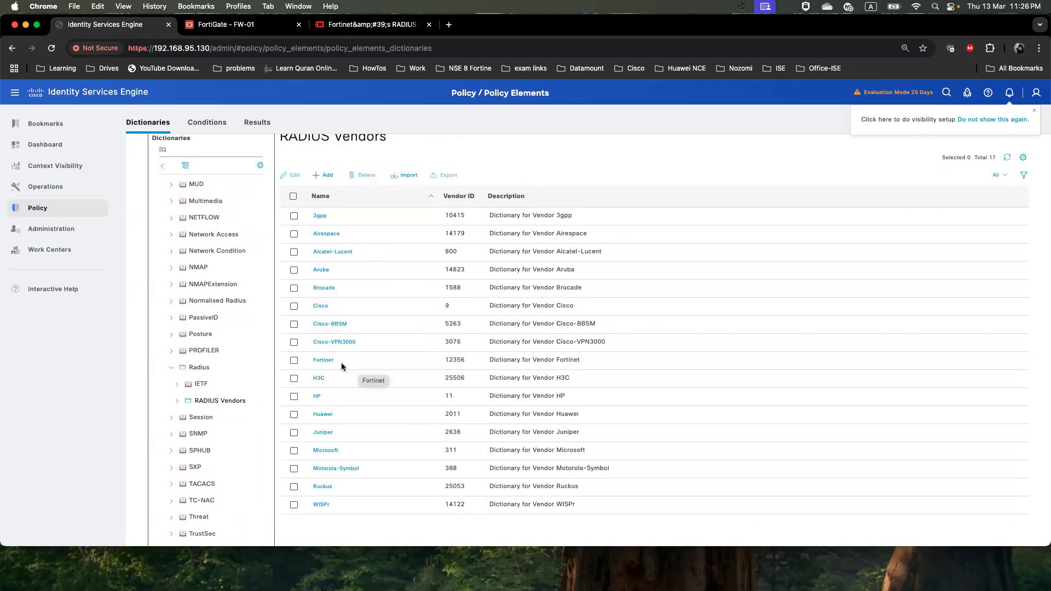
drag(337, 362, 310, 361)
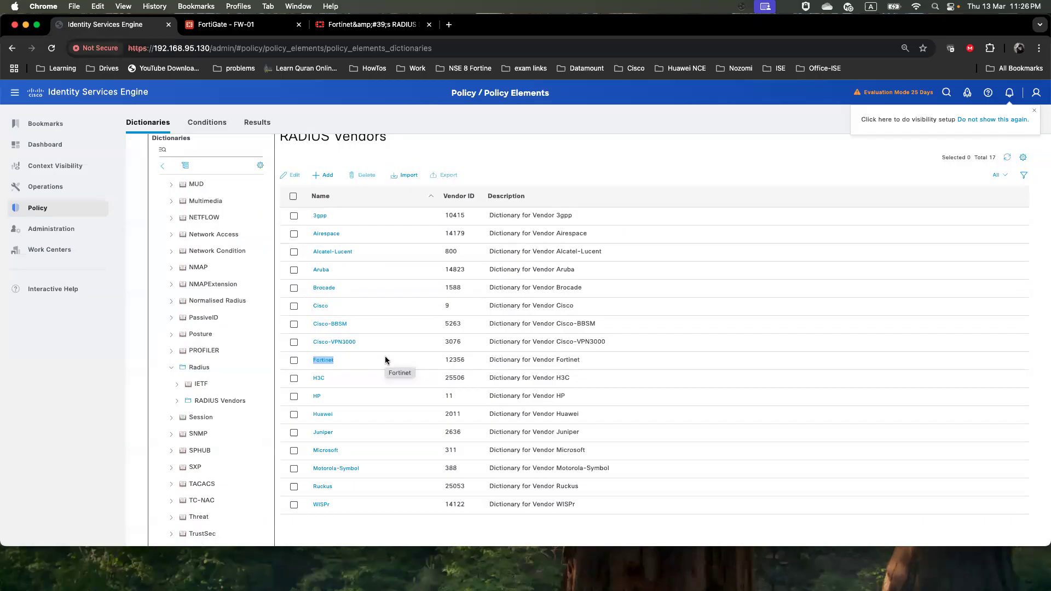
Select the Fortinet attribute dictionary block in the VSA article, then return to the FortiGate policy list
click(361, 25)
scroll(357, 201, down, 2)
scroll(357, 201, up, 3)
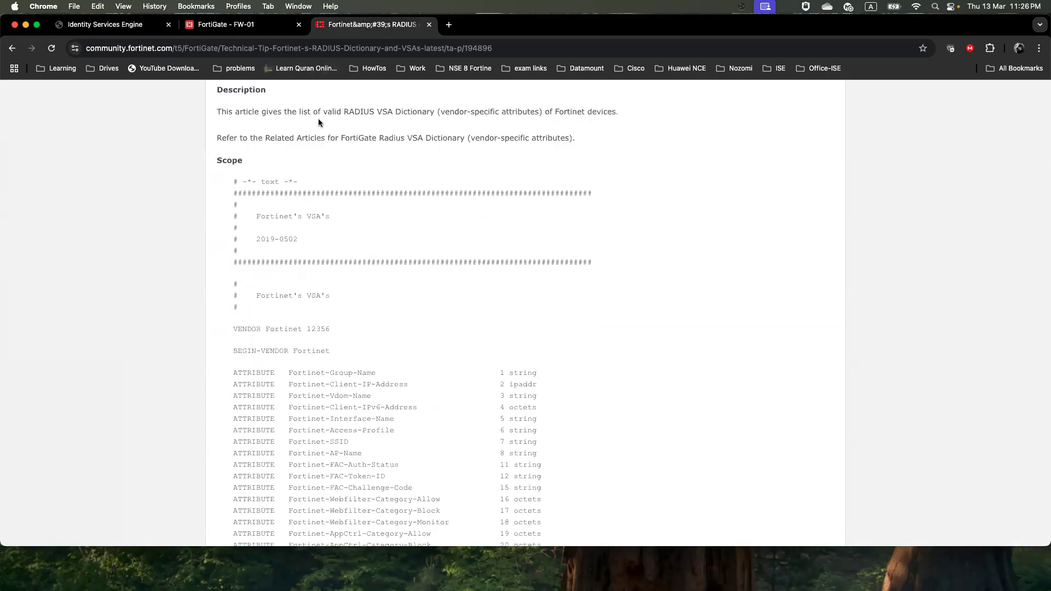
scroll(315, 196, down, 6)
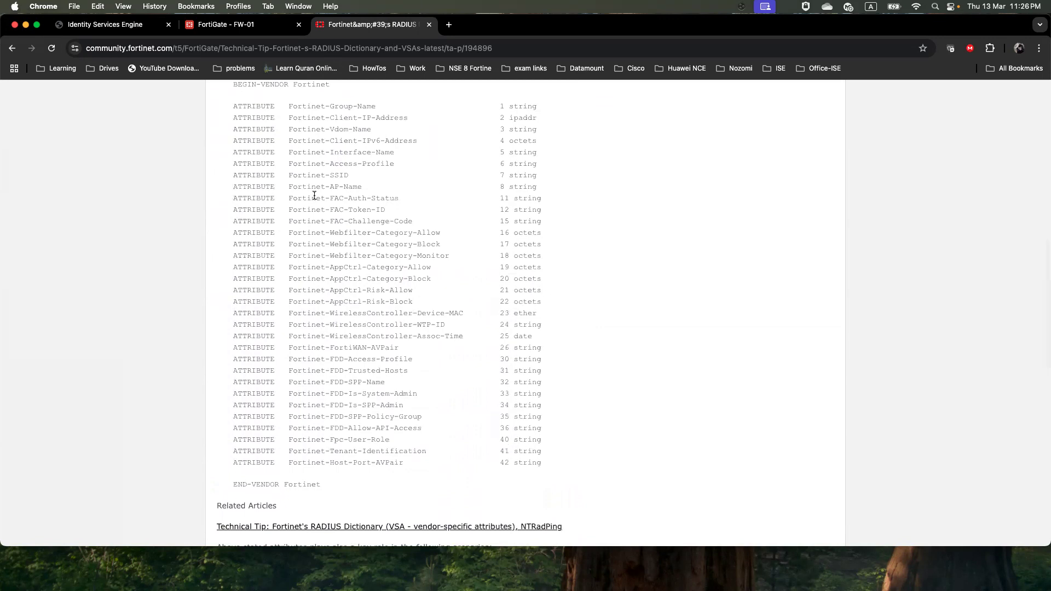
scroll(314, 195, down, 2)
scroll(315, 196, up, 5)
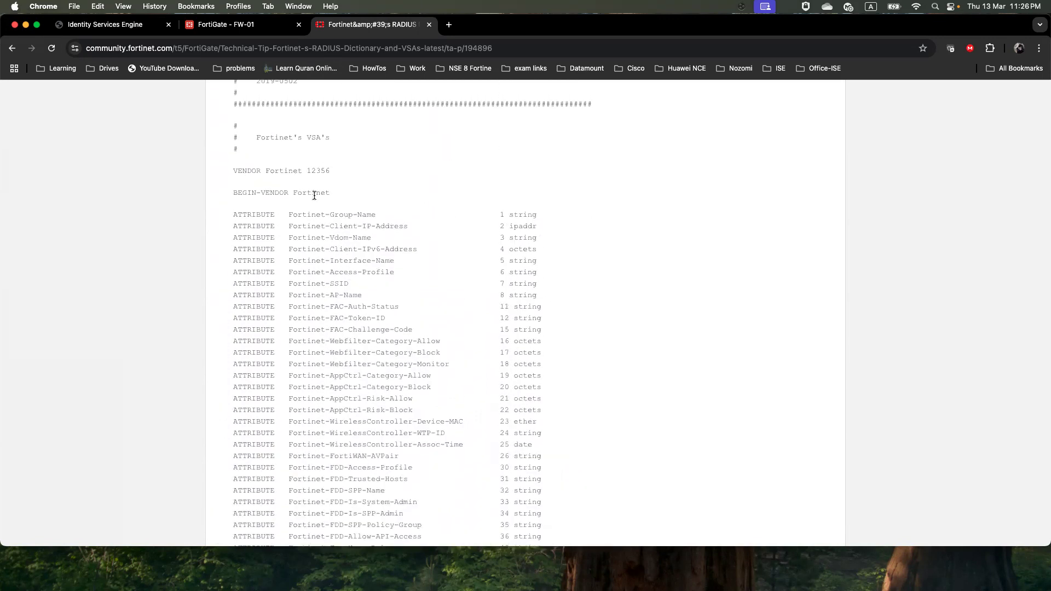
scroll(314, 196, up, 3)
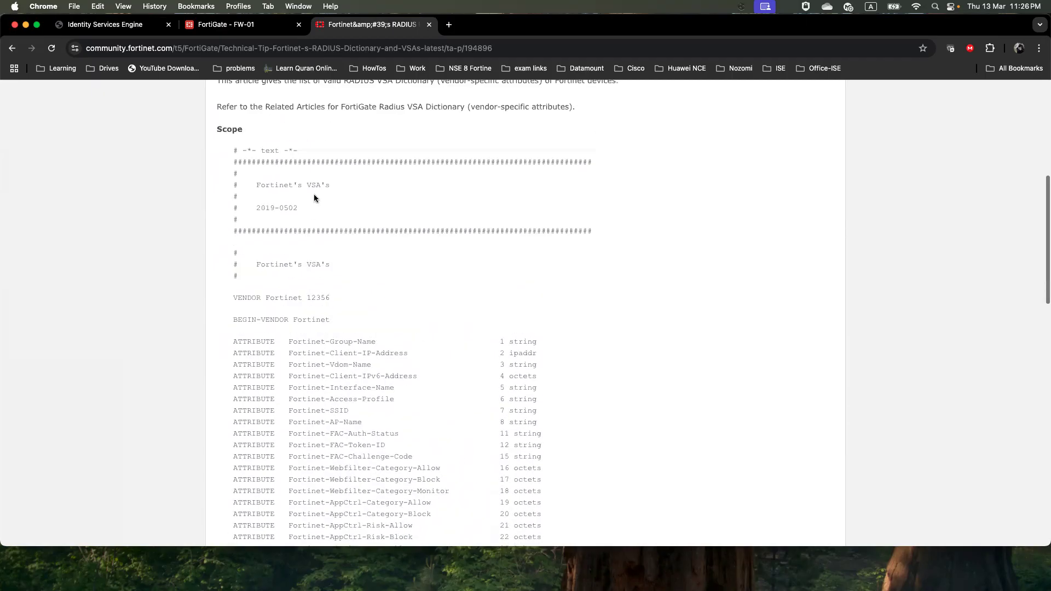
drag(241, 156, 548, 271)
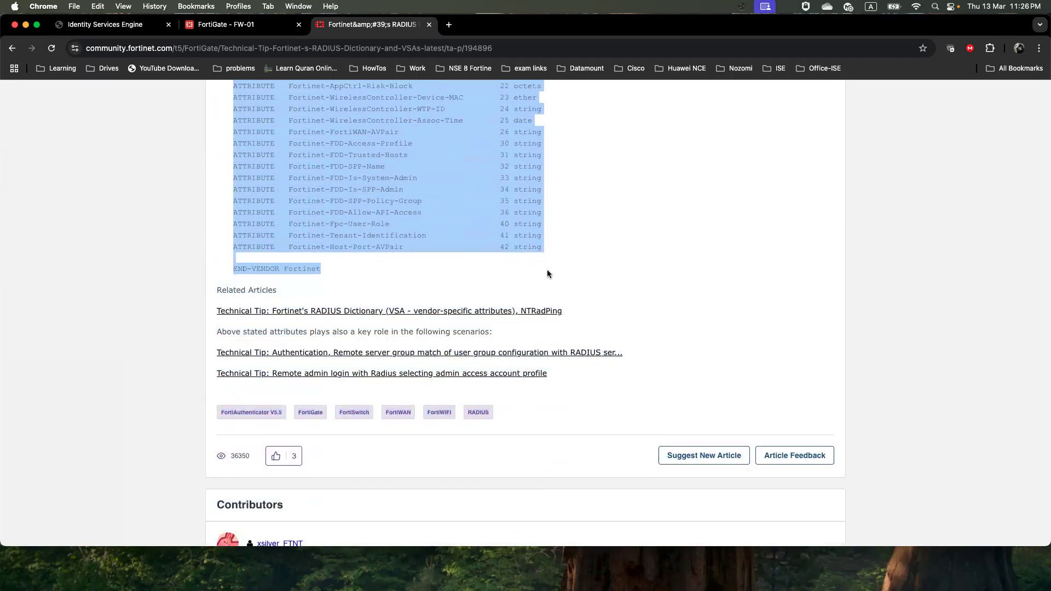
scroll(386, 258, down, 2)
scroll(385, 259, up, 2)
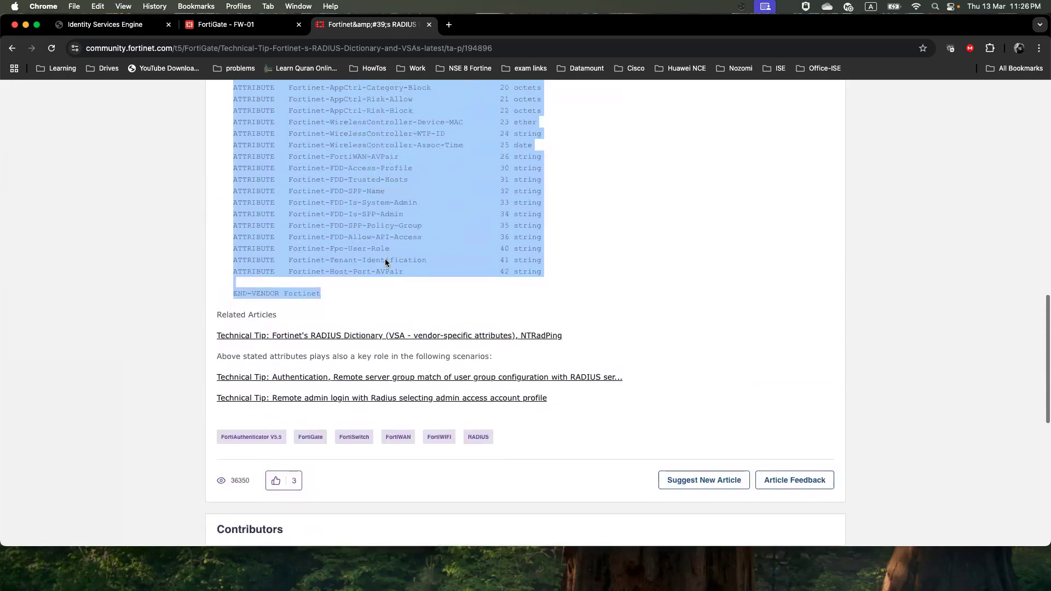
click(257, 25)
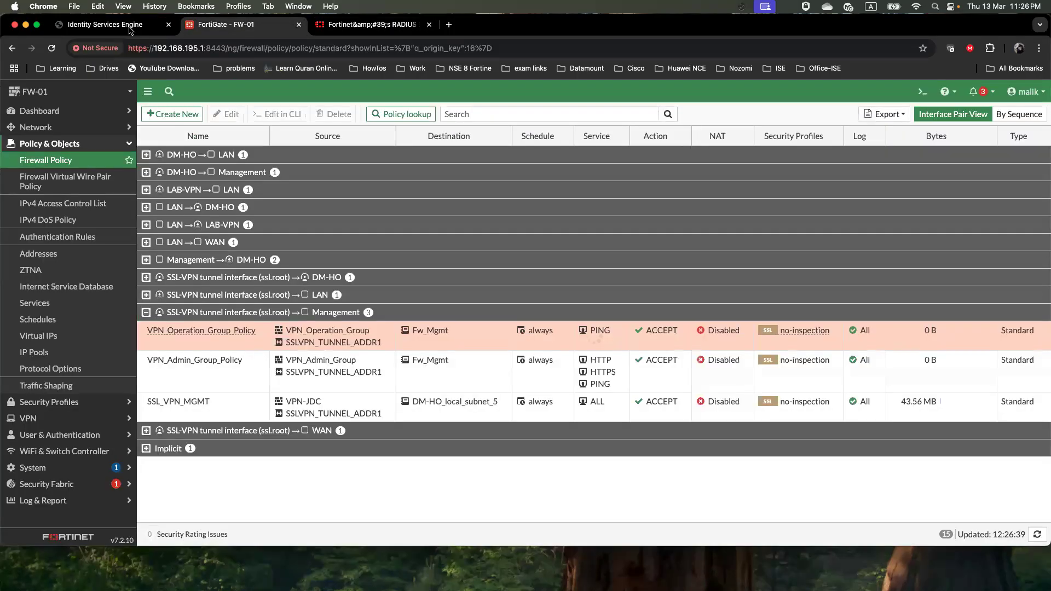
Back in ISE, cancel the RADIUS vendor import so the 17 vendors stay unchanged
click(130, 26)
scroll(423, 158, down, 1)
scroll(393, 225, up, 2)
click(407, 205)
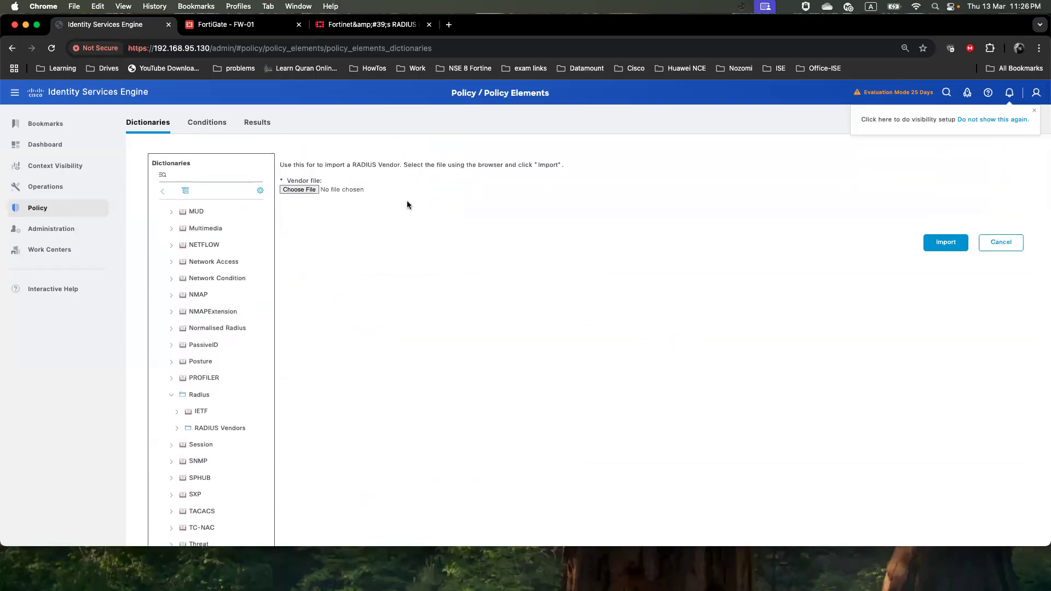
click(985, 245)
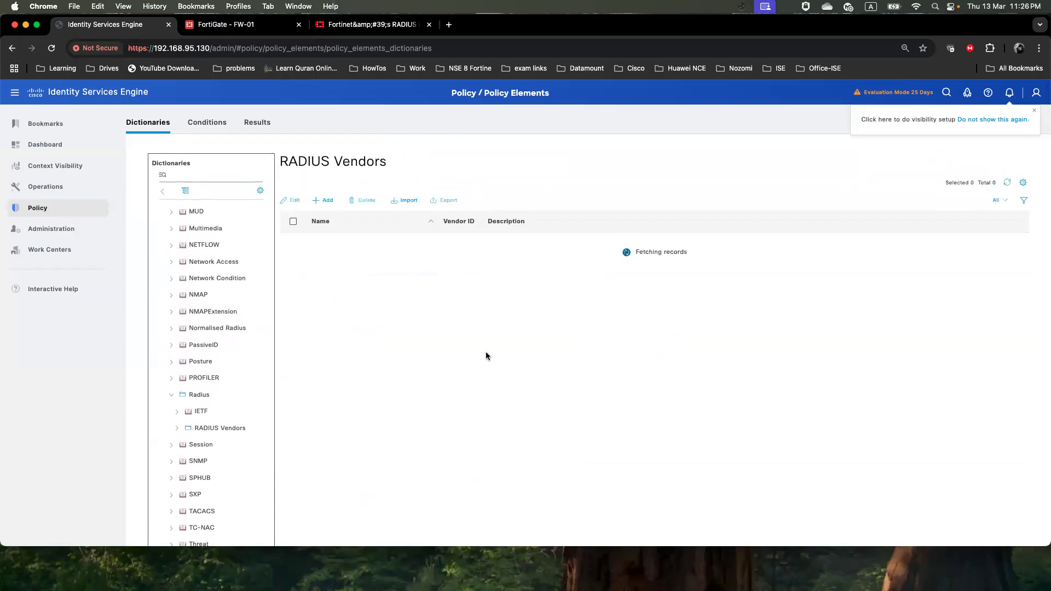
scroll(364, 394, down, 1)
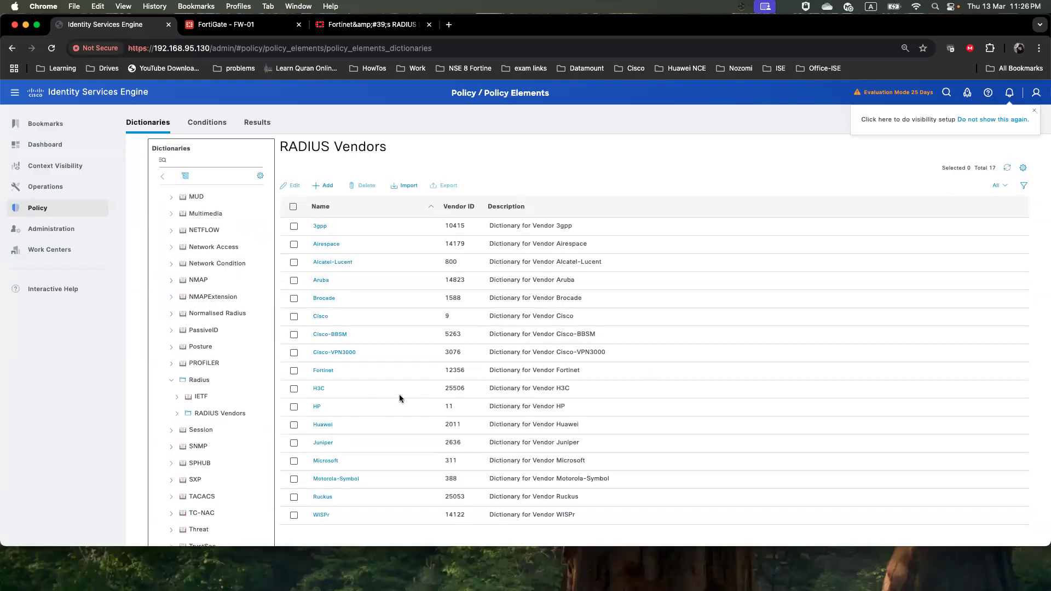
mouse_move(38, 208)
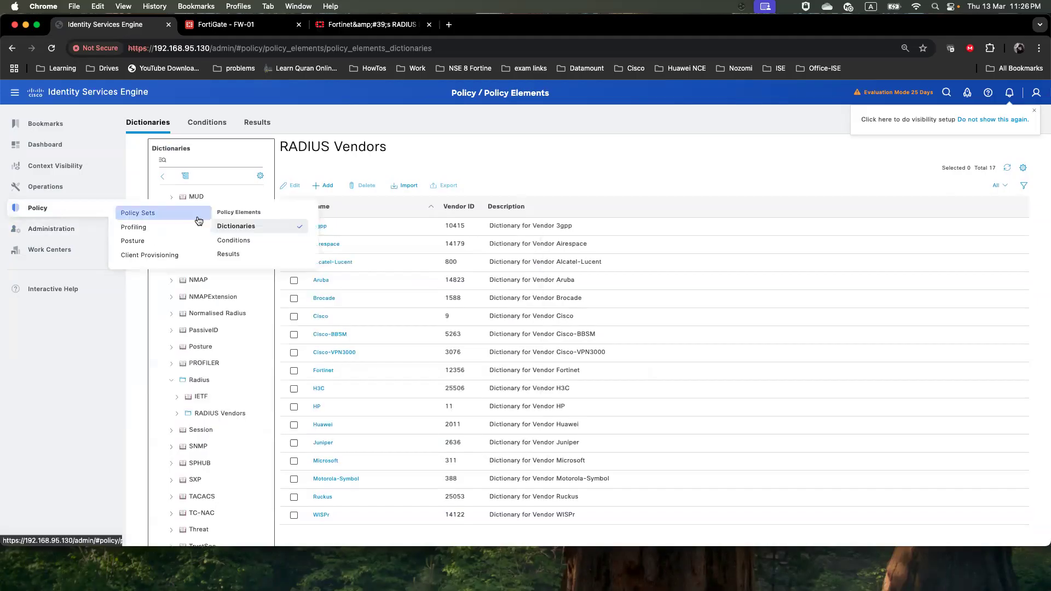
Start a new authorization profile named VPN_Operation_Group_Profile, using the group name copied from the notes
click(236, 255)
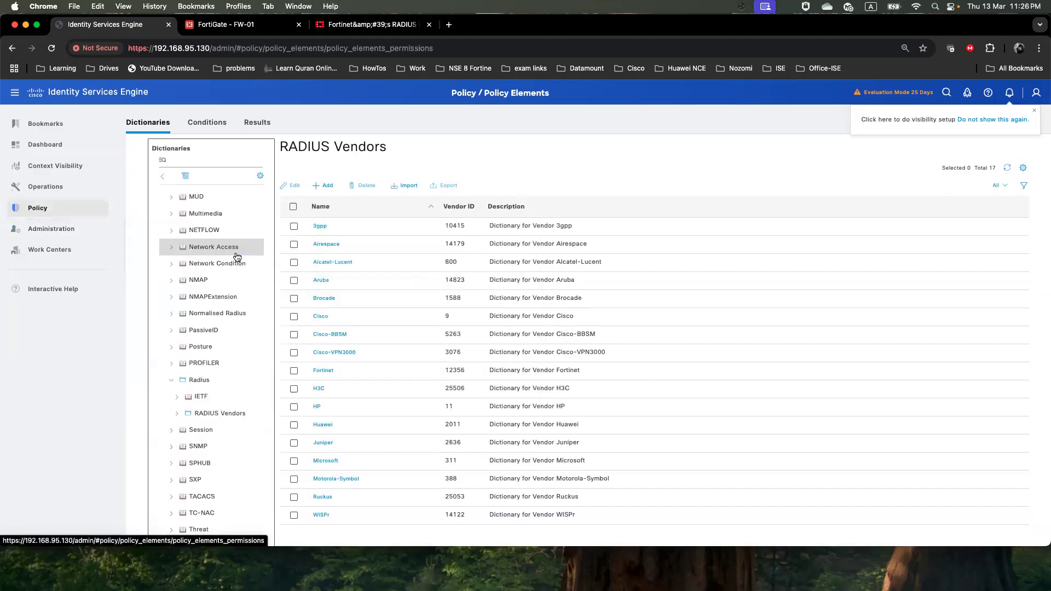
click(214, 204)
click(191, 192)
click(304, 211)
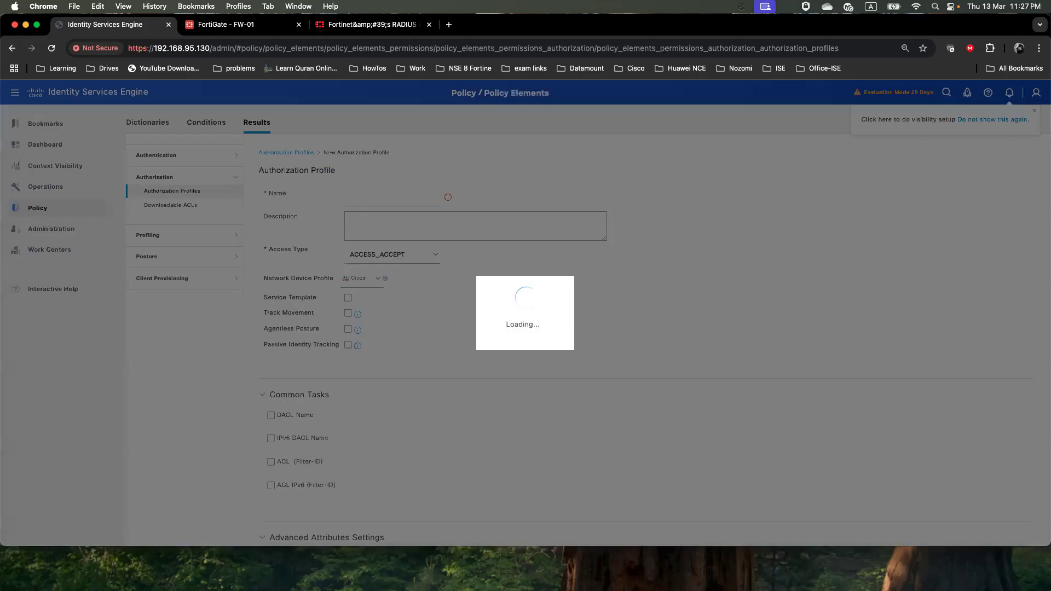
key(super+Tab)
click(512, 349)
drag(512, 349, 446, 349)
right_click(449, 349)
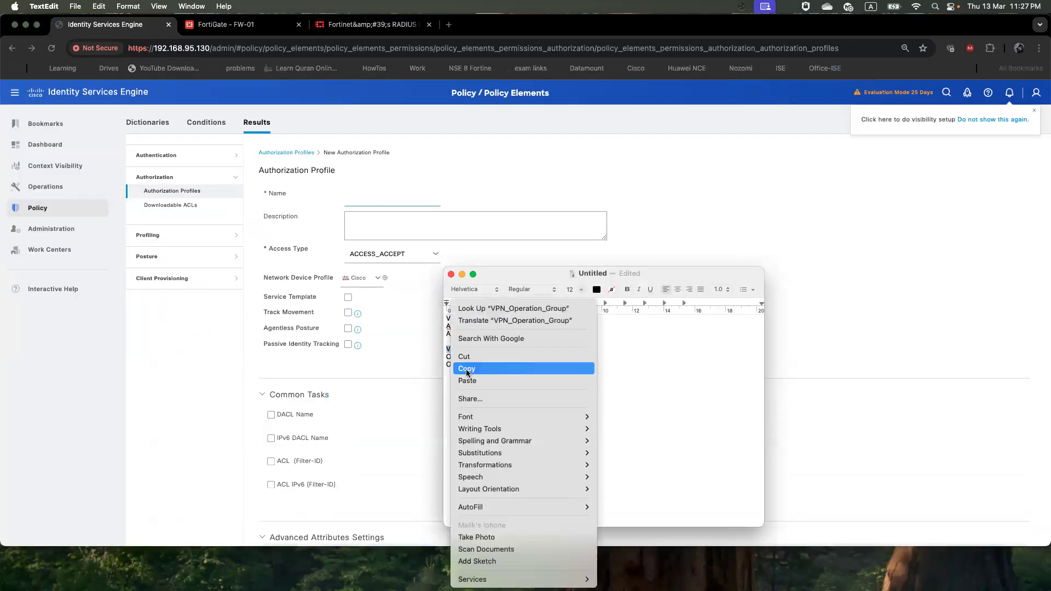
click(466, 367)
click(376, 202)
key(super+v)
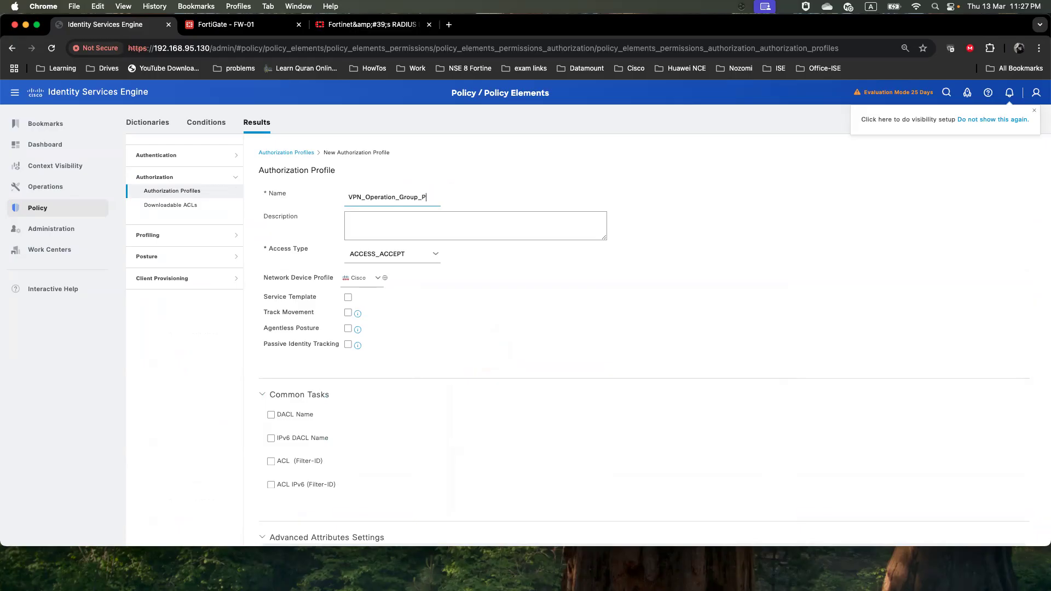
text(_Profile)
Set advanced attribute Fortinet:Fortinet-Group-Name to VPN_Operation_Group and submit the profile
scroll(421, 321, down, 5)
click(386, 405)
scroll(451, 380, down, 4)
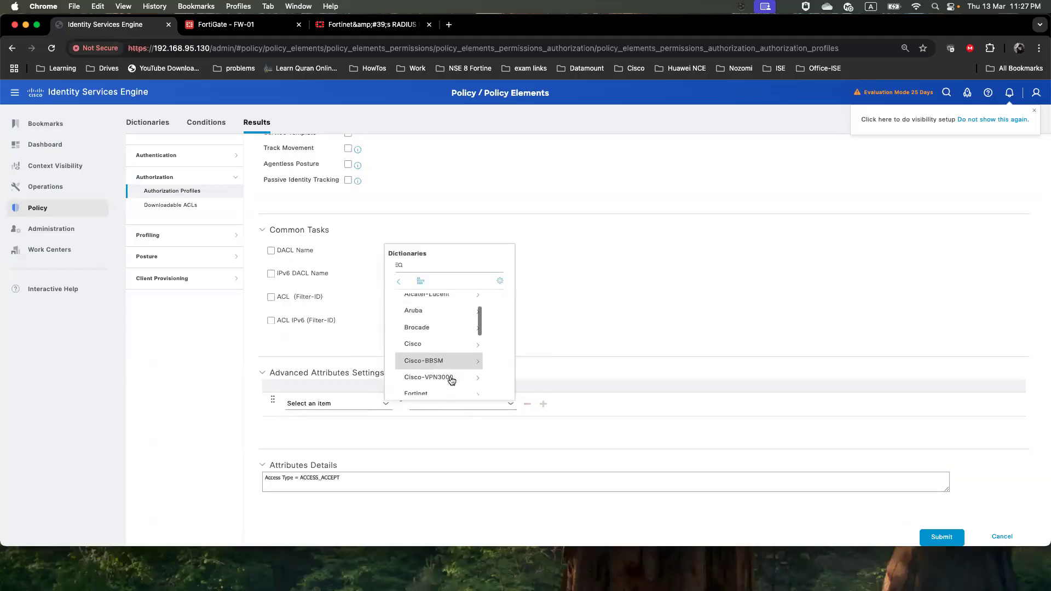
scroll(452, 380, down, 3)
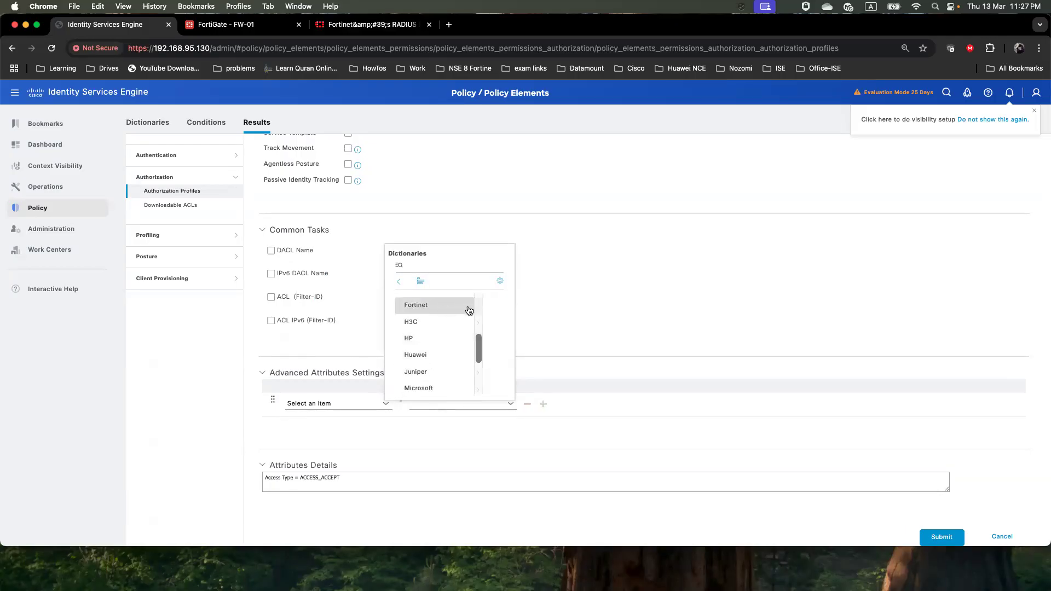
click(387, 404)
scroll(443, 372, down, 3)
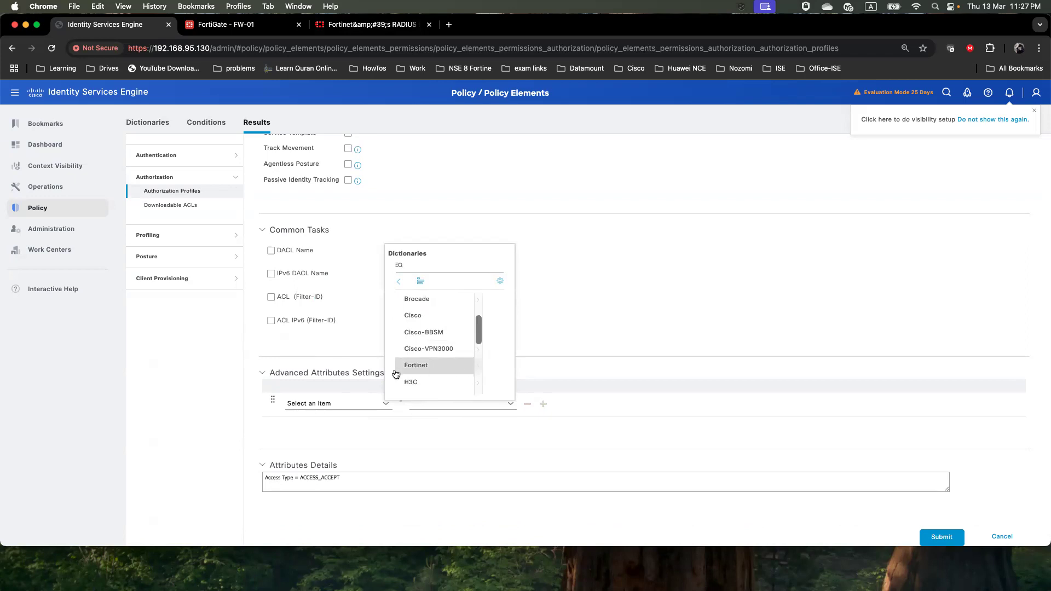
click(433, 367)
scroll(436, 366, down, 3)
scroll(436, 366, down, 5)
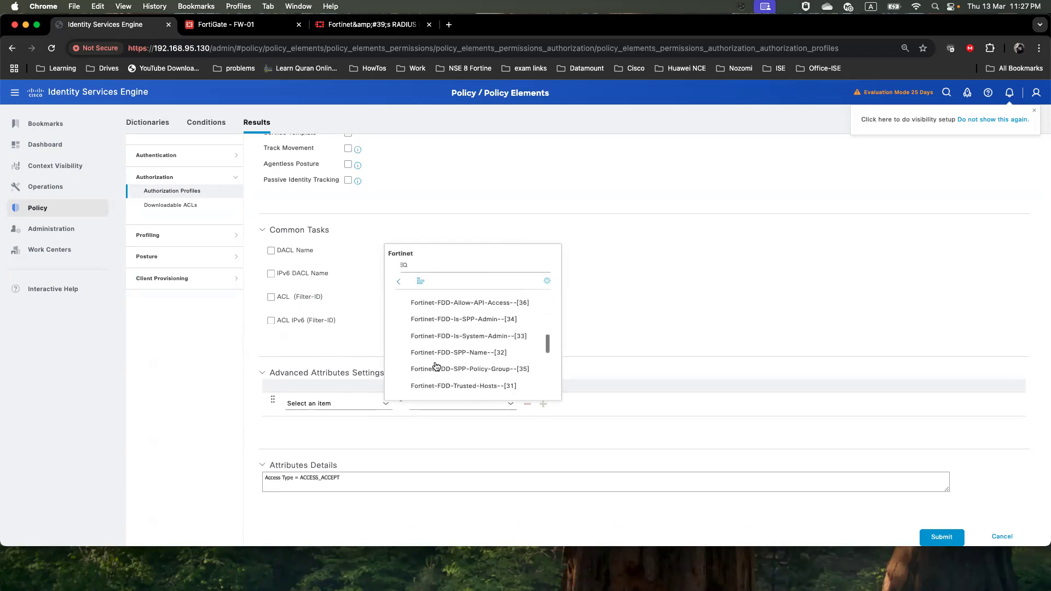
scroll(436, 366, down, 3)
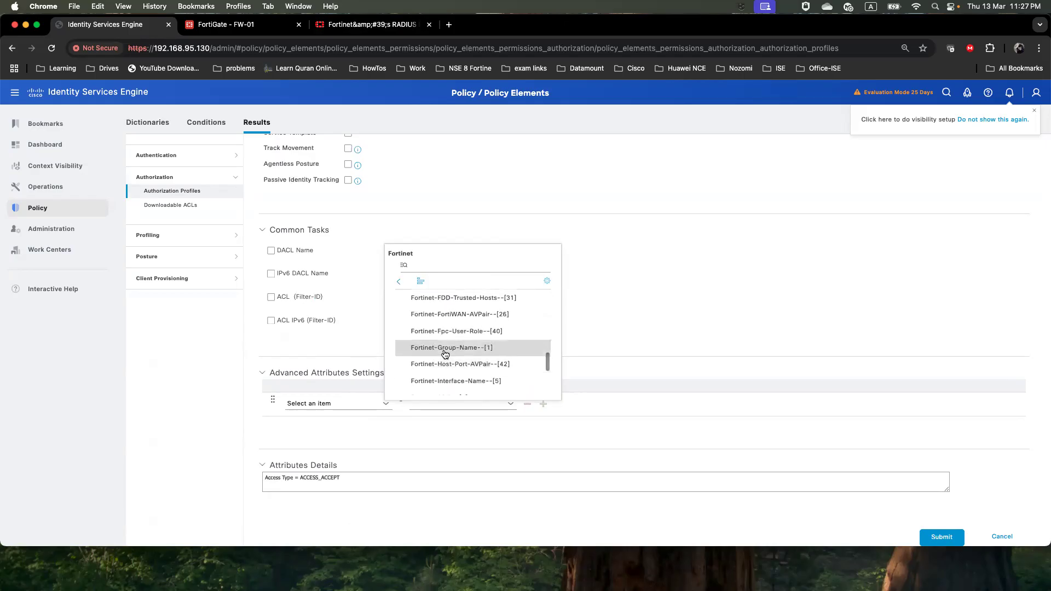
click(444, 356)
click(451, 405)
key(super+v)
scroll(677, 470, down, 1)
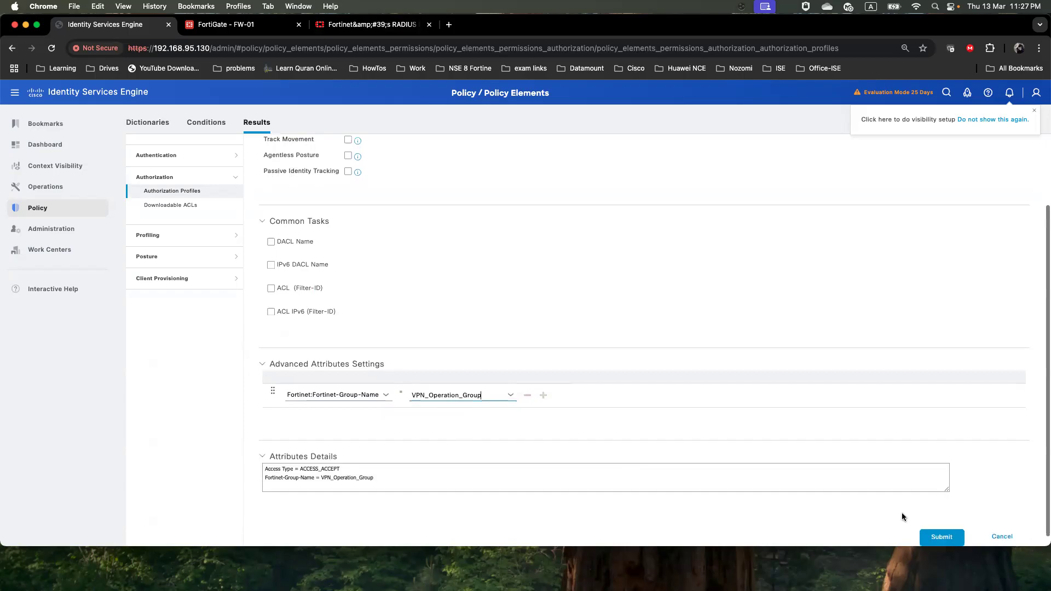
click(938, 539)
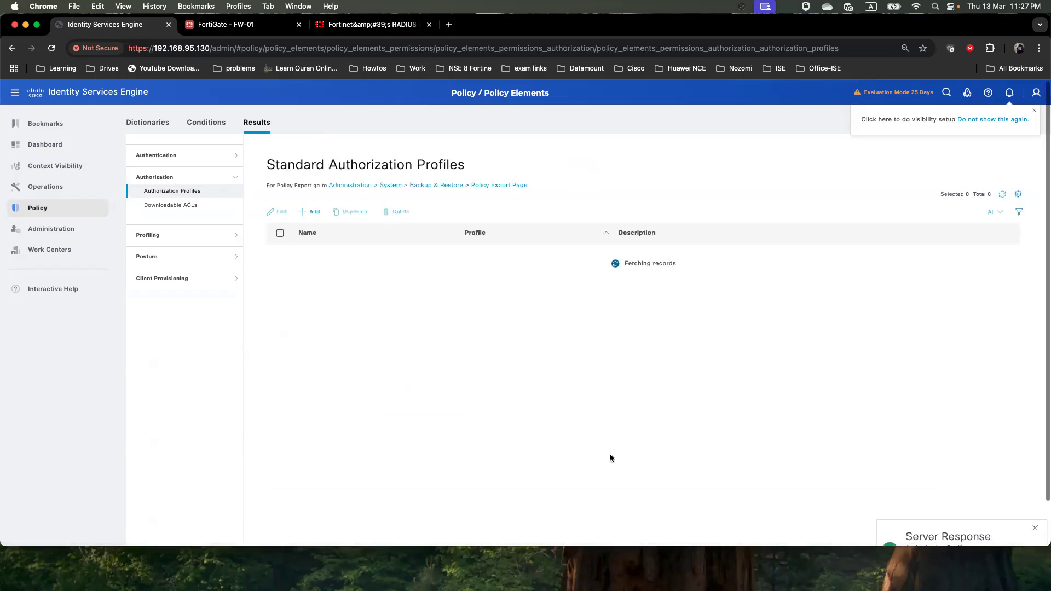
Add a new policy set and rename it Fortigate_VPN
mouse_move(55, 214)
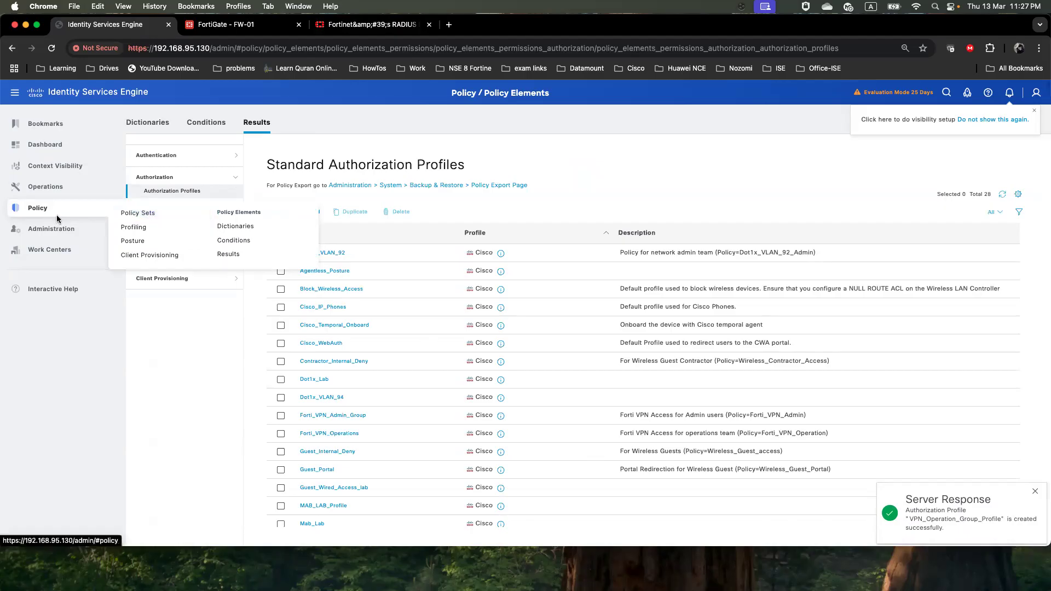
click(137, 213)
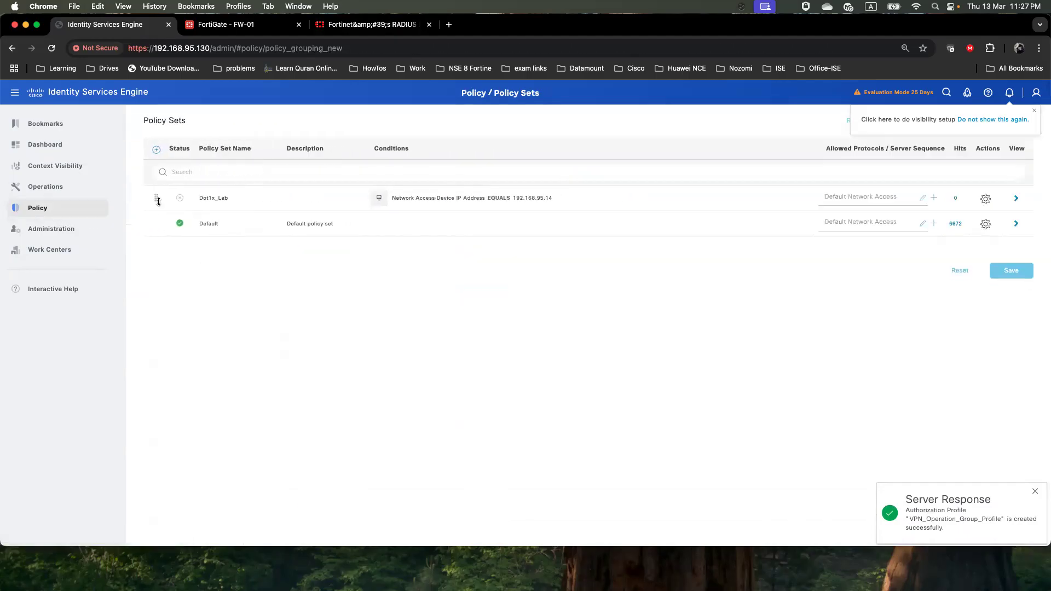
click(156, 150)
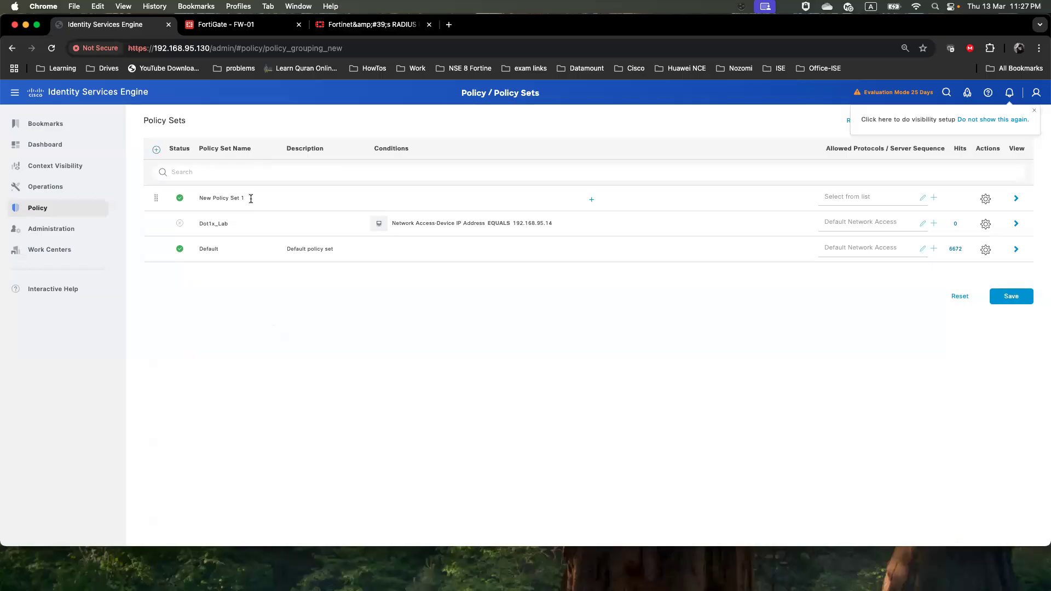
drag(251, 199, 190, 197)
text(For)
Give Fortigate_VPN the condition Network Access Device IP Address Equals 192.168.195.1
click(591, 199)
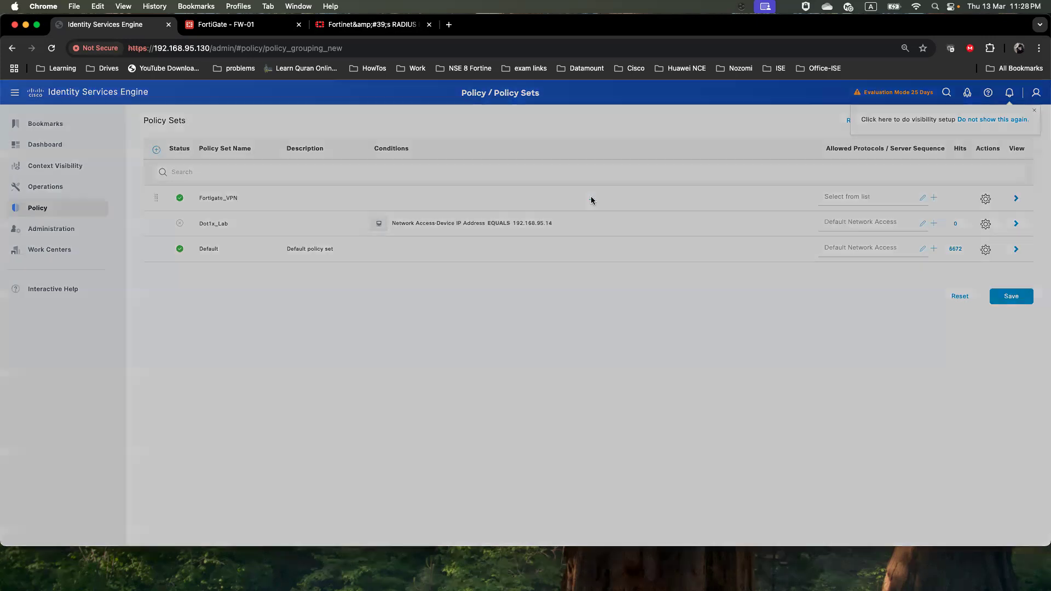
click(529, 173)
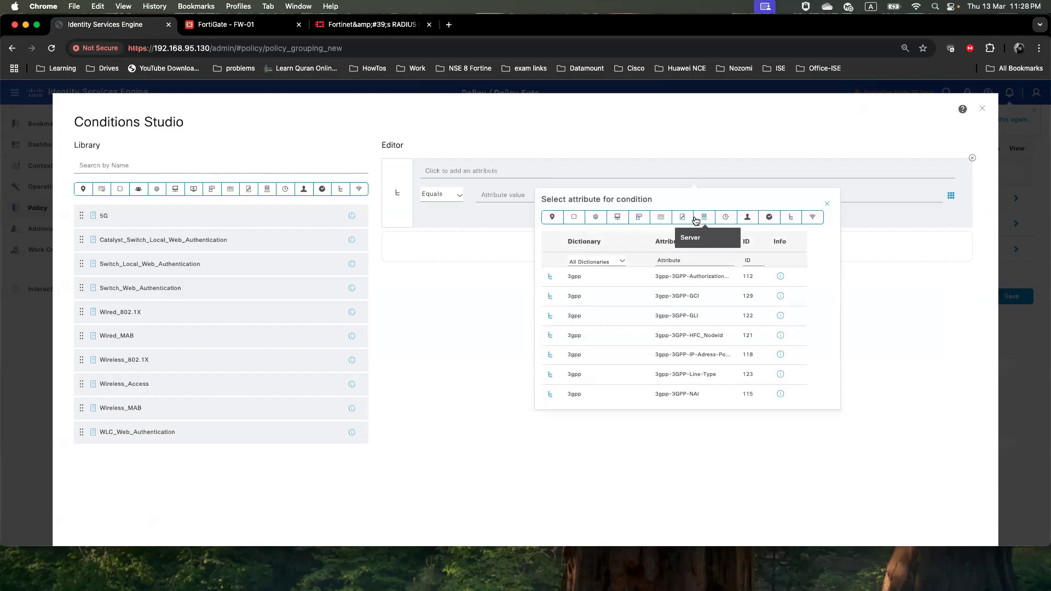
click(618, 217)
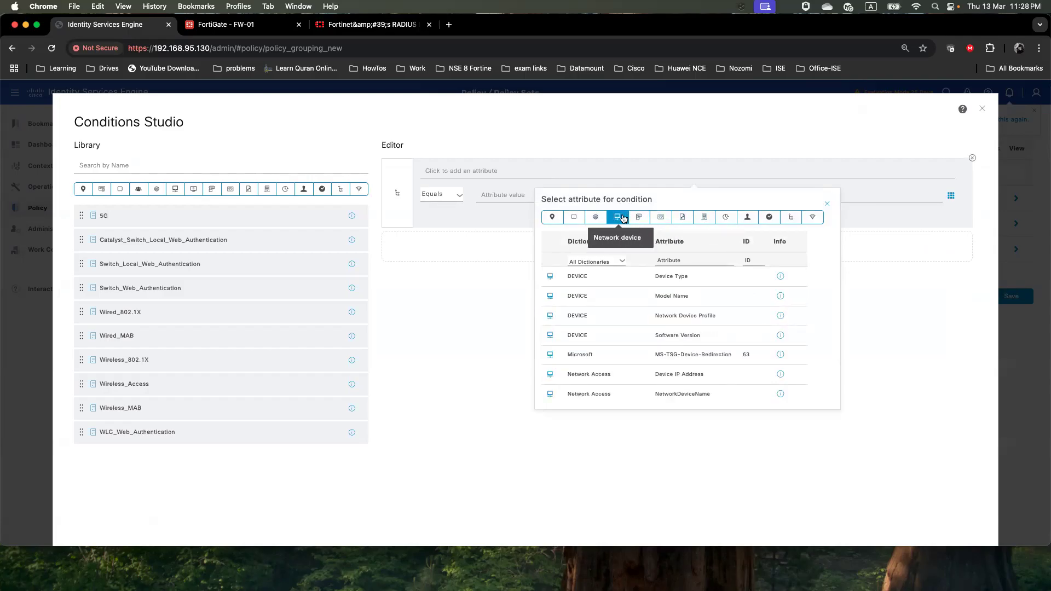
scroll(621, 354, down, 3)
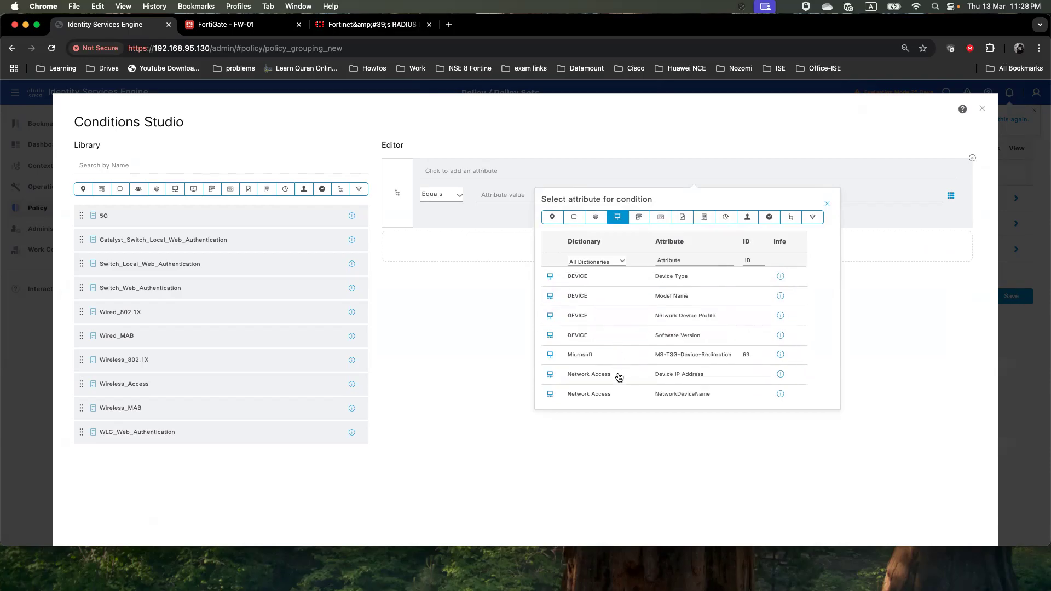
click(620, 375)
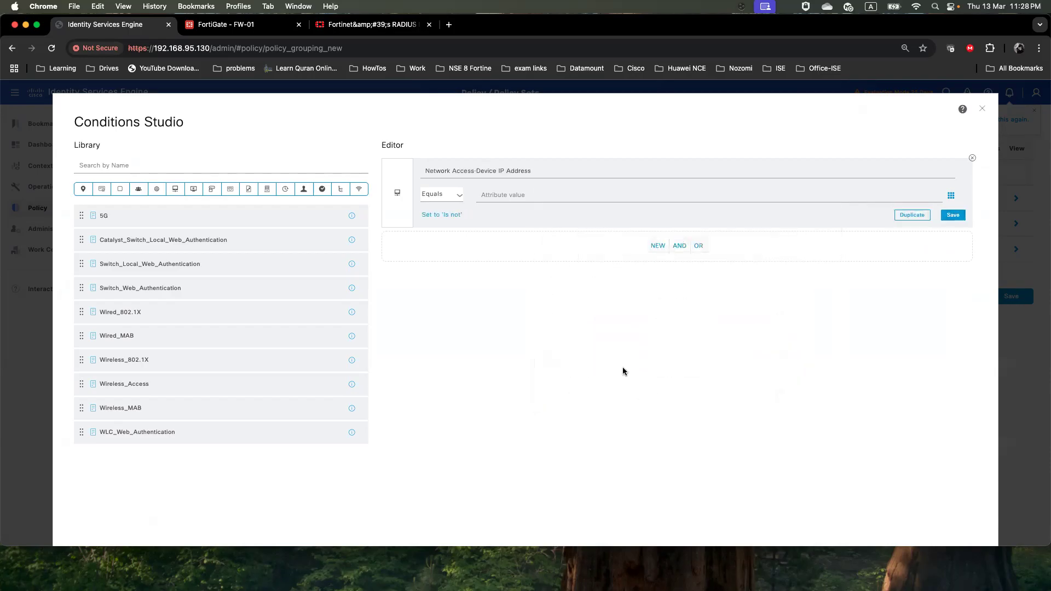
click(544, 192)
text(192.168.)
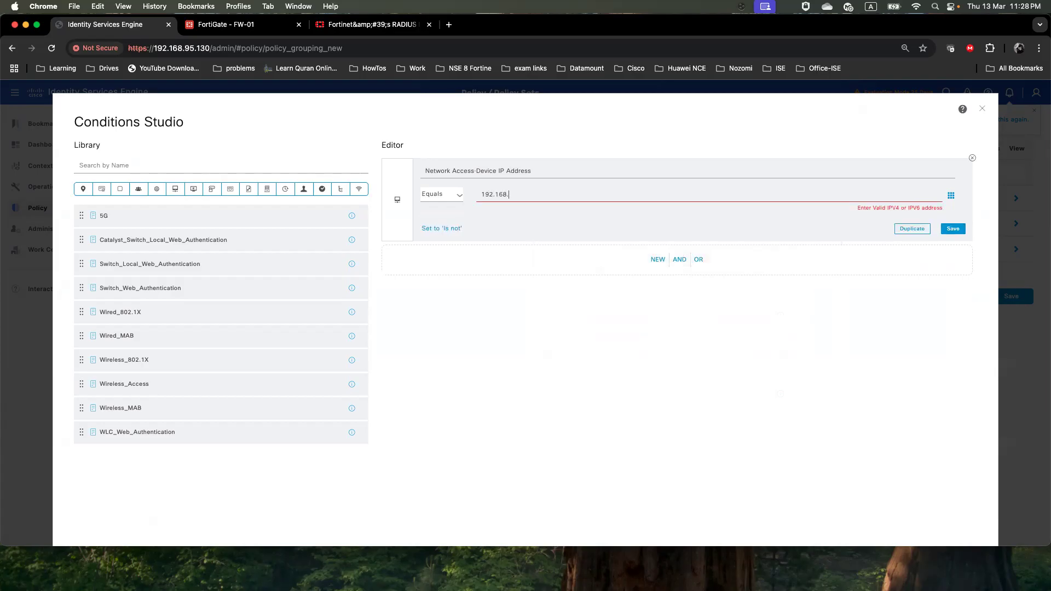
text(195.1)
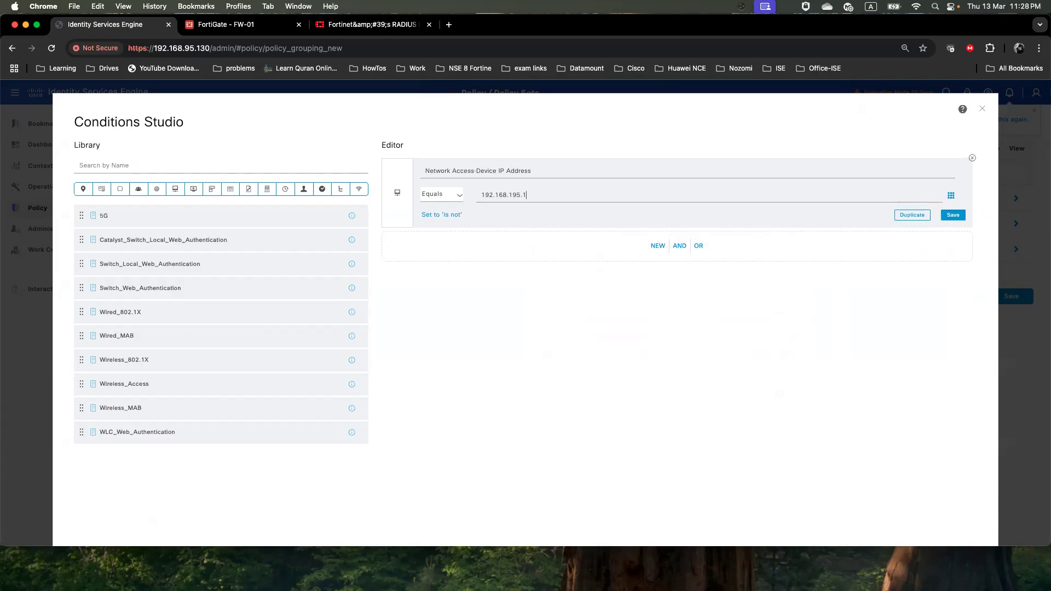
click(950, 503)
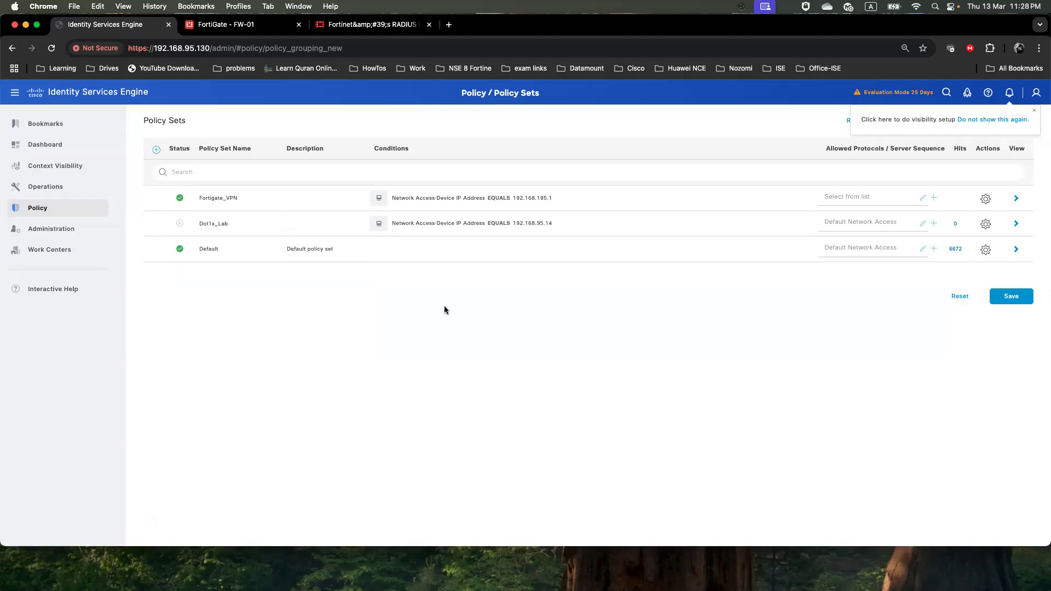
Set Fortigate_VPN's allowed protocols to Default Network Access and save the policy set
click(850, 202)
click(865, 261)
click(1005, 299)
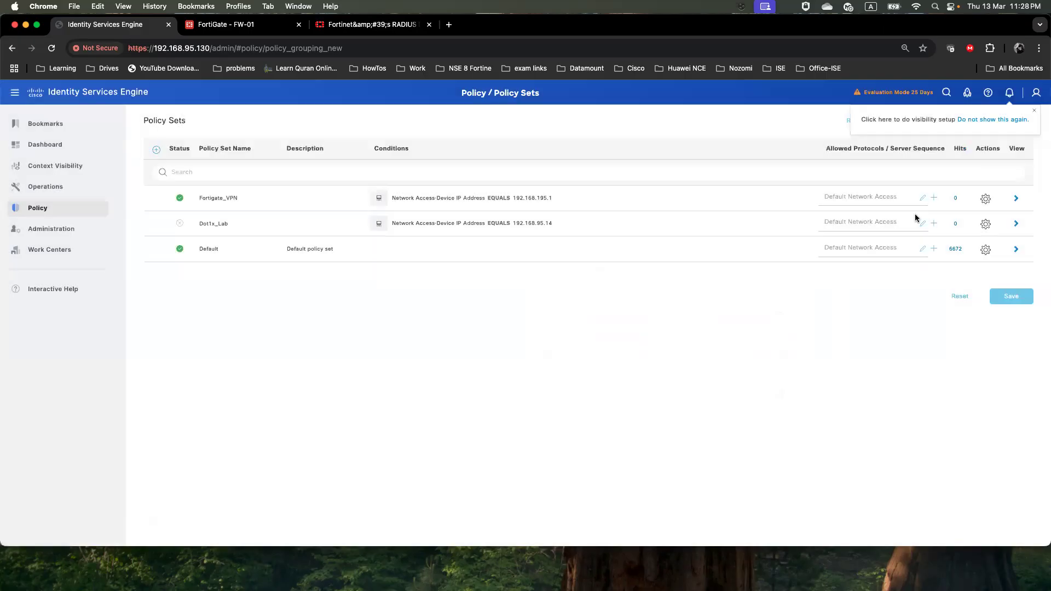
Inside Fortigate_VPN, add an authentication rule named Fortigate_VPN_Auth
click(1016, 199)
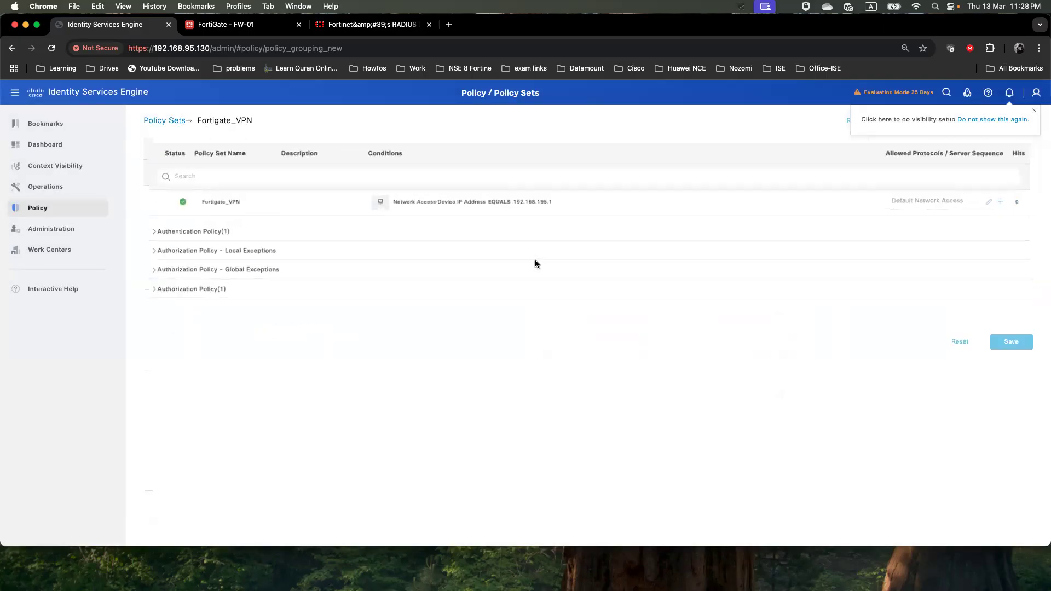
click(153, 232)
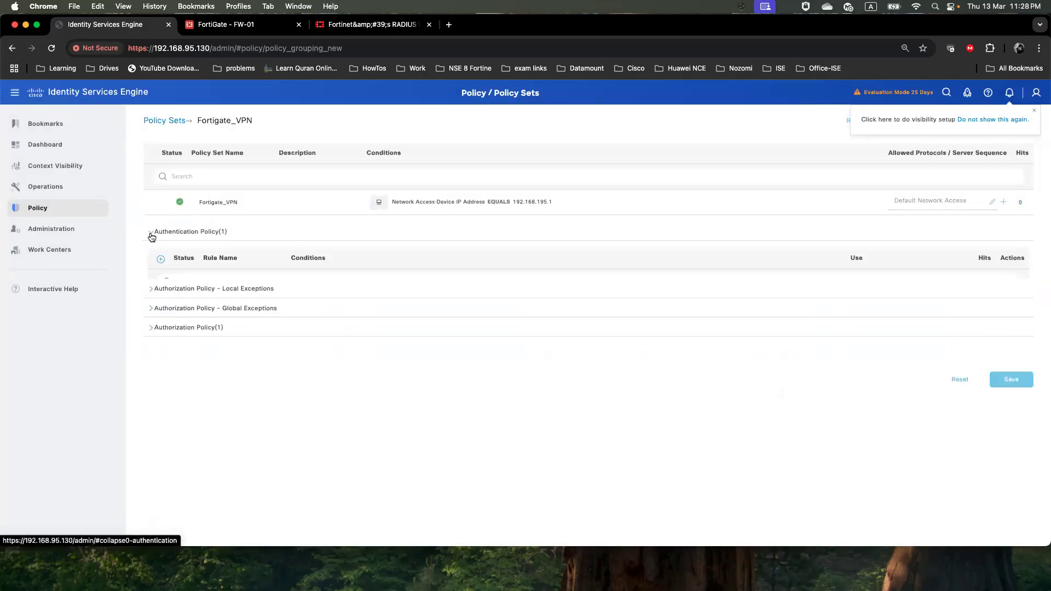
click(161, 259)
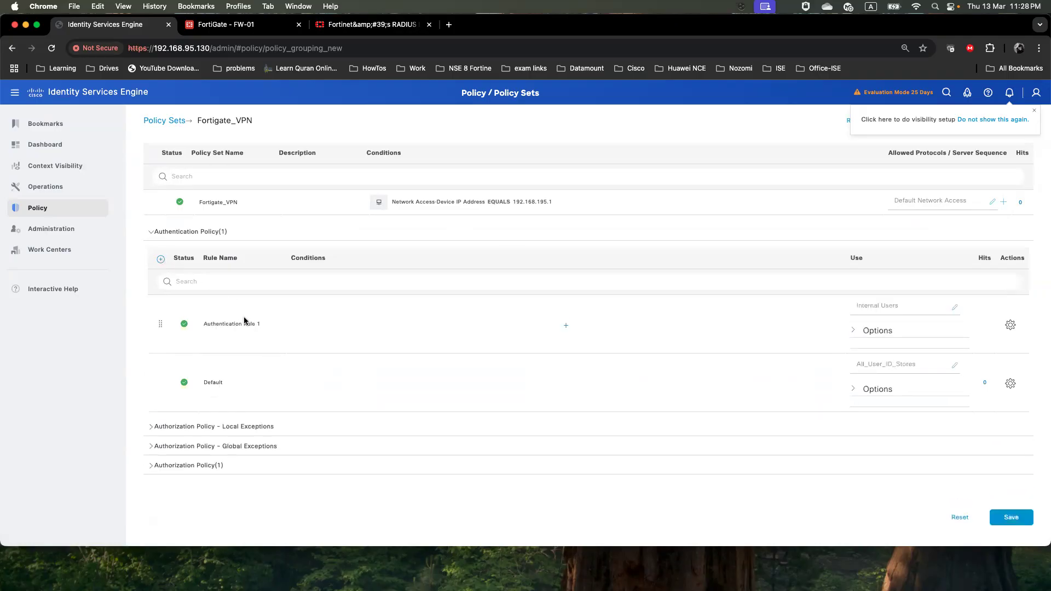
drag(266, 325, 209, 322)
text(FOr)
Give Fortigate_VPN_Auth the condition DEVICE Device Type Equals All Device Types#Fortinet
click(561, 327)
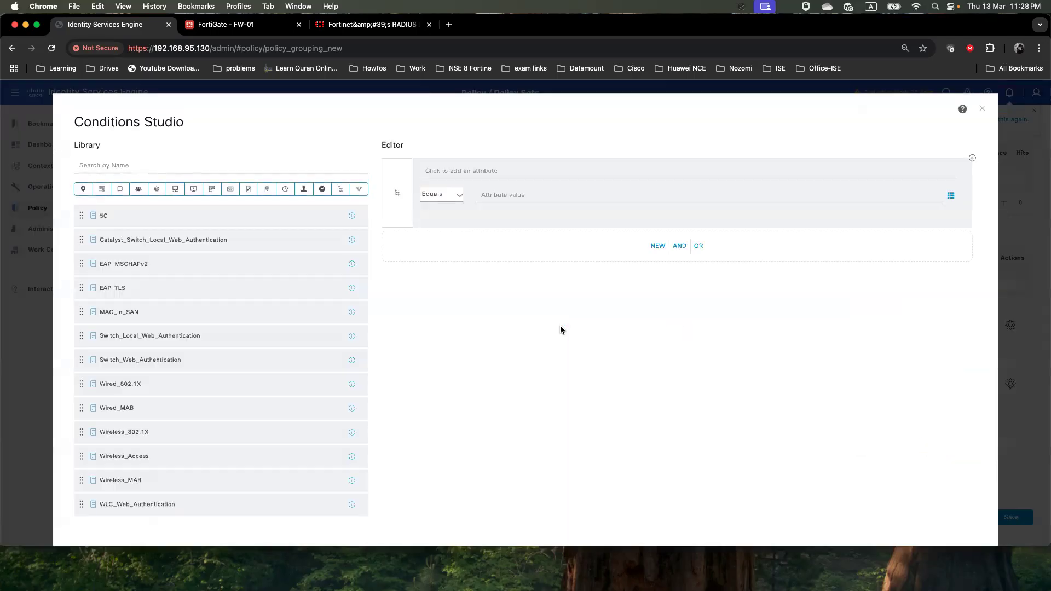
click(525, 174)
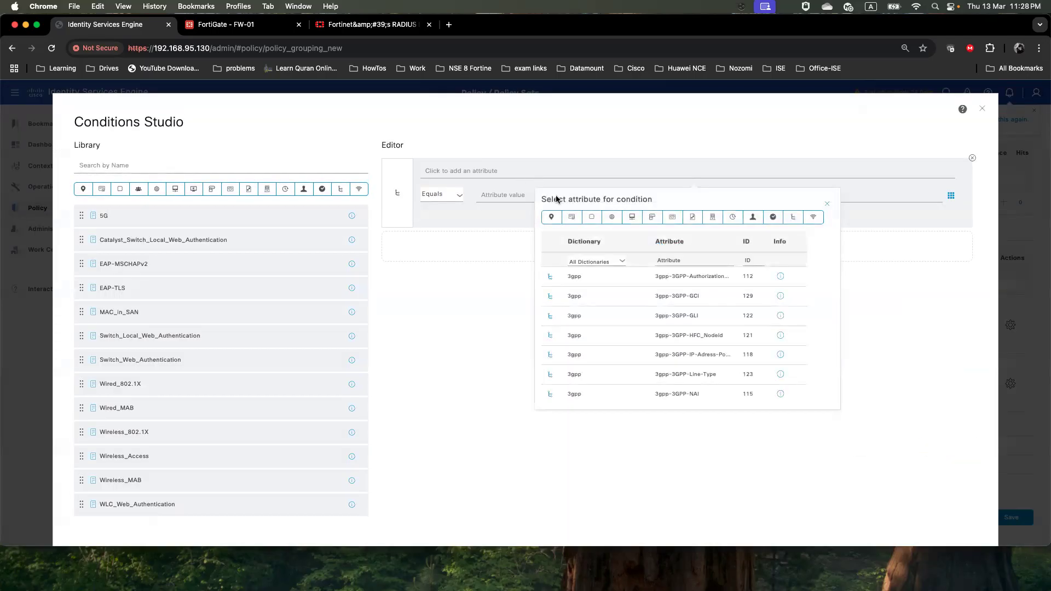
click(633, 218)
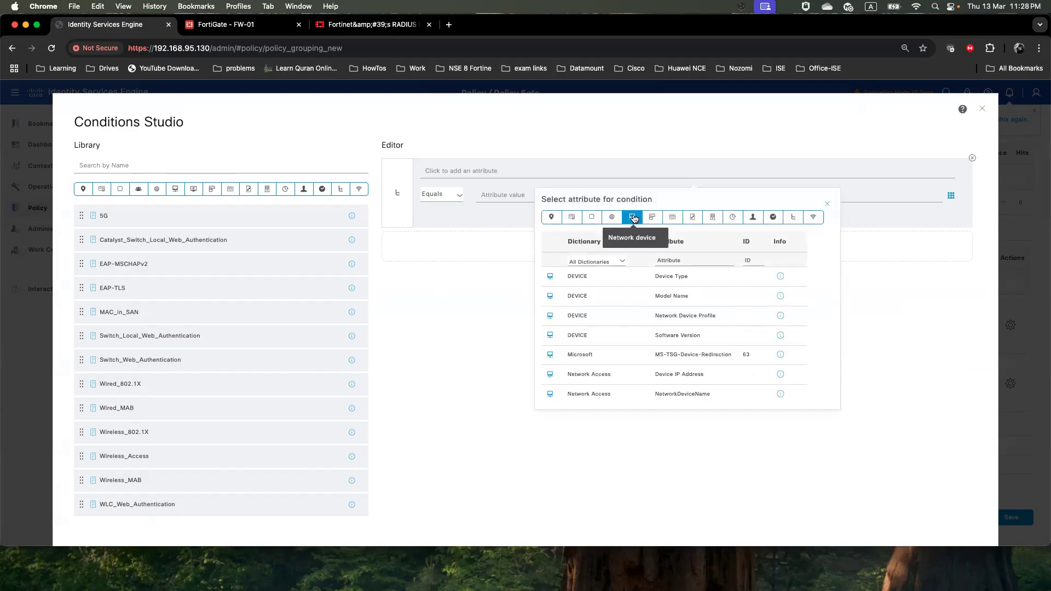
click(614, 282)
click(580, 199)
click(549, 268)
scroll(792, 429, down, 2)
click(950, 503)
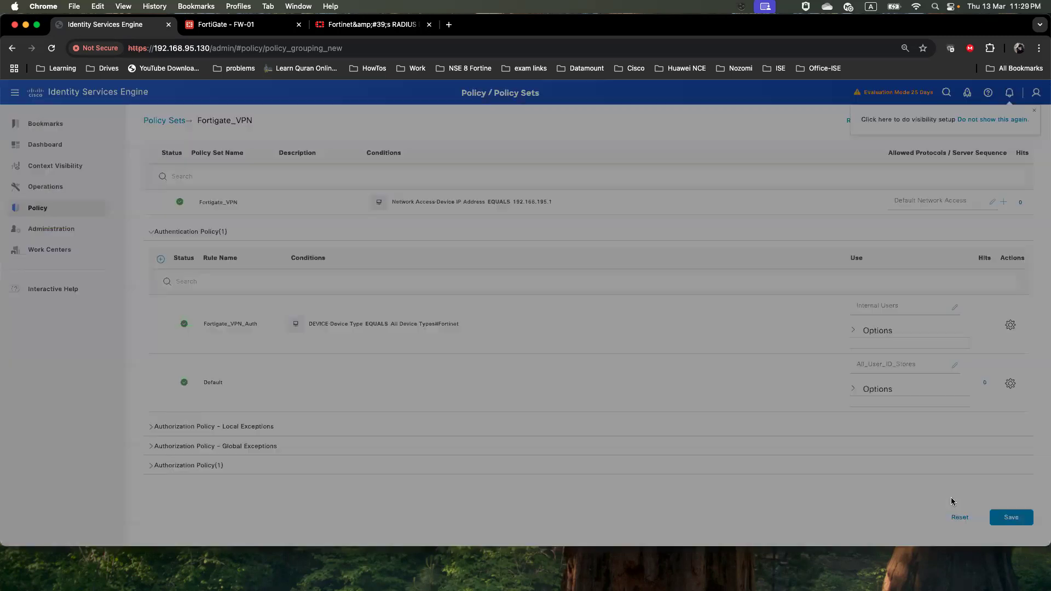
Keep Internal Users as the identity source and save the authentication rule
click(886, 310)
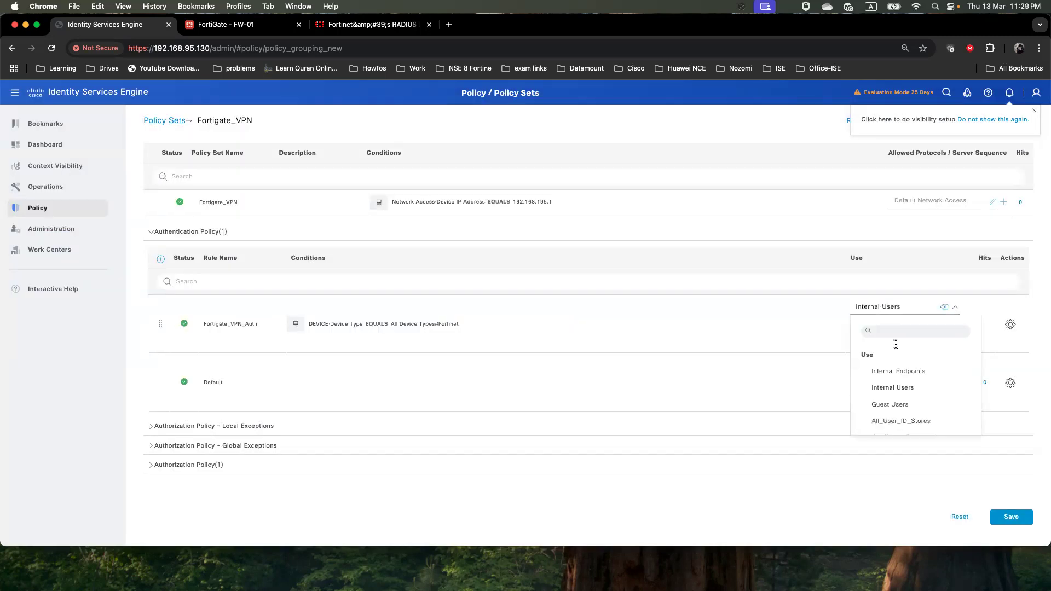
click(907, 396)
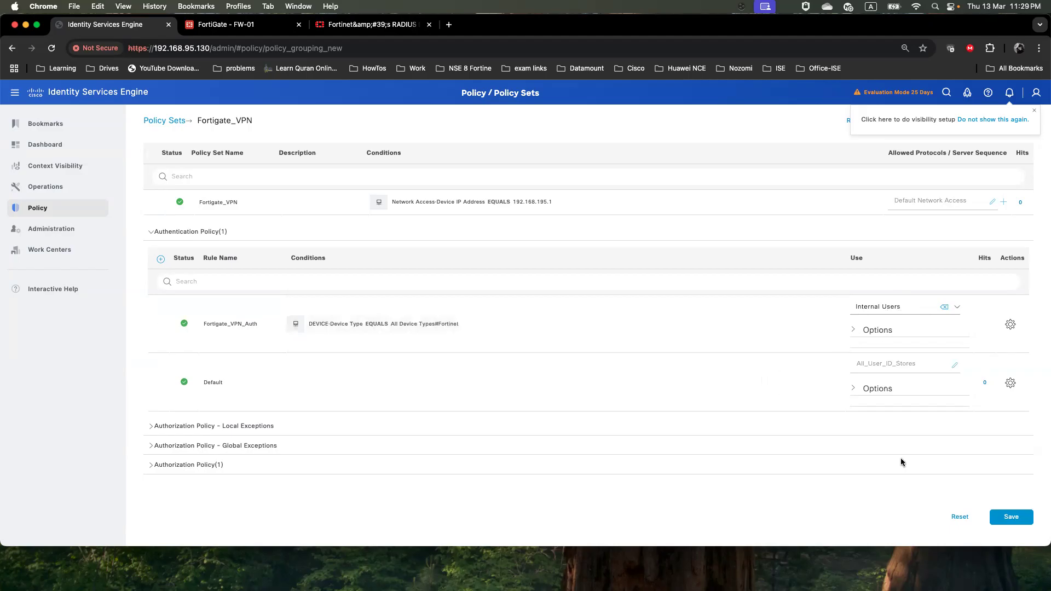
click(1003, 518)
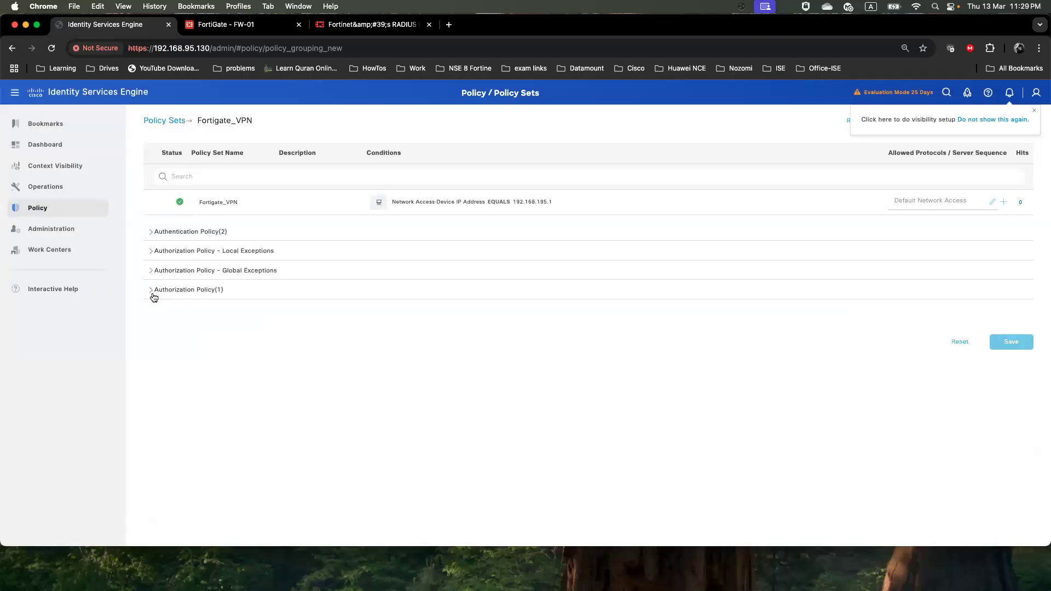
Insert a new authorization rule and name it with the VPN_Admin_Group name copied from the notes
click(151, 290)
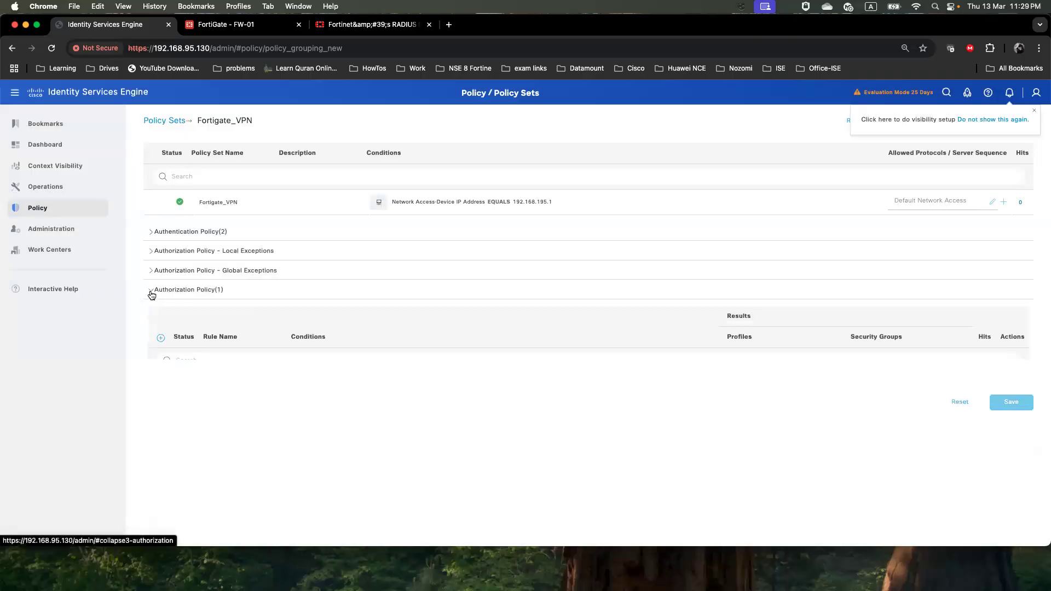
click(161, 338)
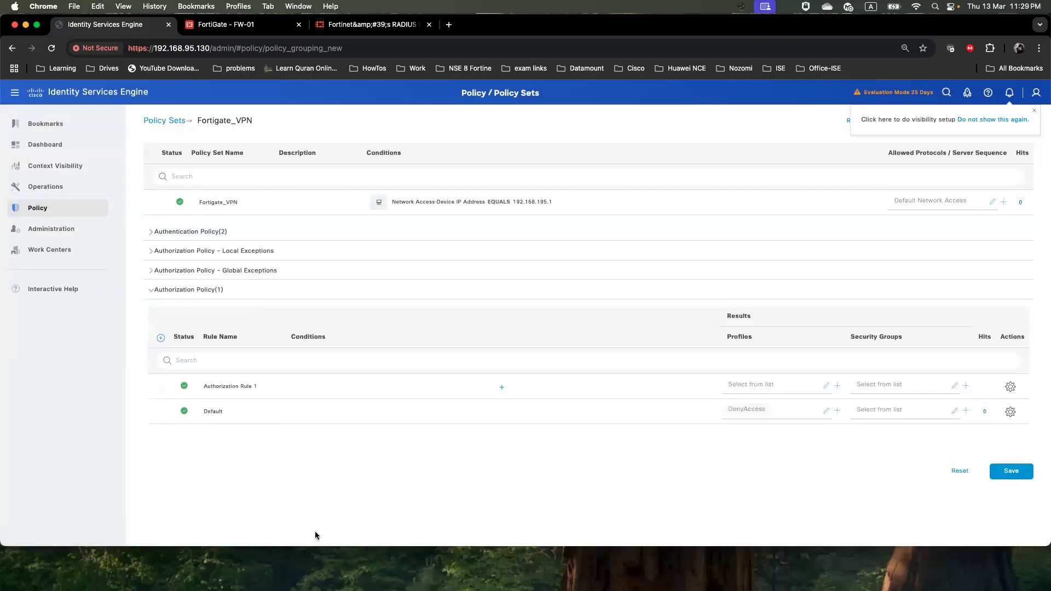
key(super+Tab)
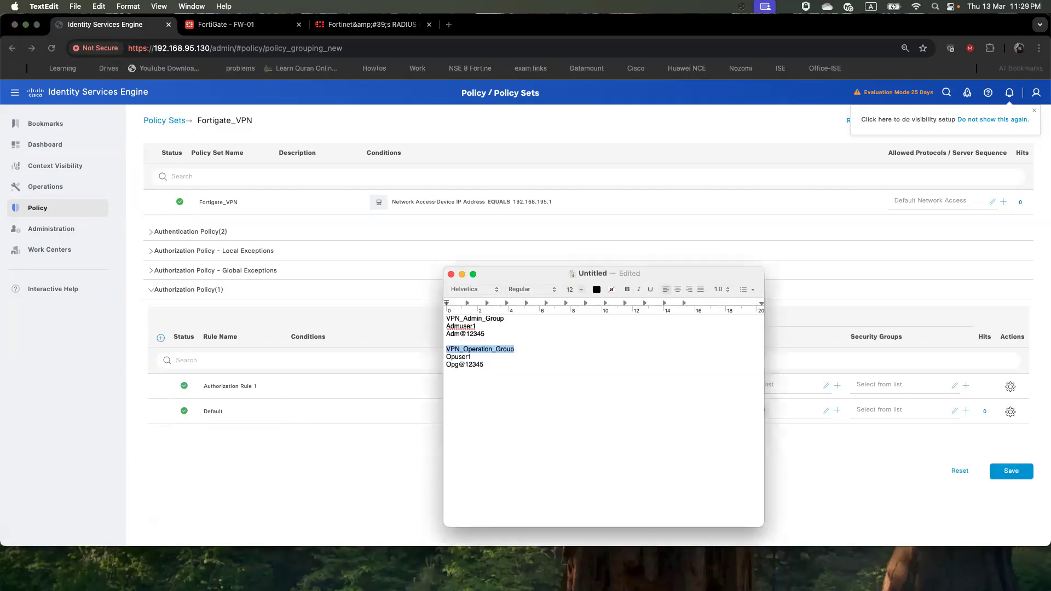
drag(512, 326, 465, 319)
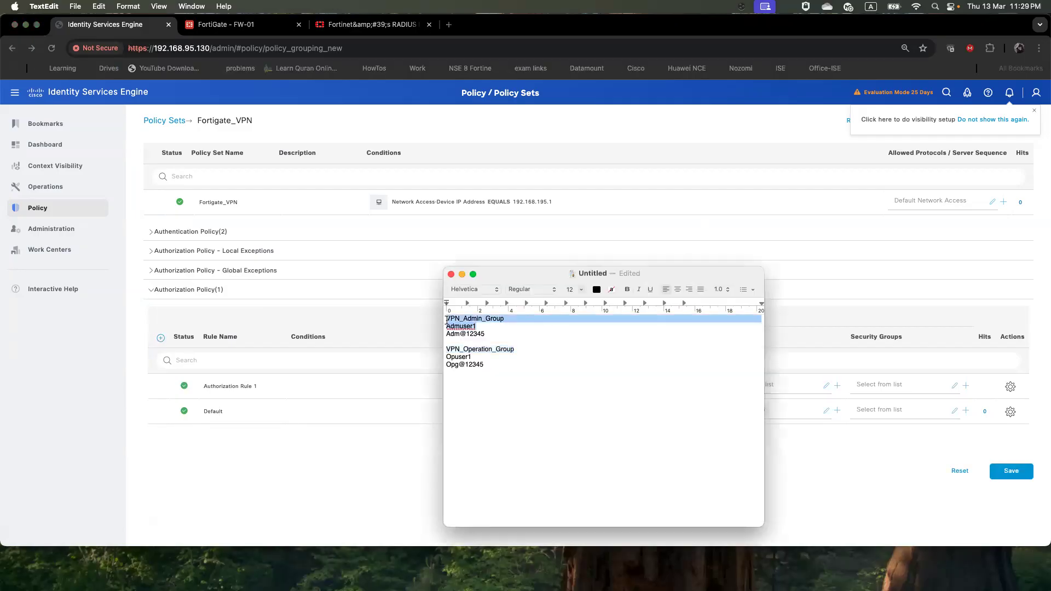
double_click(458, 320)
right_click(502, 317)
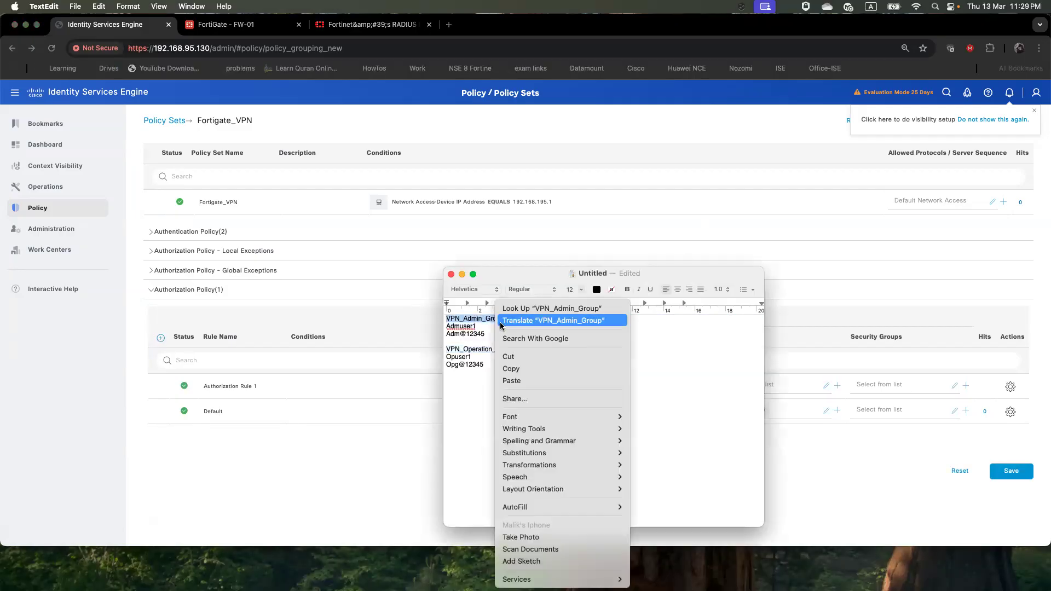
click(520, 370)
click(428, 426)
drag(258, 386, 212, 386)
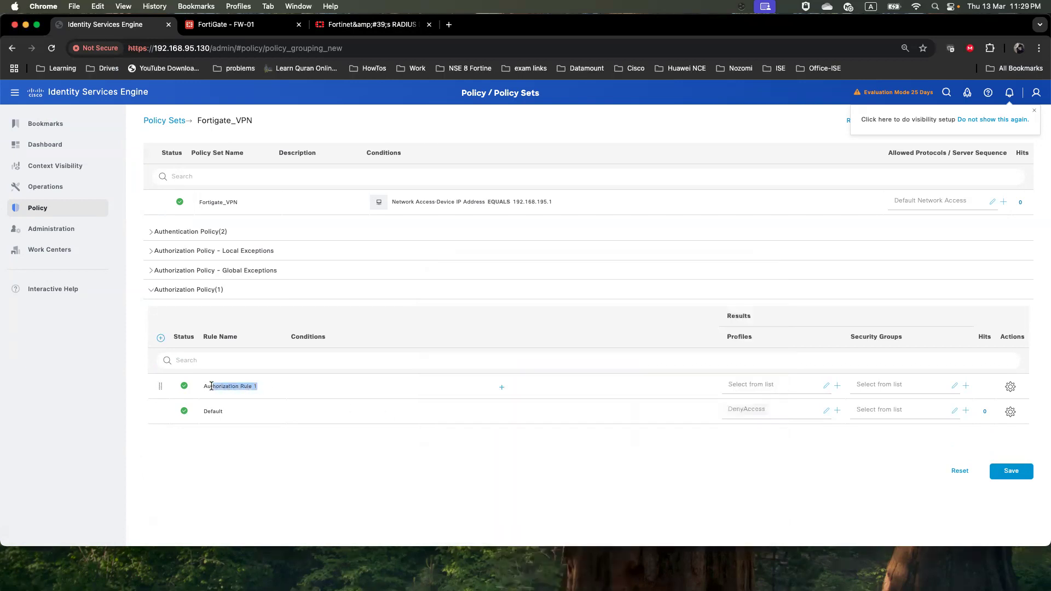
key(super+v)
Give the admin rule the condition IdentityGroup Name equals VPN_Admin_Group
click(502, 387)
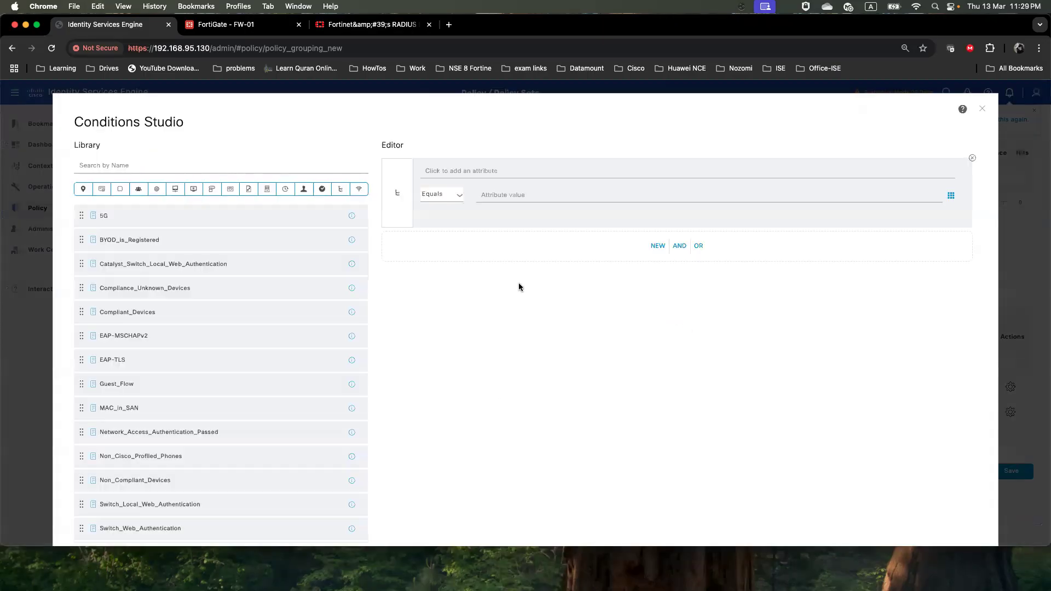
click(531, 179)
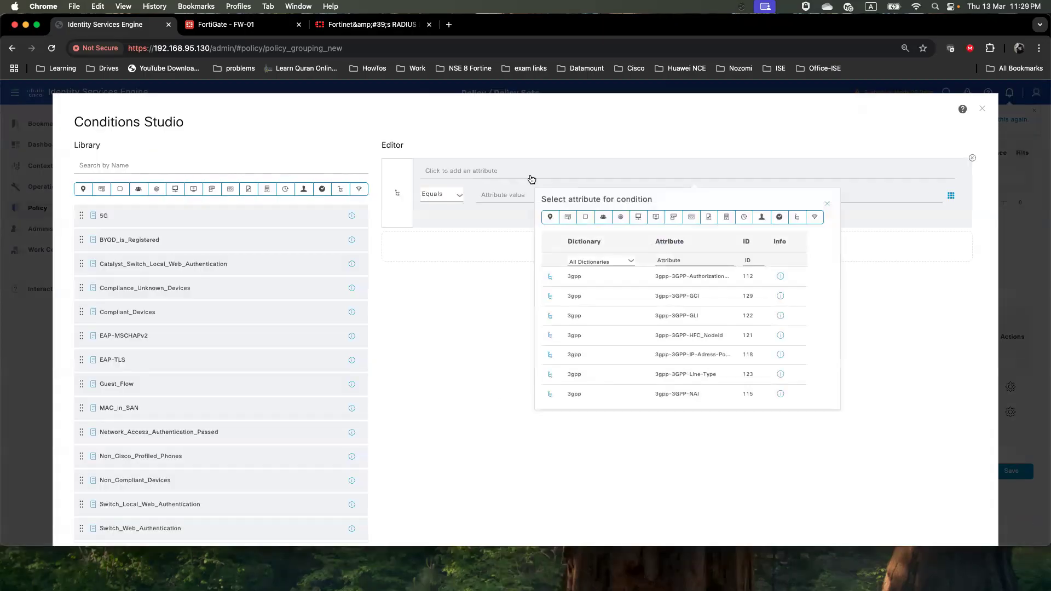
click(604, 219)
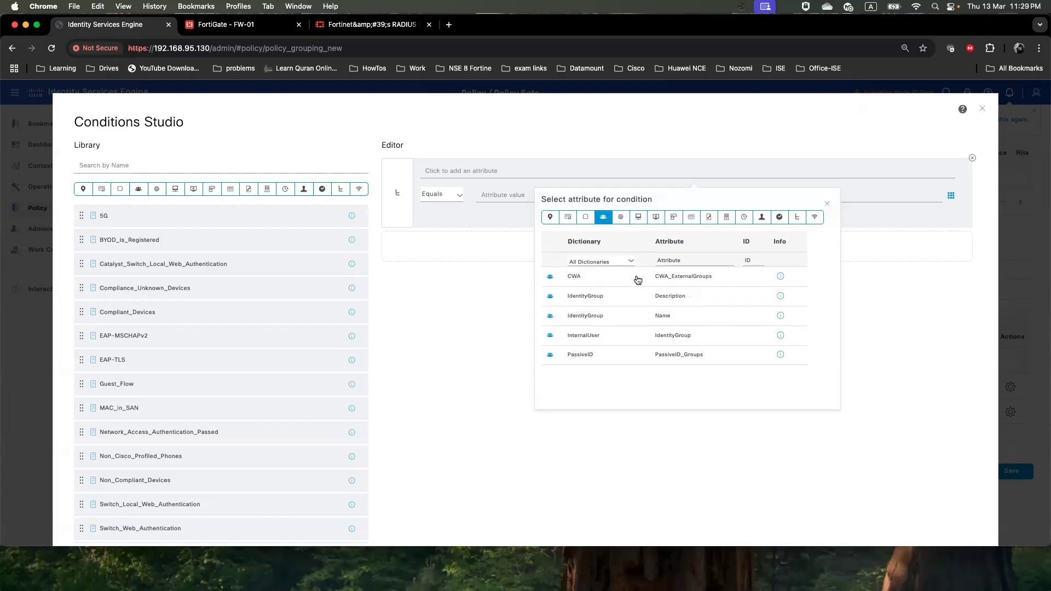
click(614, 322)
click(615, 196)
scroll(603, 281, down, 5)
scroll(603, 280, down, 10)
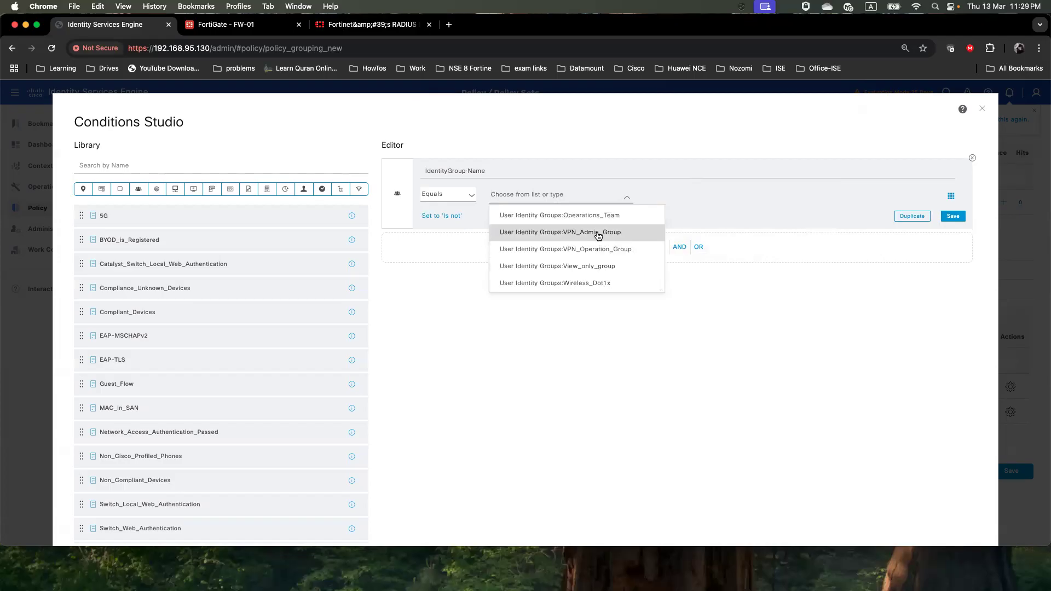
click(601, 233)
scroll(708, 379, down, 3)
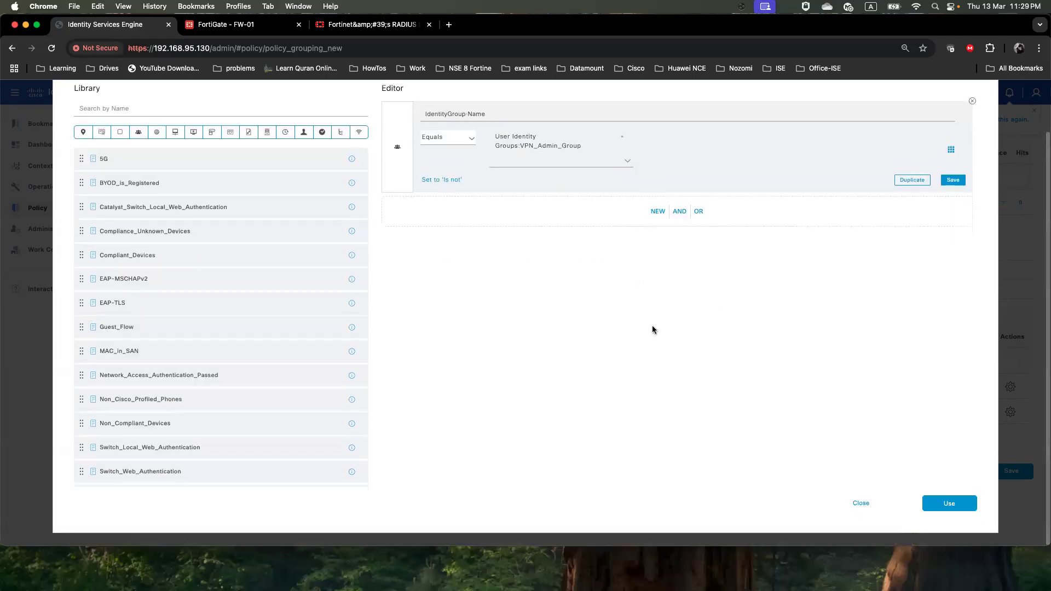
scroll(570, 279, up, 3)
Add an AND condition requiring Device Type equals Fortinet and apply the combined conditions
click(657, 268)
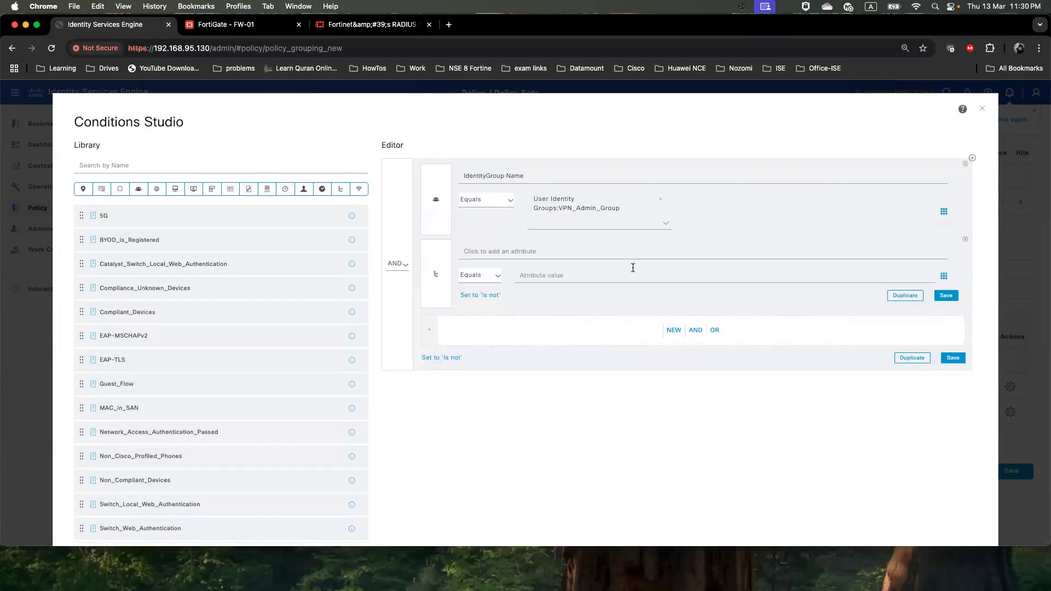
click(536, 253)
click(655, 298)
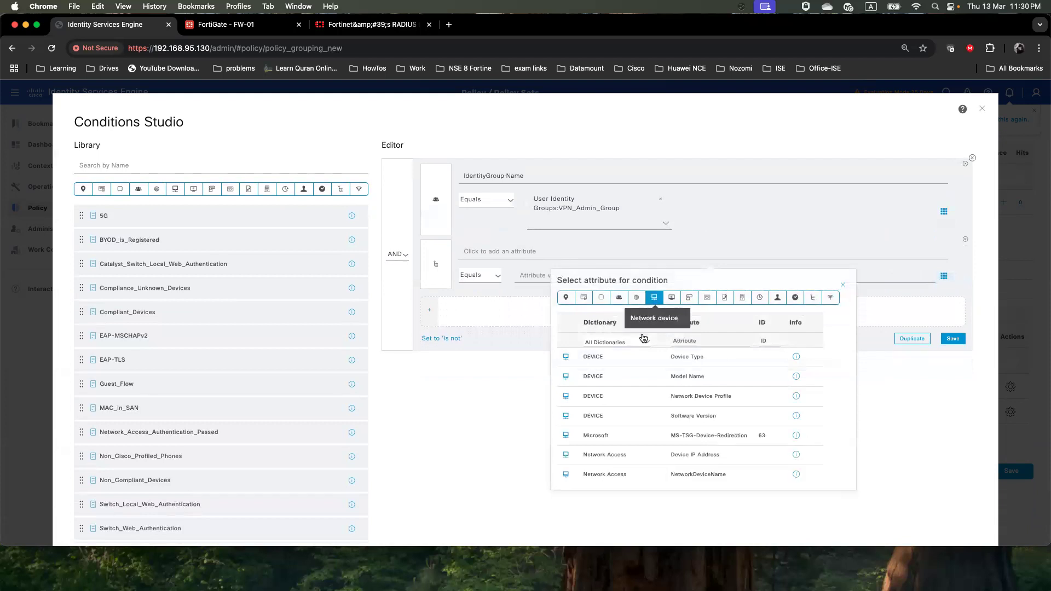
click(623, 361)
click(611, 279)
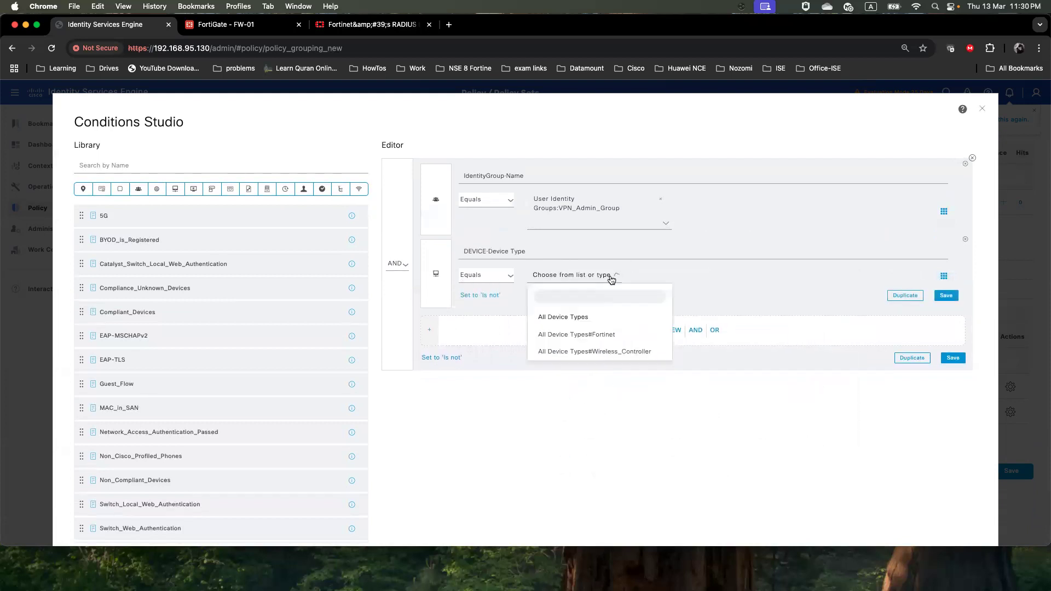
click(583, 335)
scroll(662, 406, down, 2)
click(946, 501)
Assign VPN_Admin_Group_Profile to the admin rule and save it
click(826, 393)
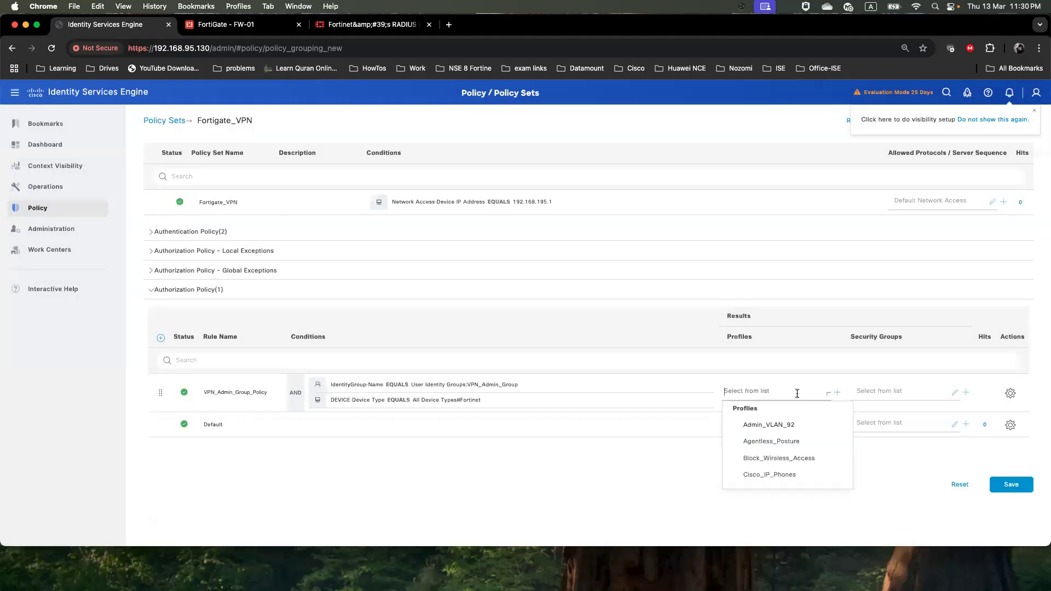
scroll(787, 443, down, 10)
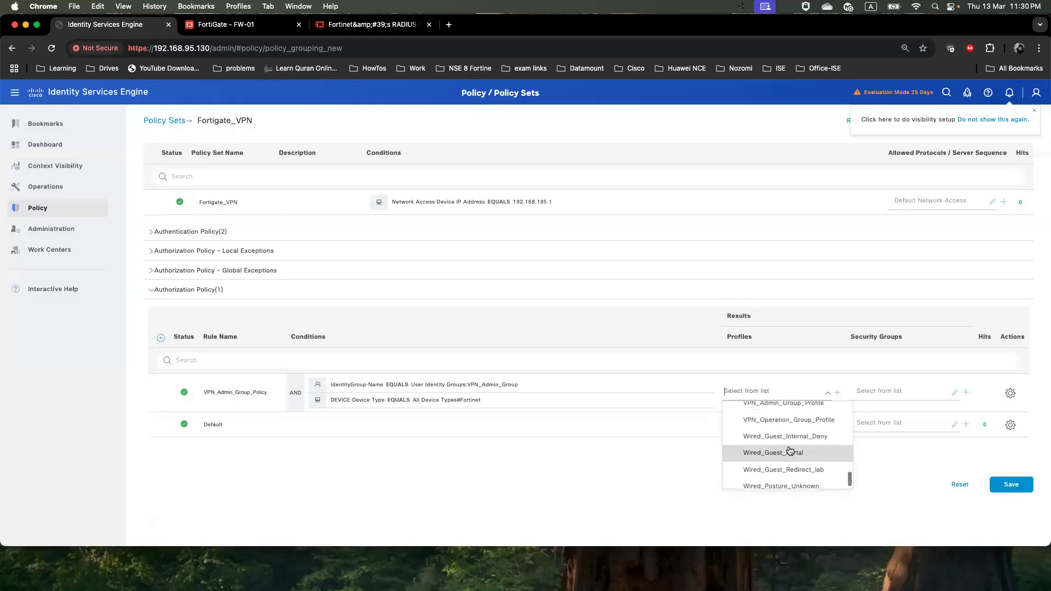
scroll(790, 459, up, 1)
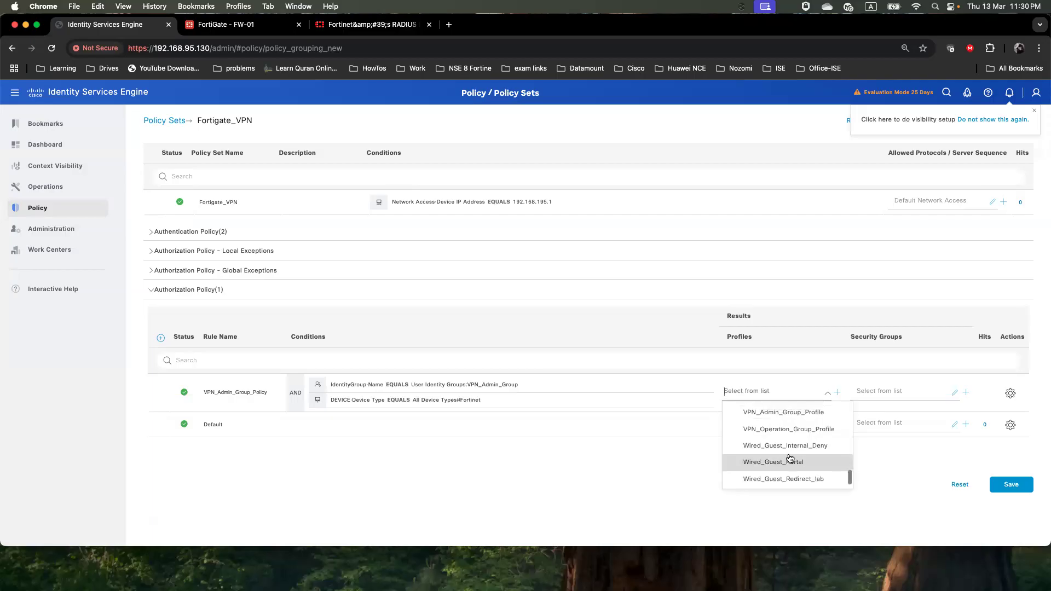
click(789, 415)
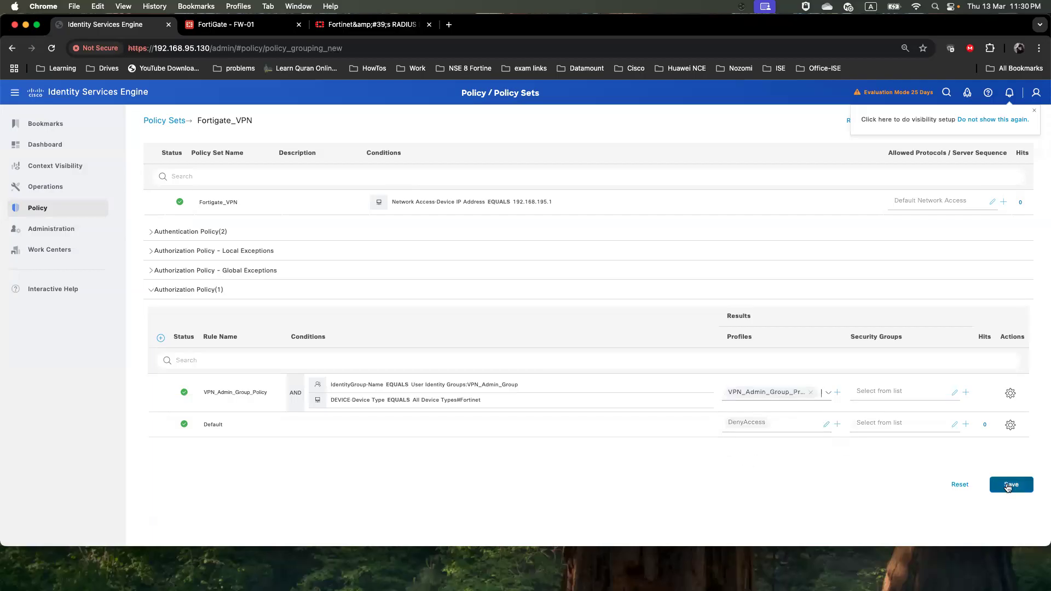
click(1007, 485)
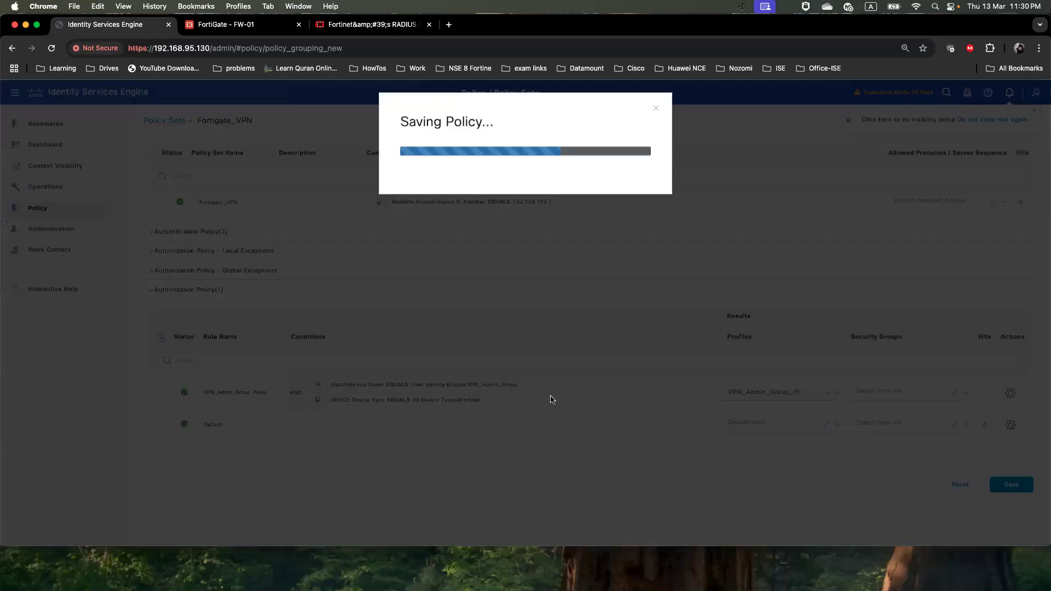
key(super+Tab)
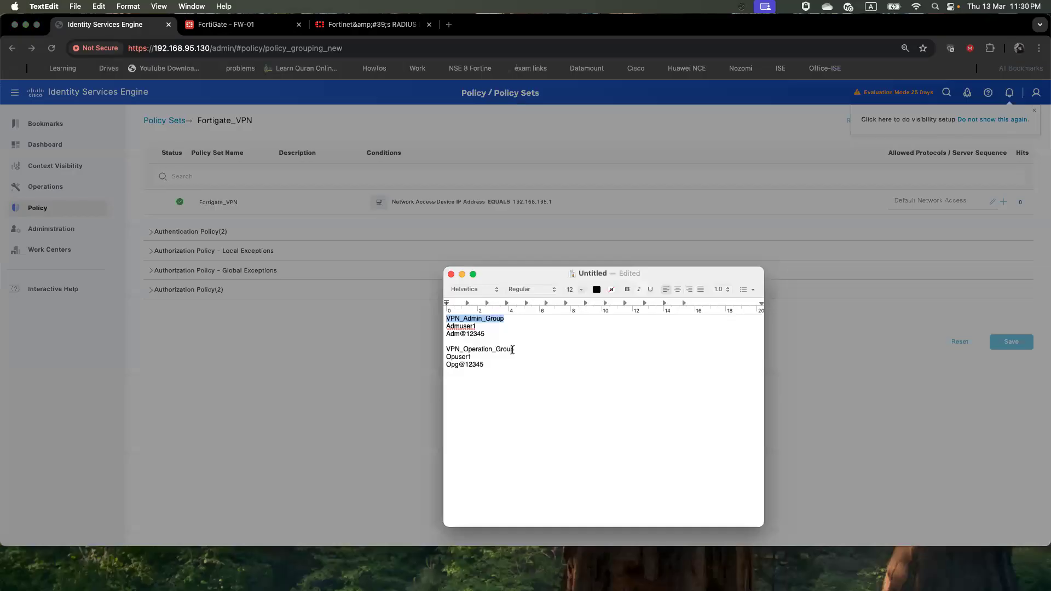
Insert a new authorization rule named with the VPN_Operation_Group name copied from the notes
drag(514, 349, 446, 348)
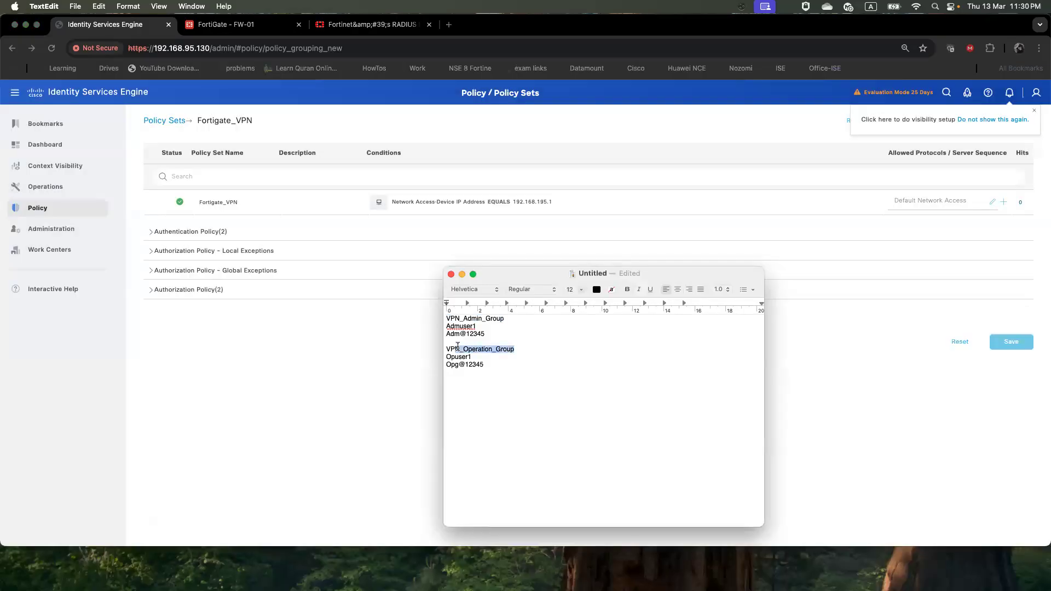
right_click(446, 346)
click(482, 368)
click(330, 371)
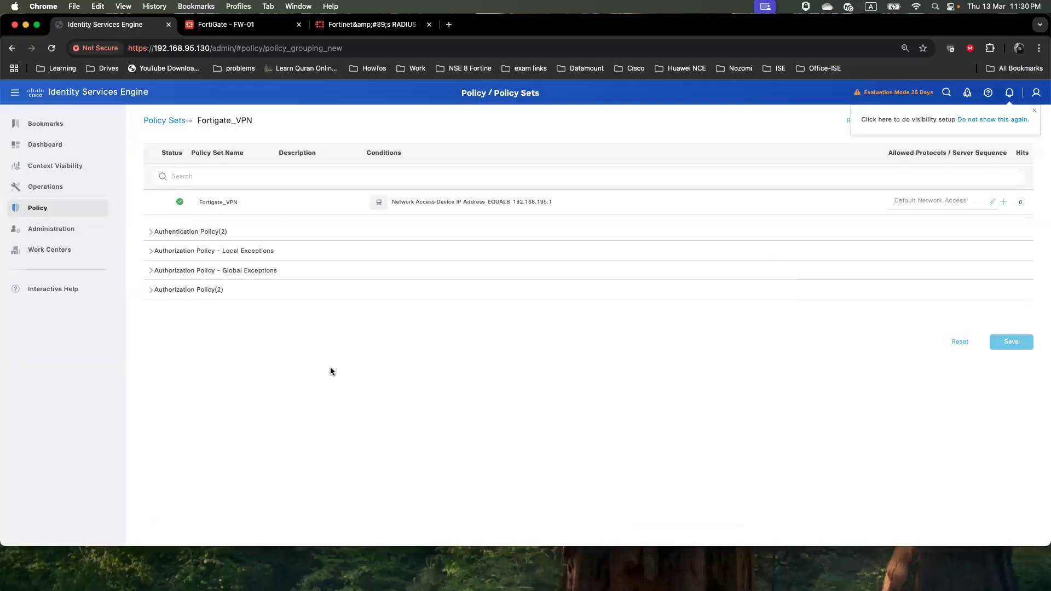
click(159, 290)
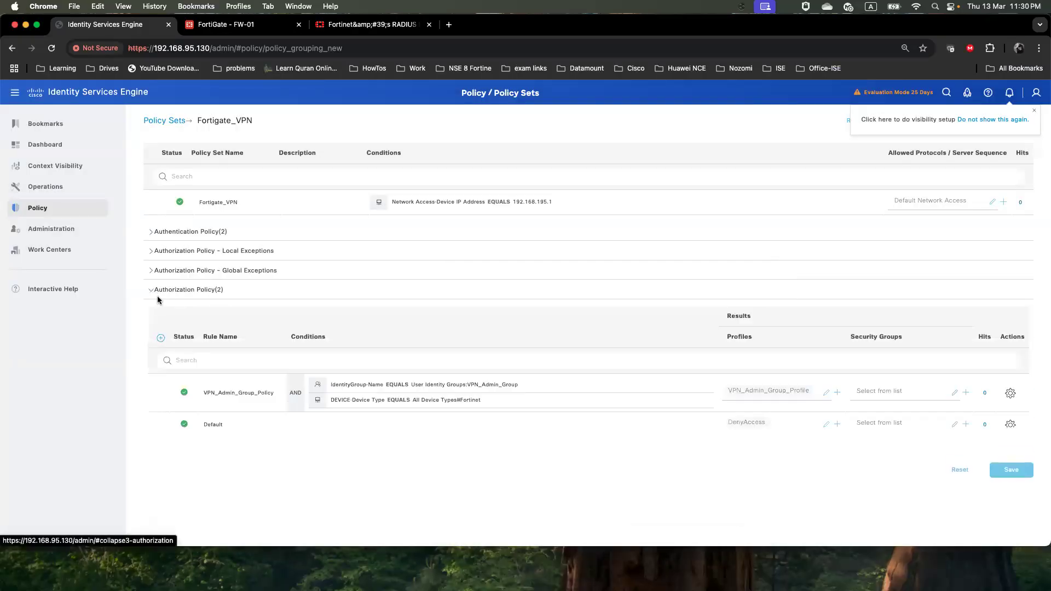
click(160, 338)
drag(256, 386, 191, 383)
key(super+v)
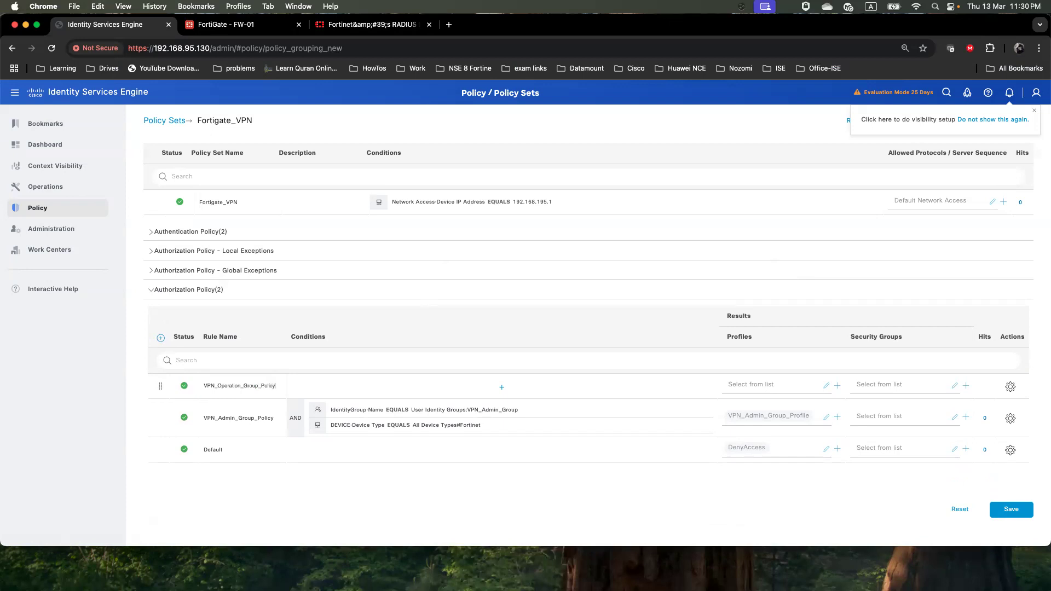
Set the new rule's condition to IdentityGroup Name equals VPN_Operation_Group
click(499, 390)
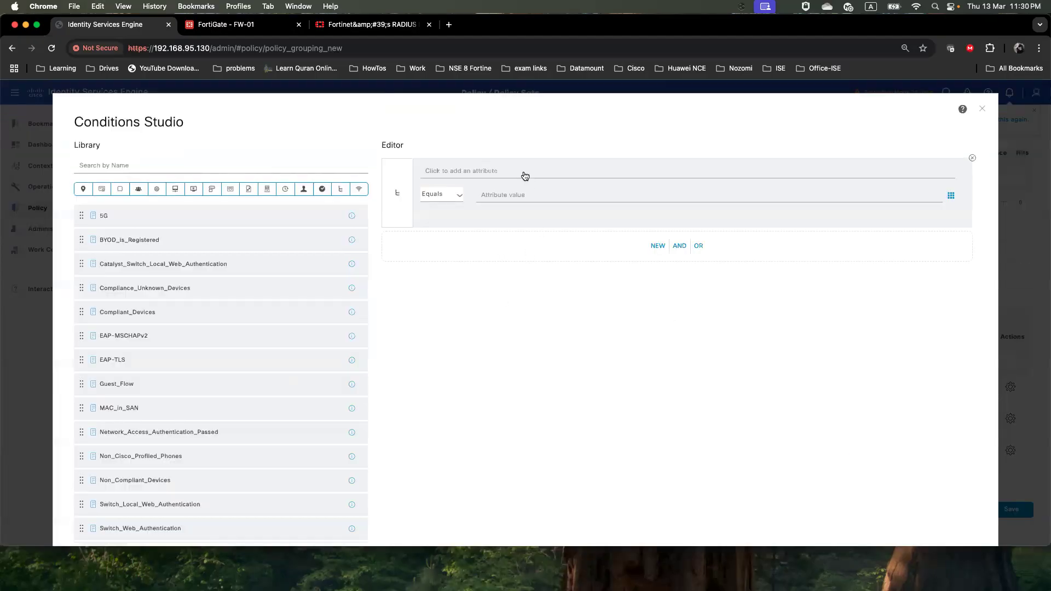
click(525, 174)
click(597, 219)
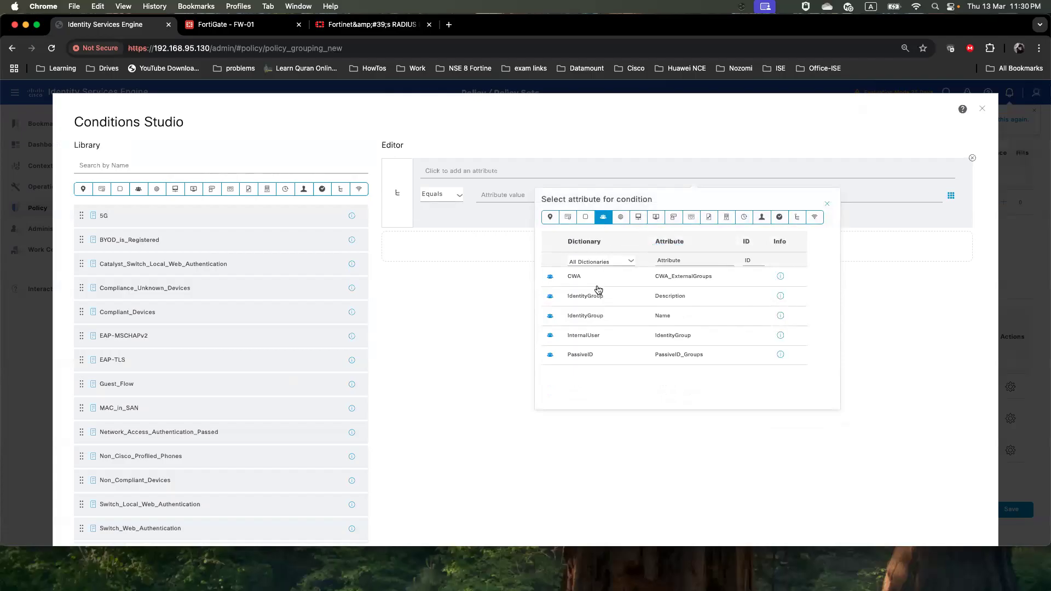
click(601, 321)
click(628, 198)
scroll(572, 278, down, 10)
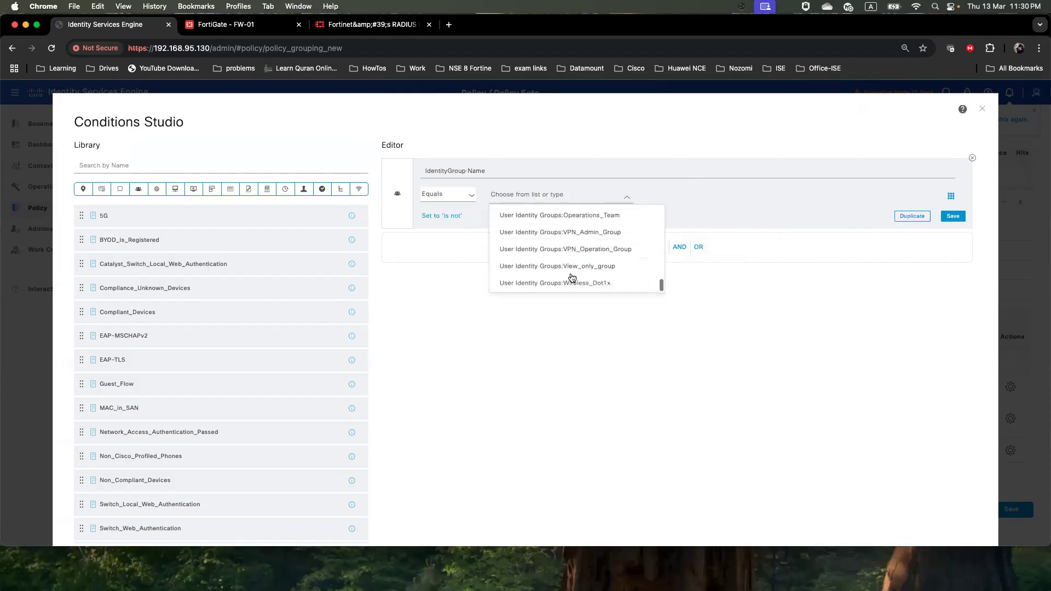
click(576, 253)
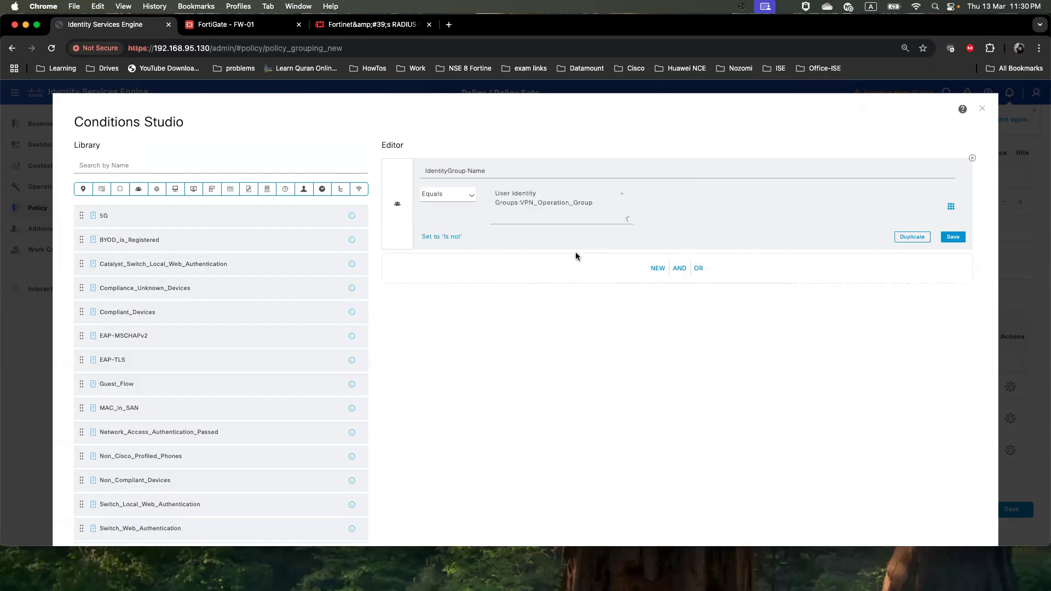
Add an AND condition for Device Type equals Fortinet and apply the conditions
click(656, 269)
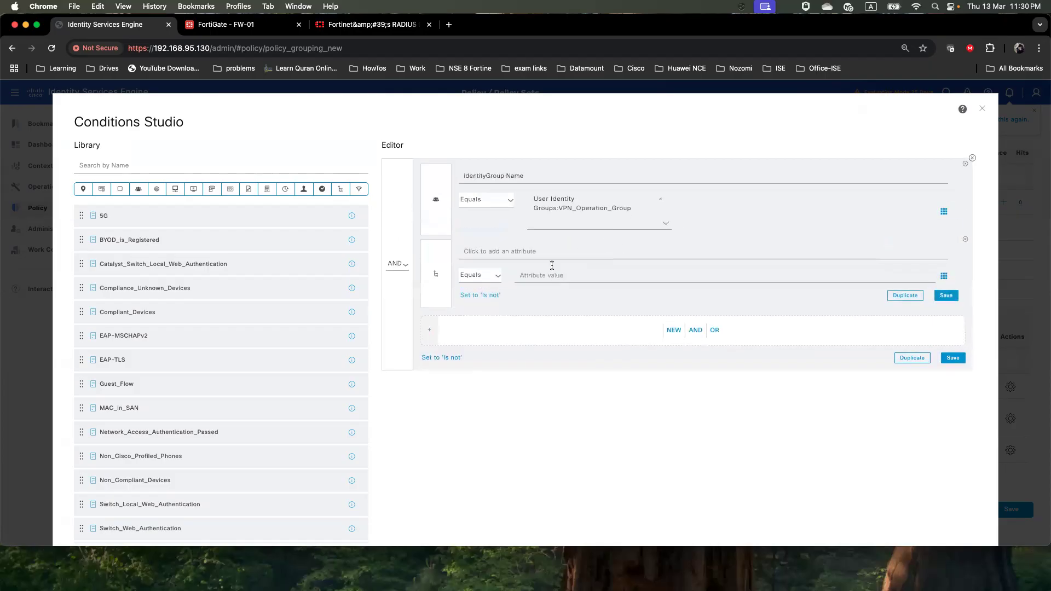
click(545, 252)
click(655, 298)
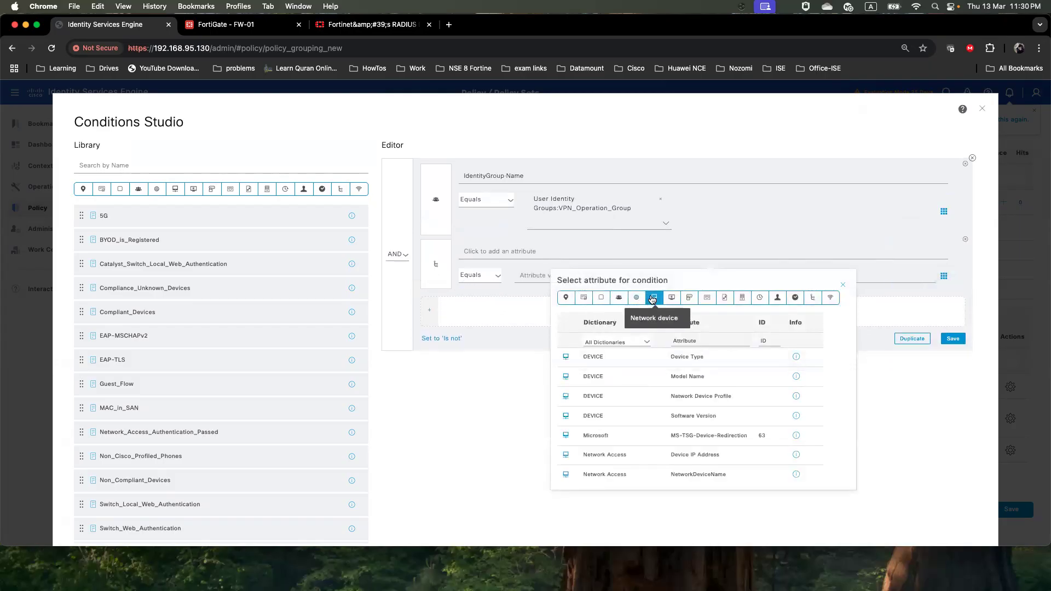
click(629, 363)
click(615, 277)
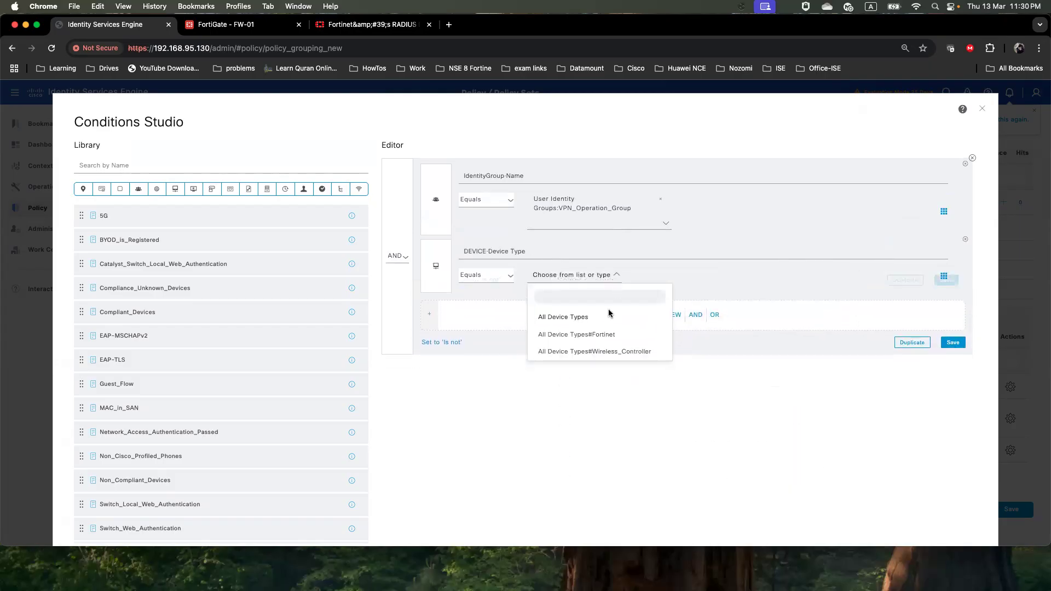
click(599, 331)
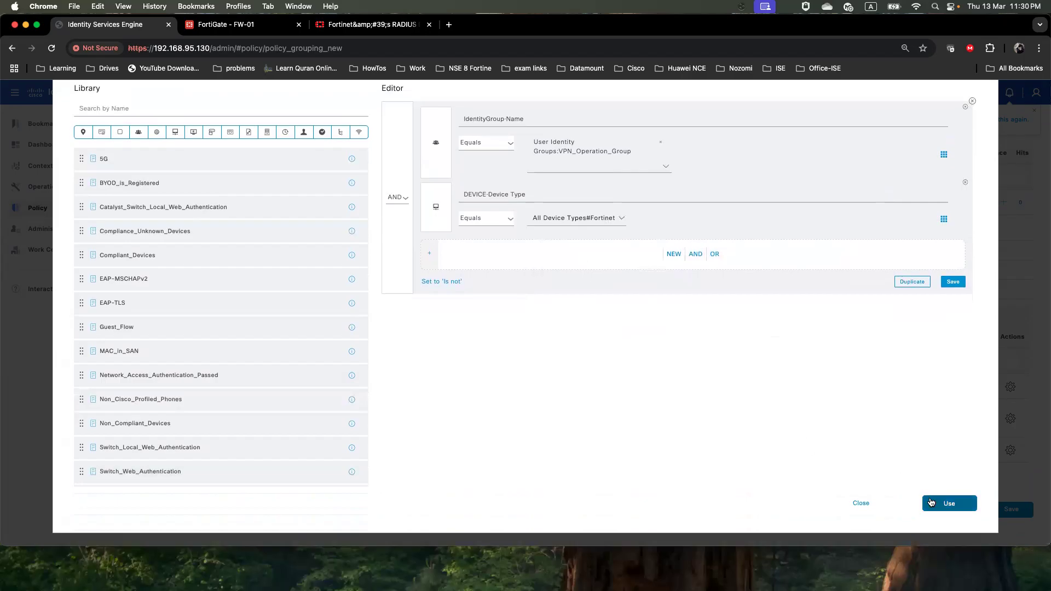
click(948, 502)
Assign VPN_Operation_Group_Profile, save the rule, and review the three authorization rules
click(769, 393)
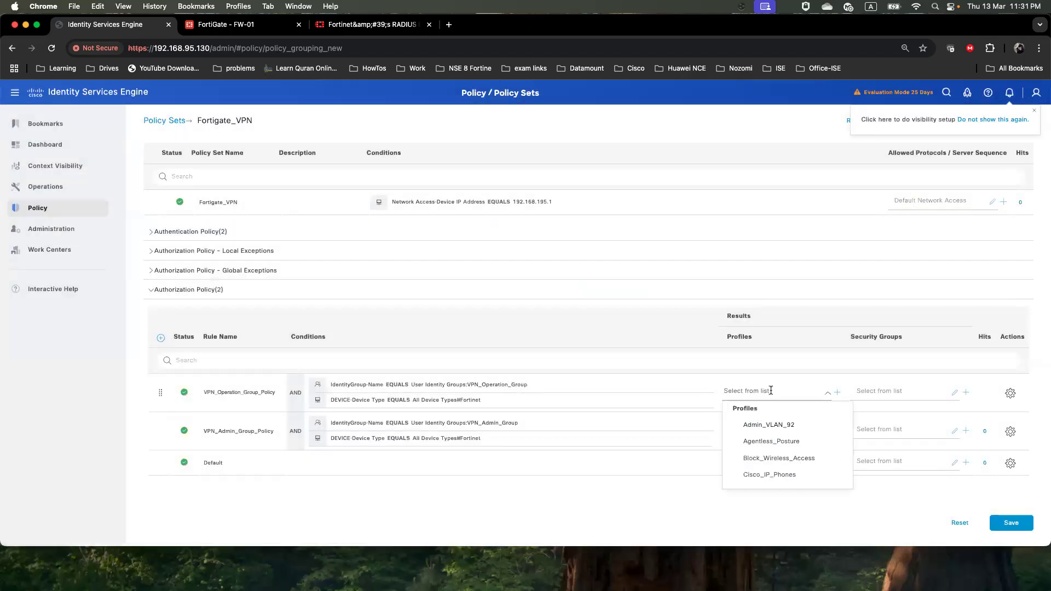
scroll(783, 459, down, 10)
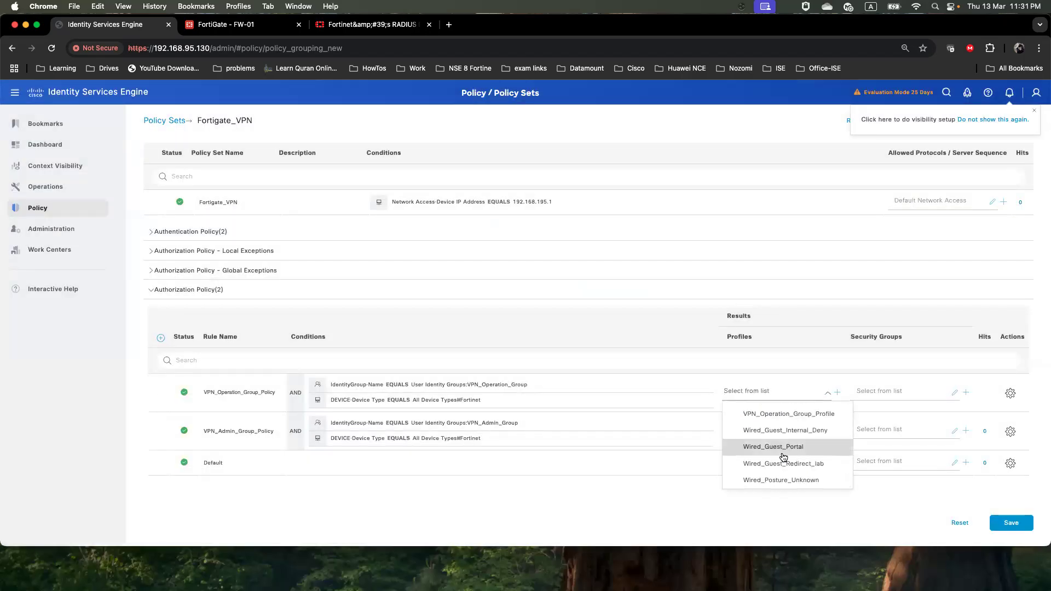
scroll(783, 459, up, 4)
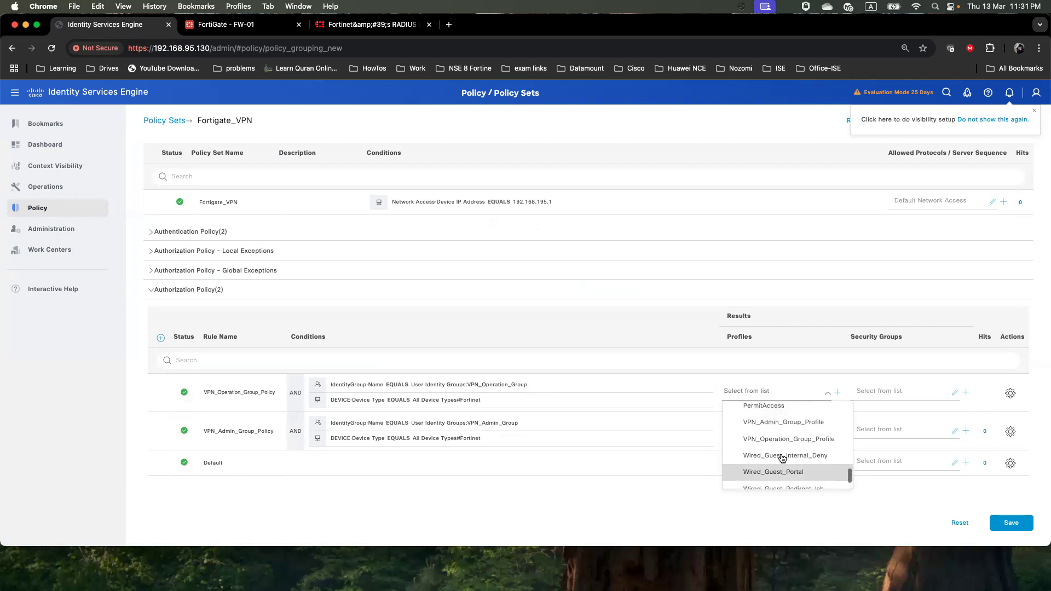
click(780, 456)
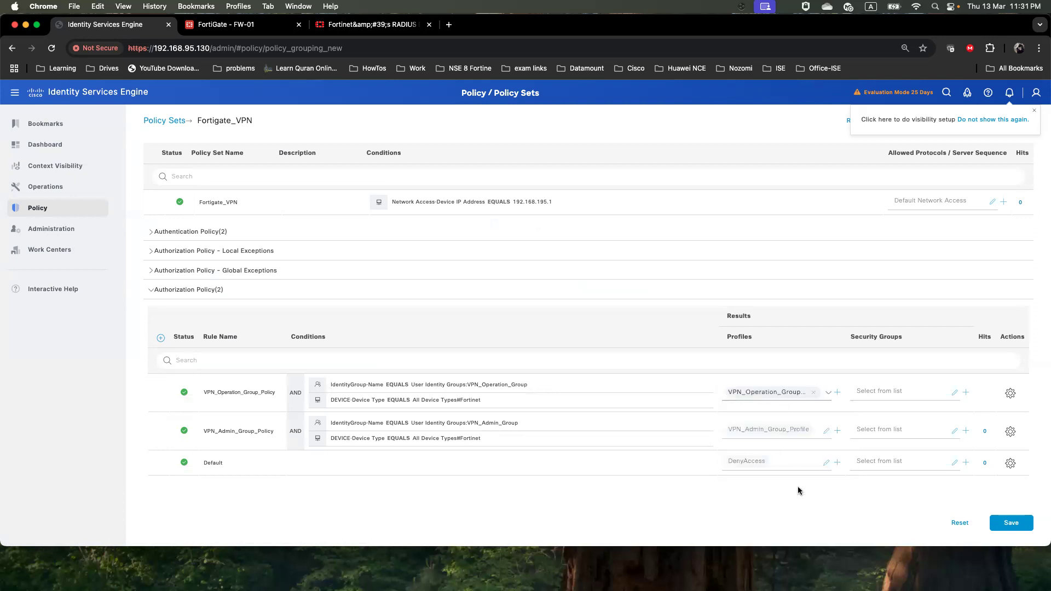
scroll(822, 493, down, 1)
click(1008, 510)
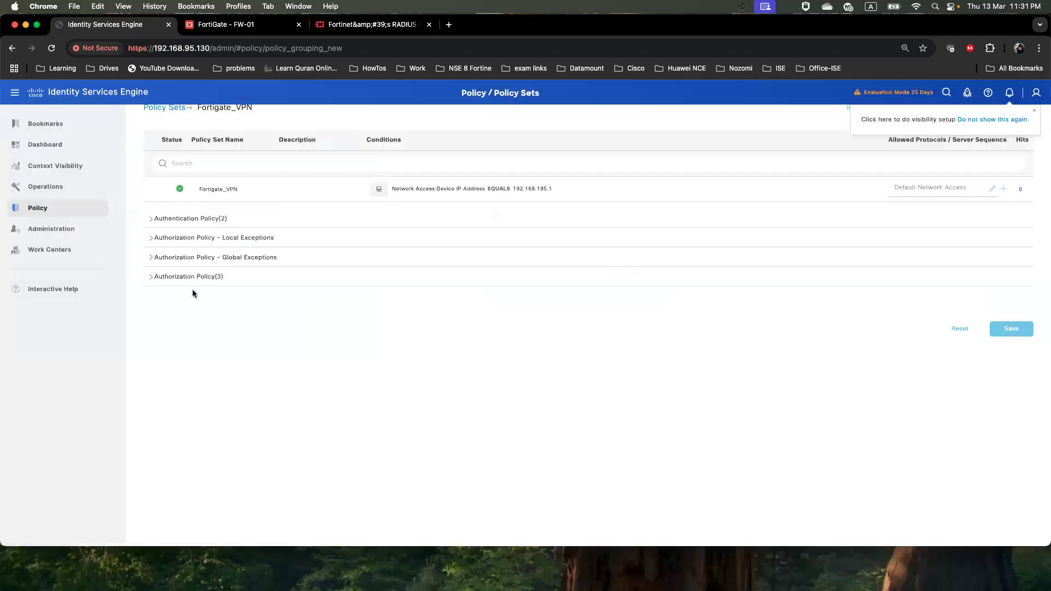
click(153, 279)
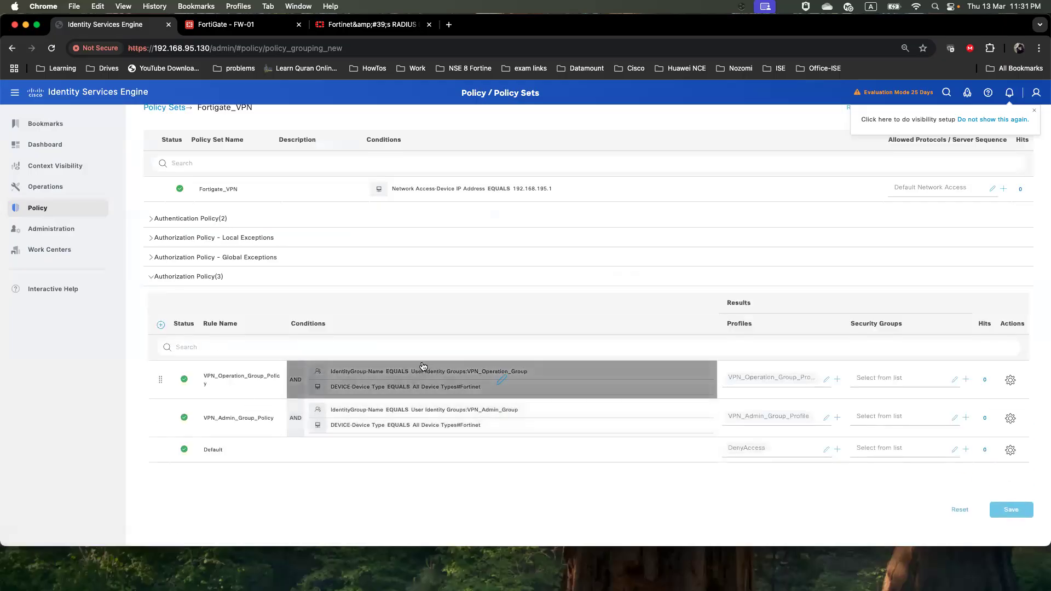
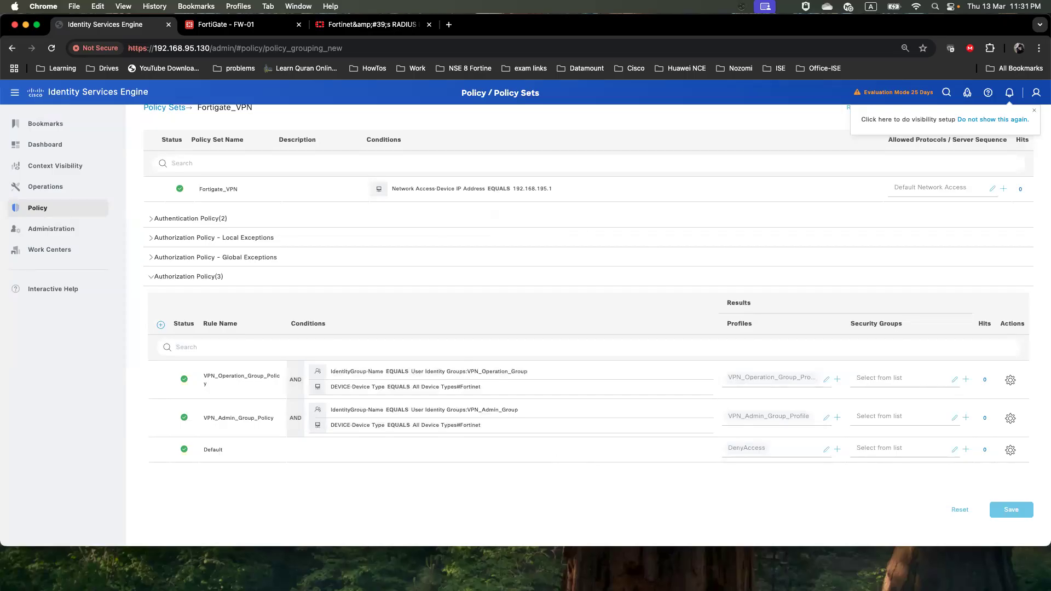
Bring the FortiClient J_VPN window into view alongside the TextEdit note of VPN test credentials
drag(1050, 135, 669, 132)
click(670, 423)
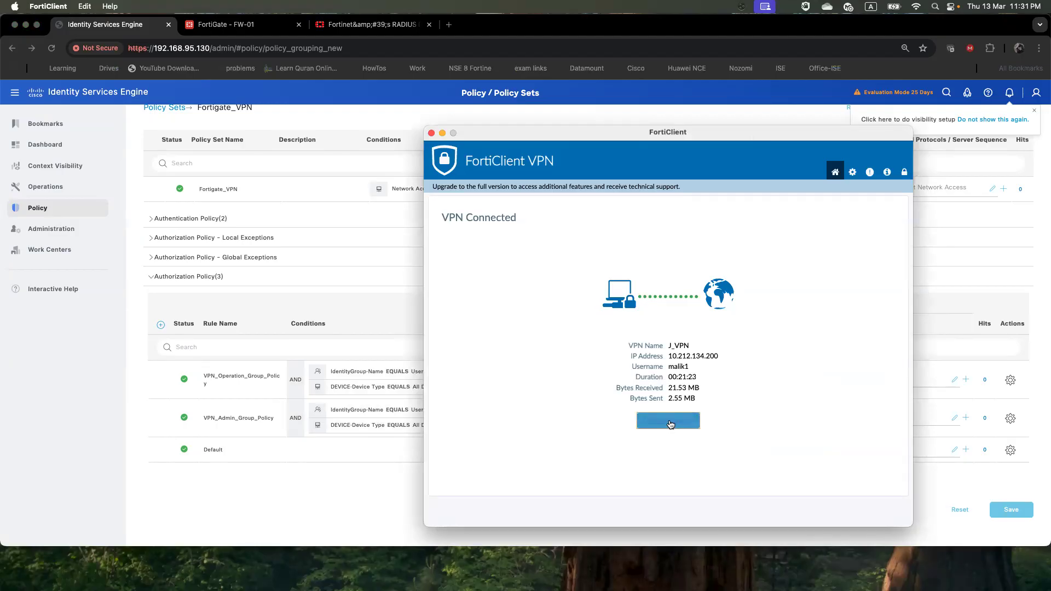
click(671, 423)
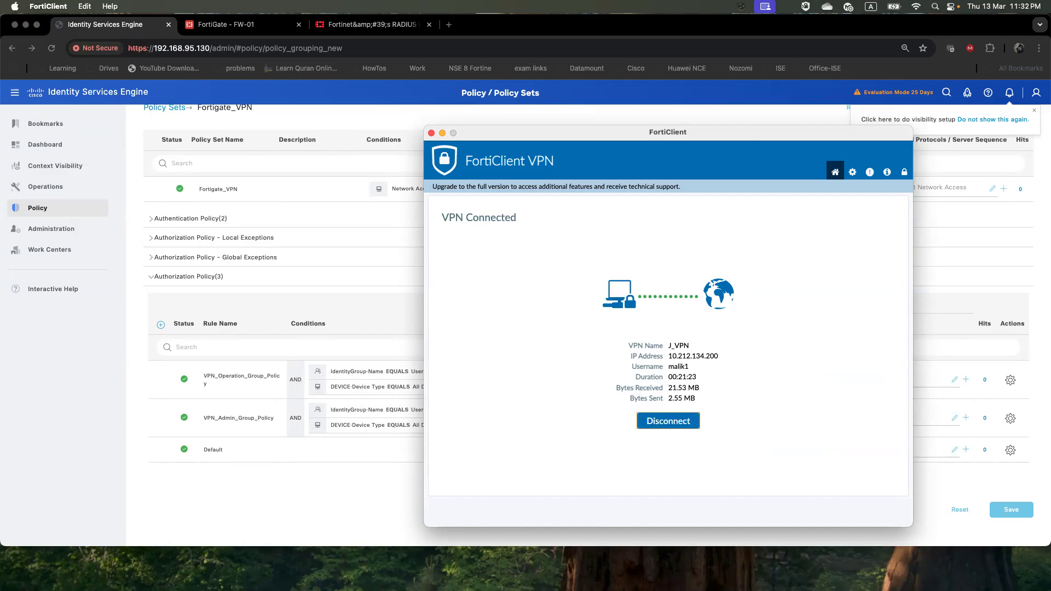
key(super+Tab)
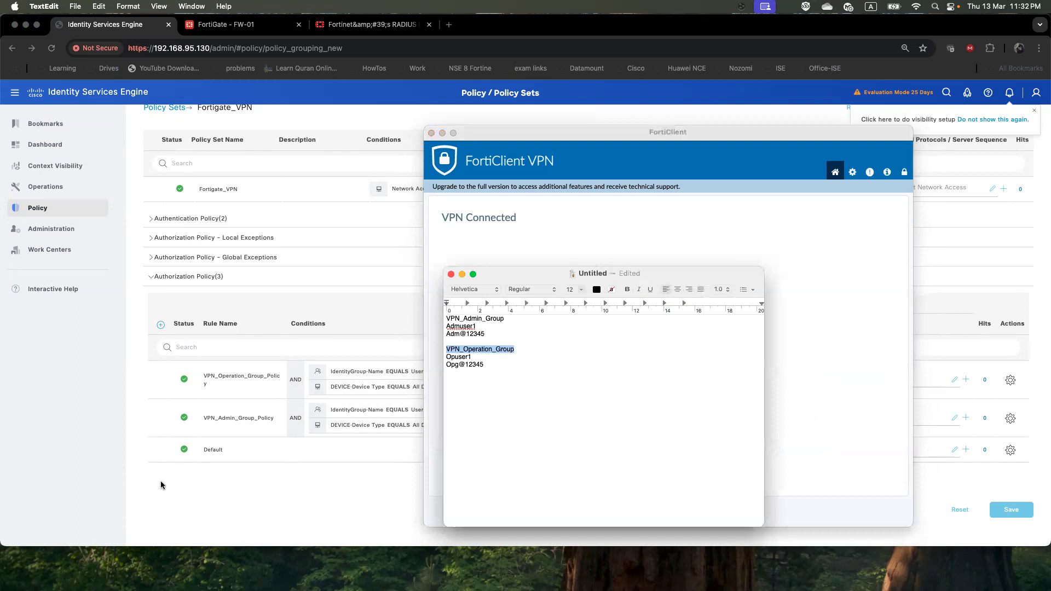
Disconnect J_VPN and replace the FortiClient username with the admin test user from the note
drag(545, 277, 243, 231)
click(662, 420)
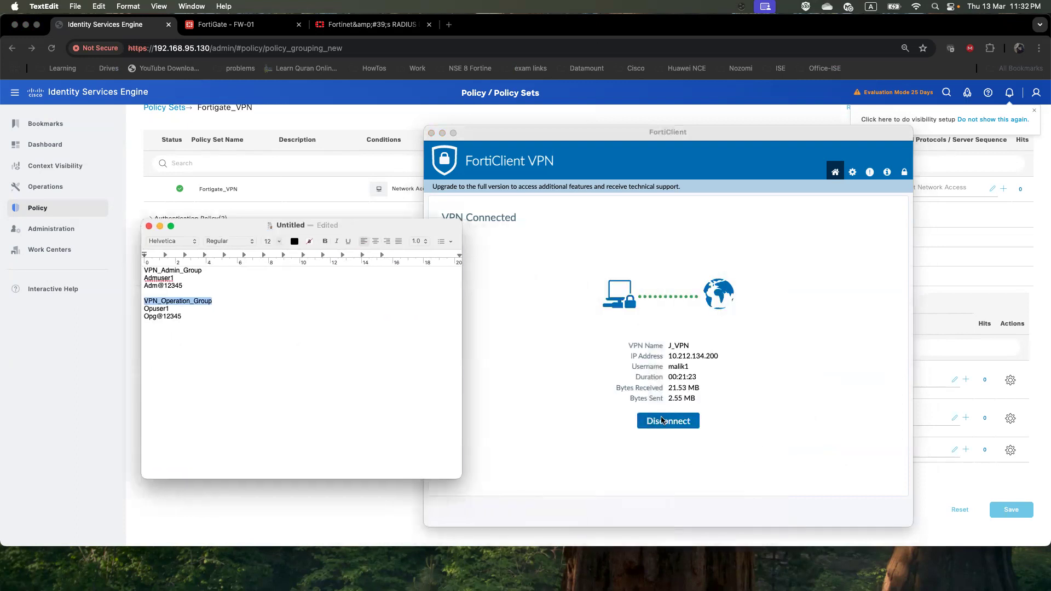
click(186, 279)
drag(176, 278, 139, 278)
right_click(153, 281)
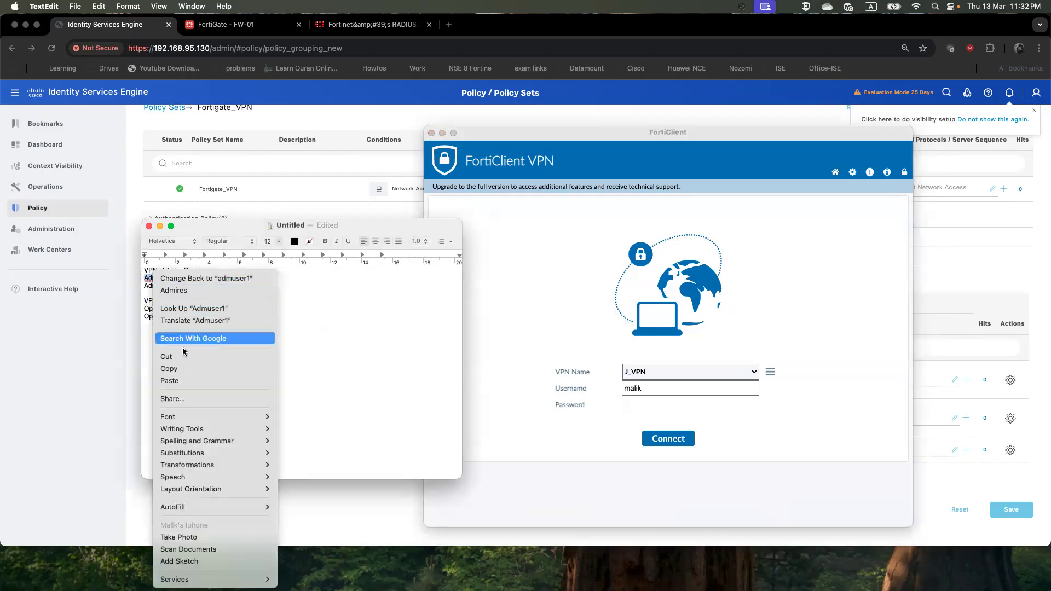
click(165, 368)
click(663, 388)
drag(663, 388, 617, 389)
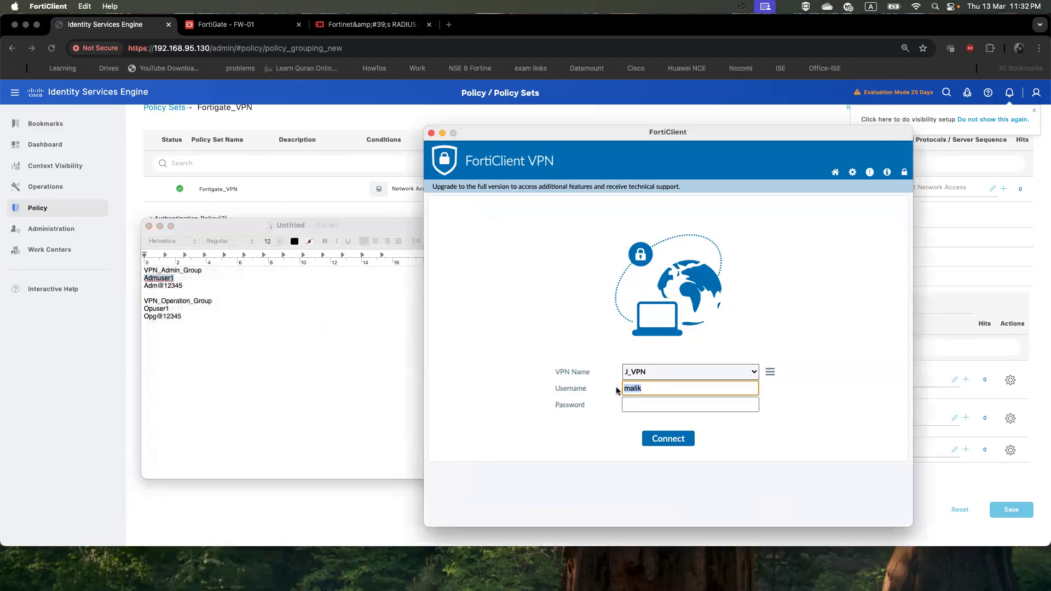
key(super+v)
Enter the admin test password and connect, then dismiss the permission-denied login error
click(185, 286)
drag(185, 285, 145, 285)
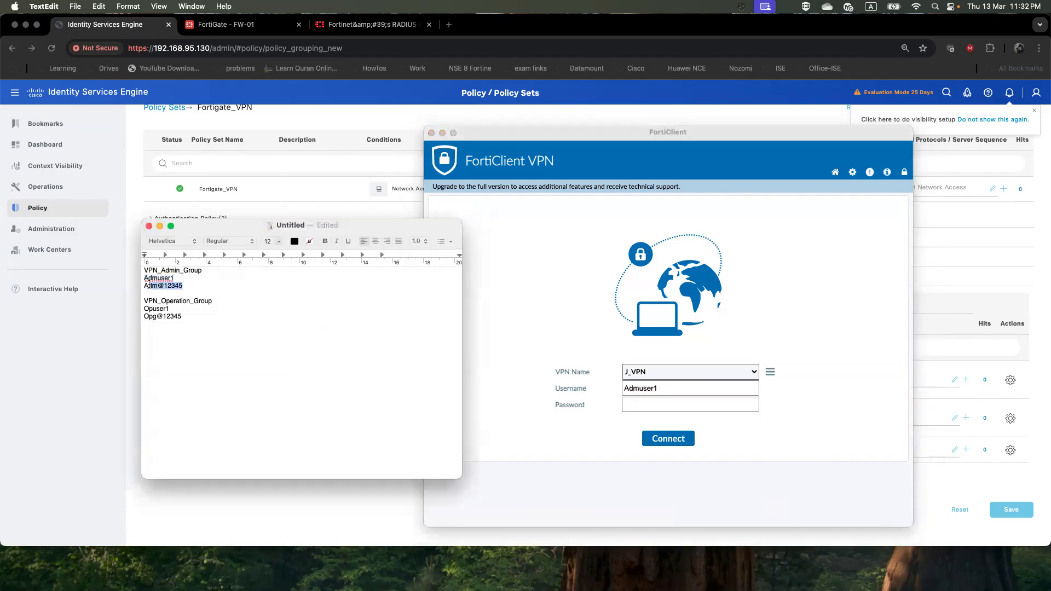
right_click(147, 284)
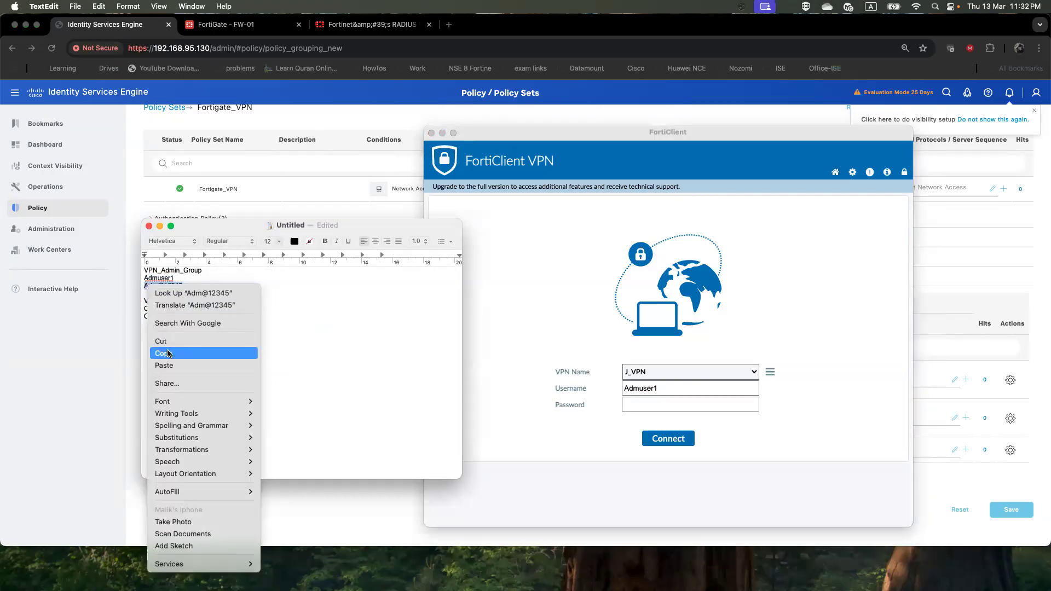
click(164, 354)
click(679, 406)
key(super+v)
click(683, 438)
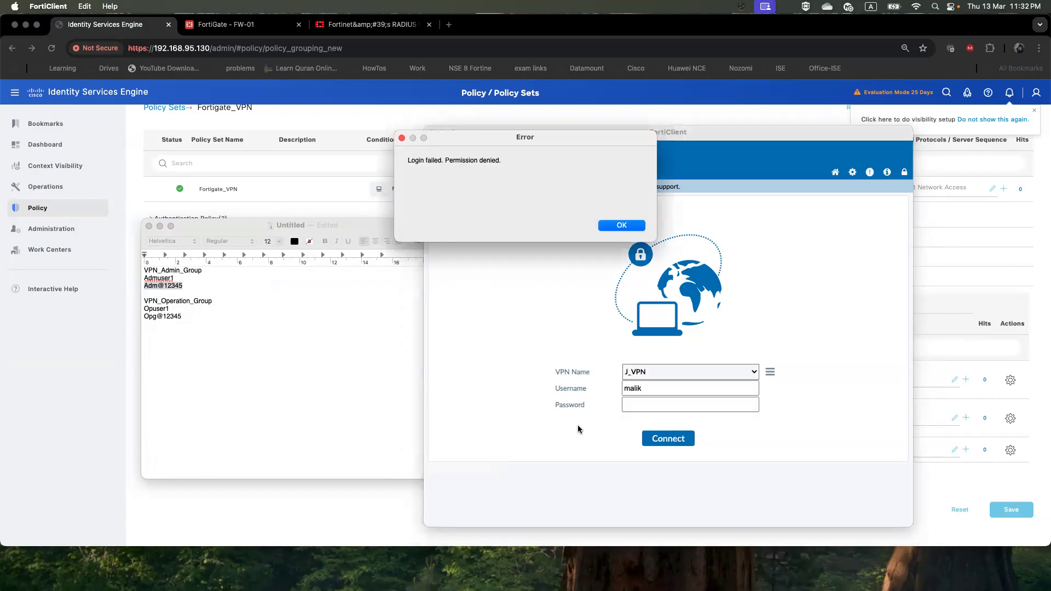
click(637, 225)
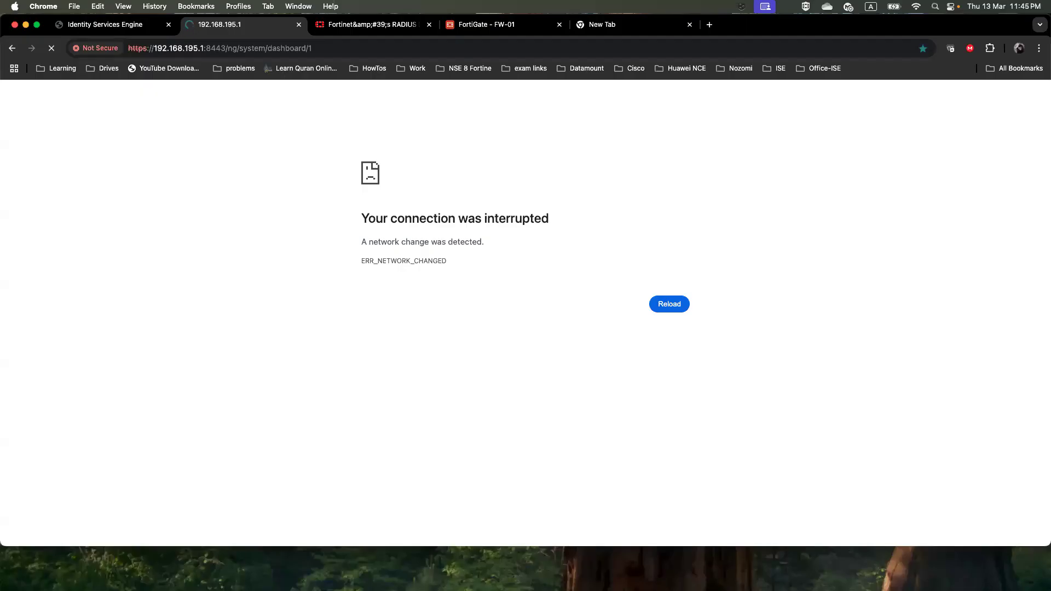
Copy the admin test username from the note into the FortiClient Username field
key(super+Tab)
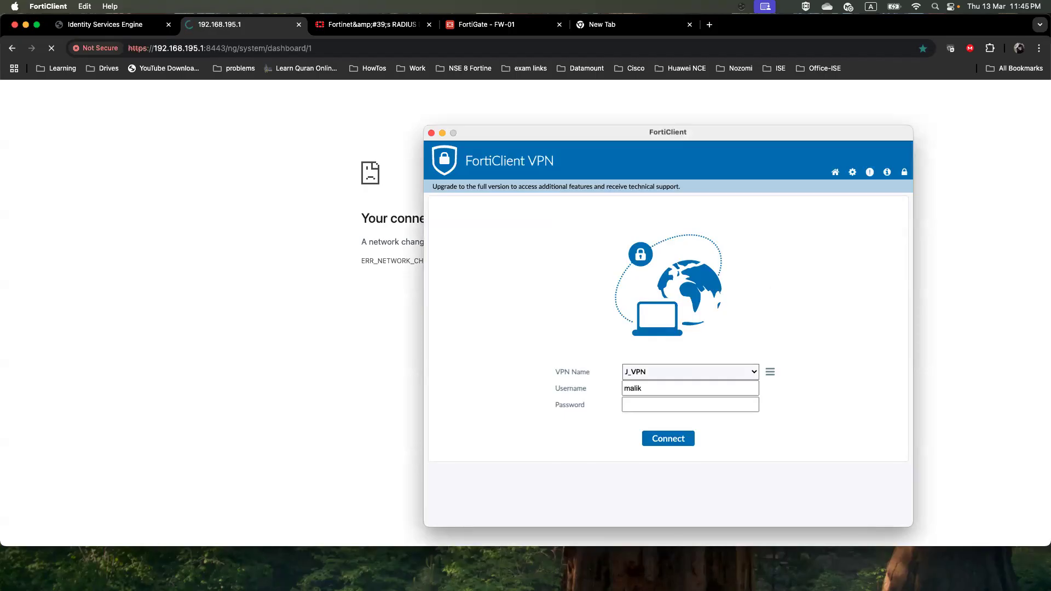
key(super+Tab)
click(205, 278)
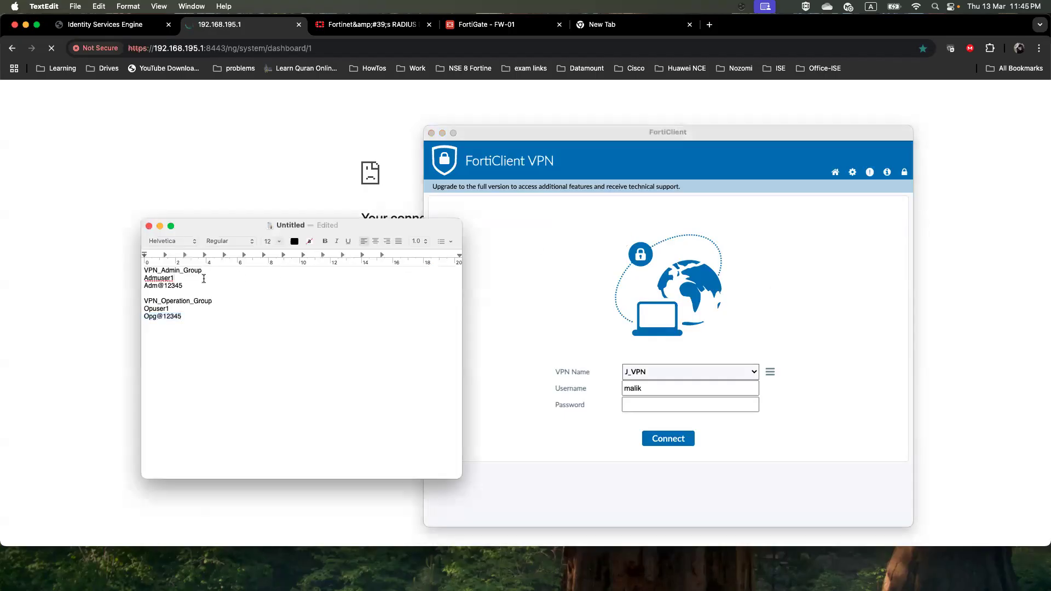
double_click(173, 279)
right_click(148, 277)
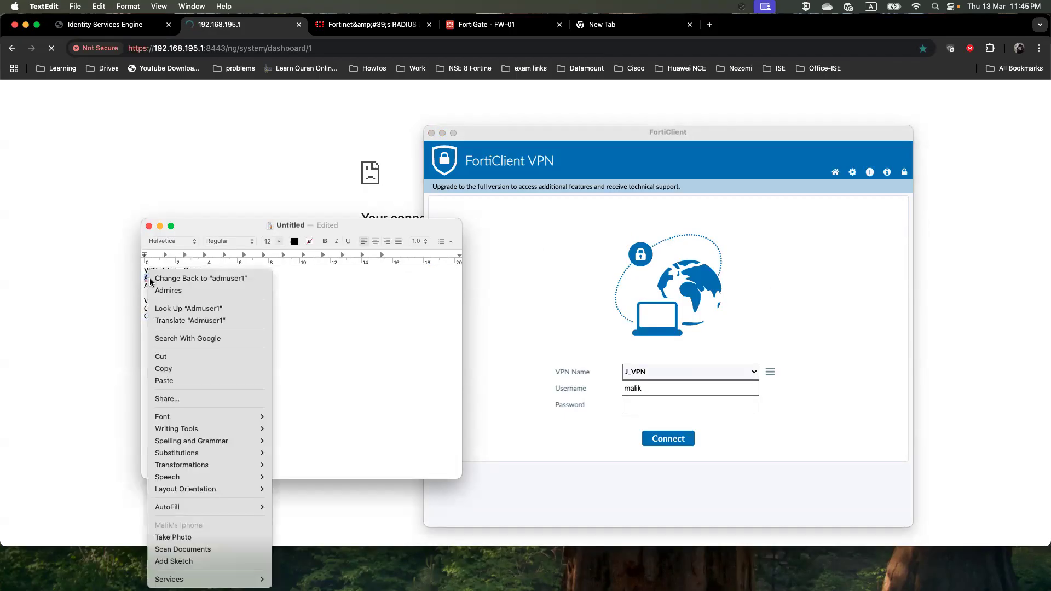
click(169, 368)
click(643, 389)
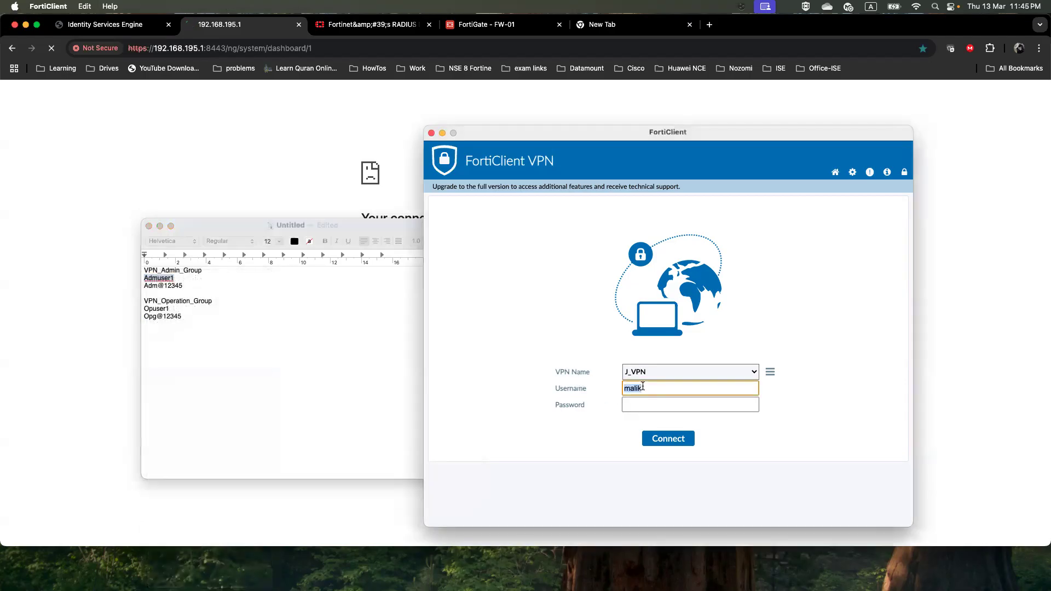
key(super+v)
Paste the admin test password and connect to J_VPN
click(184, 286)
drag(184, 286, 144, 286)
right_click(149, 283)
click(189, 354)
click(636, 408)
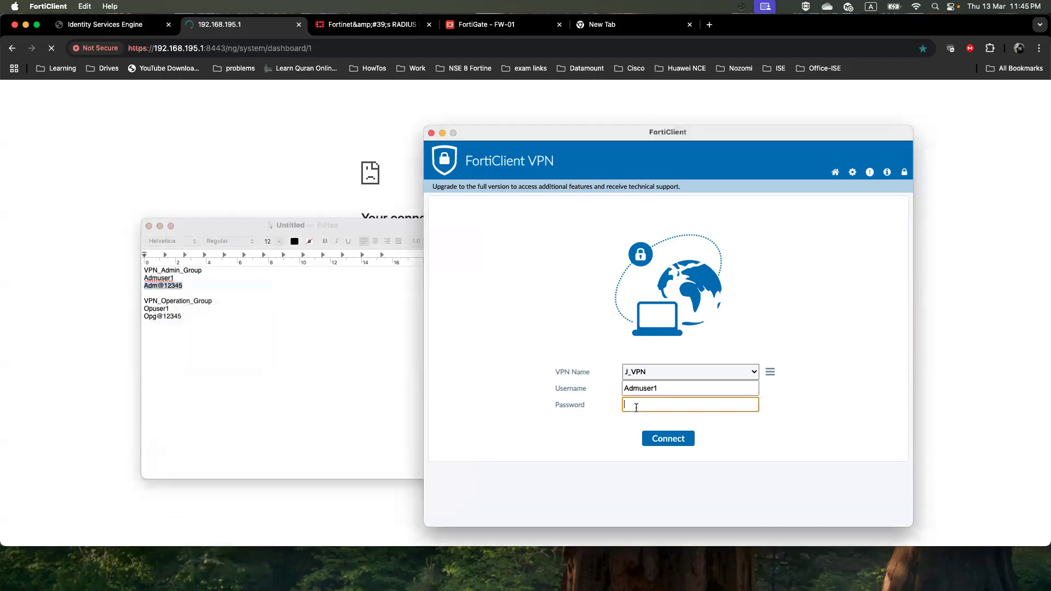
key(super+v)
click(677, 440)
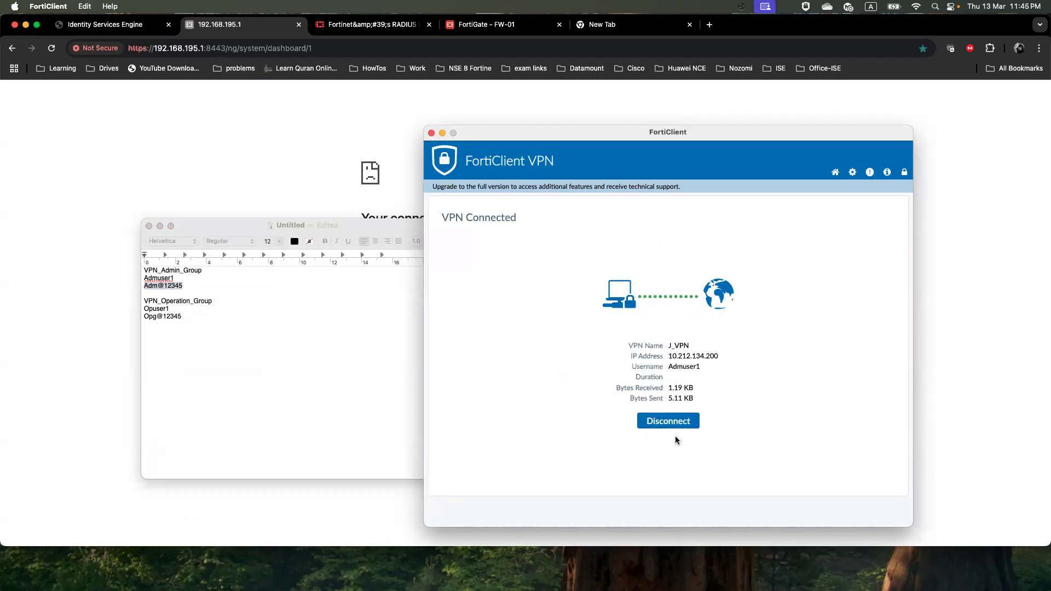
click(247, 167)
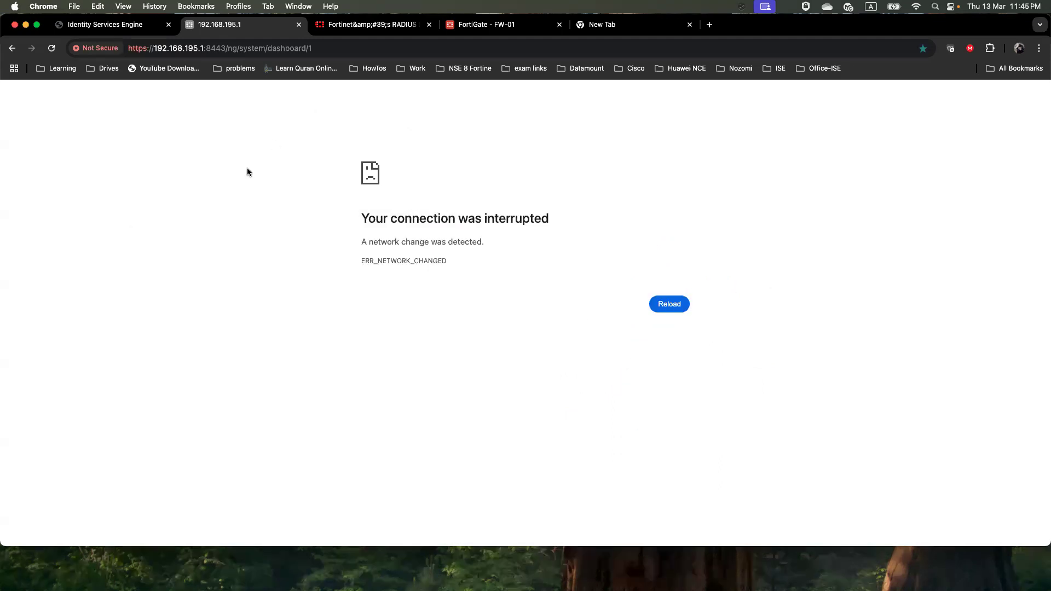
double_click(343, 47)
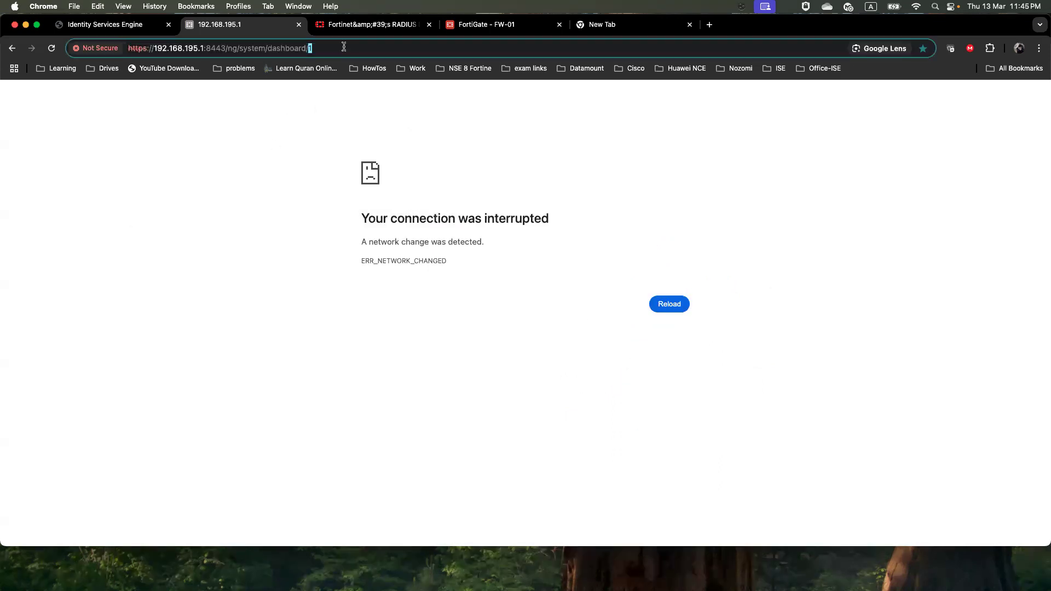
key(BackSpace)
key(BackSpace)
key(BackSpace)
key(BackSpace)
key(BackSpace)
key(BackSpace)
key(BackSpace)
key(BackSpace)
key(BackSpace)
key(BackSpace)
key(BackSpace)
key(BackSpace)
key(BackSpace)
key(BackSpace)
key(BackSpace)
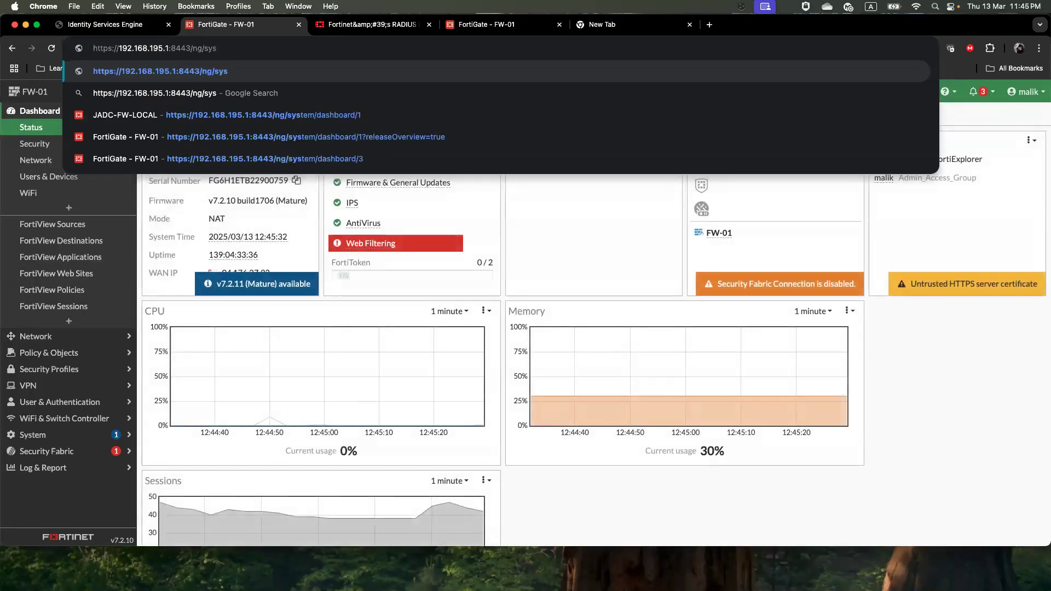
Stop the running ping to 192.168.195.1 in Terminal
key(super+Tab)
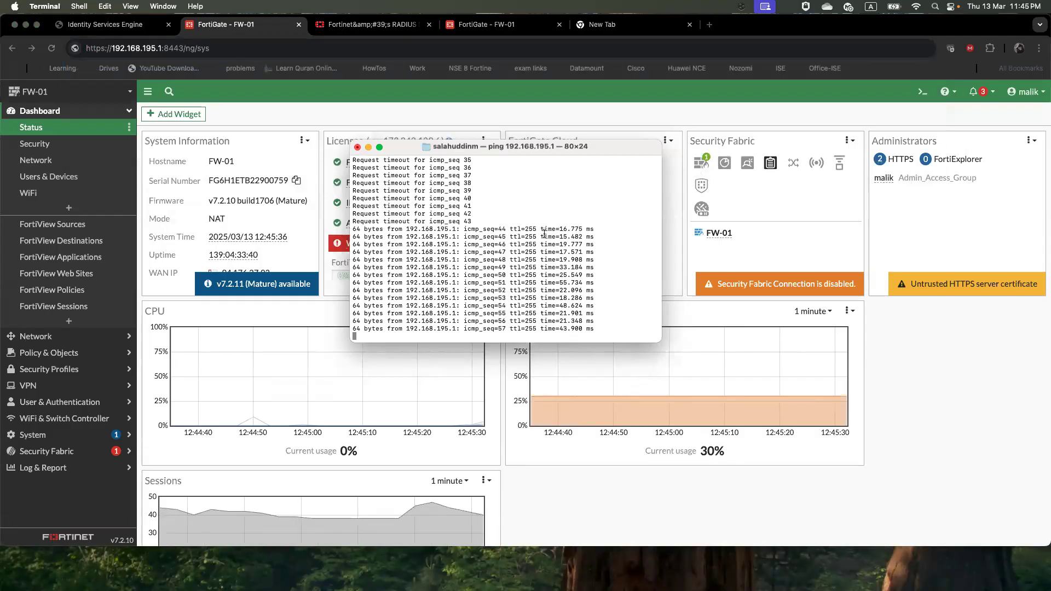
key(ctrl+c)
key(Return)
key(Return)
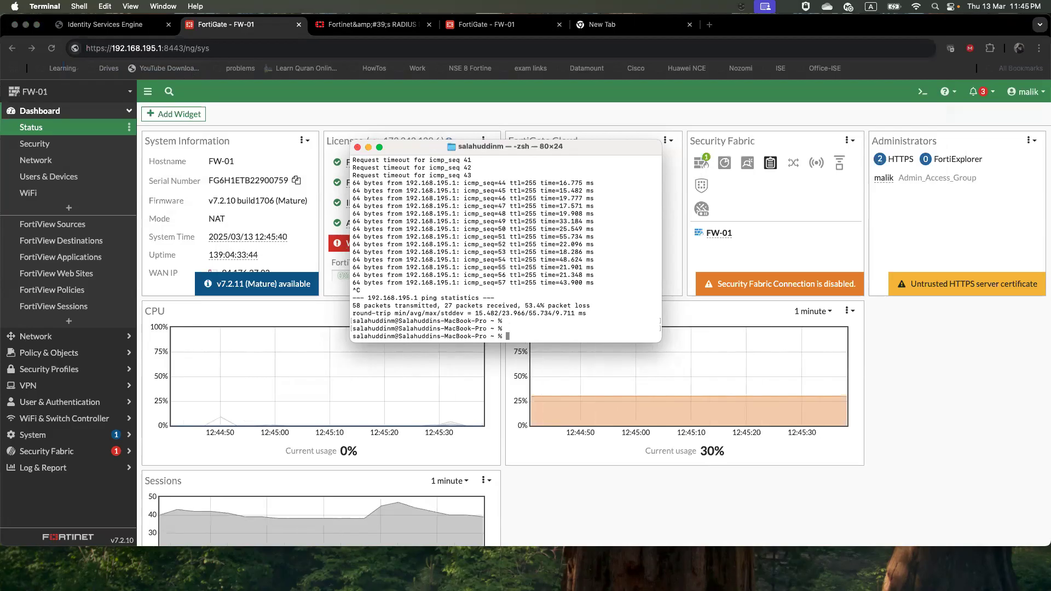
key(super+Tab)
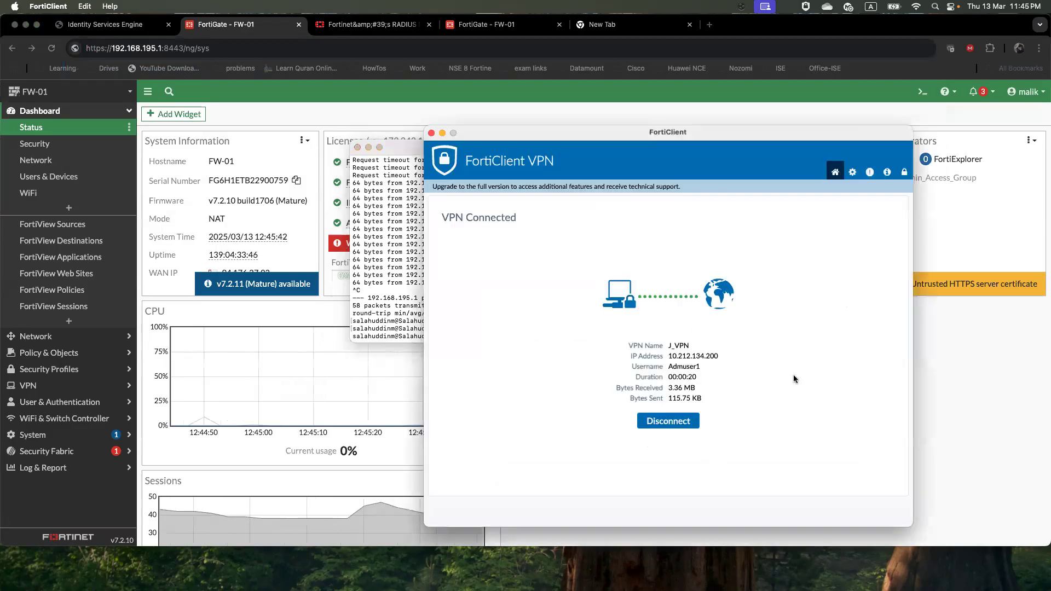
Disconnect the admin session and put the operation group test username into FortiClient
click(661, 428)
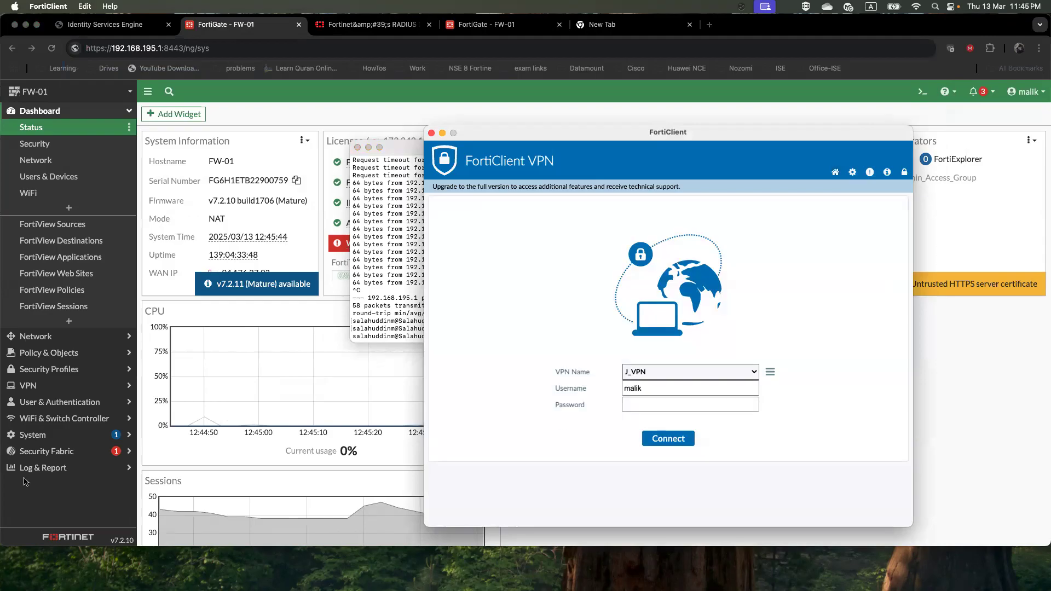
key(super+Tab)
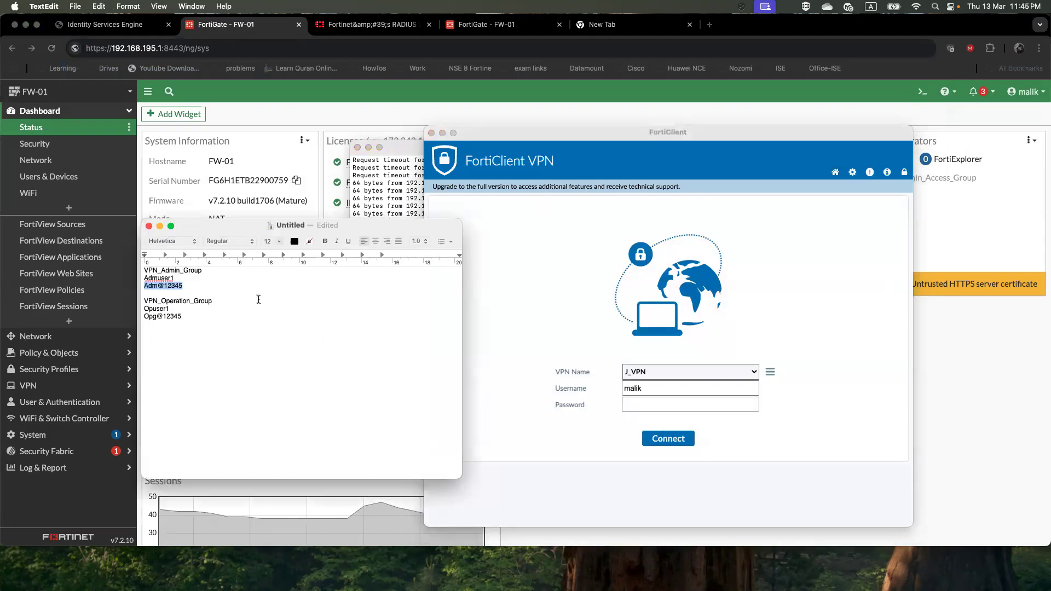
drag(171, 311, 145, 310)
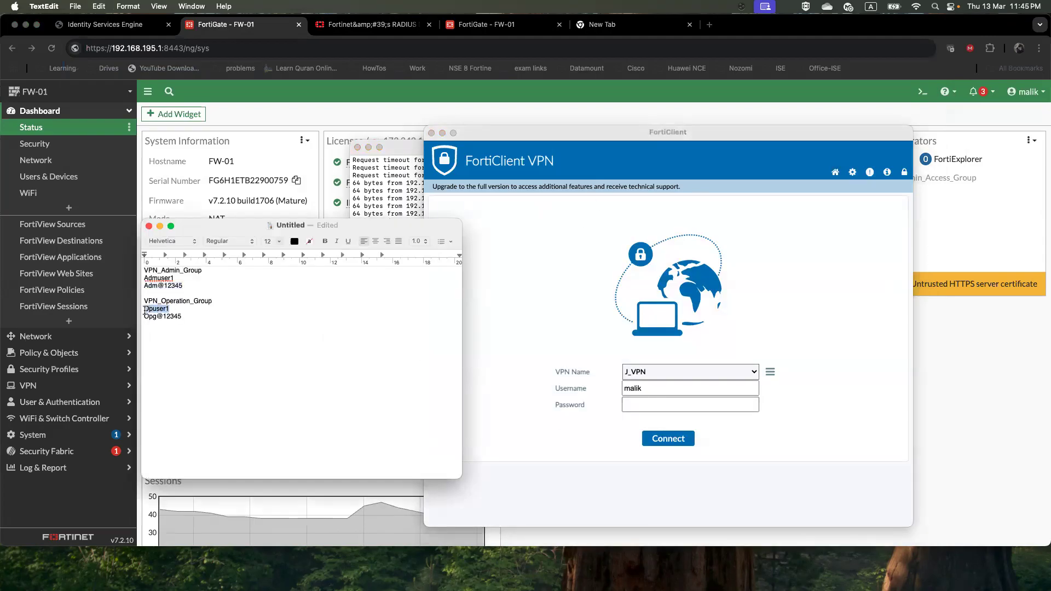
right_click(145, 311)
click(158, 368)
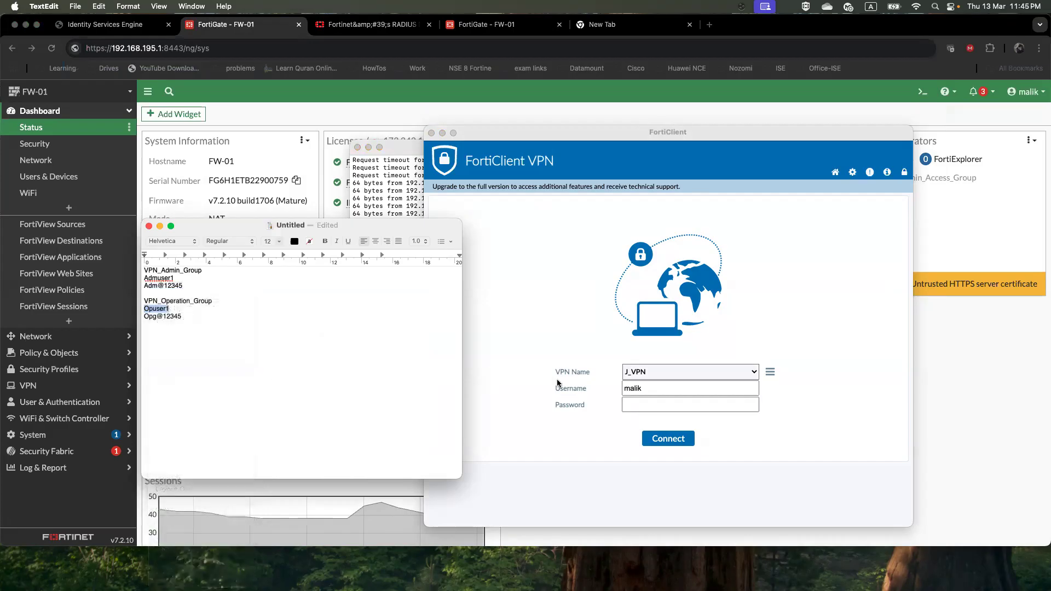
click(651, 388)
double_click(652, 387)
key(super+v)
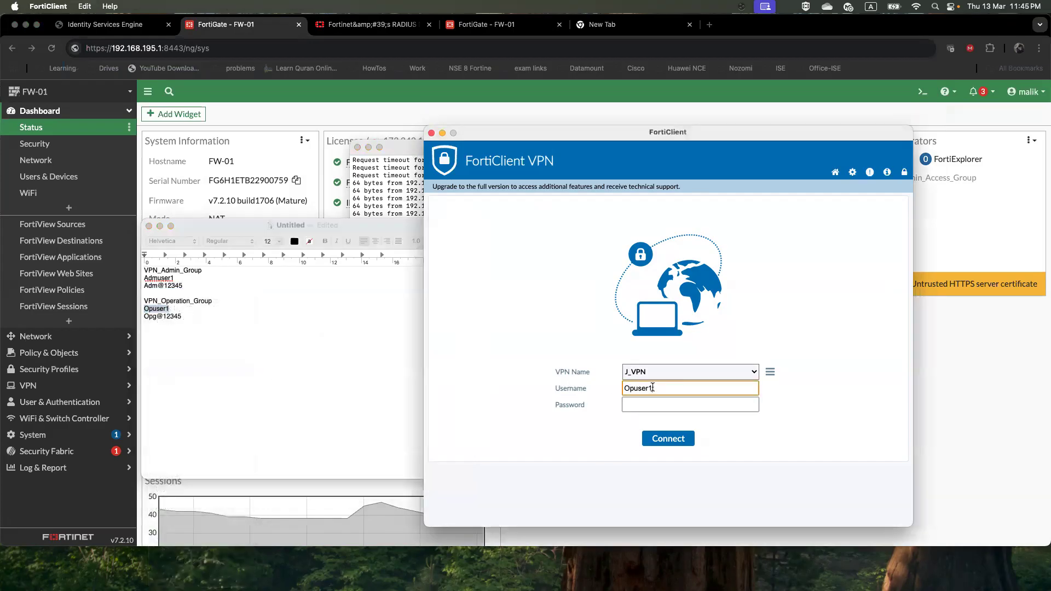
Paste the operation group test password and connect to J_VPN
drag(183, 317, 144, 316)
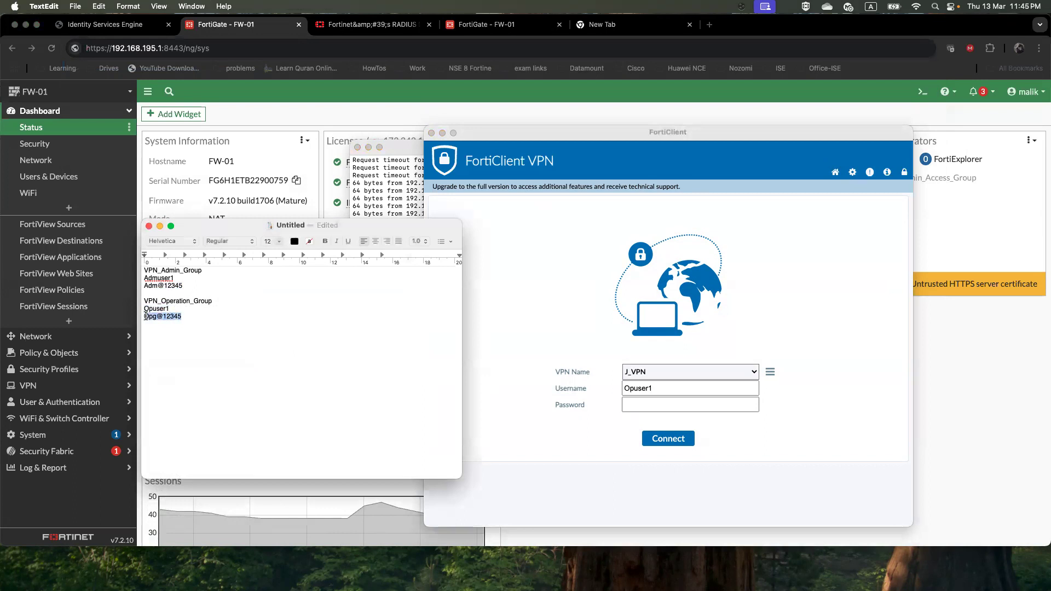
right_click(146, 318)
click(164, 369)
click(639, 405)
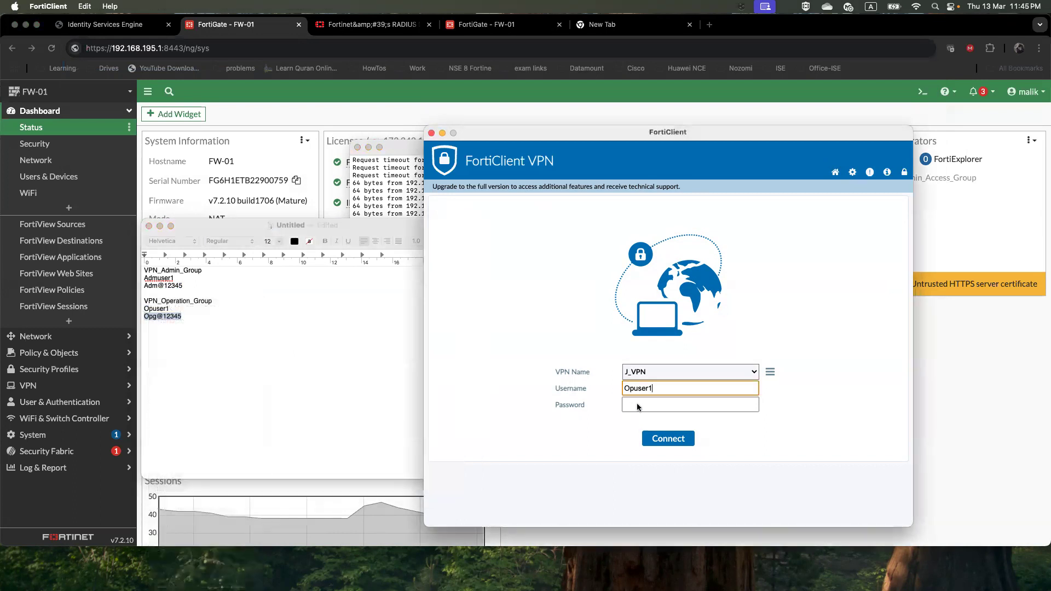
key(super+v)
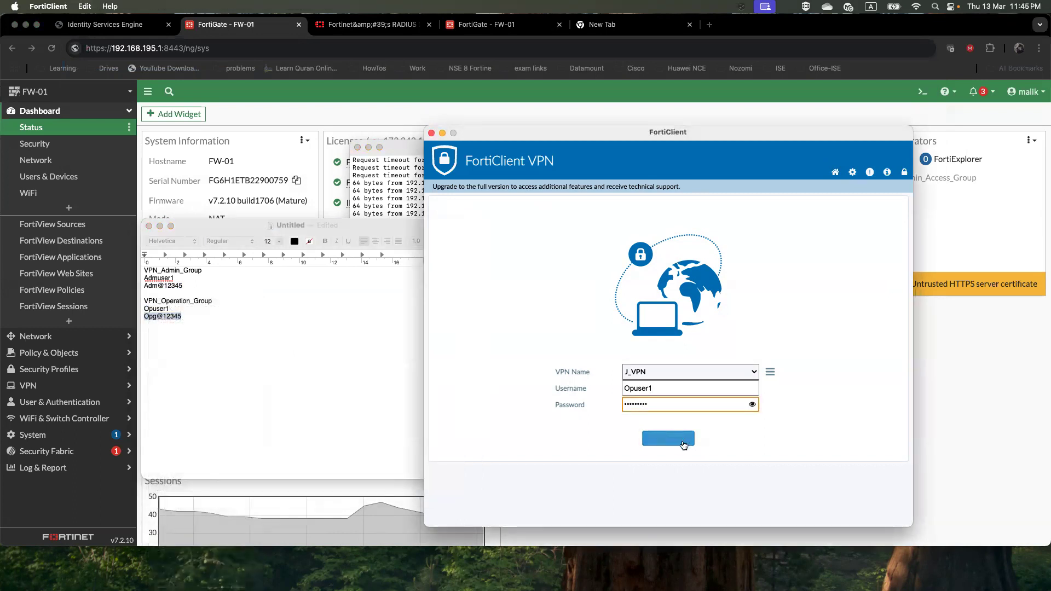
click(683, 438)
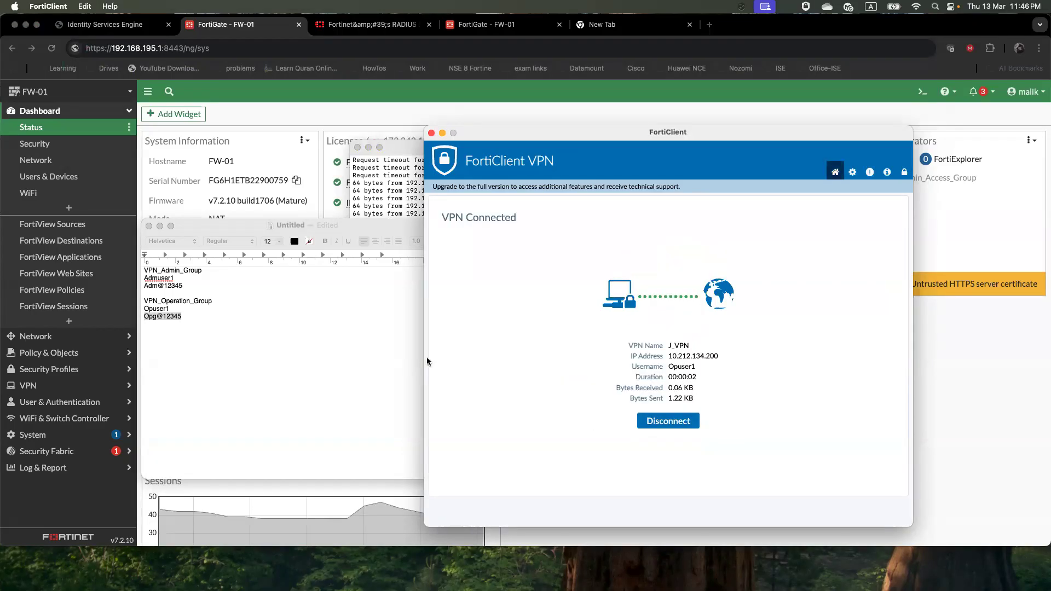
click(390, 191)
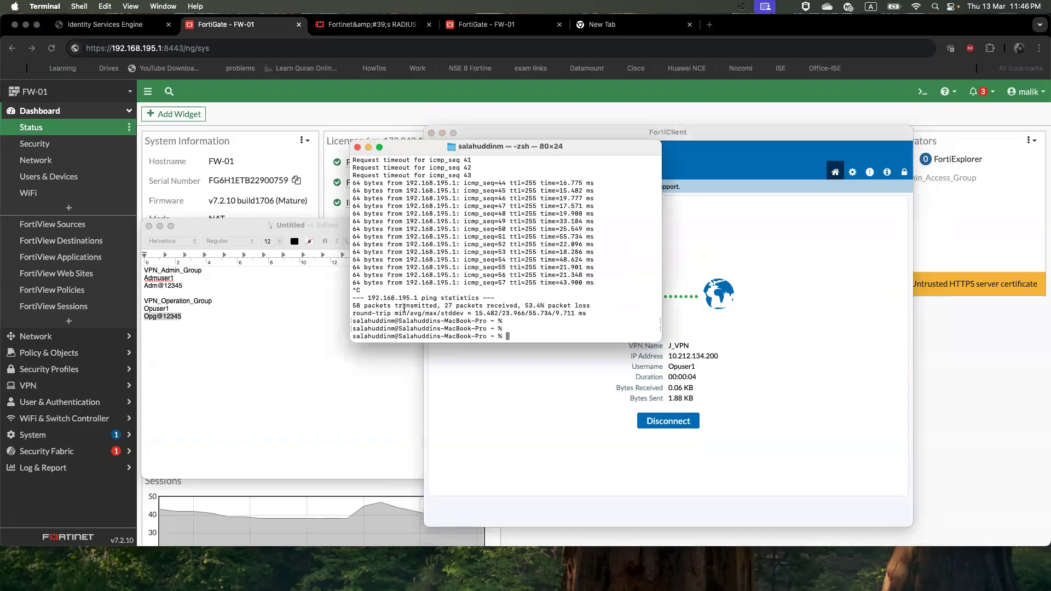
Rerun ping 192.168.195.1 from history and stop it once replies arrive
key(Up)
key(Return)
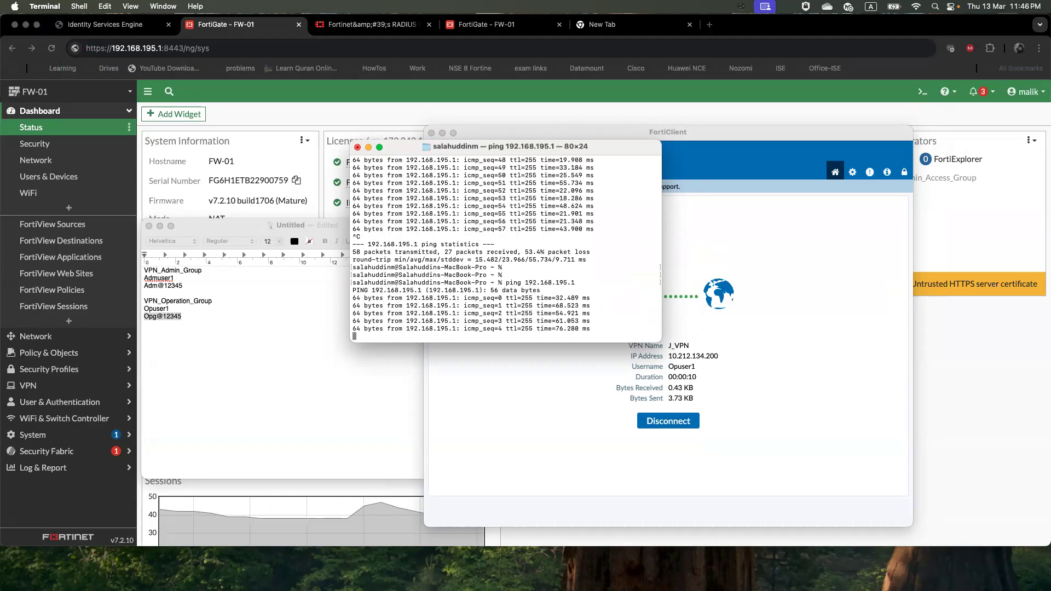
key(ctrl+c)
key(Return)
click(52, 48)
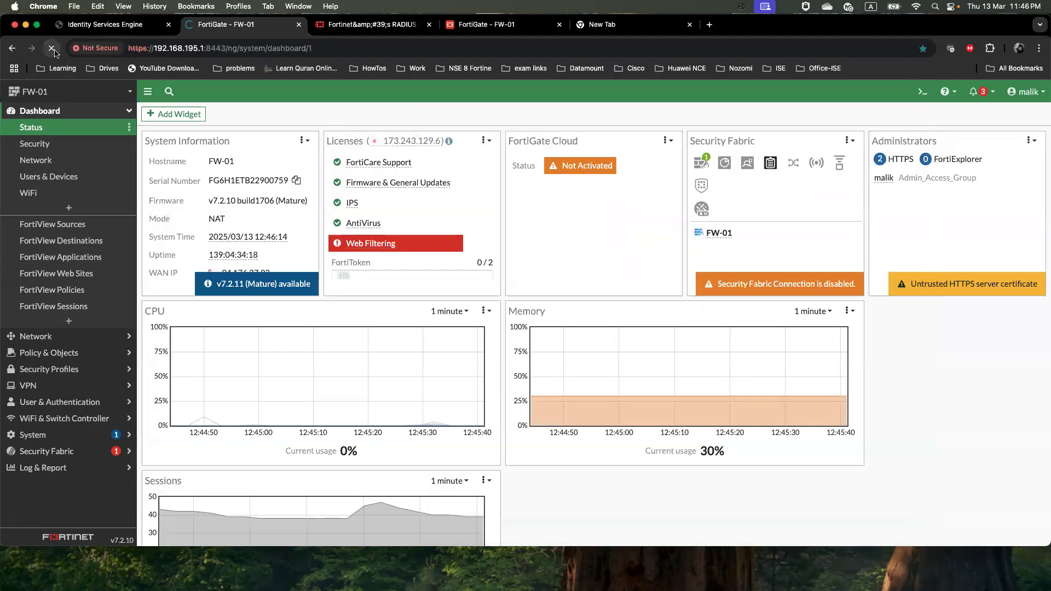
Copy the FW-01 dashboard address and load it in the empty new Chrome tab
click(284, 48)
right_click(262, 48)
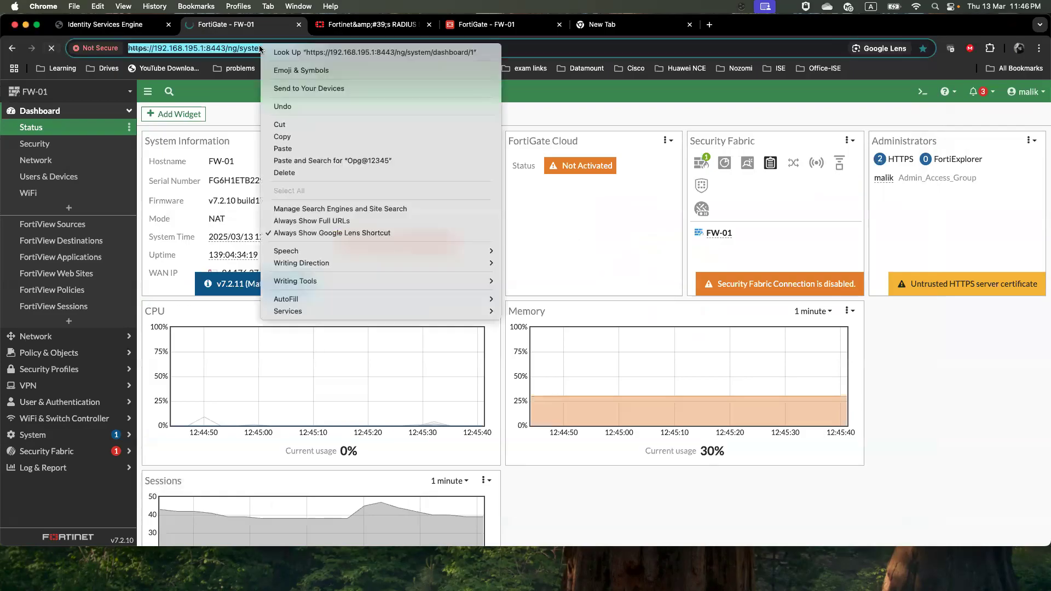
click(299, 141)
click(627, 28)
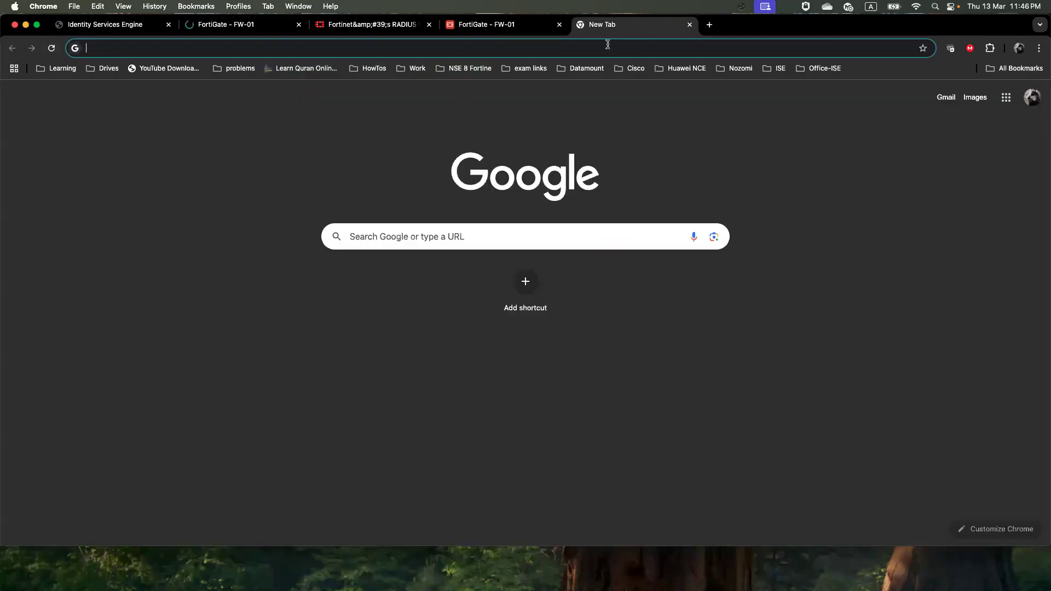
click(608, 49)
key(super+v)
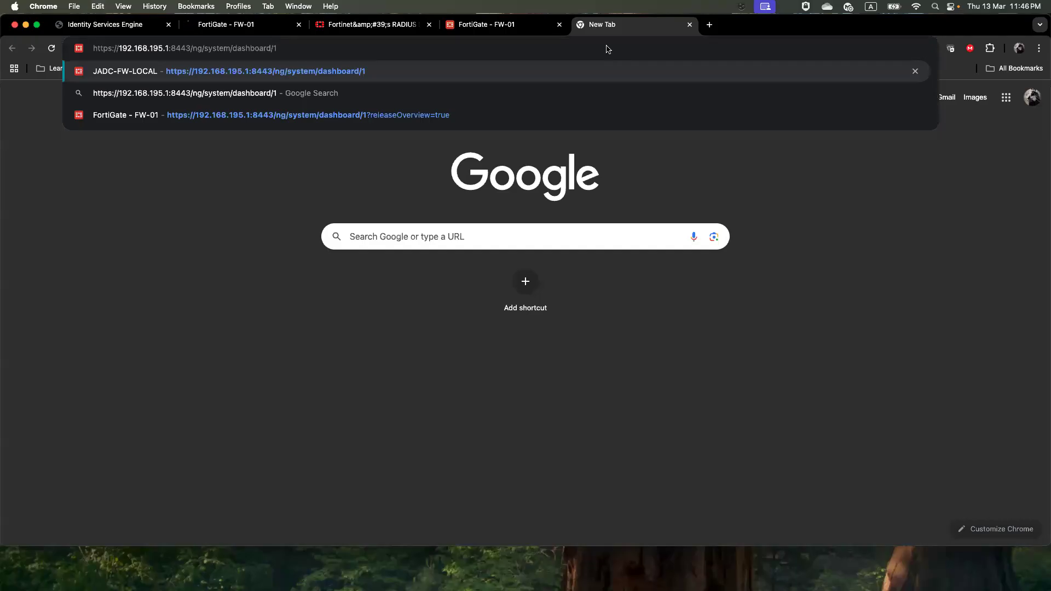
key(Return)
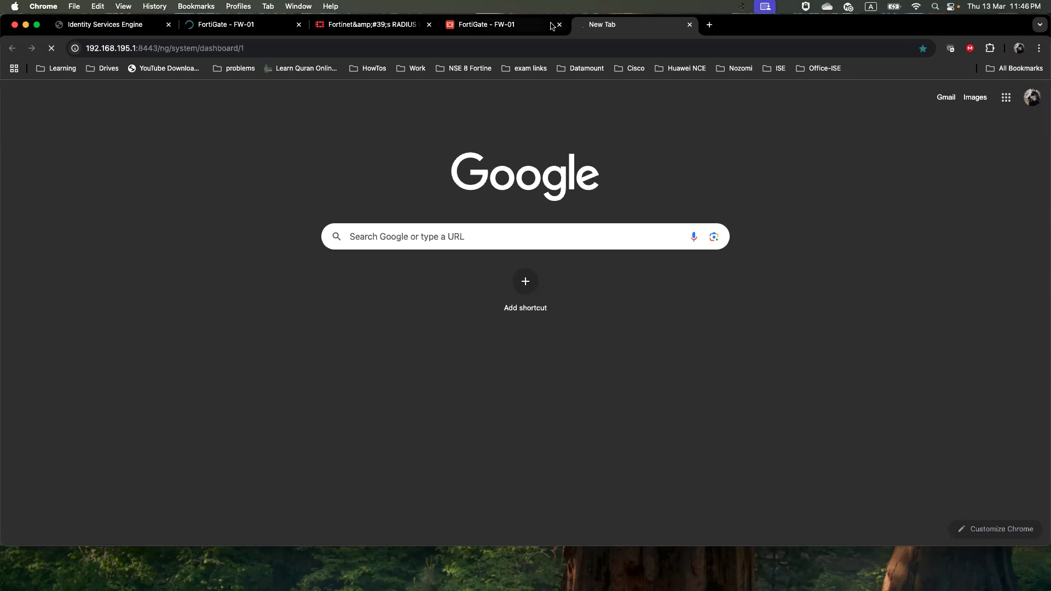
Reconnect J_VPN as another test user by appending 1 to the username, then return to ISE
key(super+Tab)
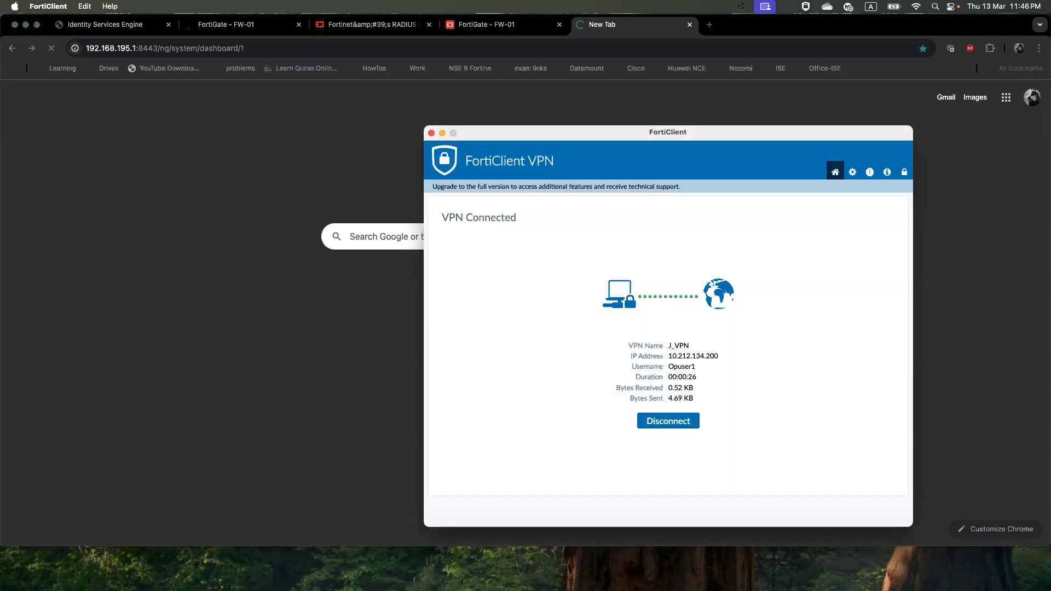
click(668, 421)
click(651, 388)
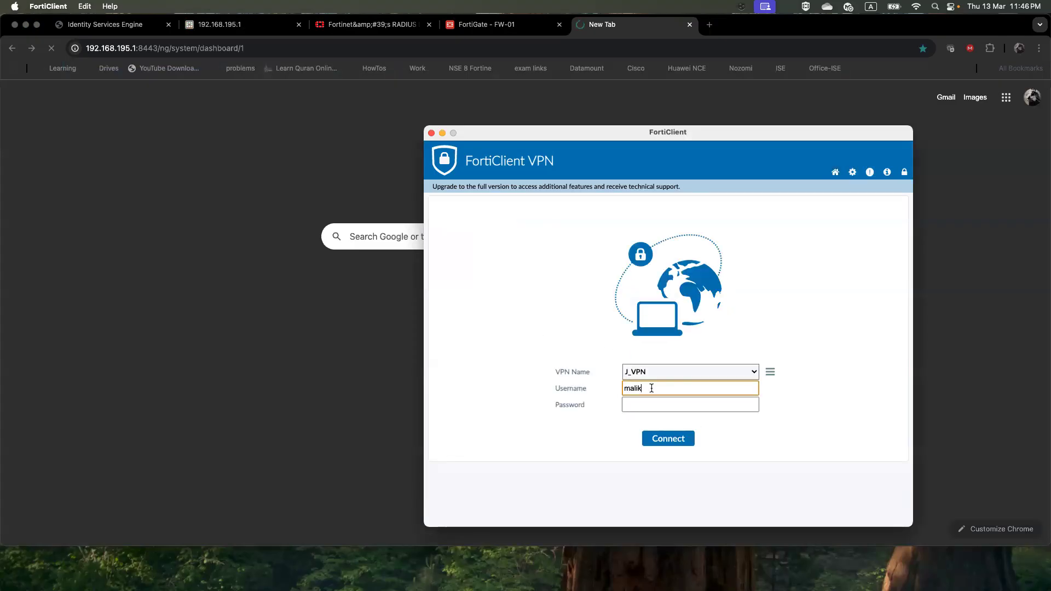
text(1)
key(Tab)
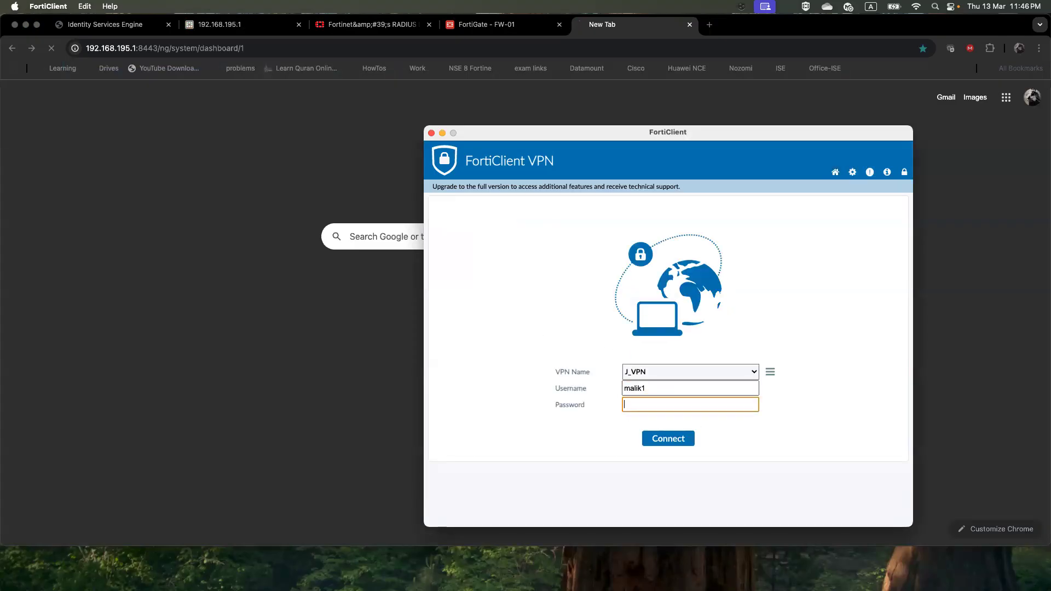
text(••••••••••••)
key(Return)
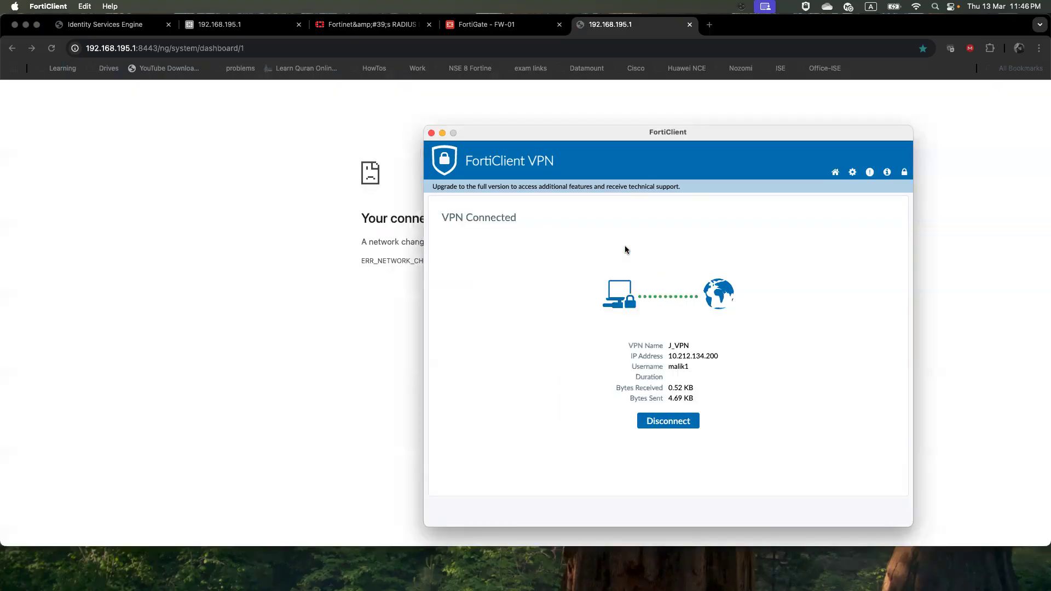
click(292, 173)
click(119, 24)
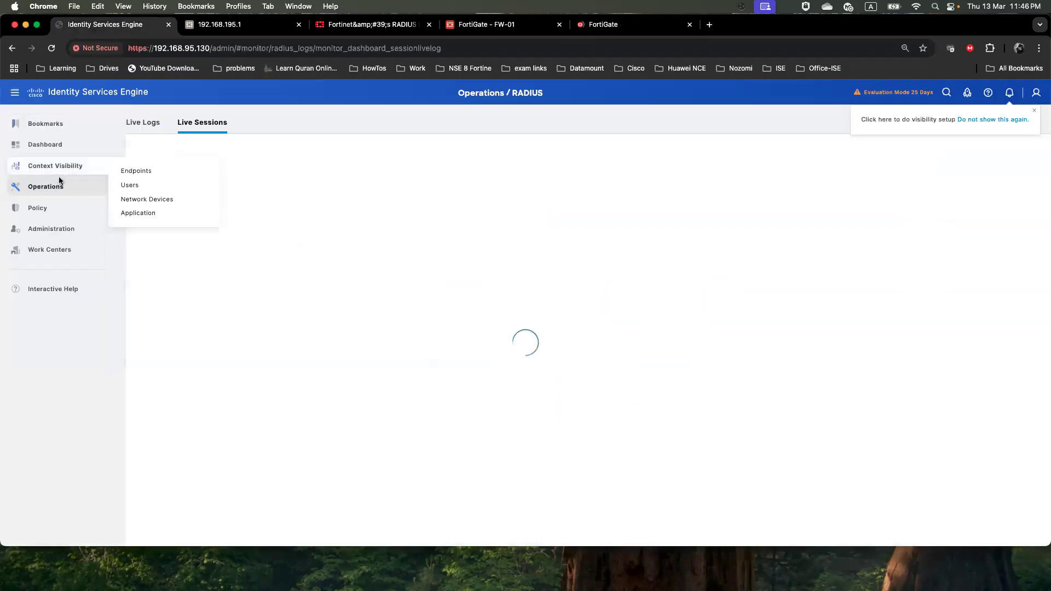
Open RADIUS Live Logs and locate the Admuser1 and Opuser1 login entries
mouse_move(55, 186)
click(125, 204)
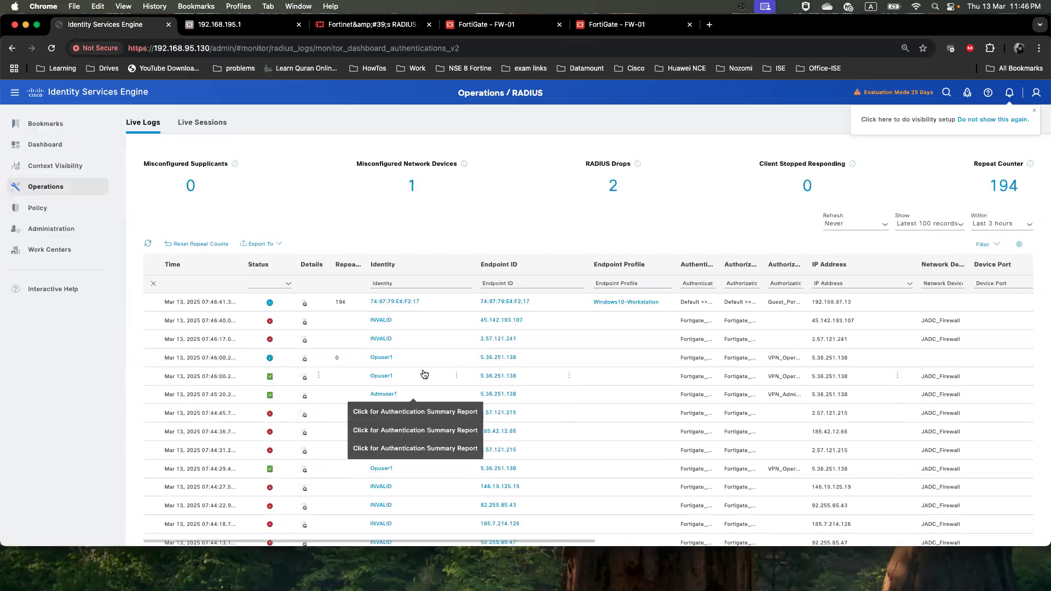
drag(403, 395, 356, 400)
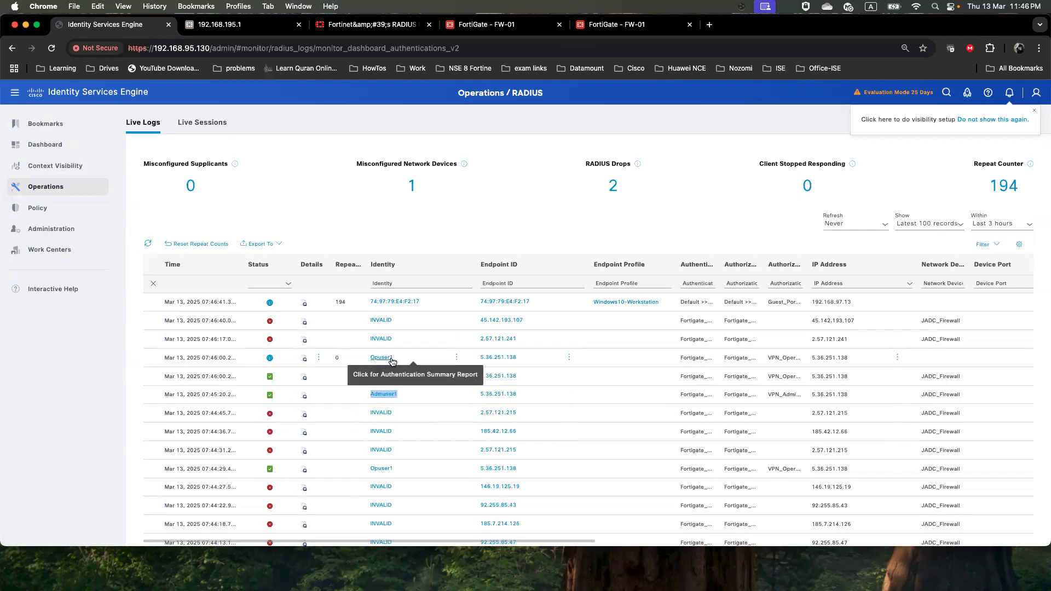
drag(394, 360, 368, 361)
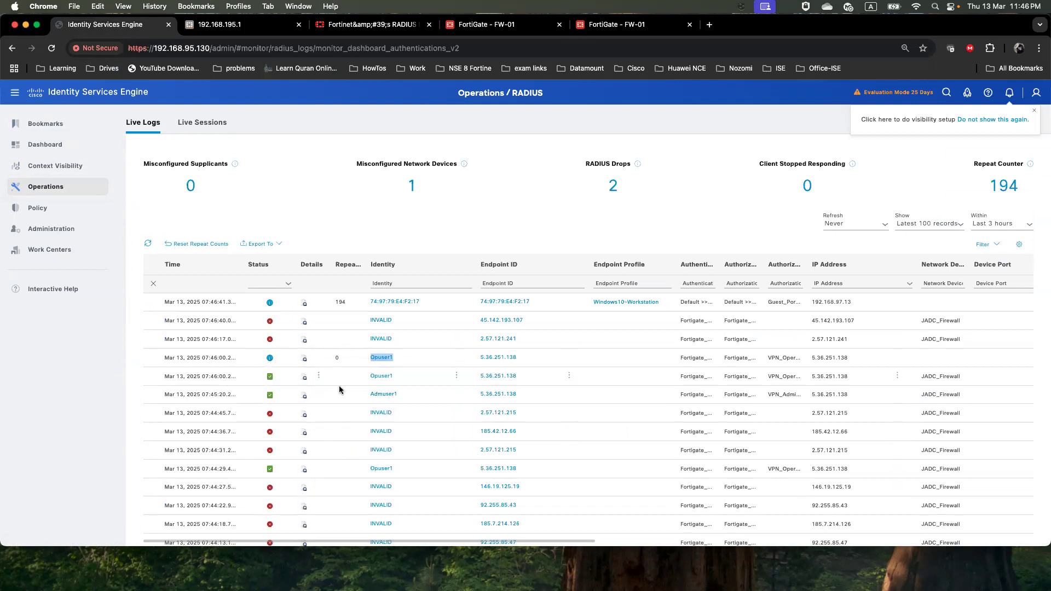
Check Admuser1's detail report shows identity group VPN_Admin_Group and profile VPN_Admin_Group_Profile
click(305, 400)
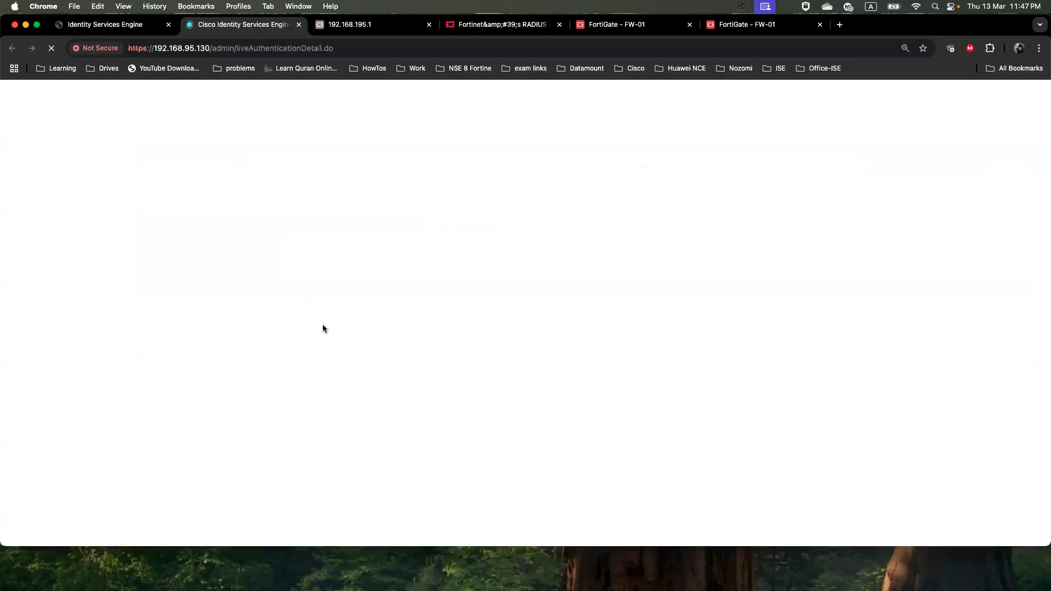
scroll(323, 324, down, 5)
scroll(199, 296, down, 5)
drag(241, 190, 110, 190)
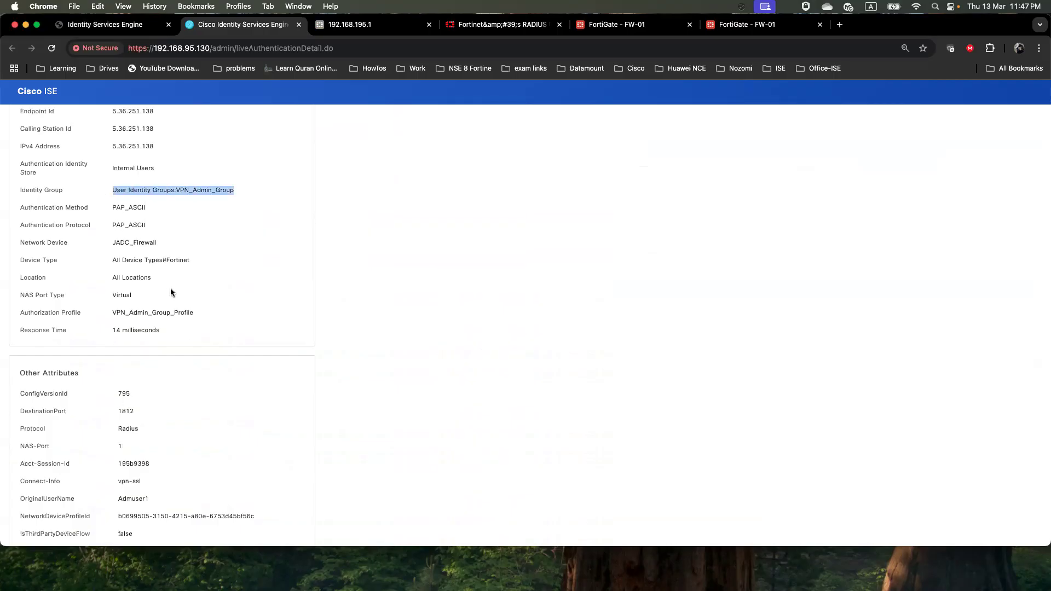
scroll(171, 293, down, 3)
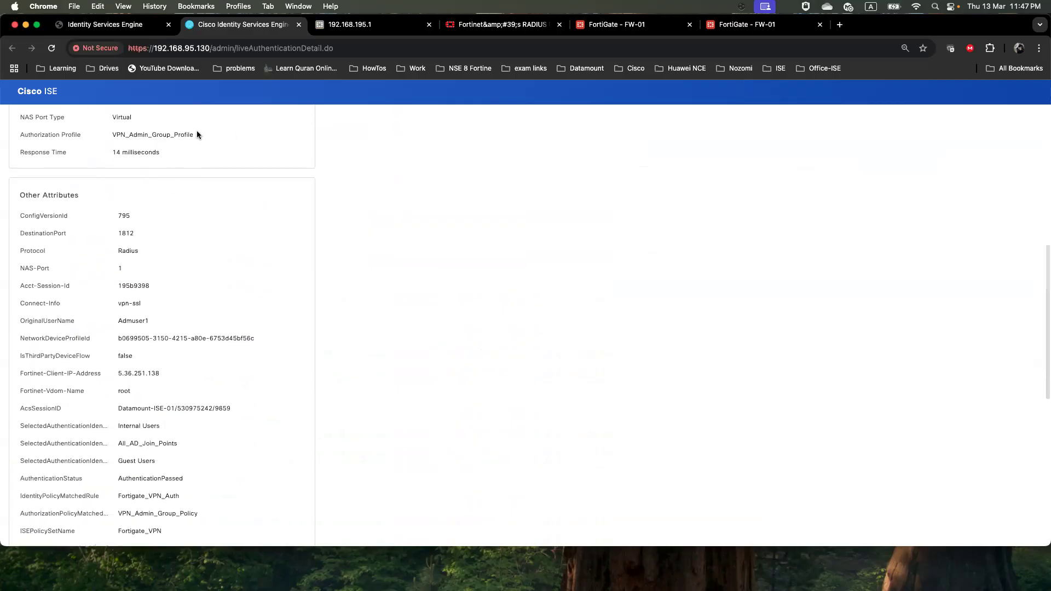
drag(195, 134, 128, 134)
scroll(143, 282, down, 7)
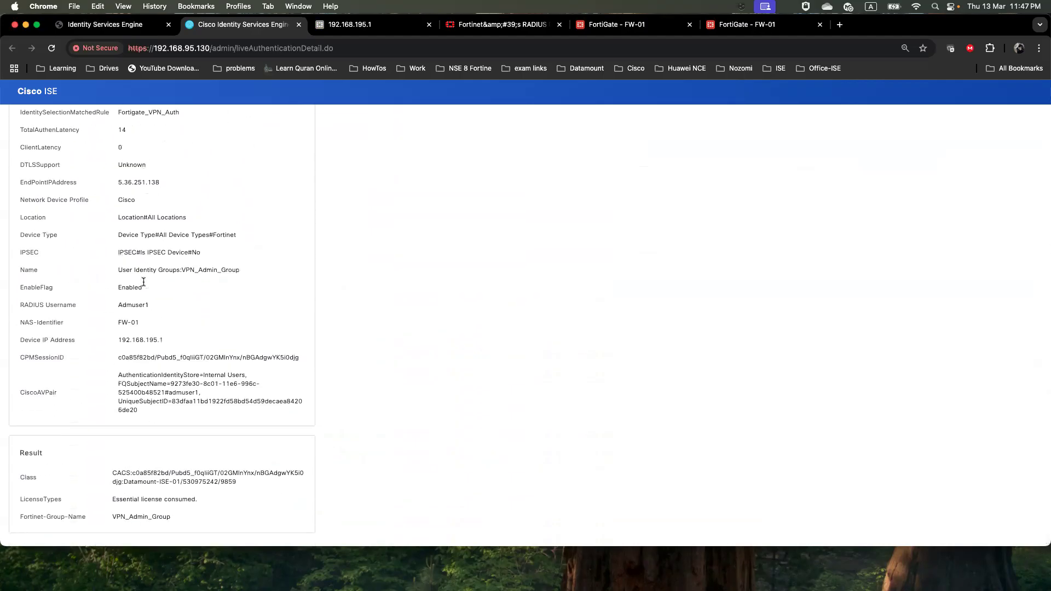
click(299, 24)
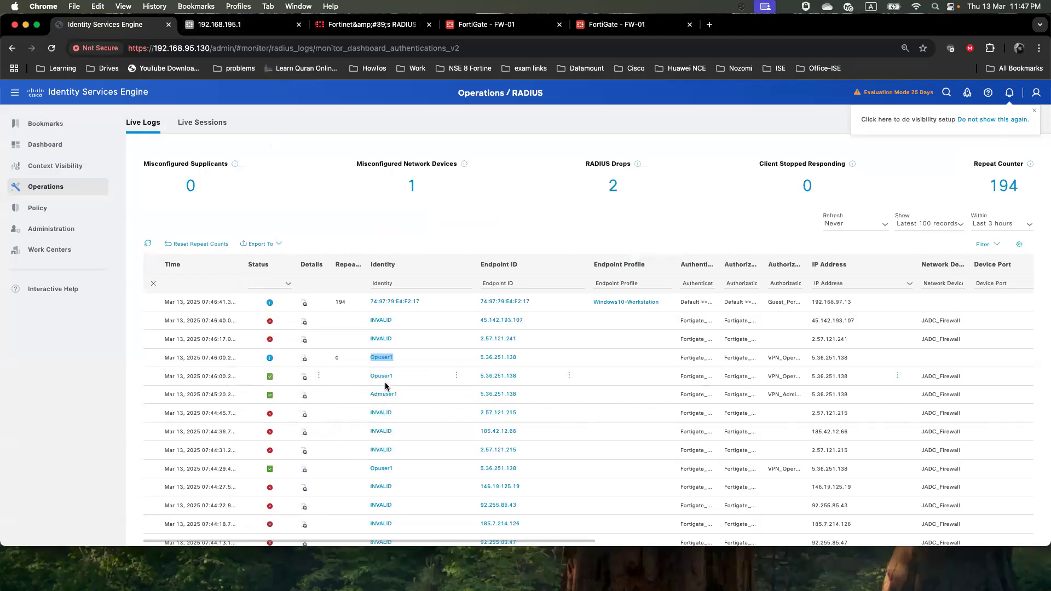
Open Opuser1's detail report and check result VPN_Operation_Group_Profile and identity group VPN_Operation_Group
click(304, 378)
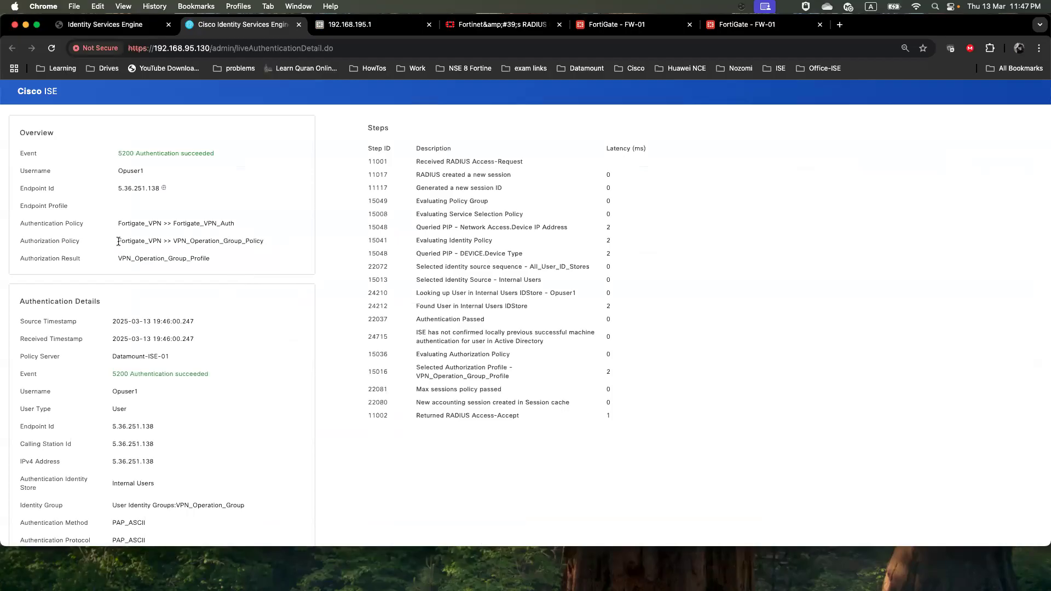
drag(118, 224, 107, 243)
click(241, 224)
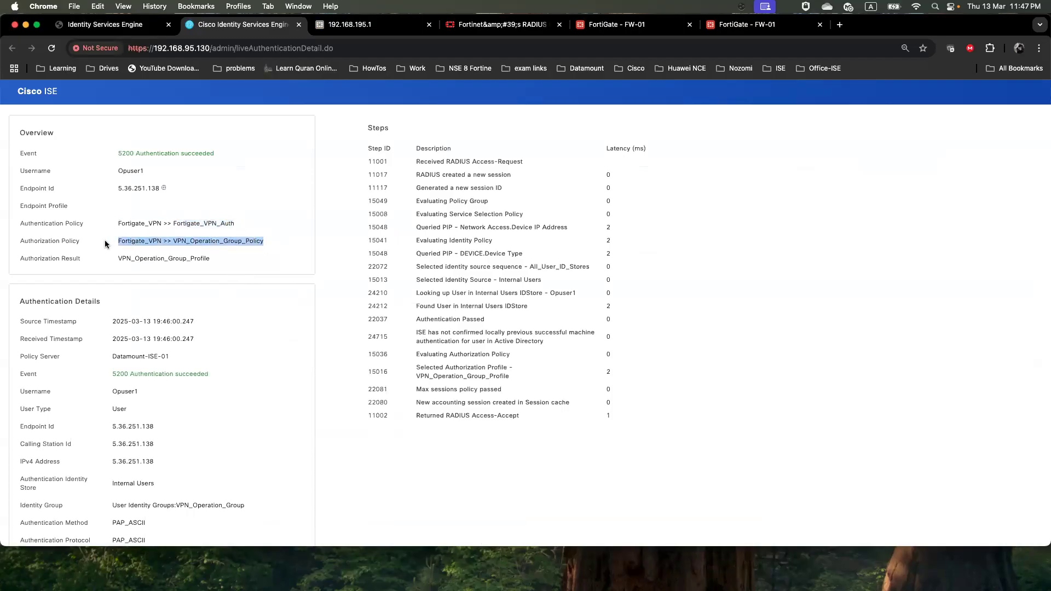
drag(212, 258, 110, 259)
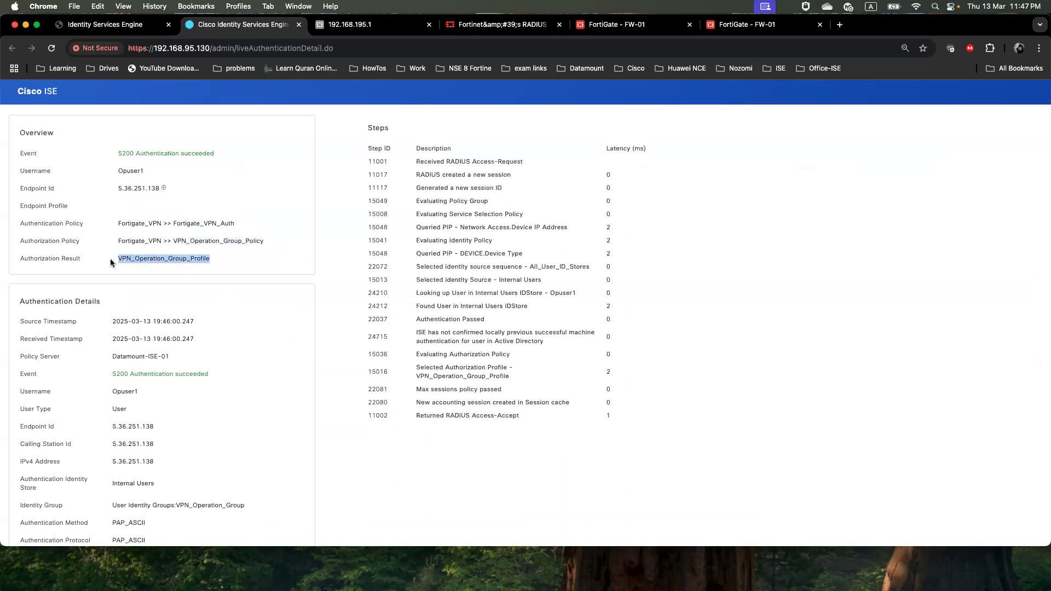
scroll(127, 323, down, 5)
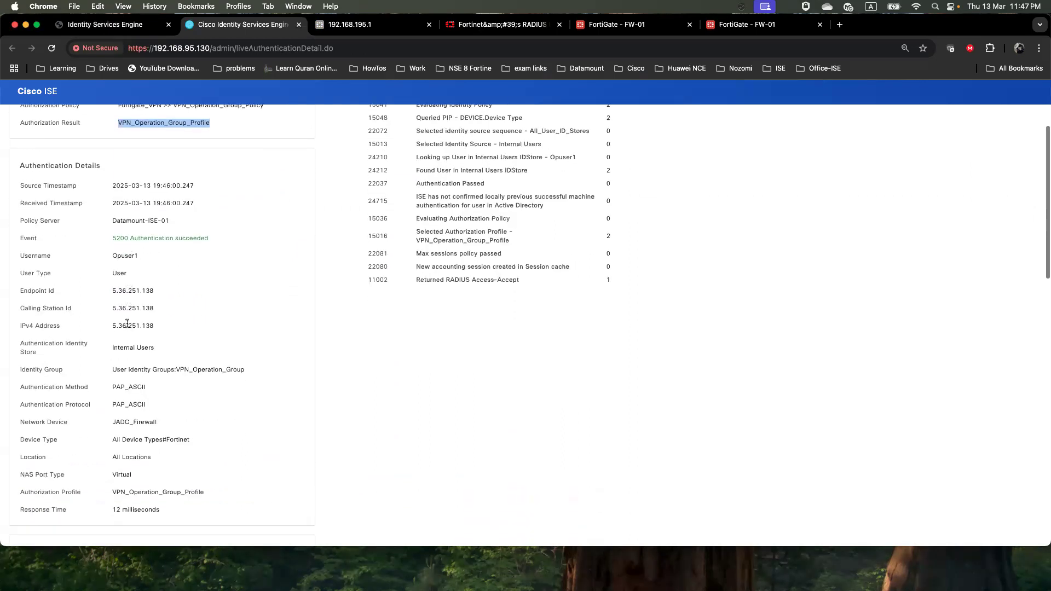
drag(245, 277, 111, 278)
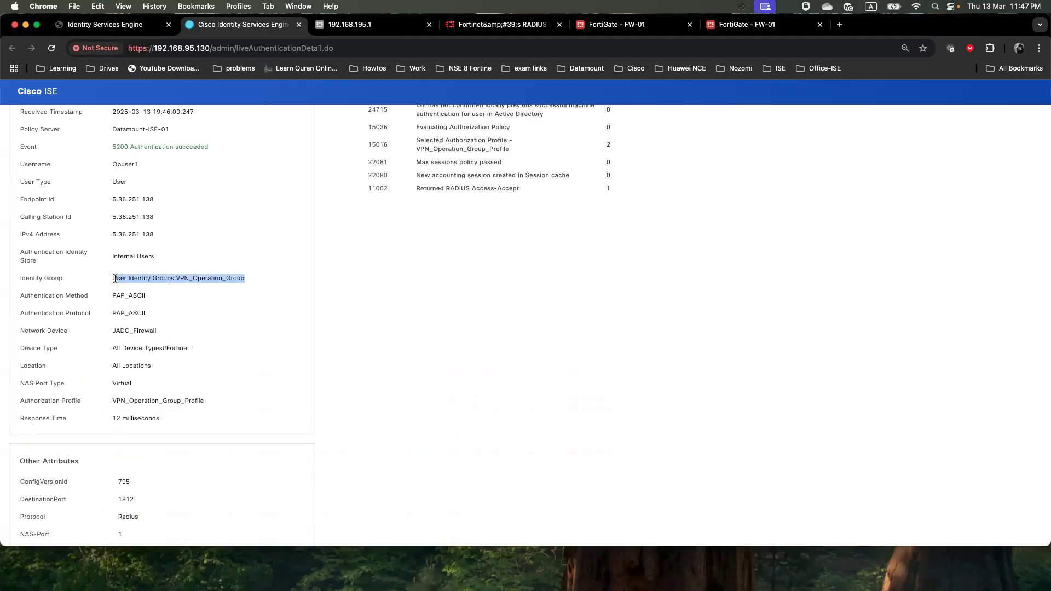
Review the rest of Opuser1's report, including the operation group name in the returned profile
scroll(151, 371, down, 1)
drag(112, 383, 202, 383)
scroll(202, 404, down, 5)
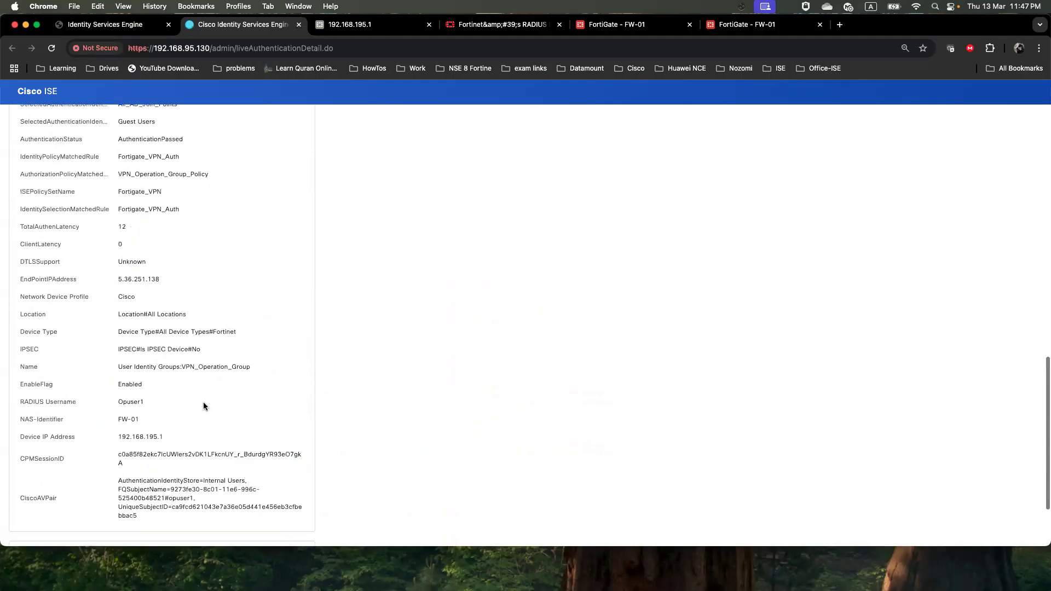
click(198, 167)
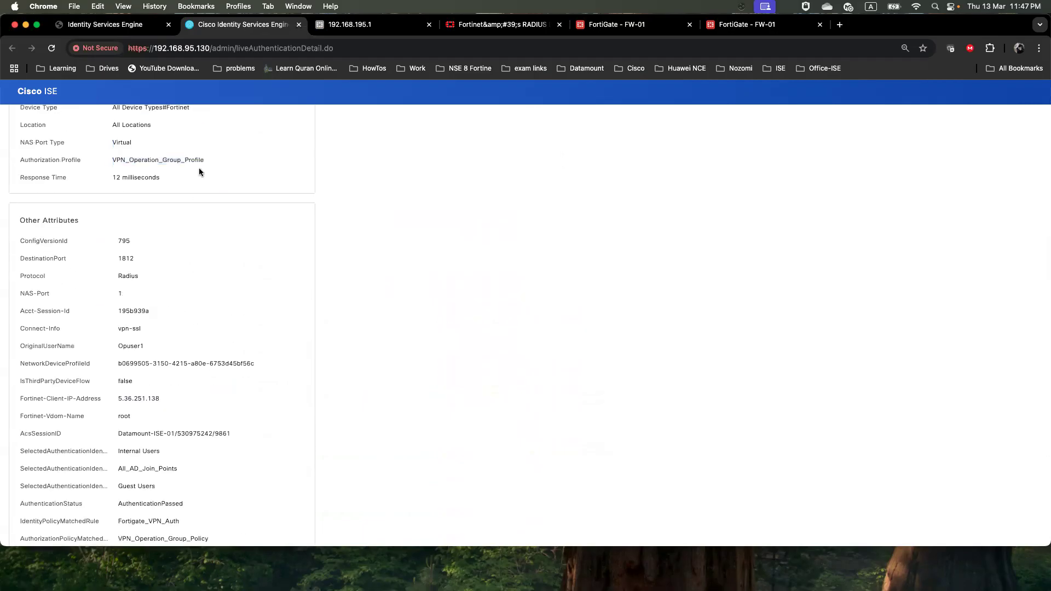
scroll(153, 304, up, 1)
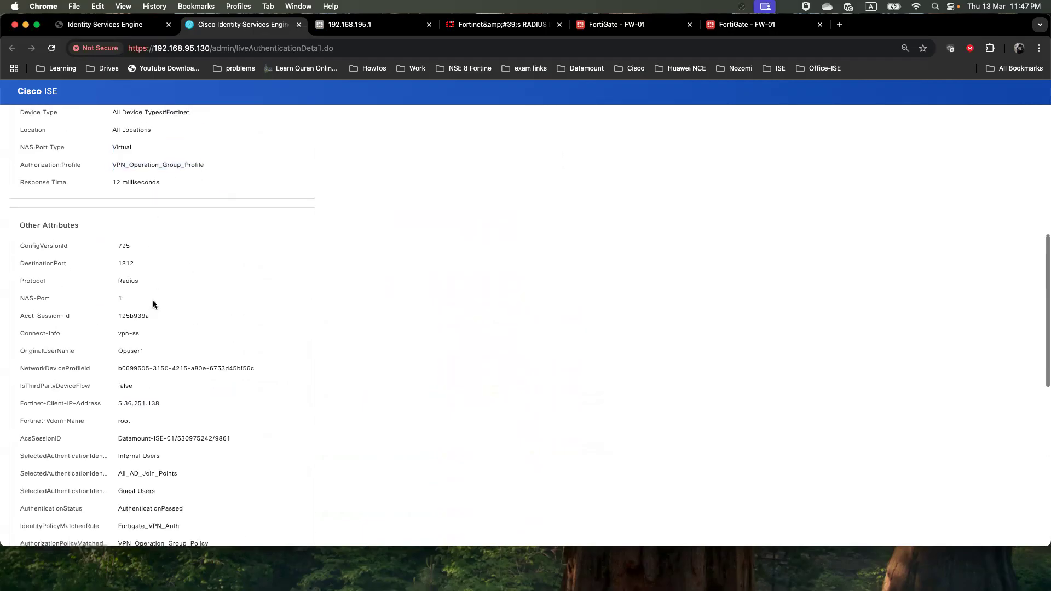
scroll(153, 305, up, 3)
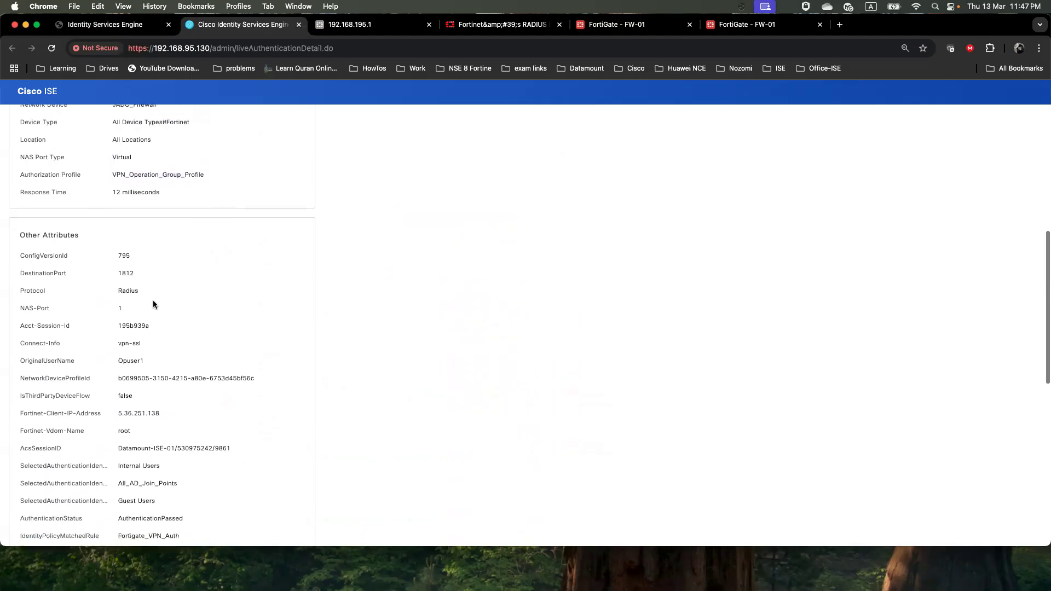
drag(117, 242, 181, 242)
scroll(172, 276, down, 1)
scroll(173, 274, up, 1)
drag(245, 141, 176, 141)
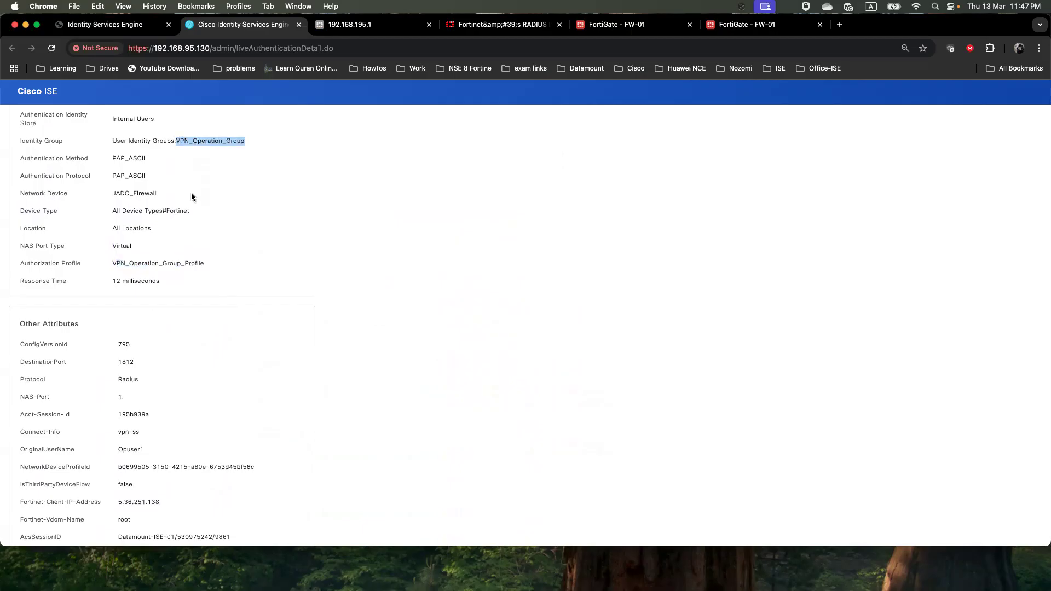